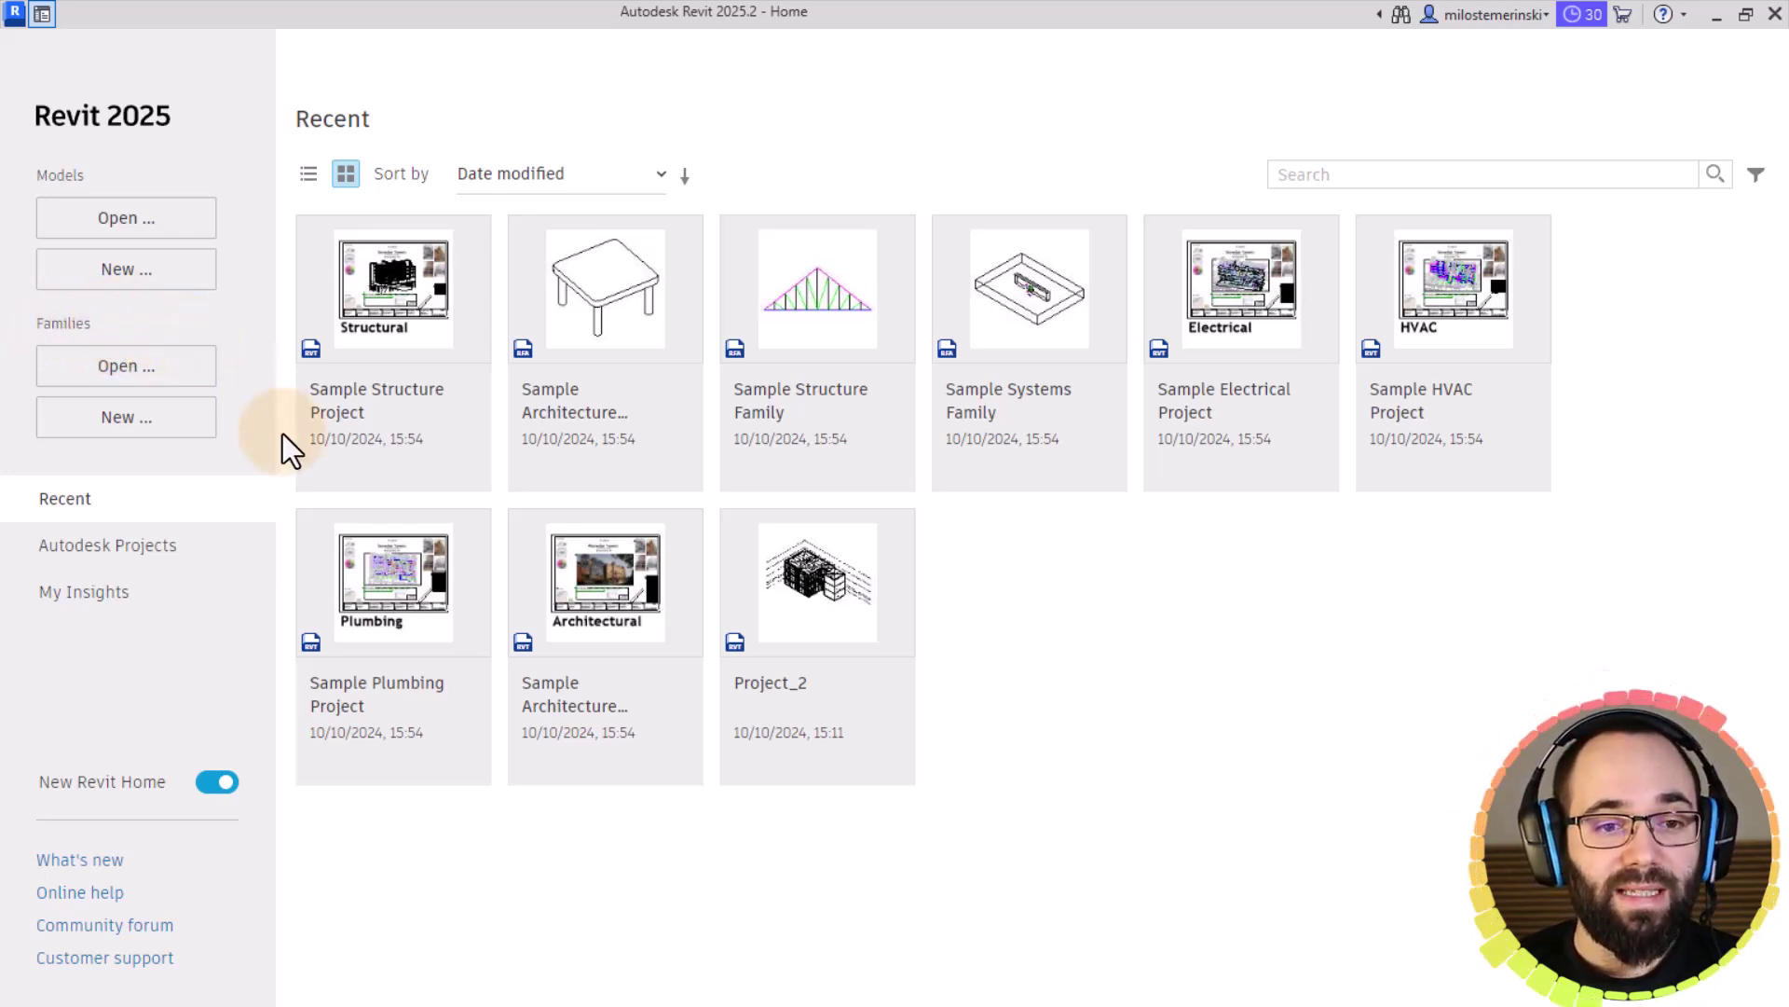
Step: Create a new family from the Metric Mass template in the English Conceptual Mass template folder
click(112, 430)
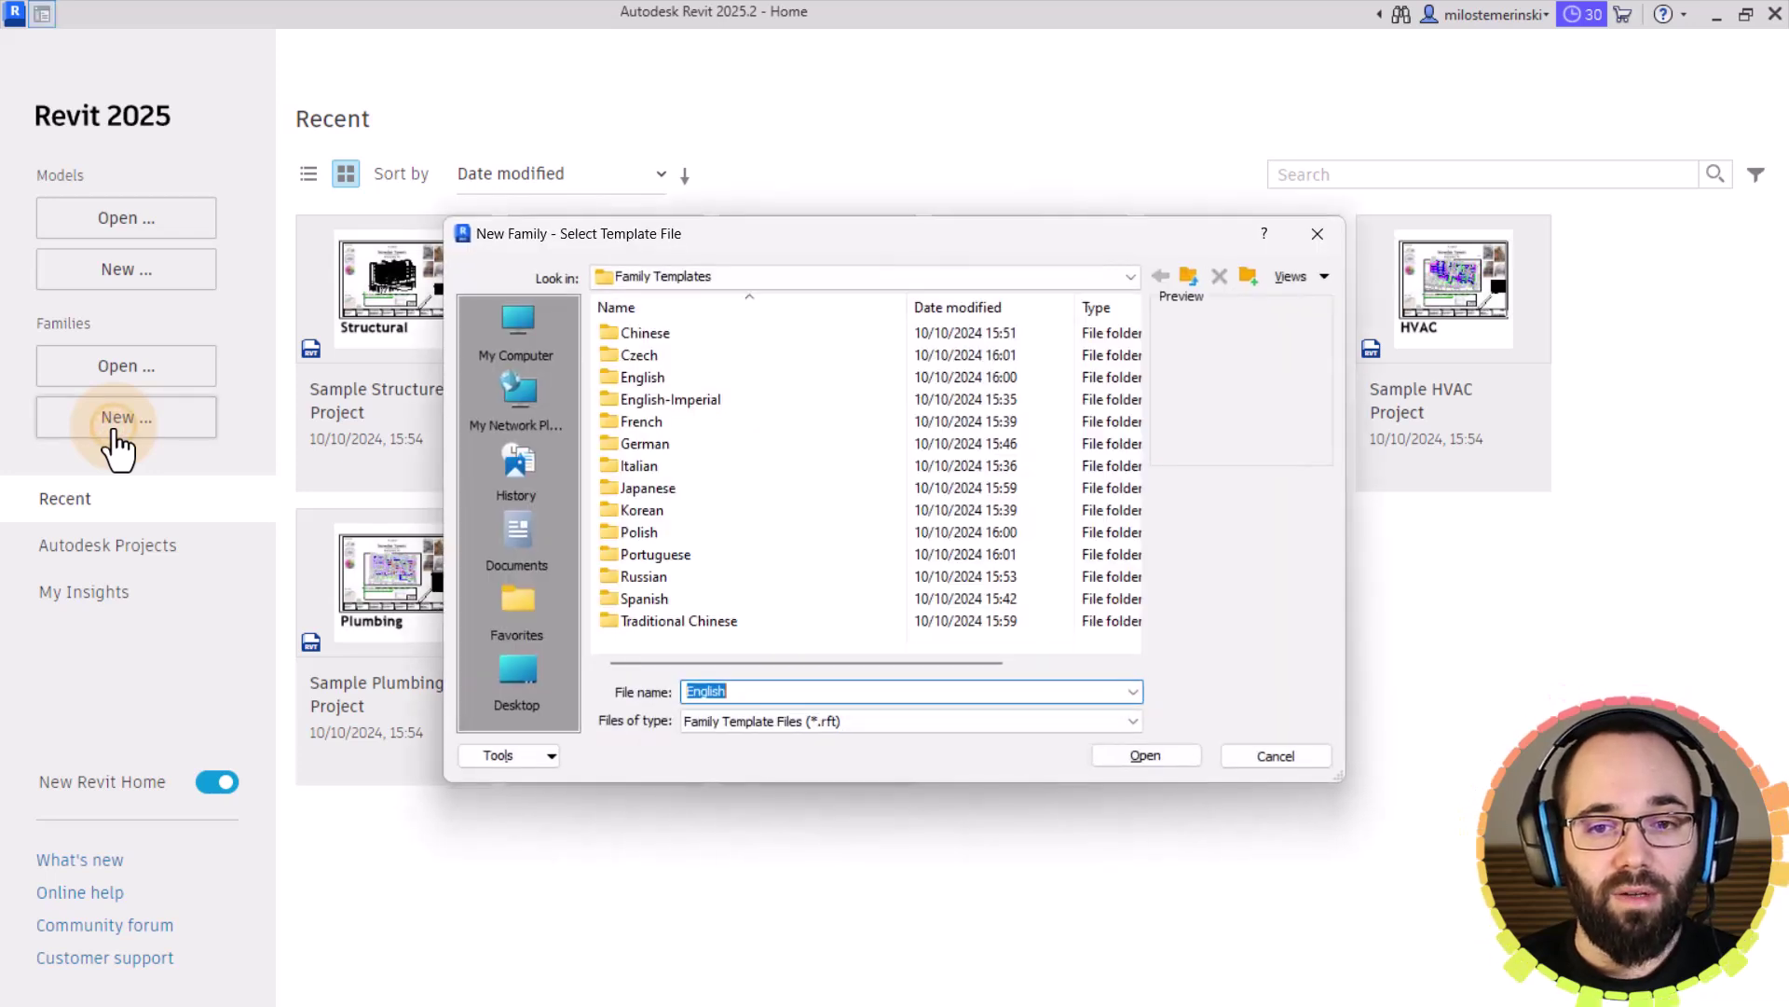
click(674, 376)
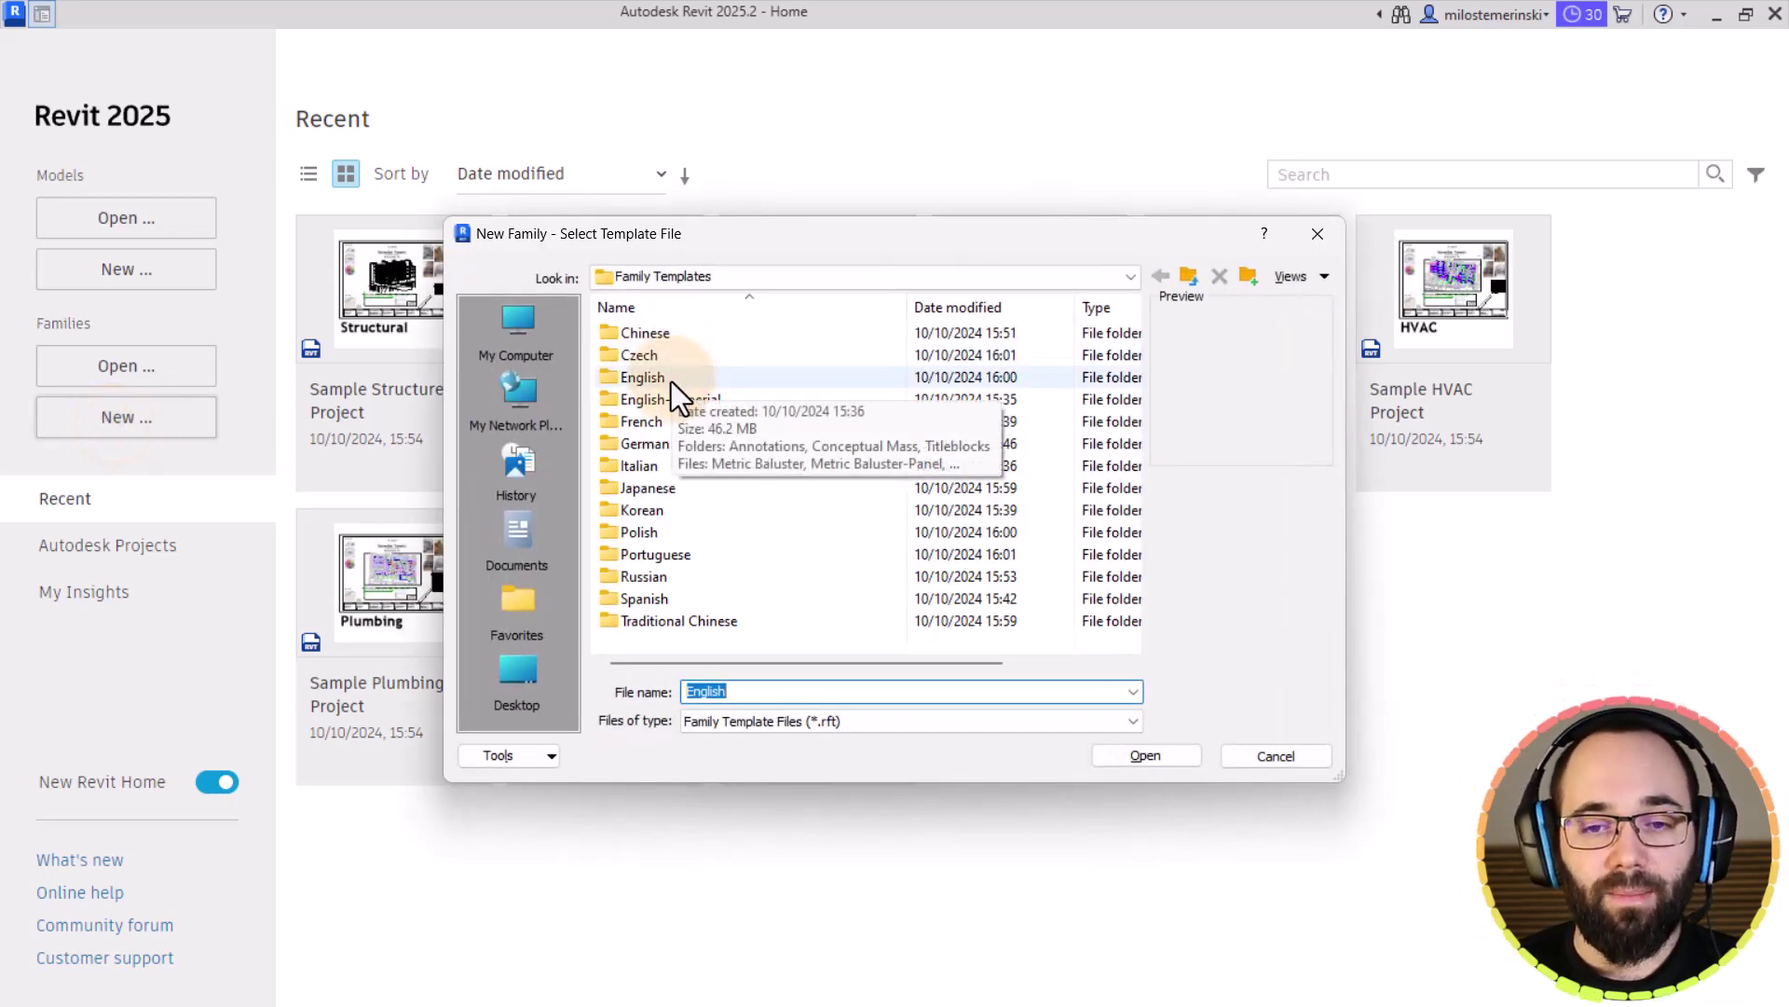
double_click(670, 383)
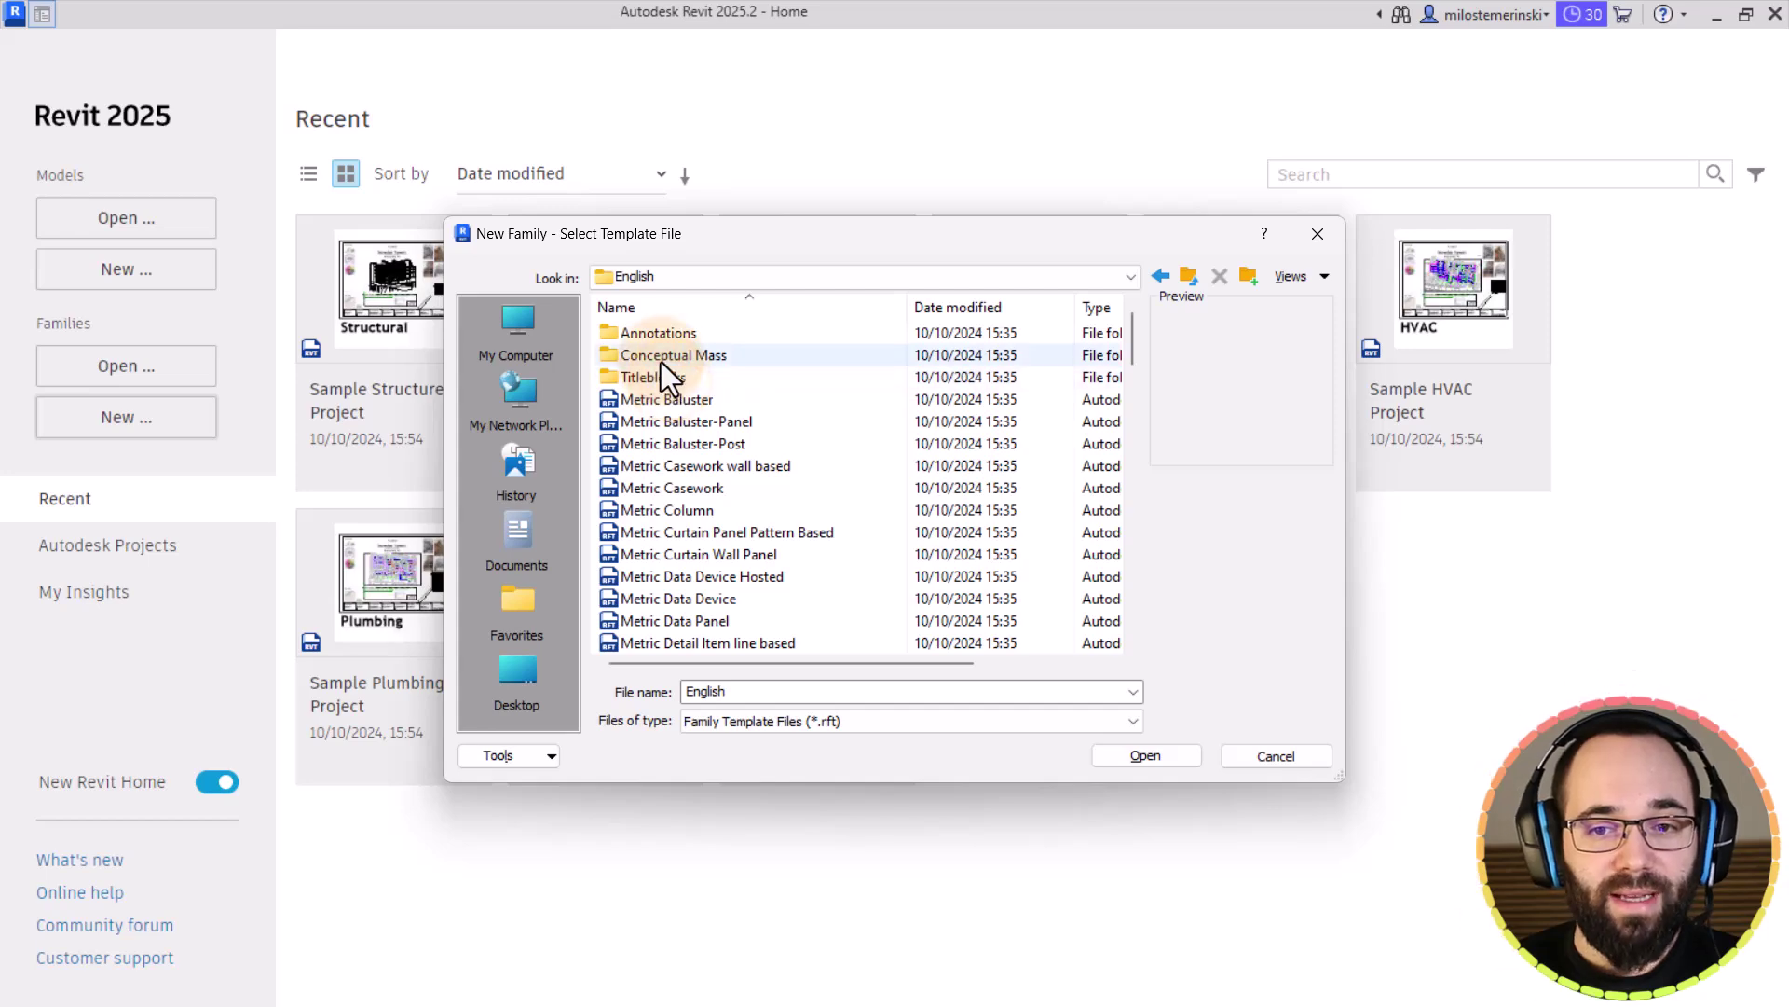
click(662, 357)
double_click(662, 358)
click(649, 337)
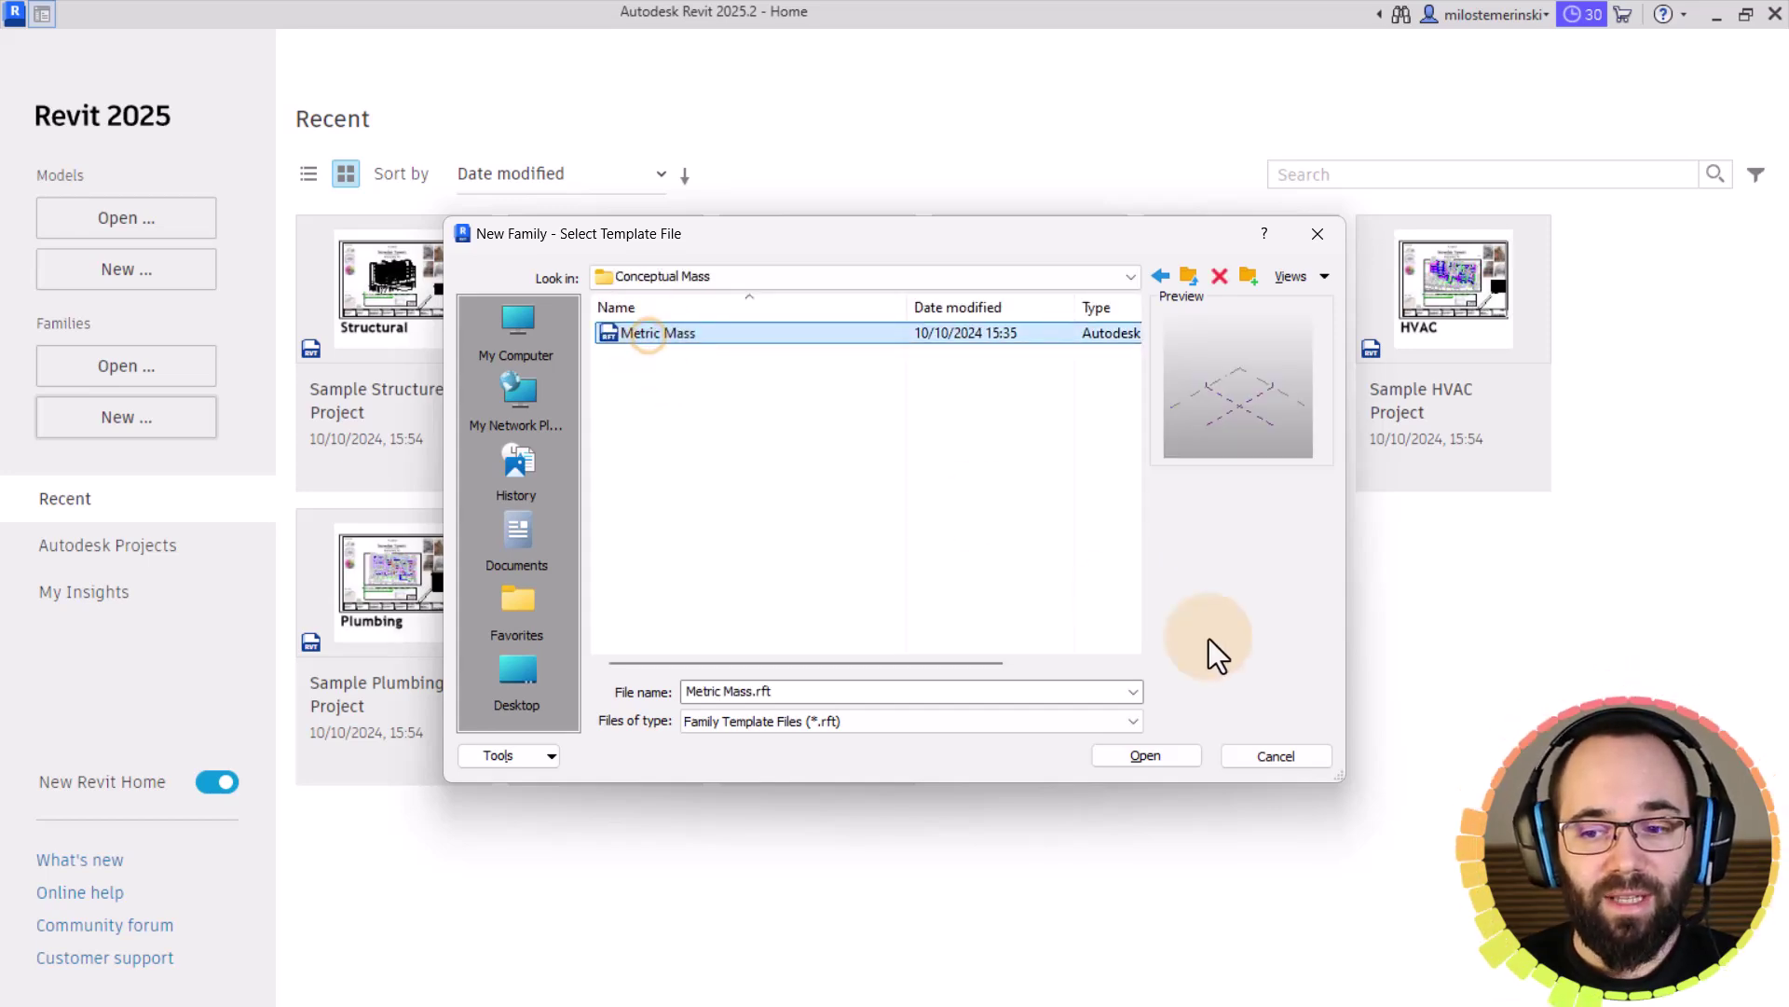
click(1154, 757)
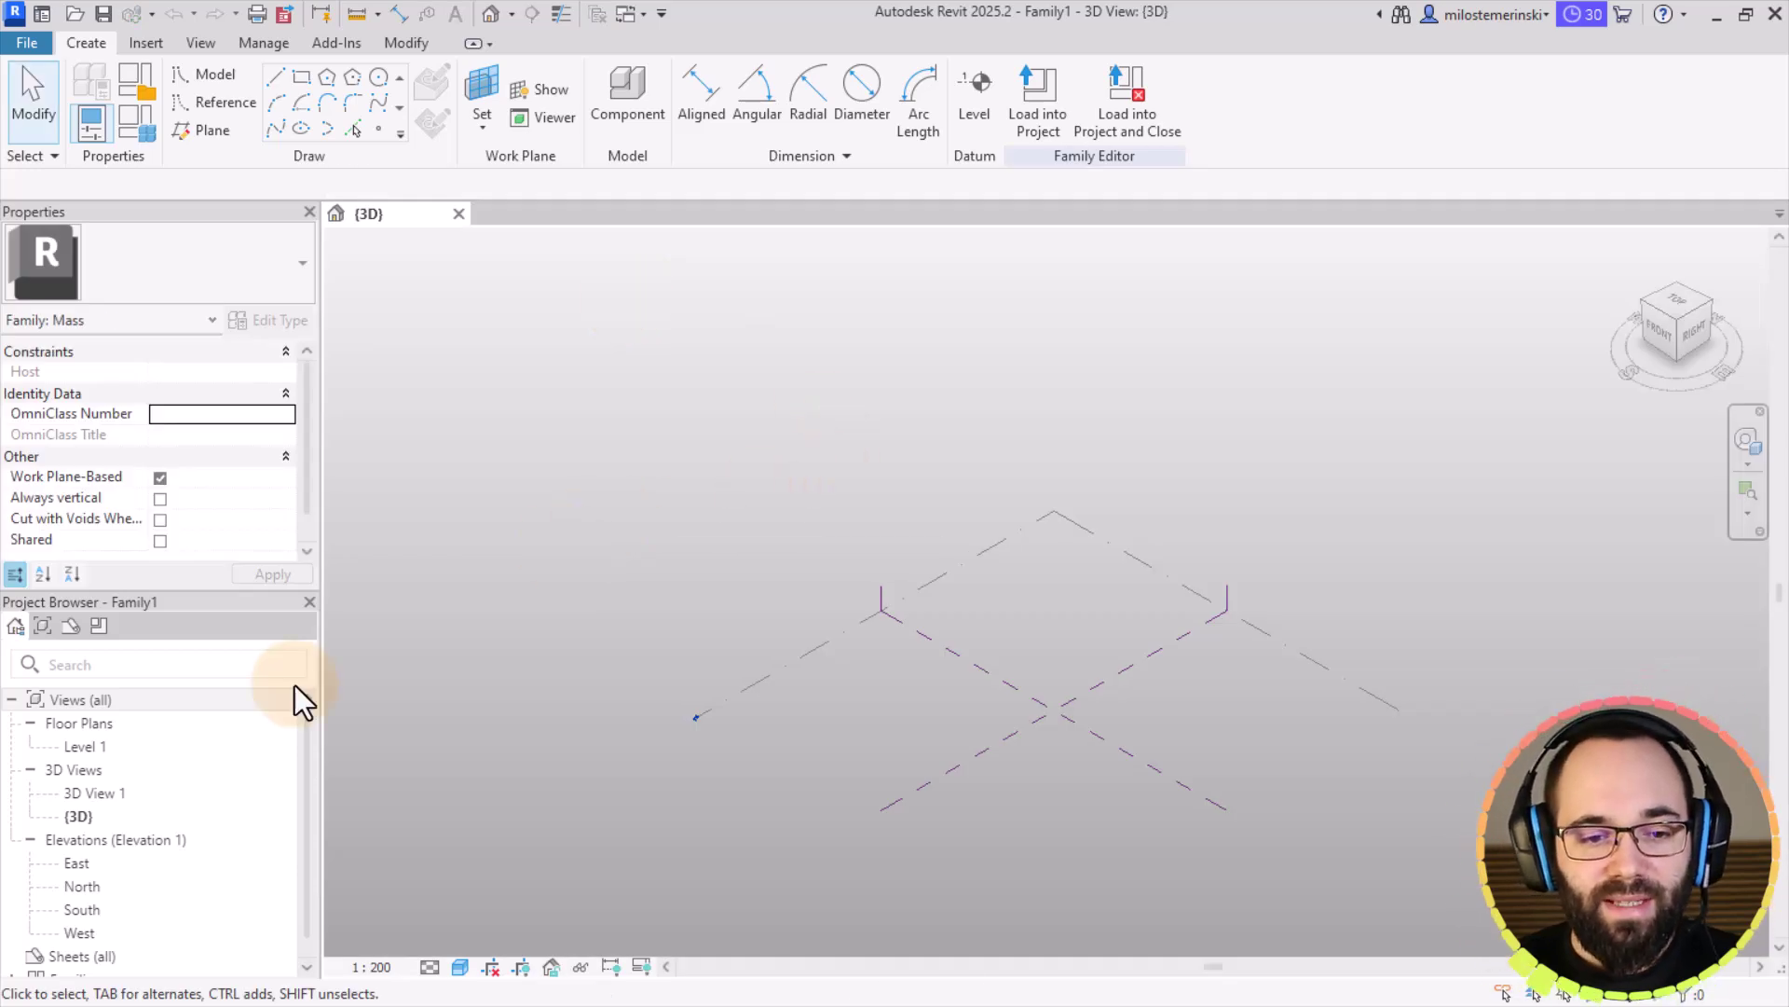
Step: In the Level 1 floor plan, draw an ellipse centred on the reference plane intersection, with a 25000 vertical and 12000 horizontal half-axis
double_click(74, 746)
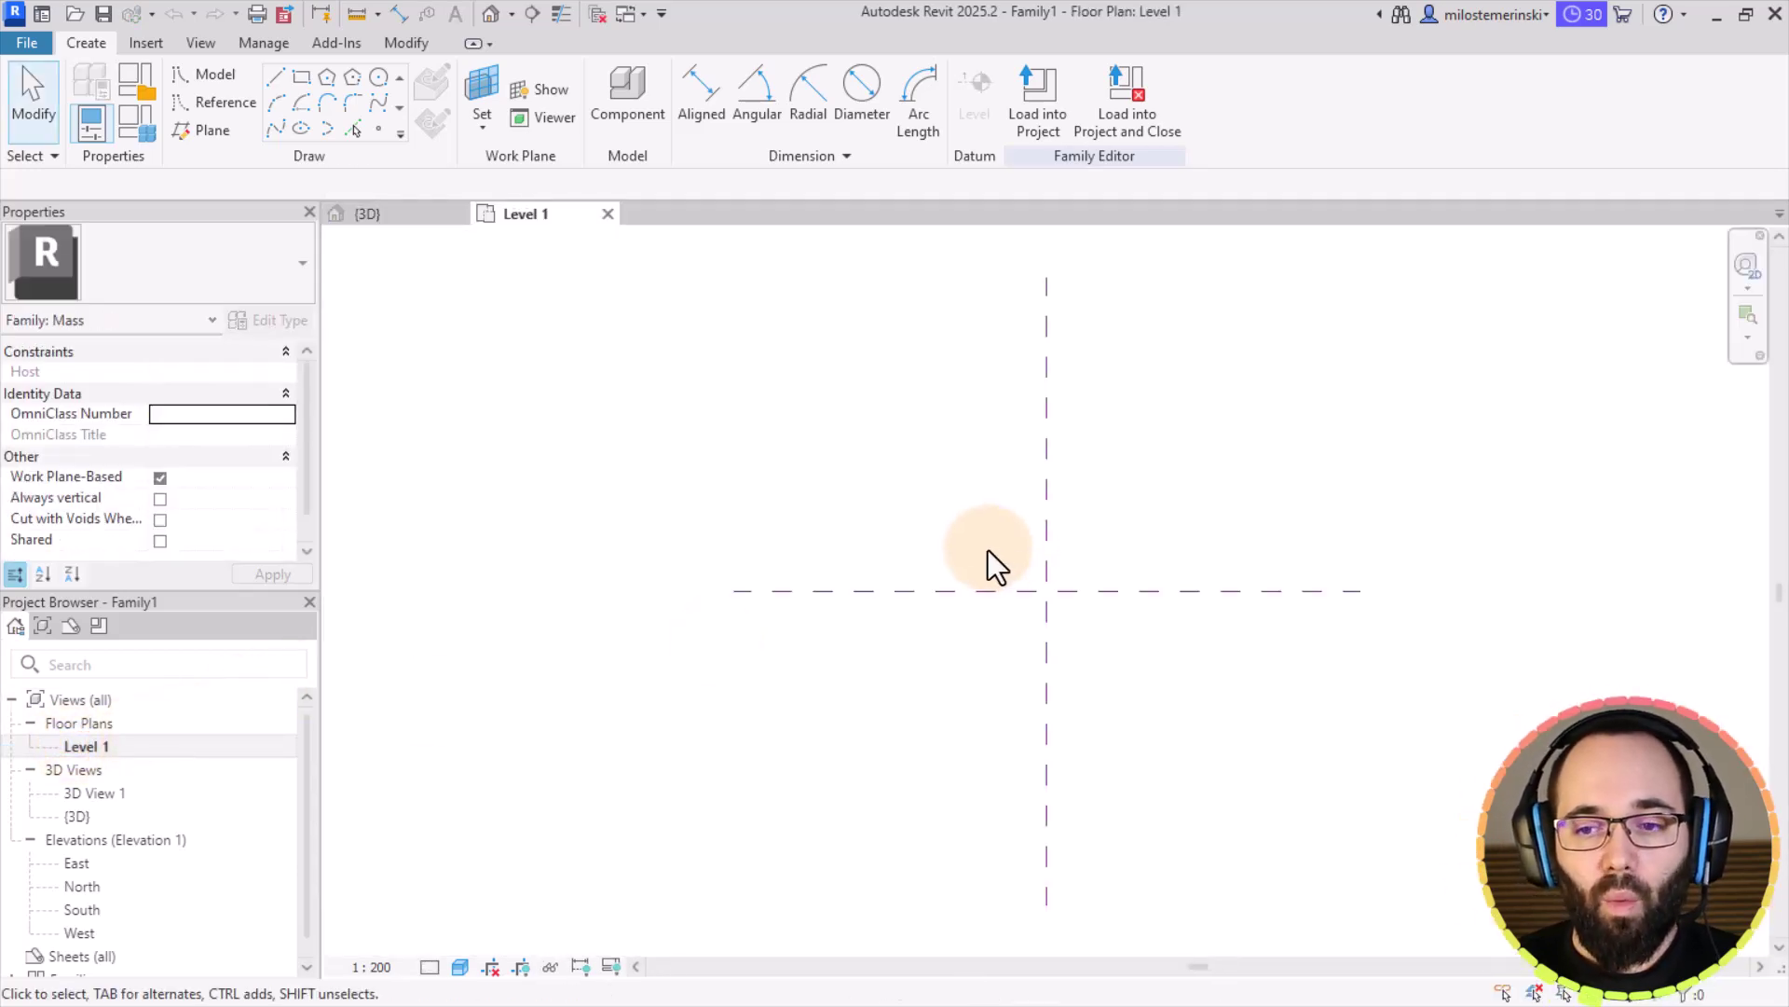
middle_drag(988, 550, 771, 579)
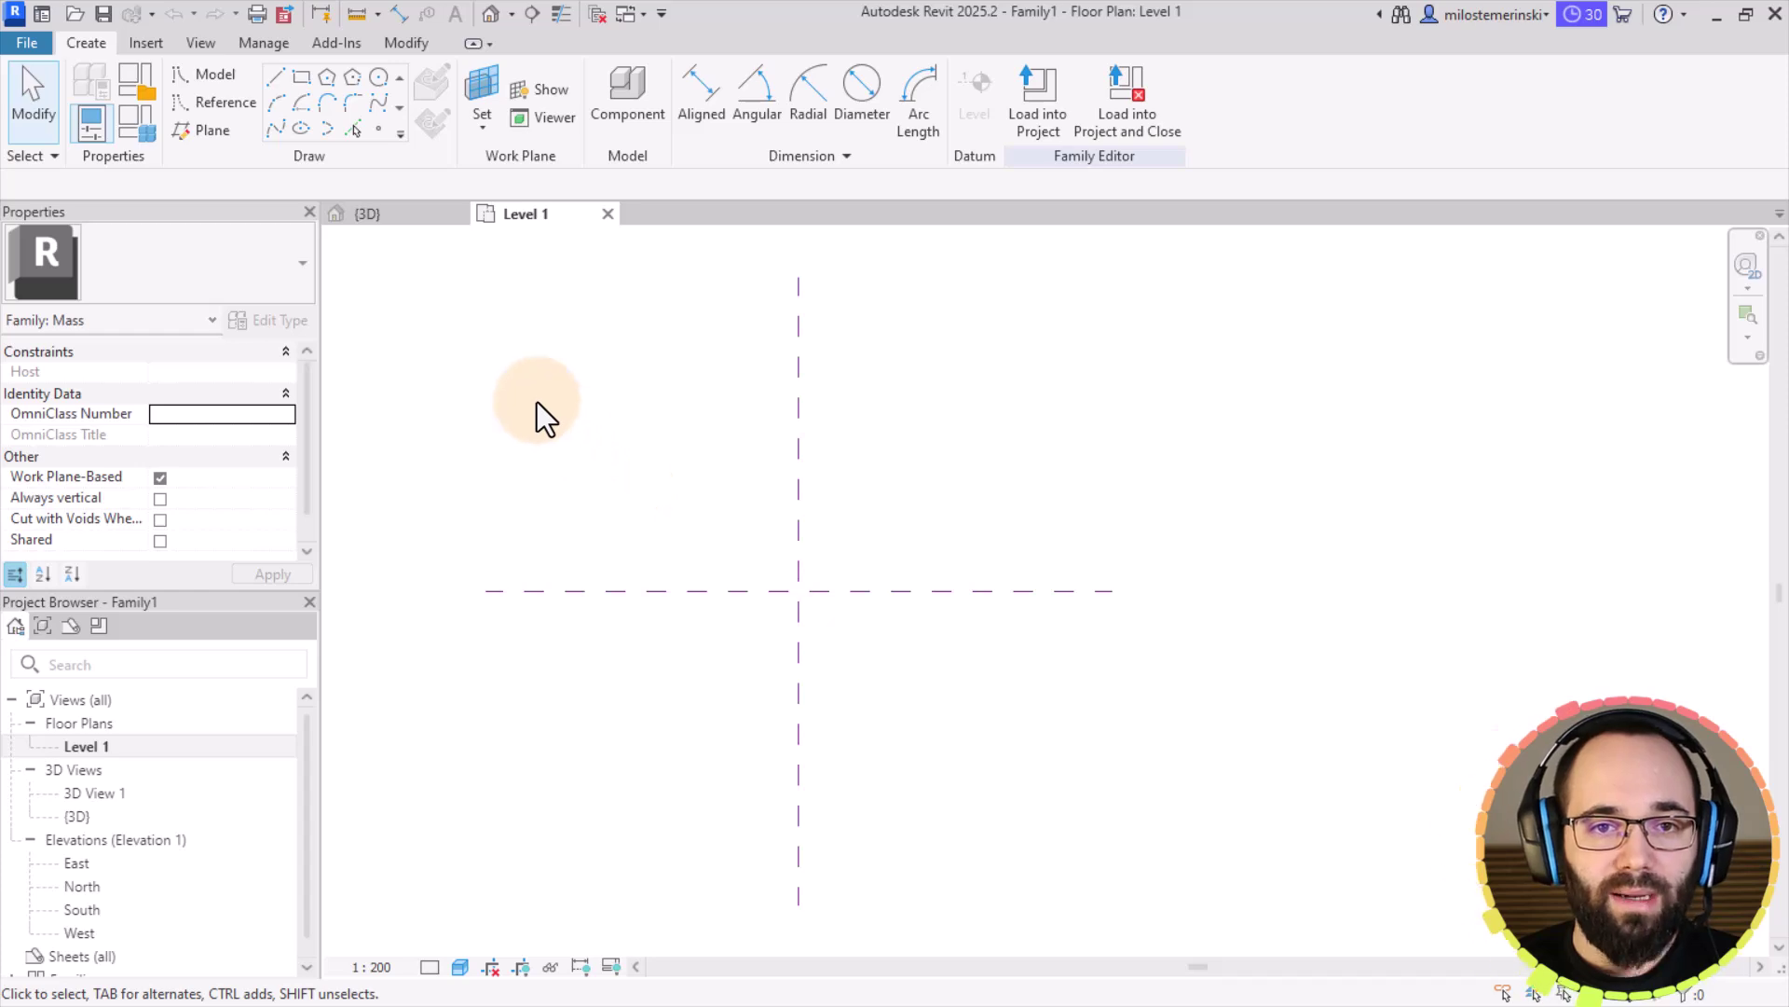
click(298, 127)
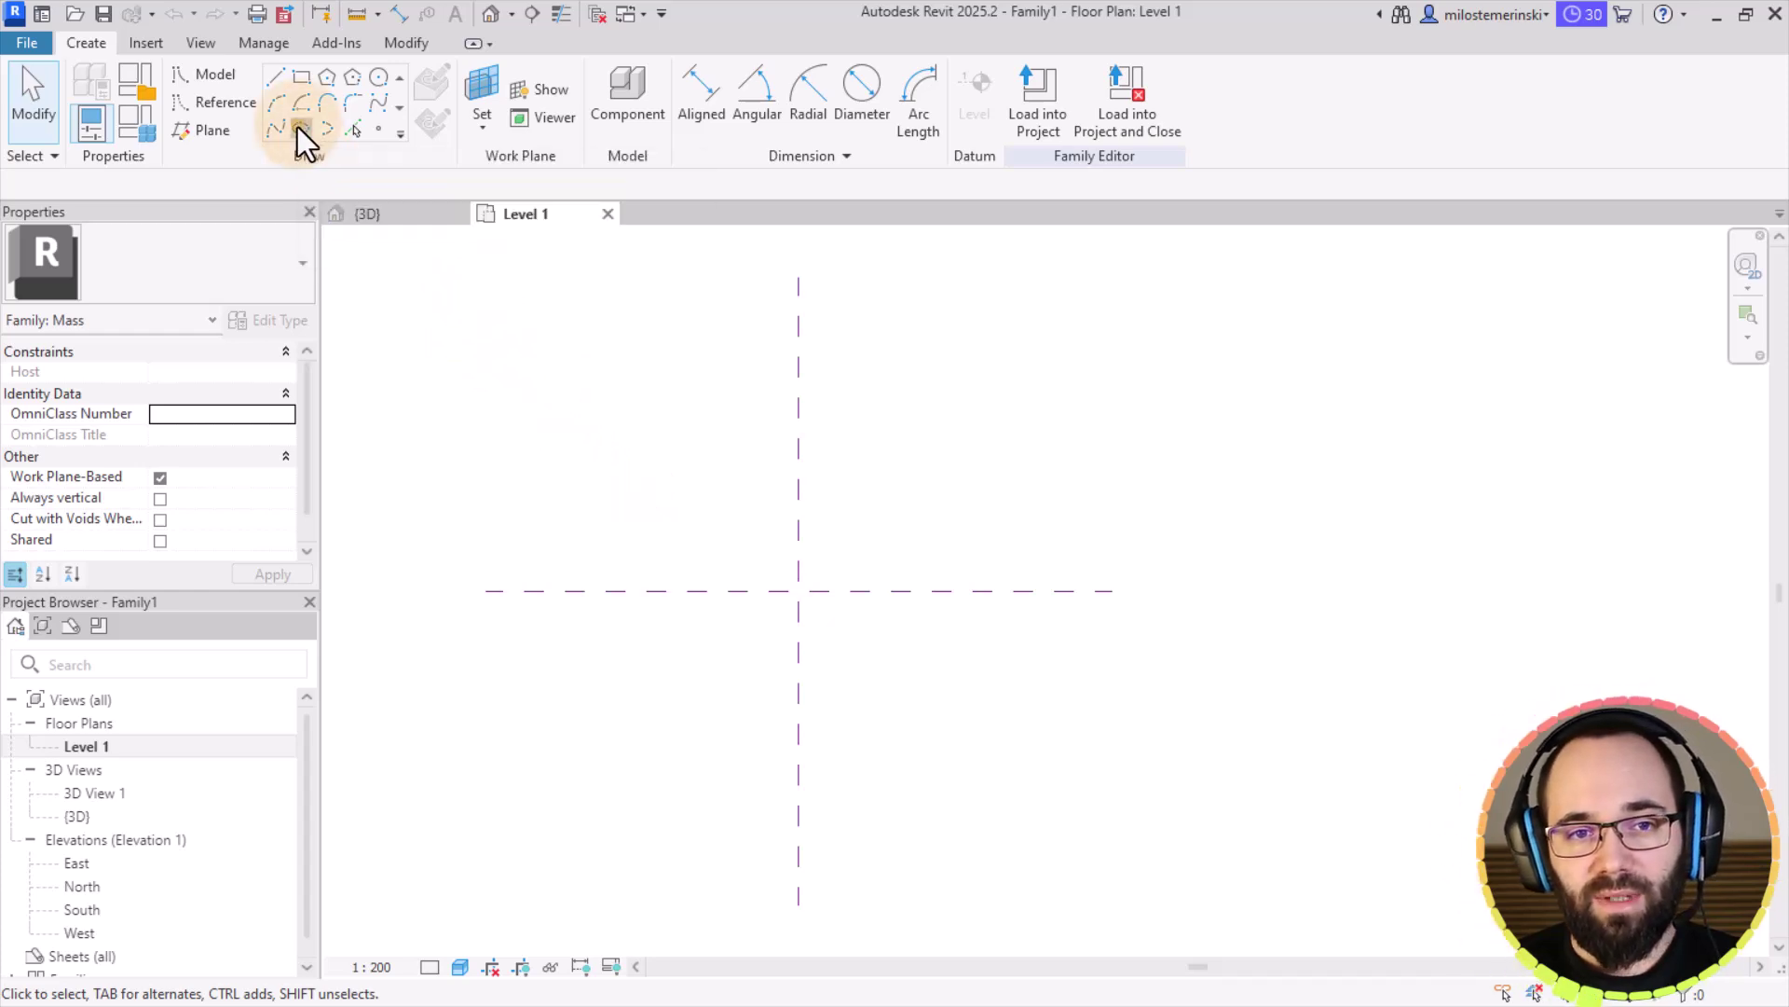
click(799, 590)
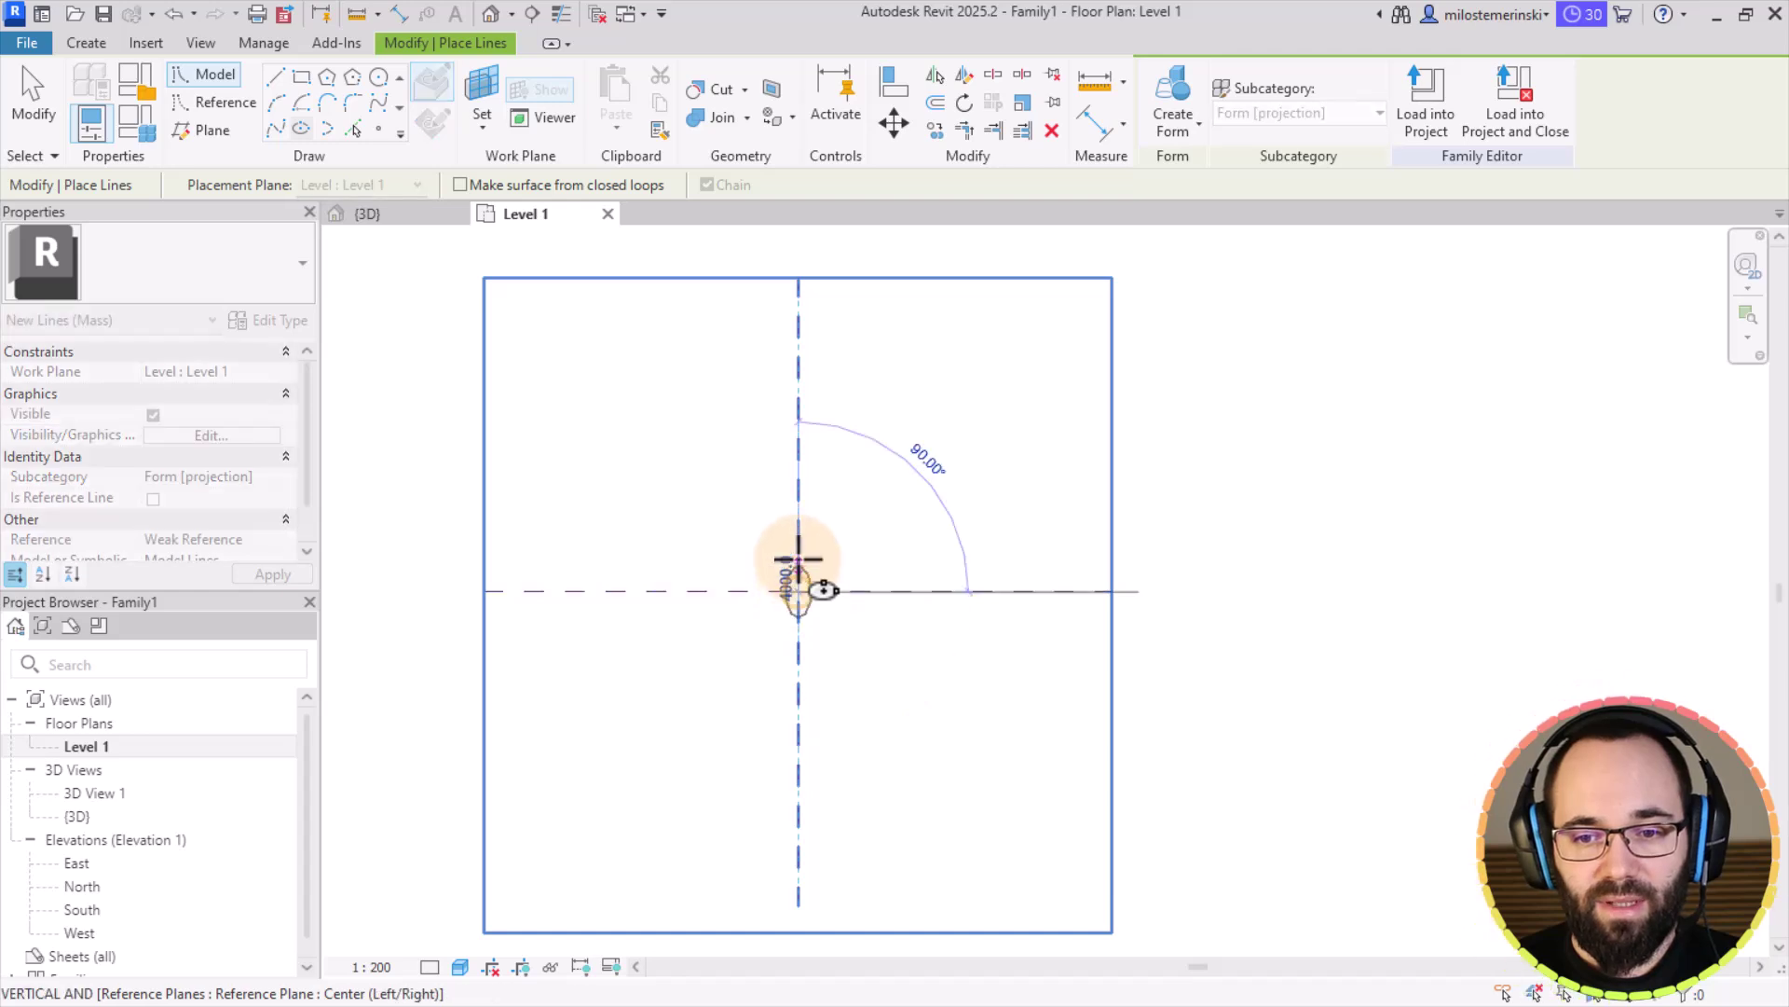
click(798, 432)
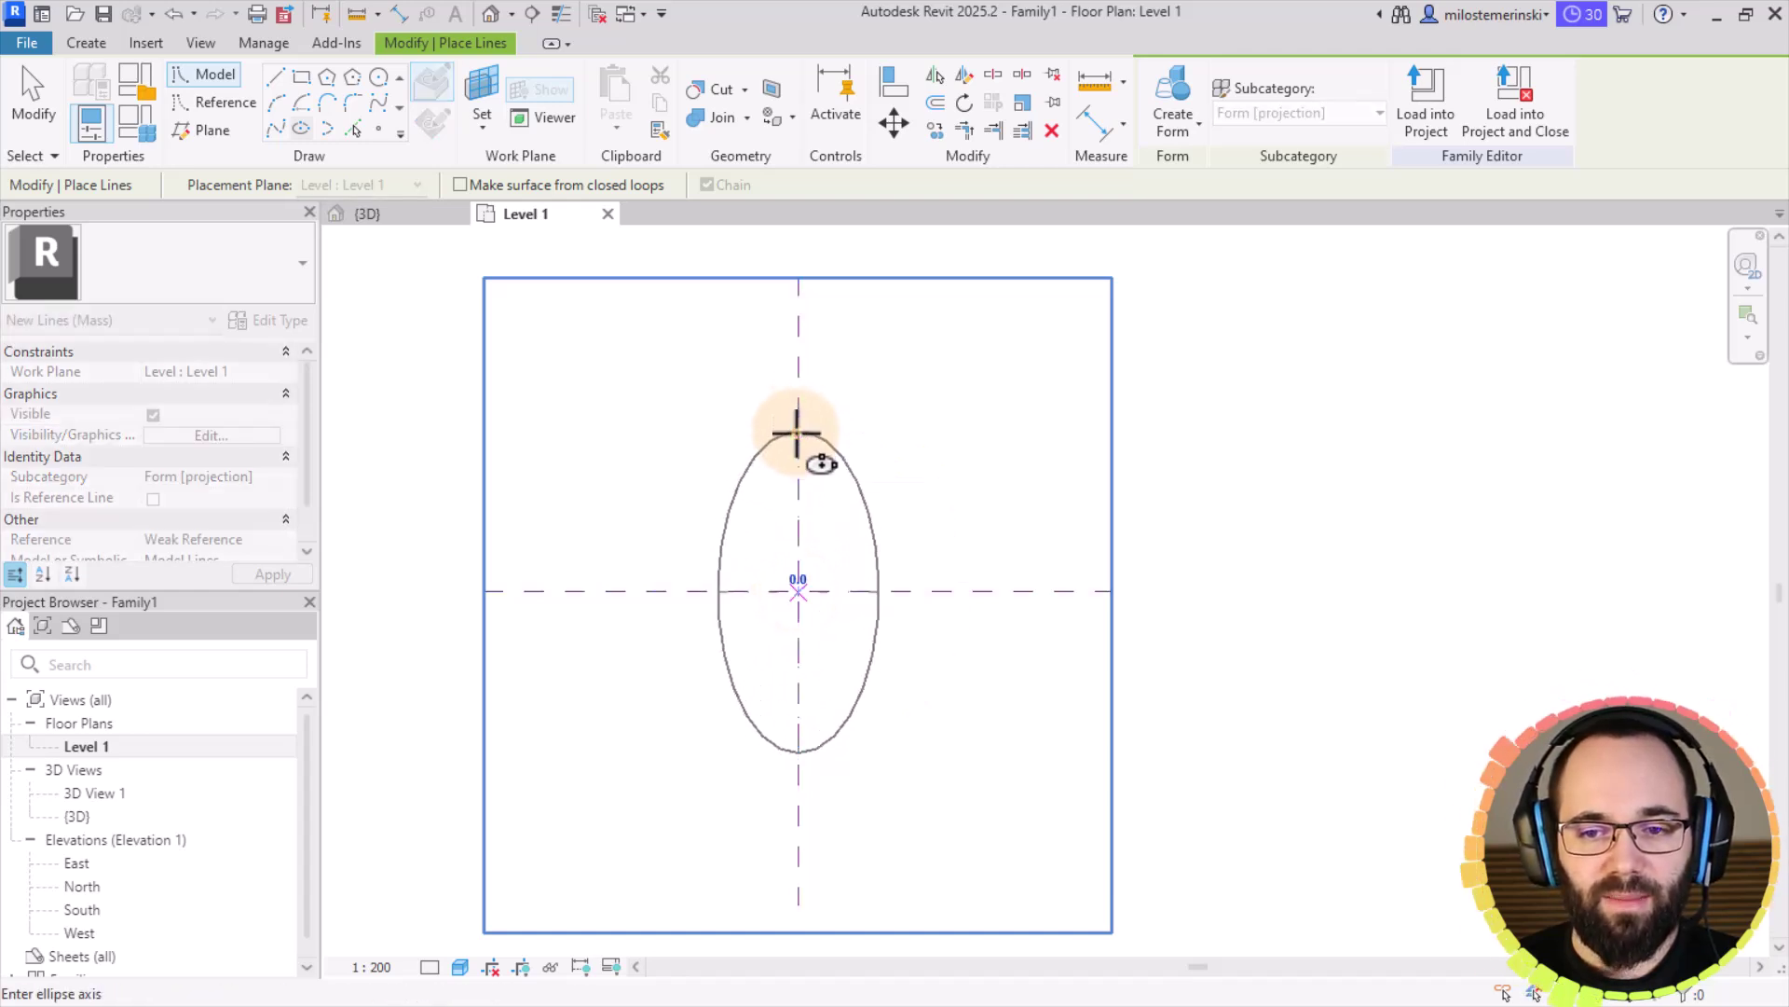
click(717, 585)
scroll(811, 574, up, 2)
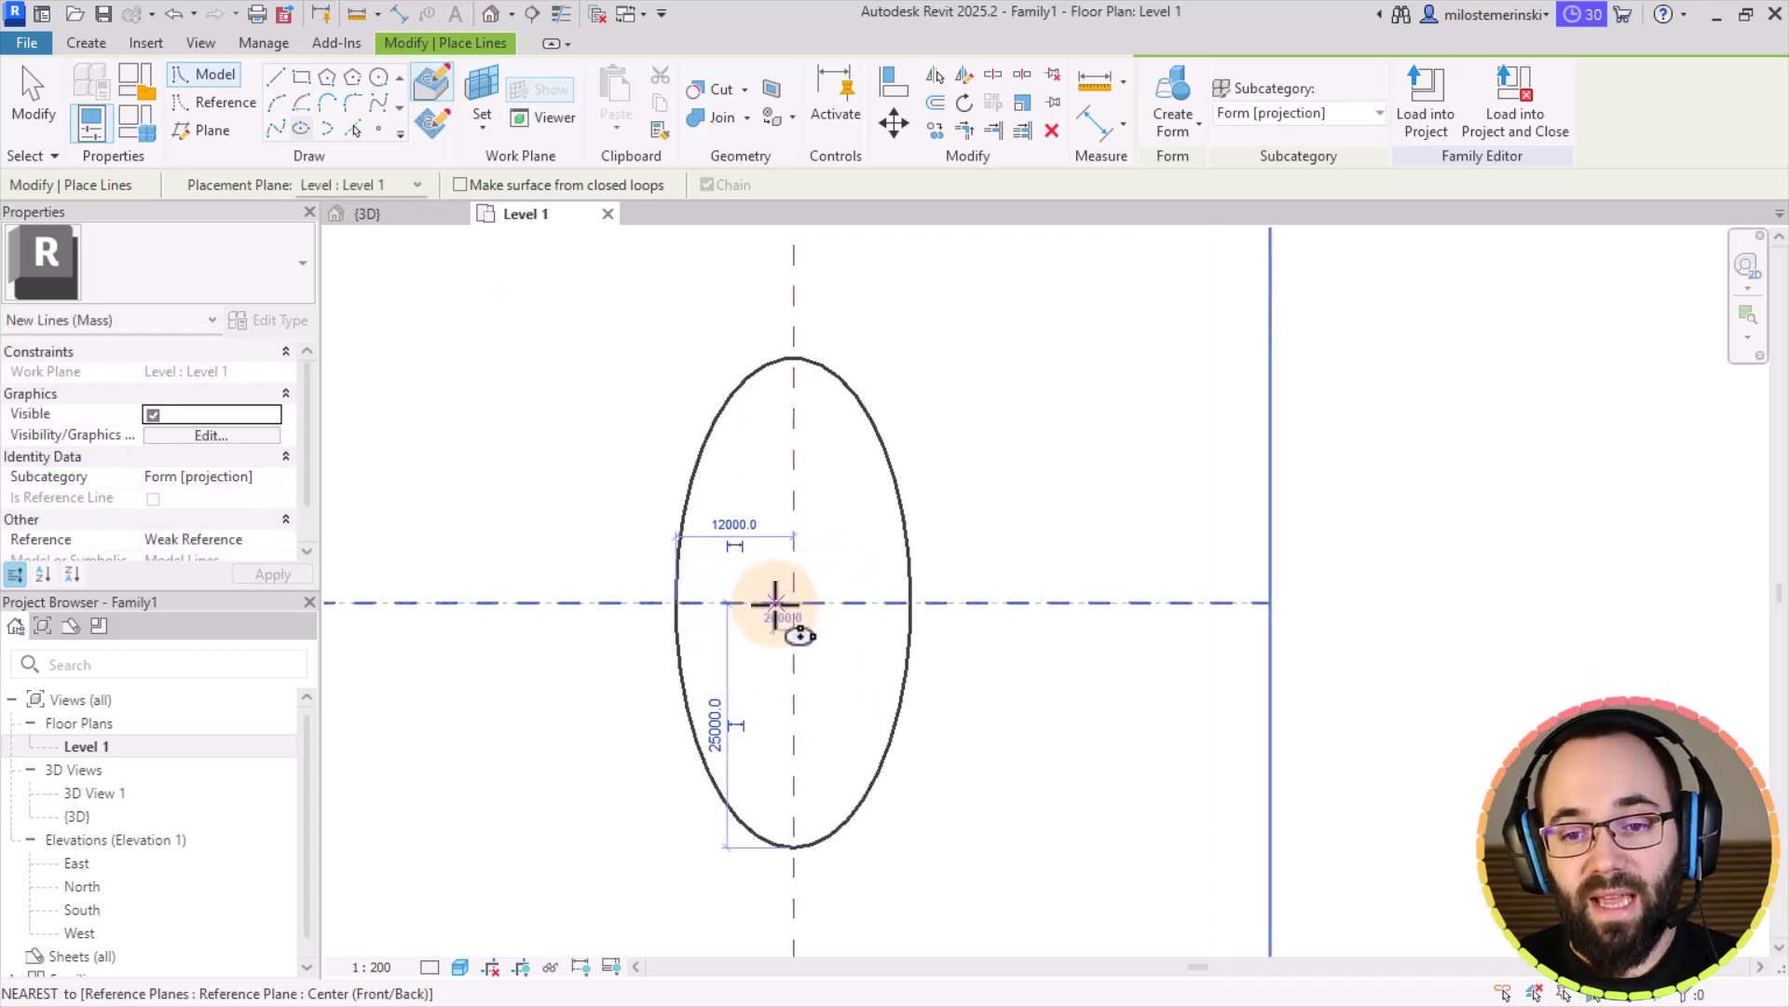
scroll(792, 611, up, 1)
scroll(759, 583, down, 1)
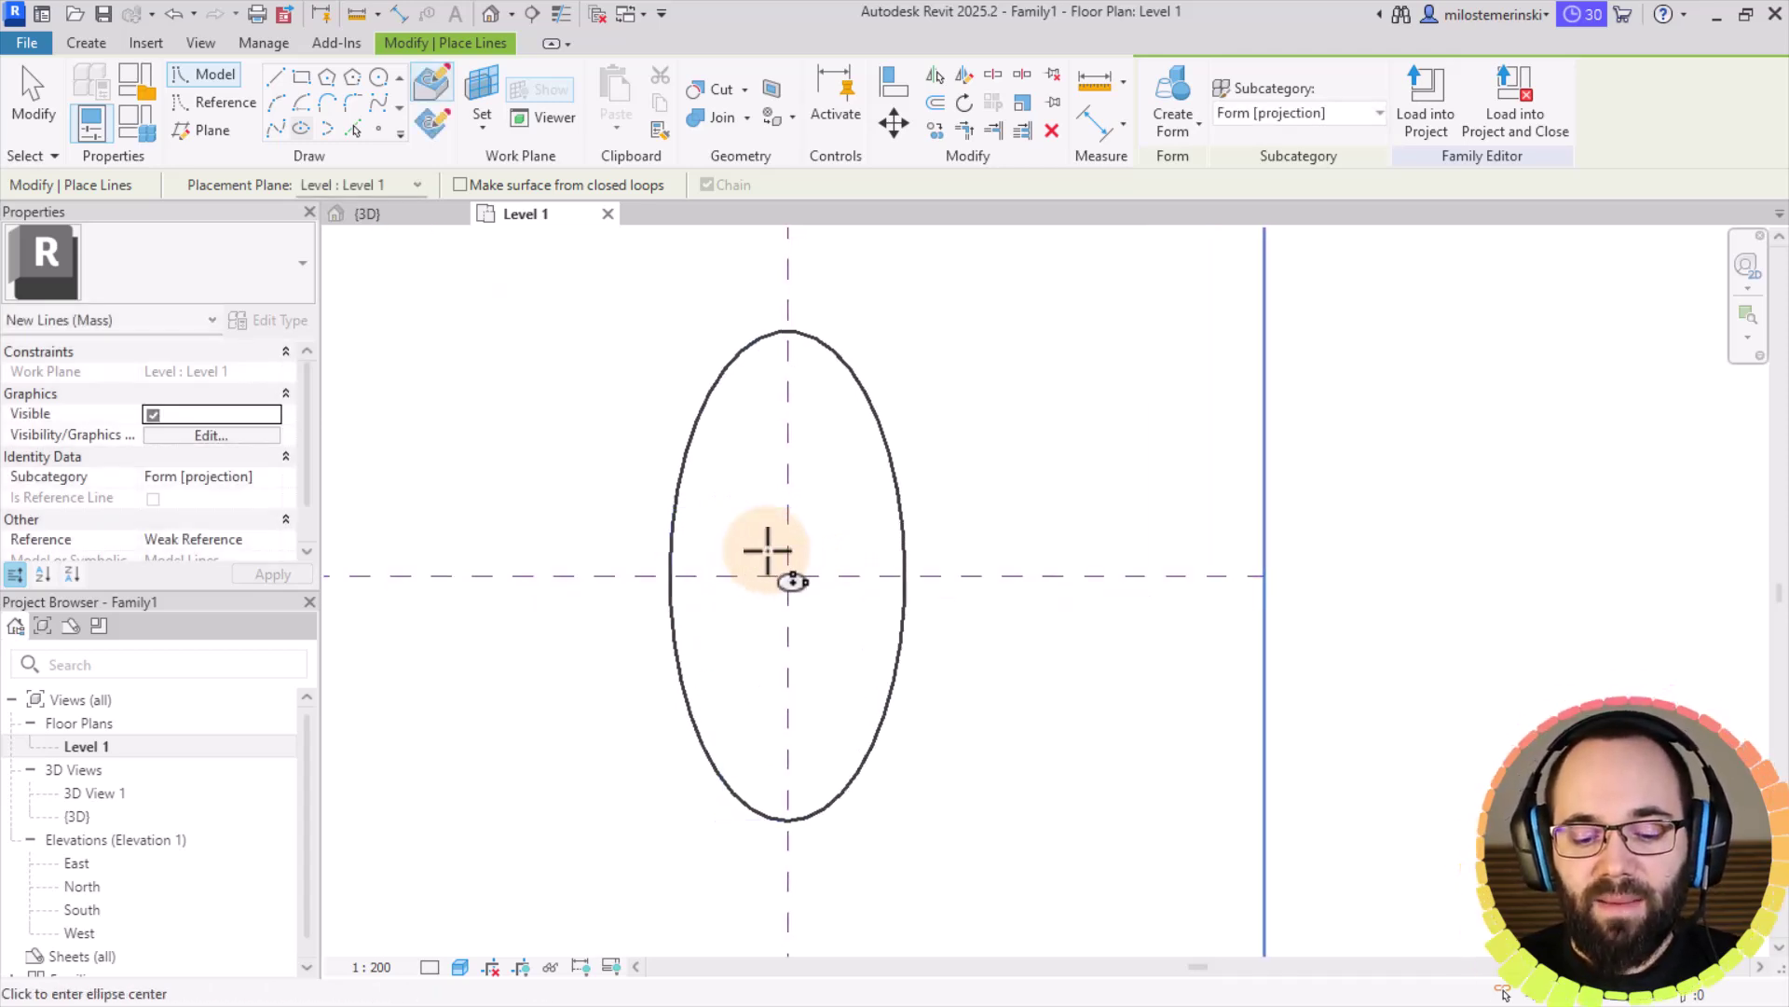
key(Escape)
key(Escape)
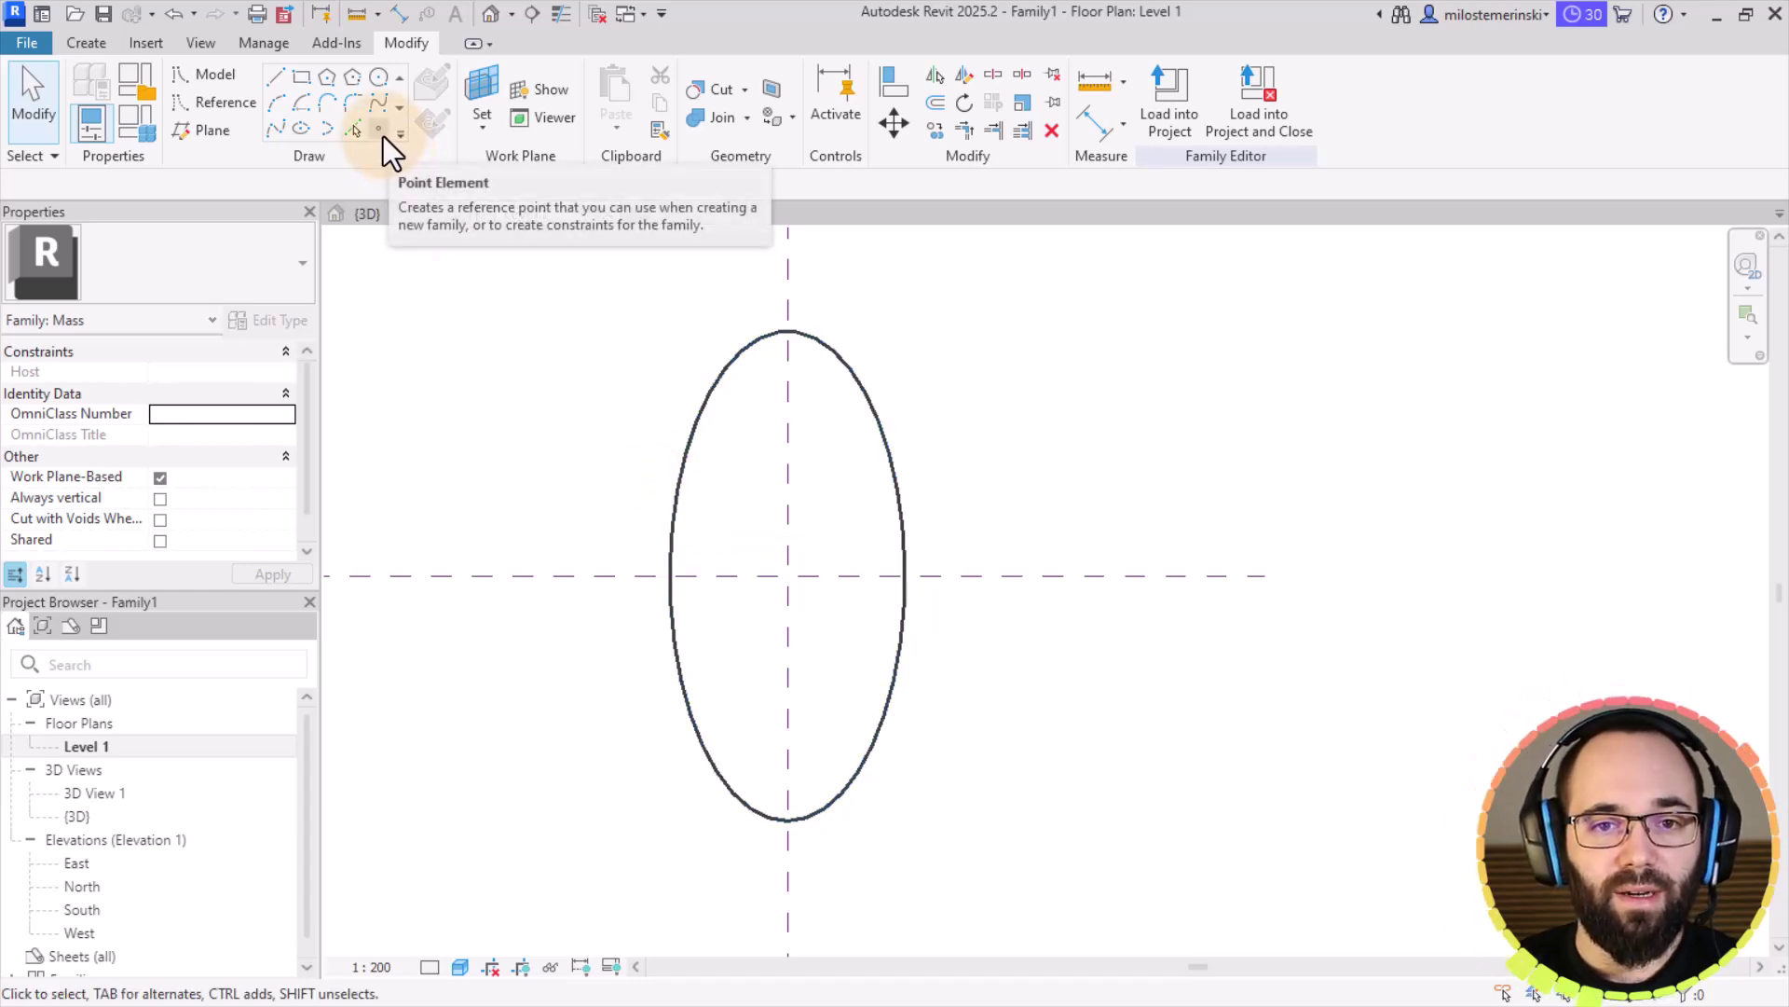
Step: Place reference points on the ellipse at its four intersections with the centre reference planes
click(383, 136)
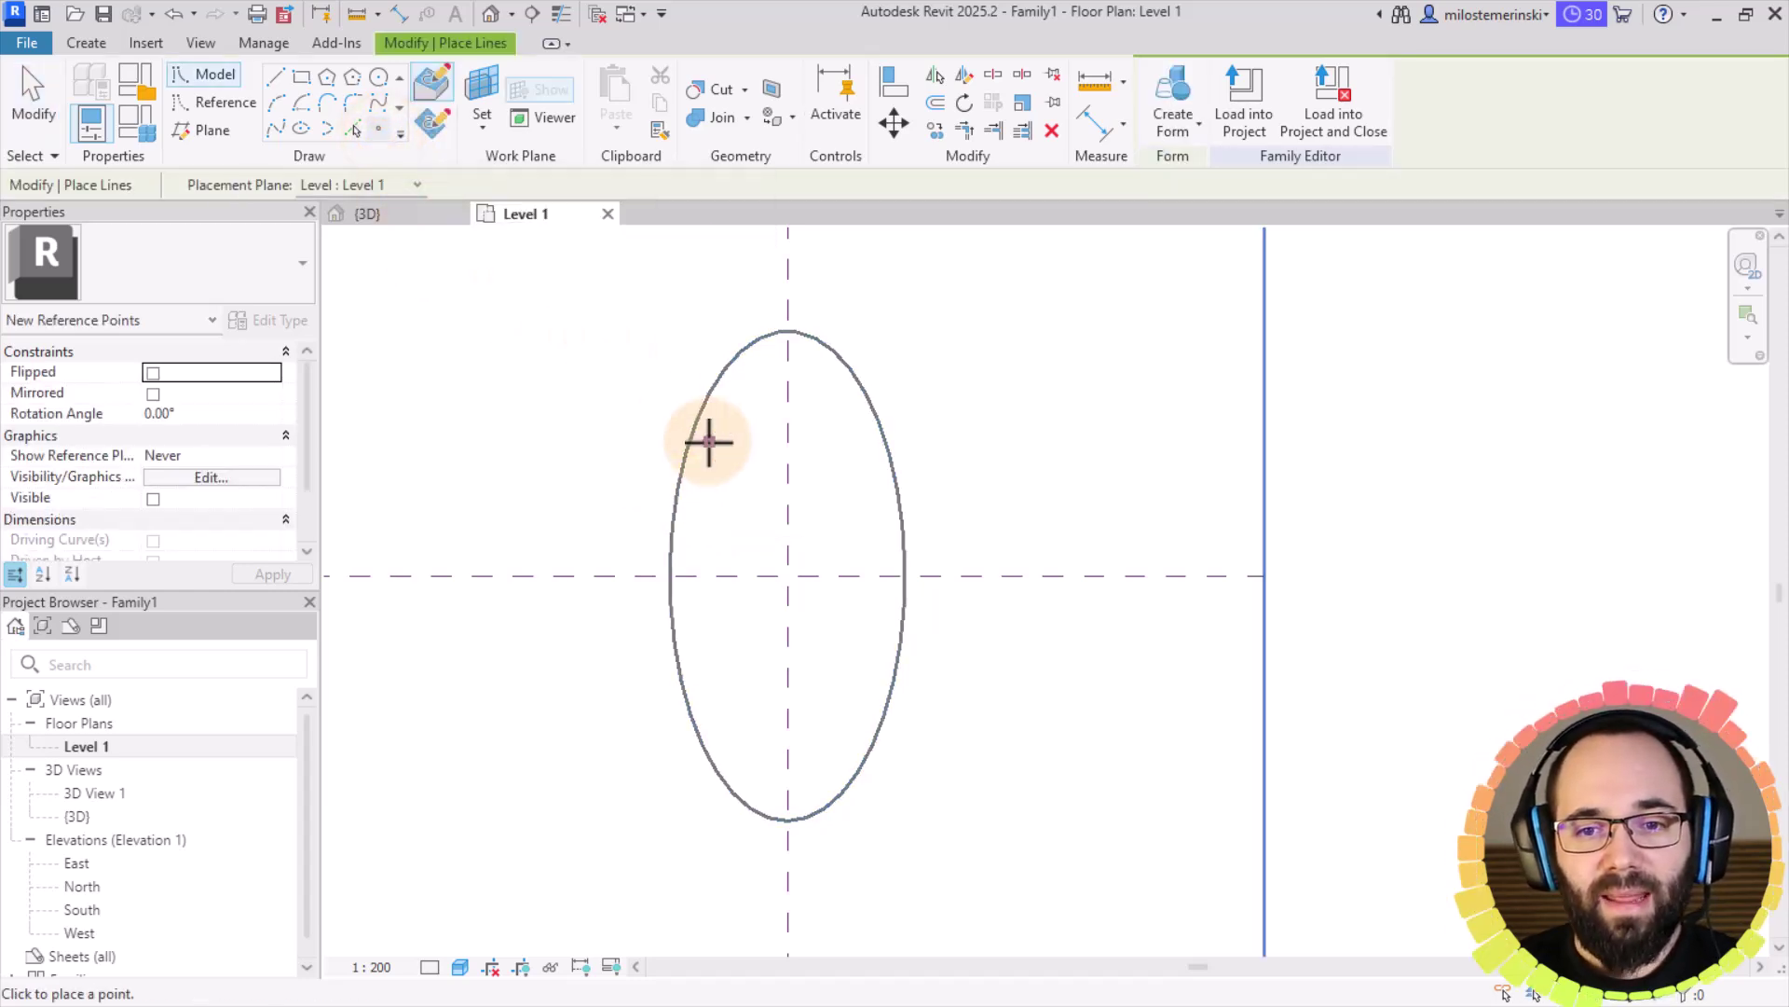
click(788, 331)
click(667, 575)
click(787, 820)
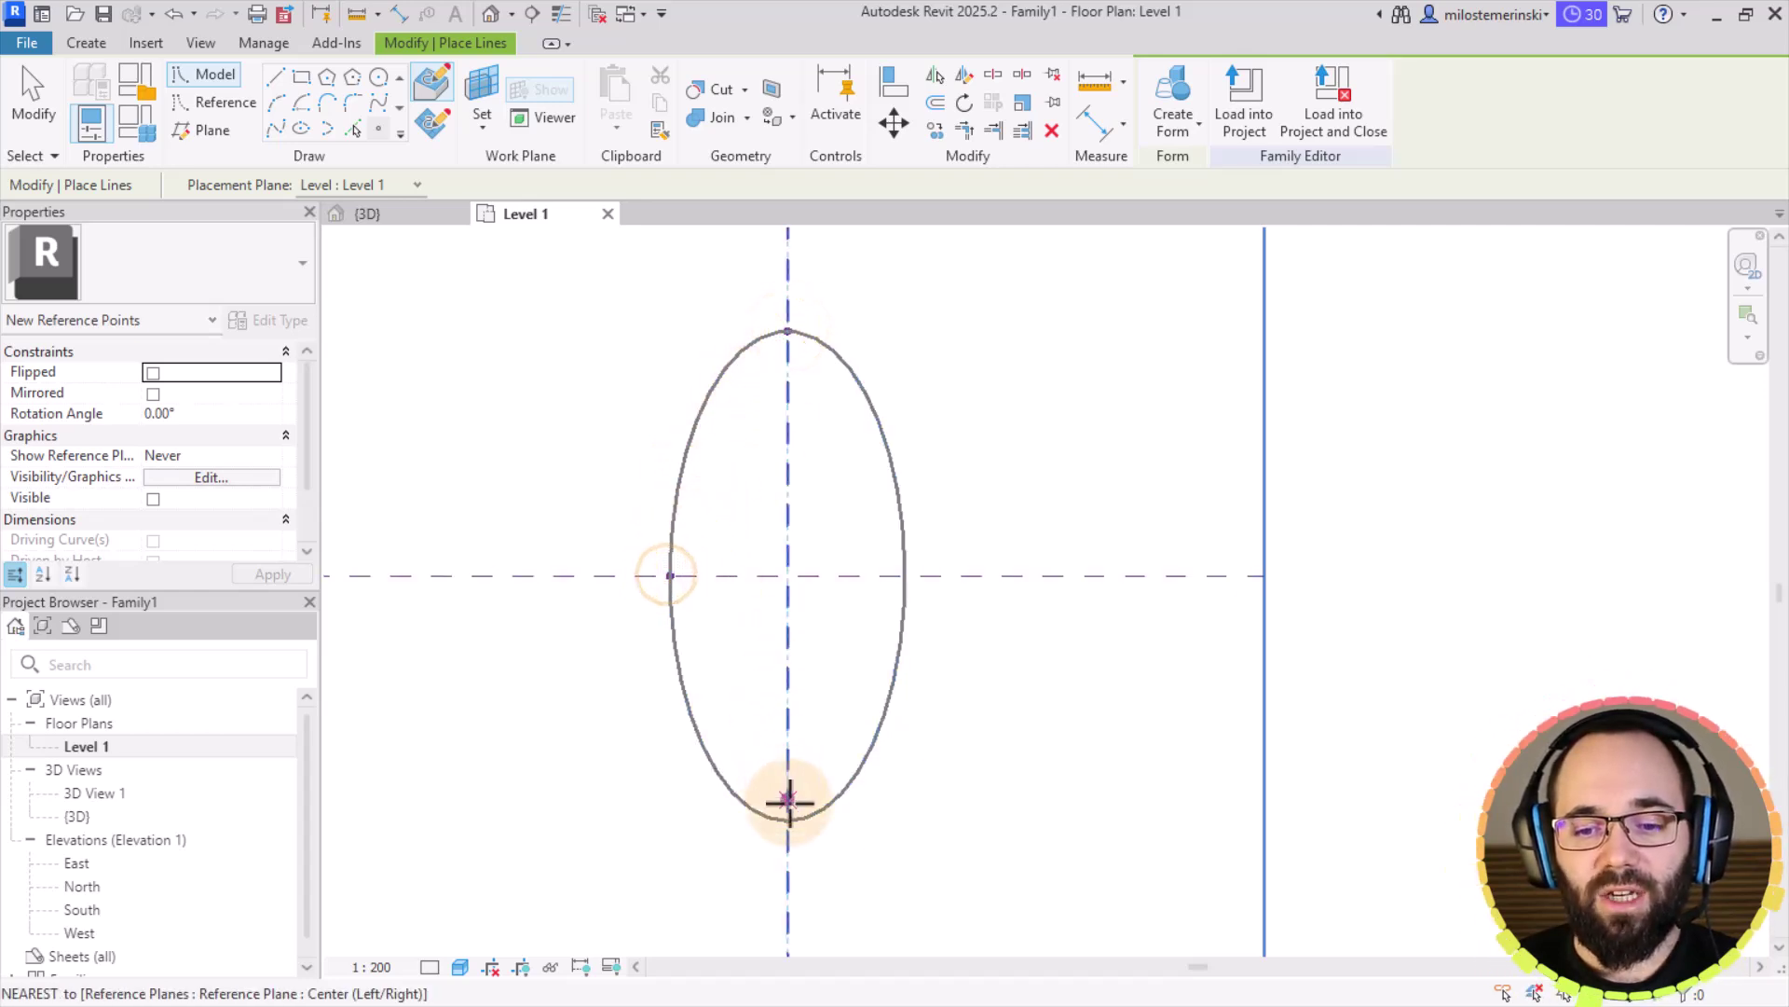
click(904, 575)
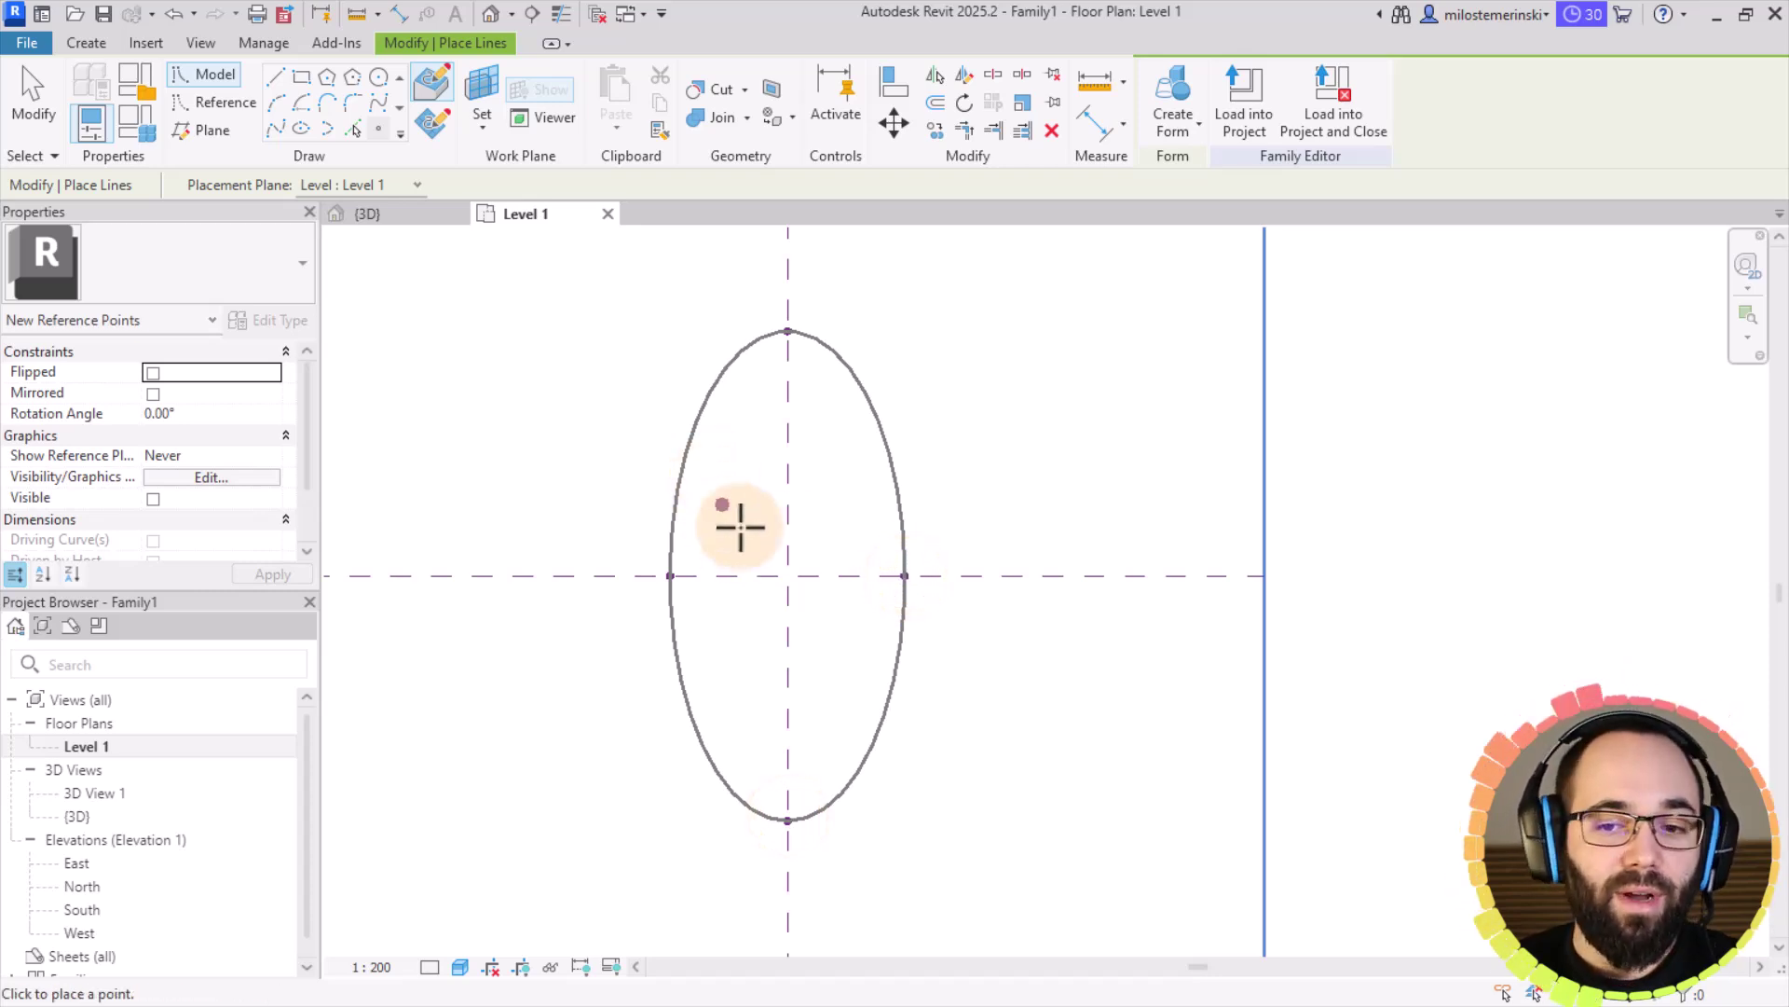
Step: Place two more reference points on the upper-left quarter of the ellipse, roughly evenly spaced between the quadrant points
click(715, 383)
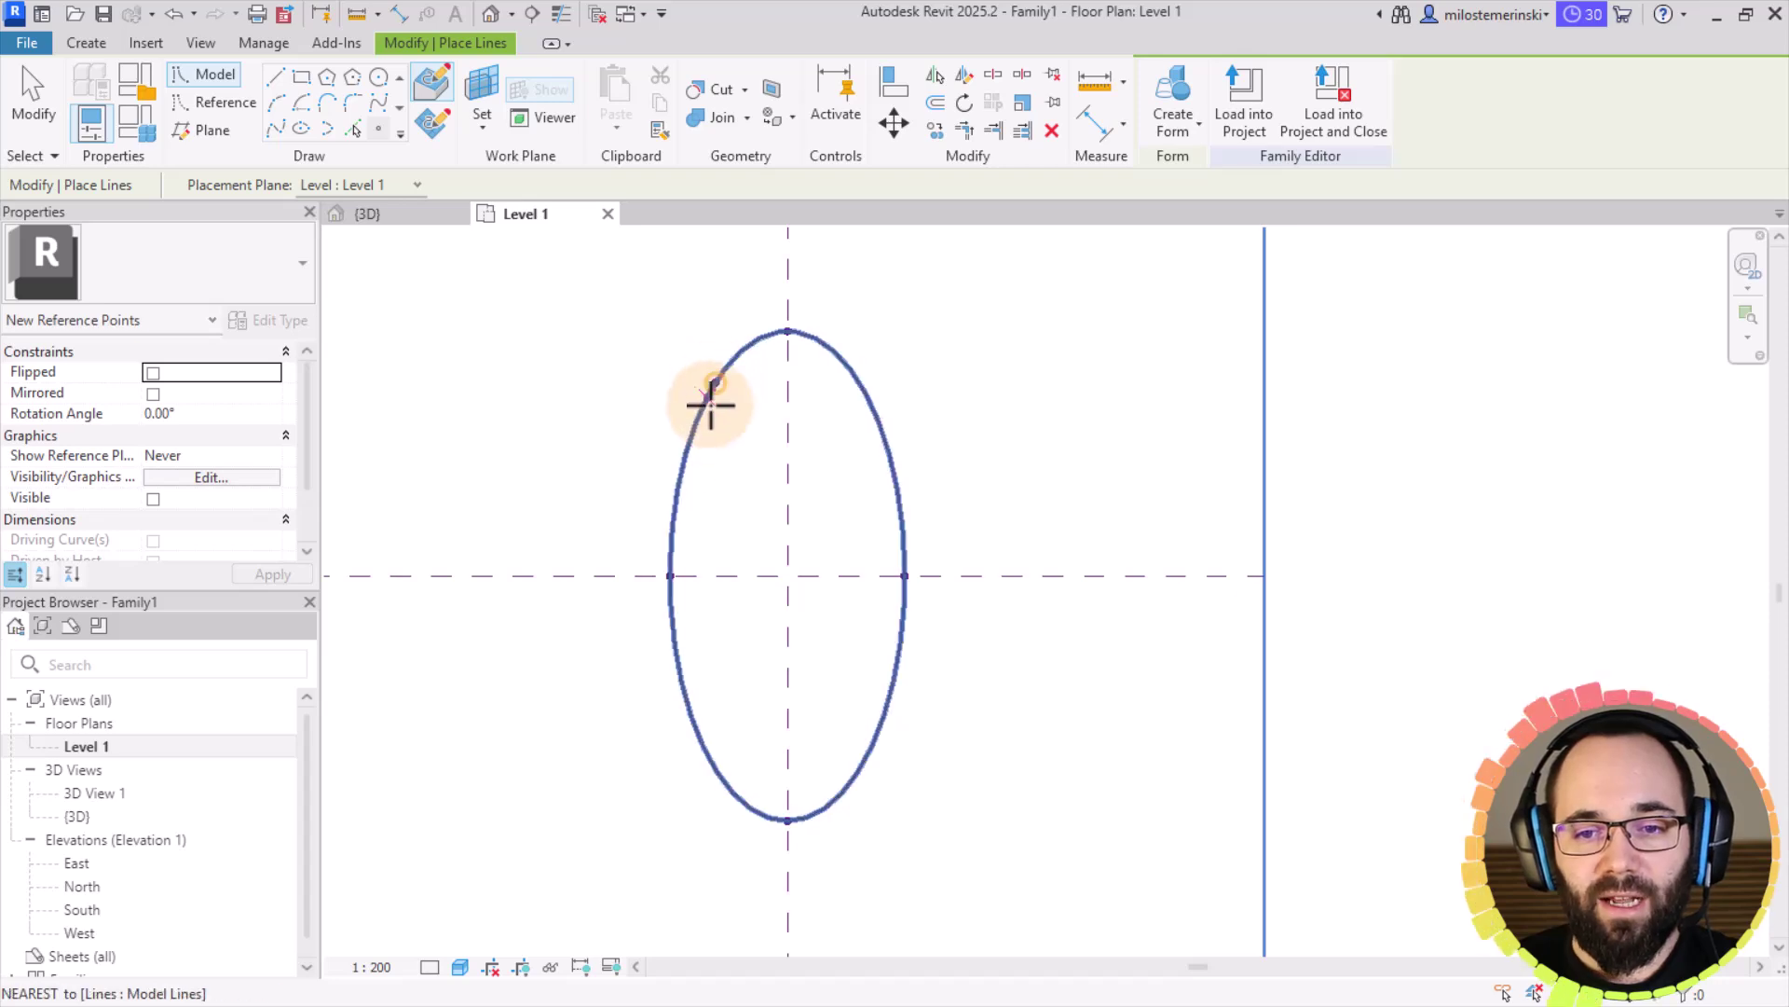
click(680, 476)
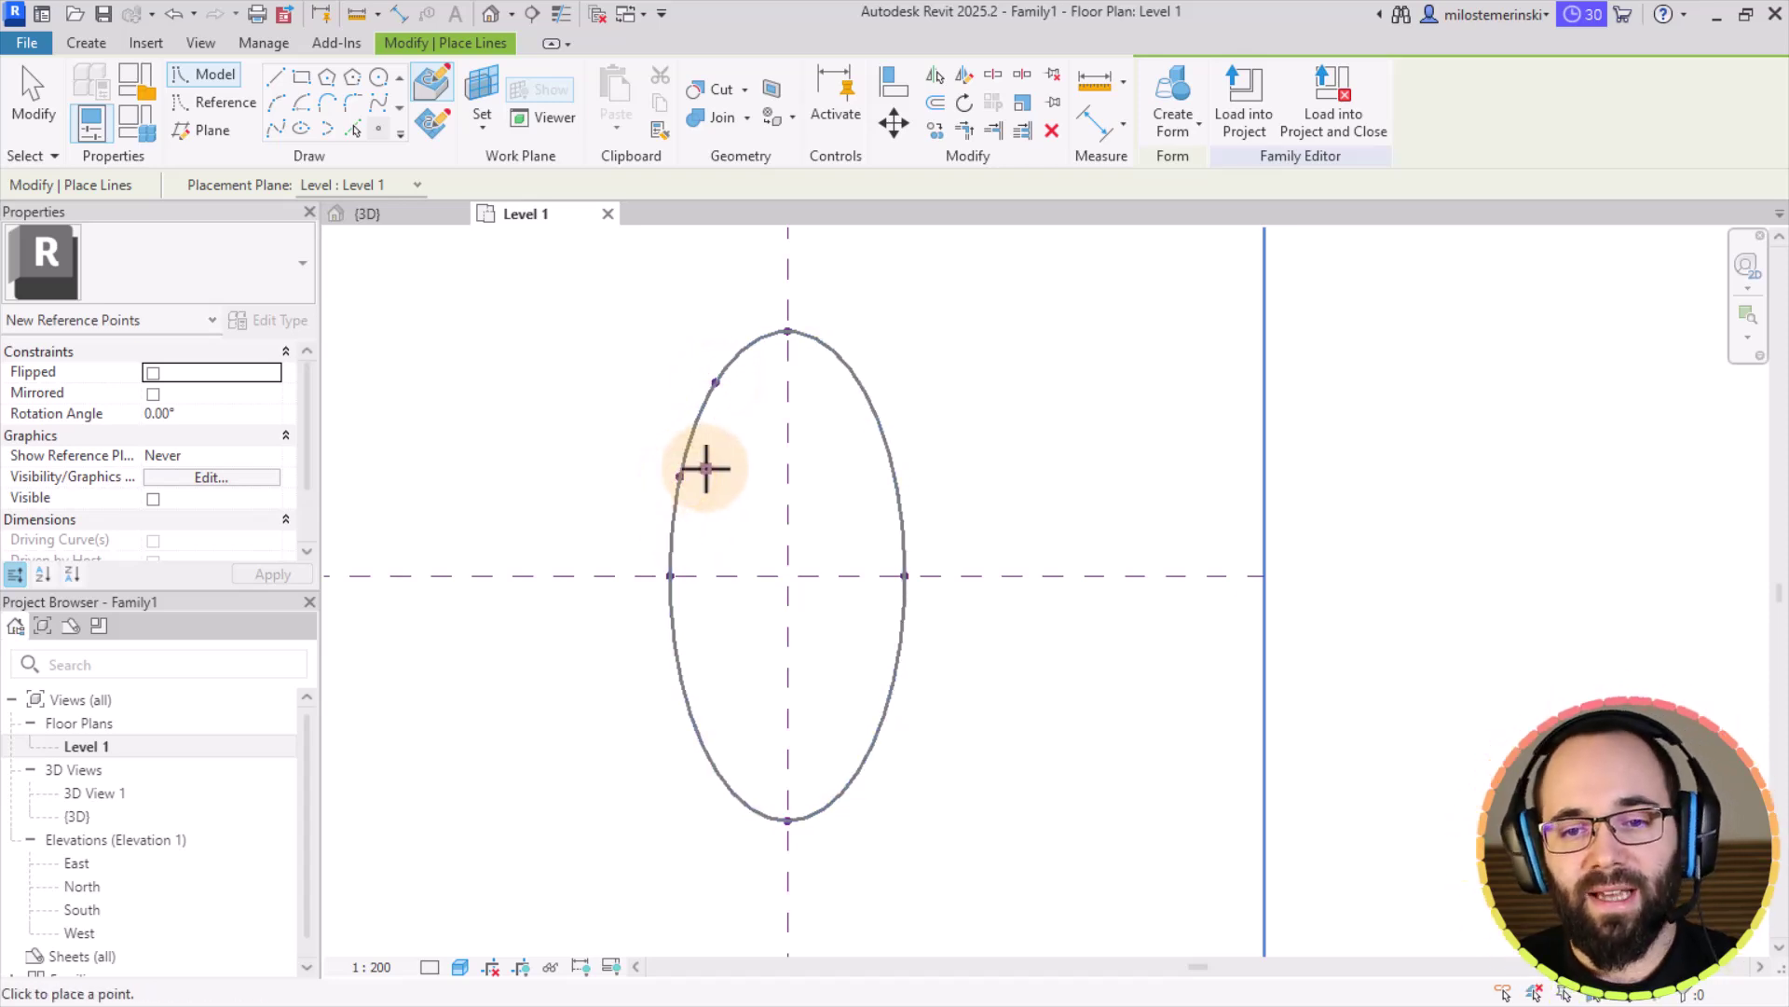
key(Escape)
Step: Mirror the two upper-left reference points about the horizontal centre reference plane
drag(607, 339, 731, 530)
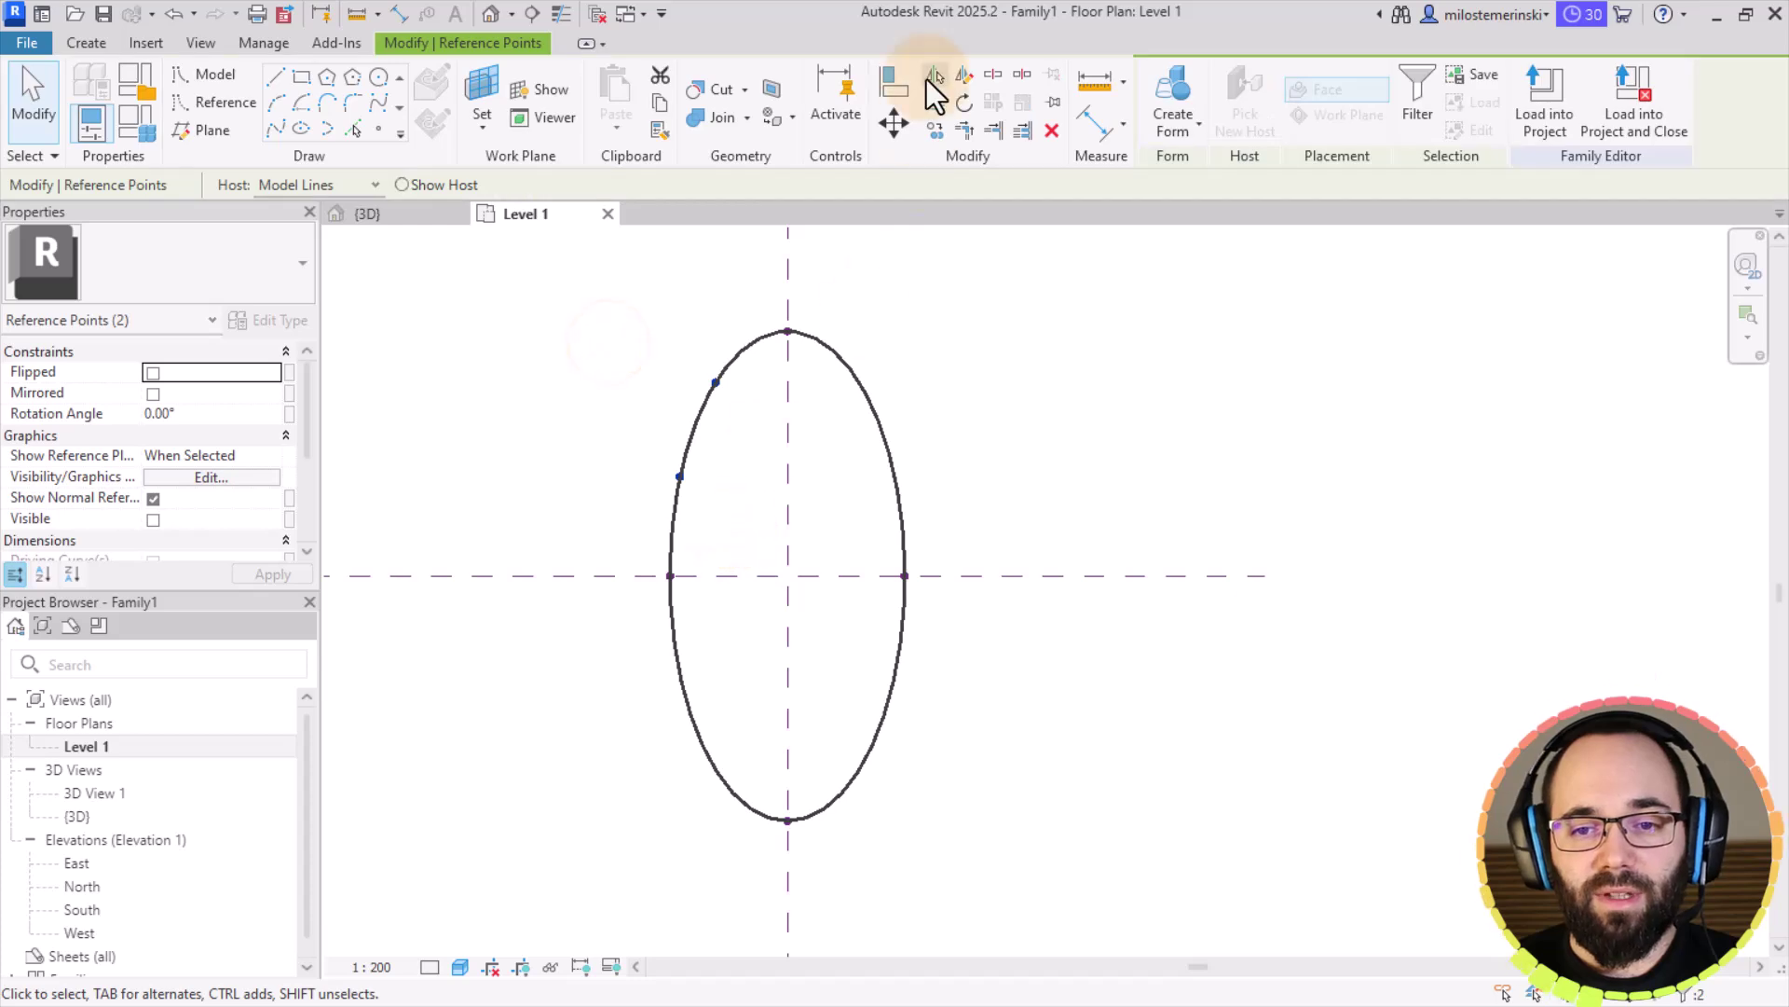
click(933, 75)
click(740, 575)
click(603, 353)
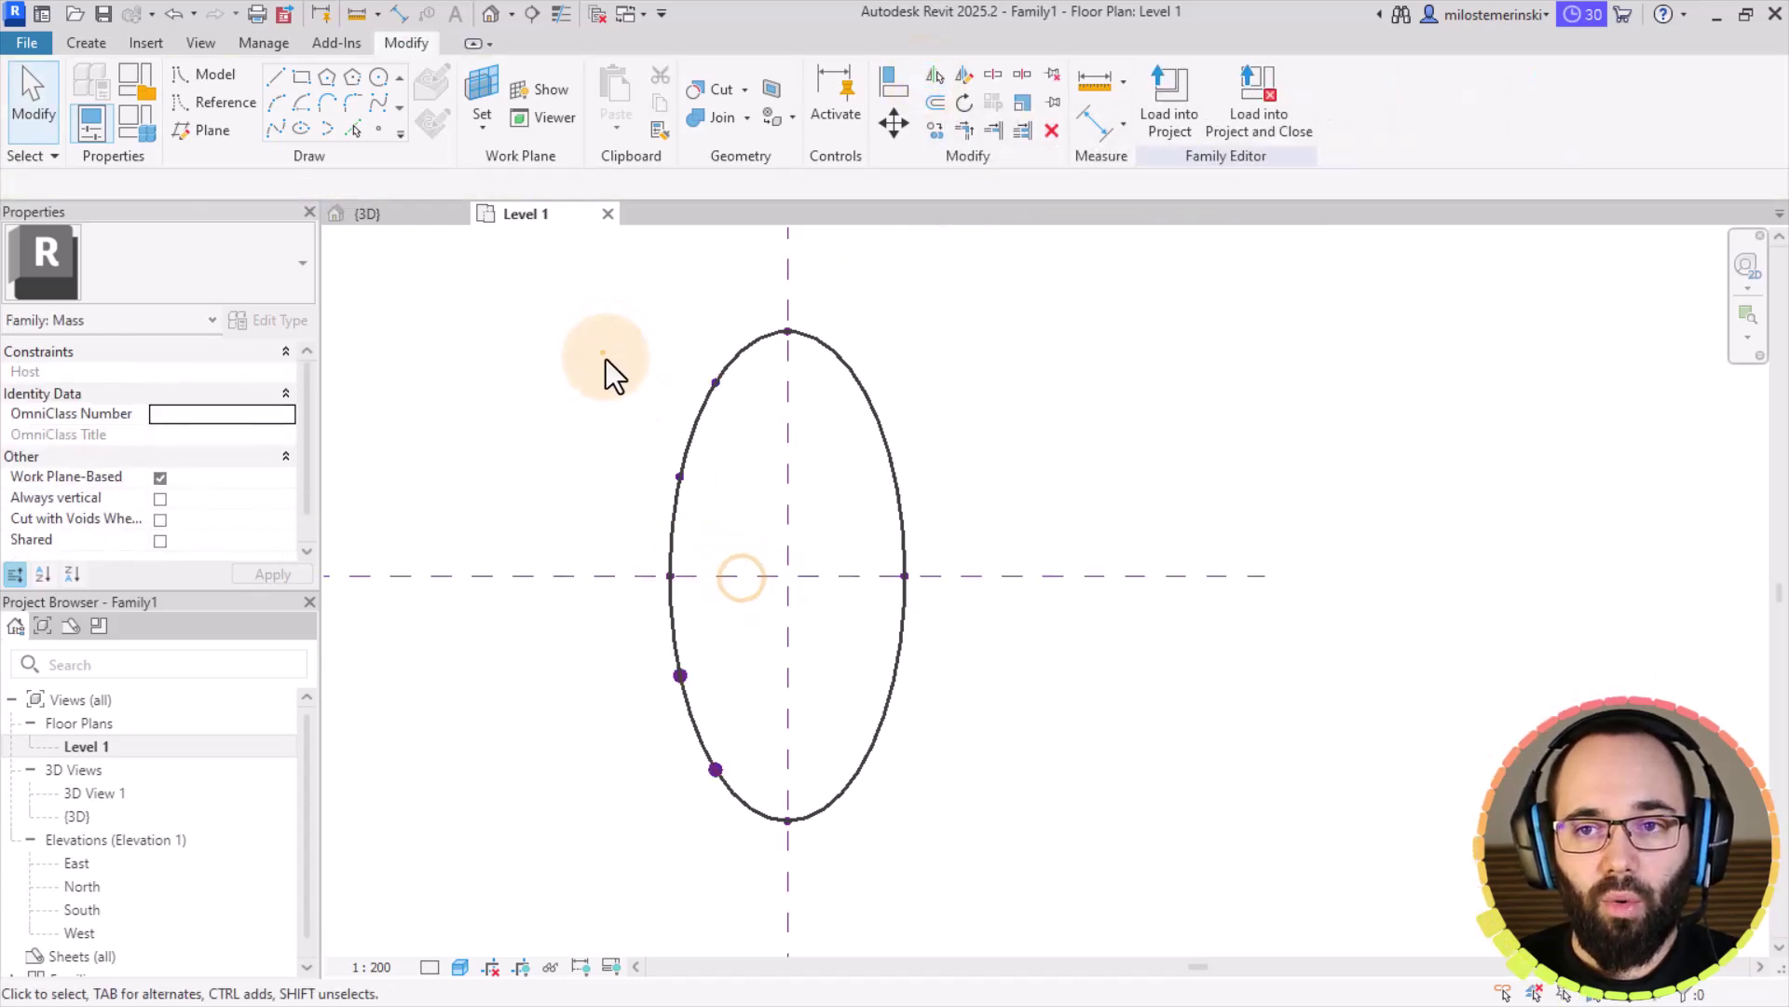
Step: Mirror the four intermediate points on the ellipse's left half about the vertical centre reference plane
drag(620, 632, 773, 796)
click(943, 75)
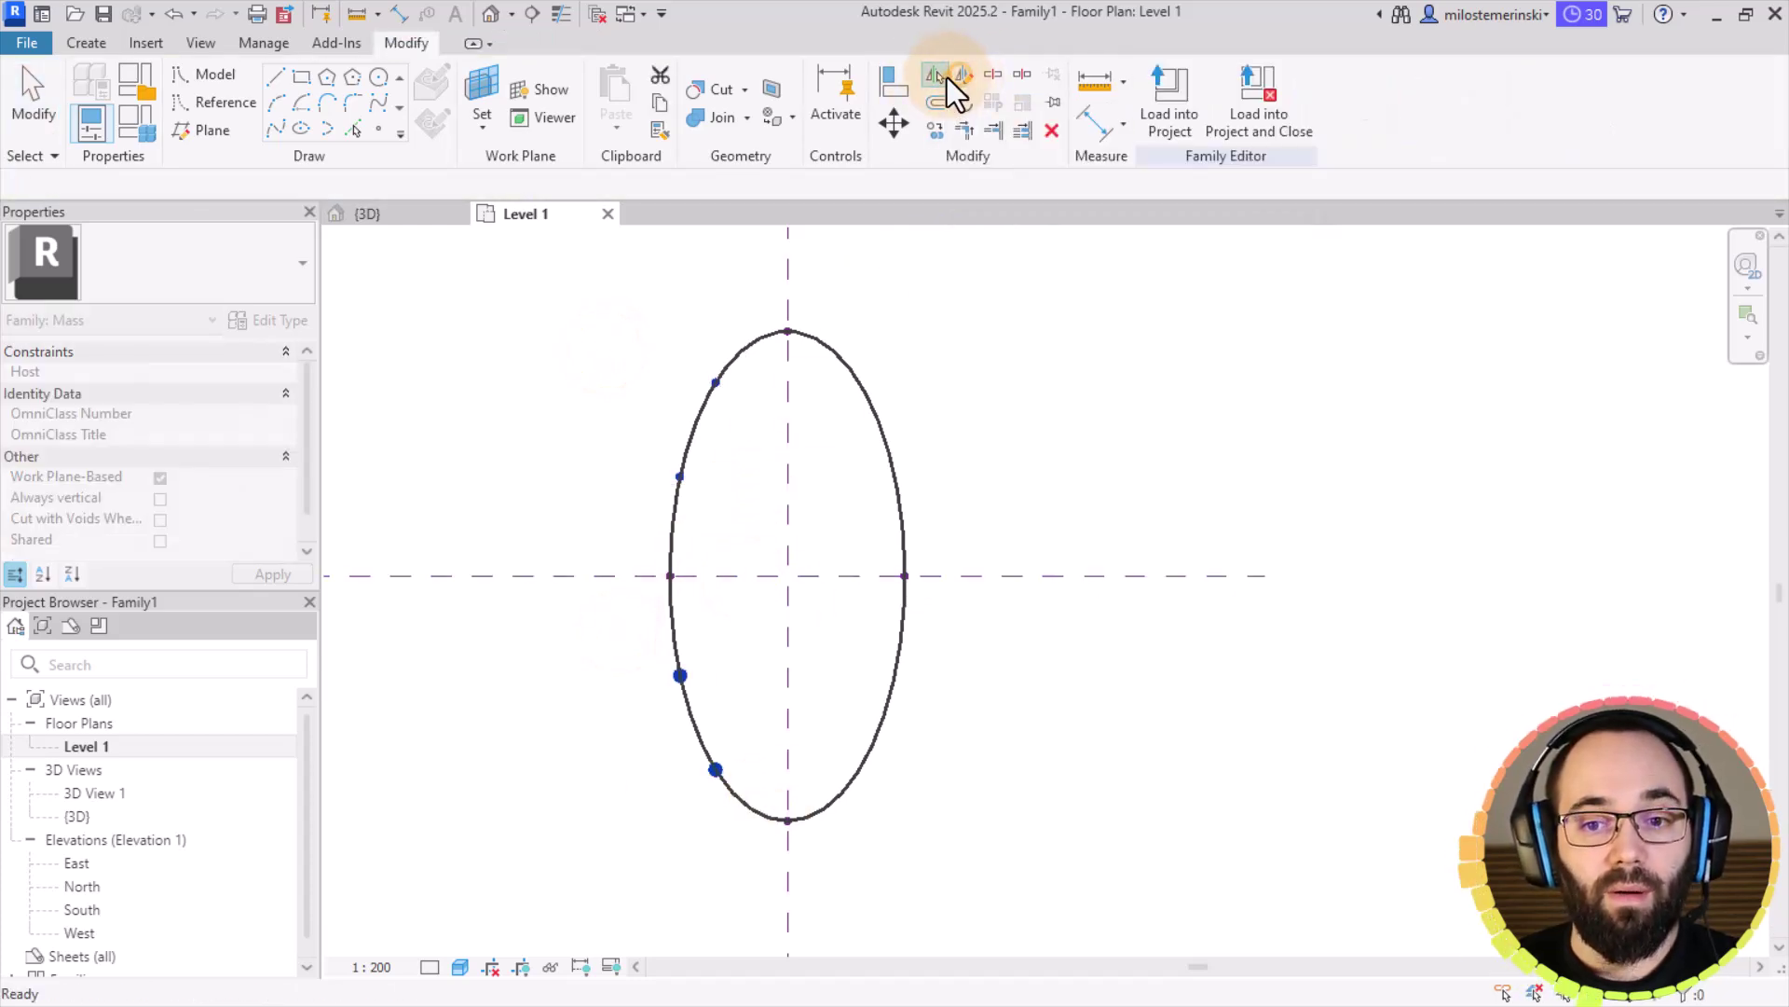
click(791, 468)
click(953, 449)
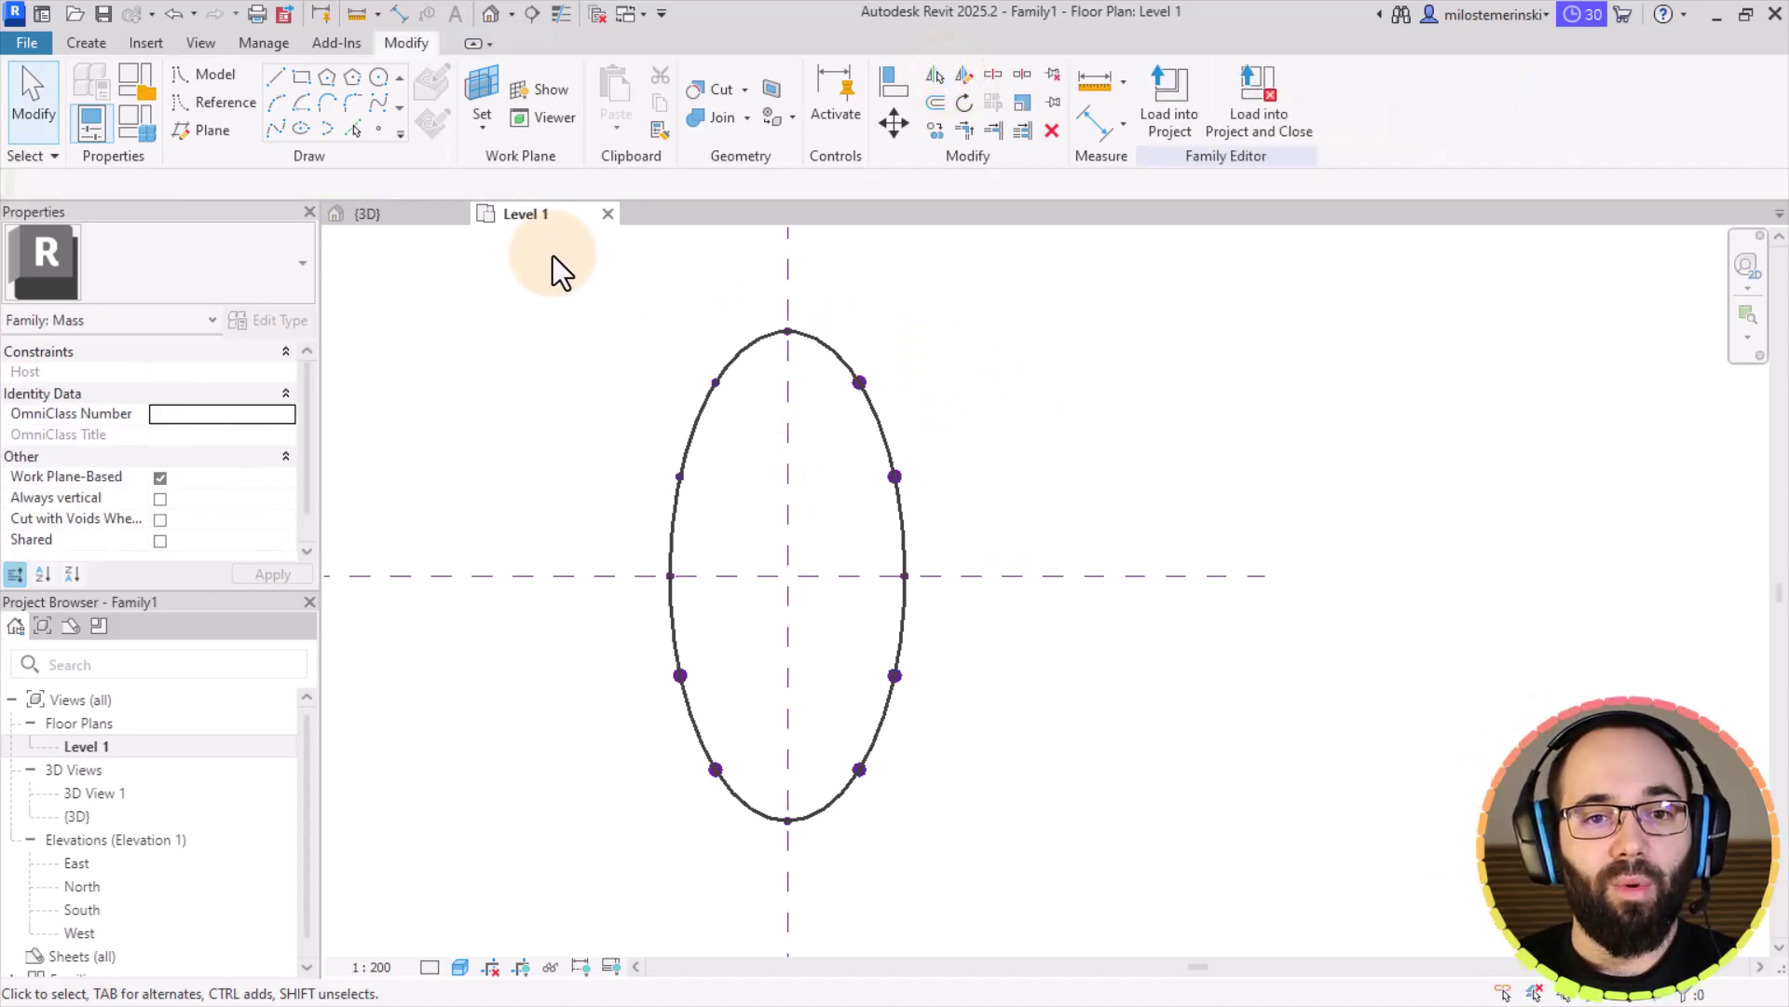
Step: In the 3D view, set the work plane to the Center (Left/Right) reference plane running along the ellipse's long axis
click(412, 222)
shift+middle_drag(1170, 794, 976, 747)
scroll(977, 747, up, 2)
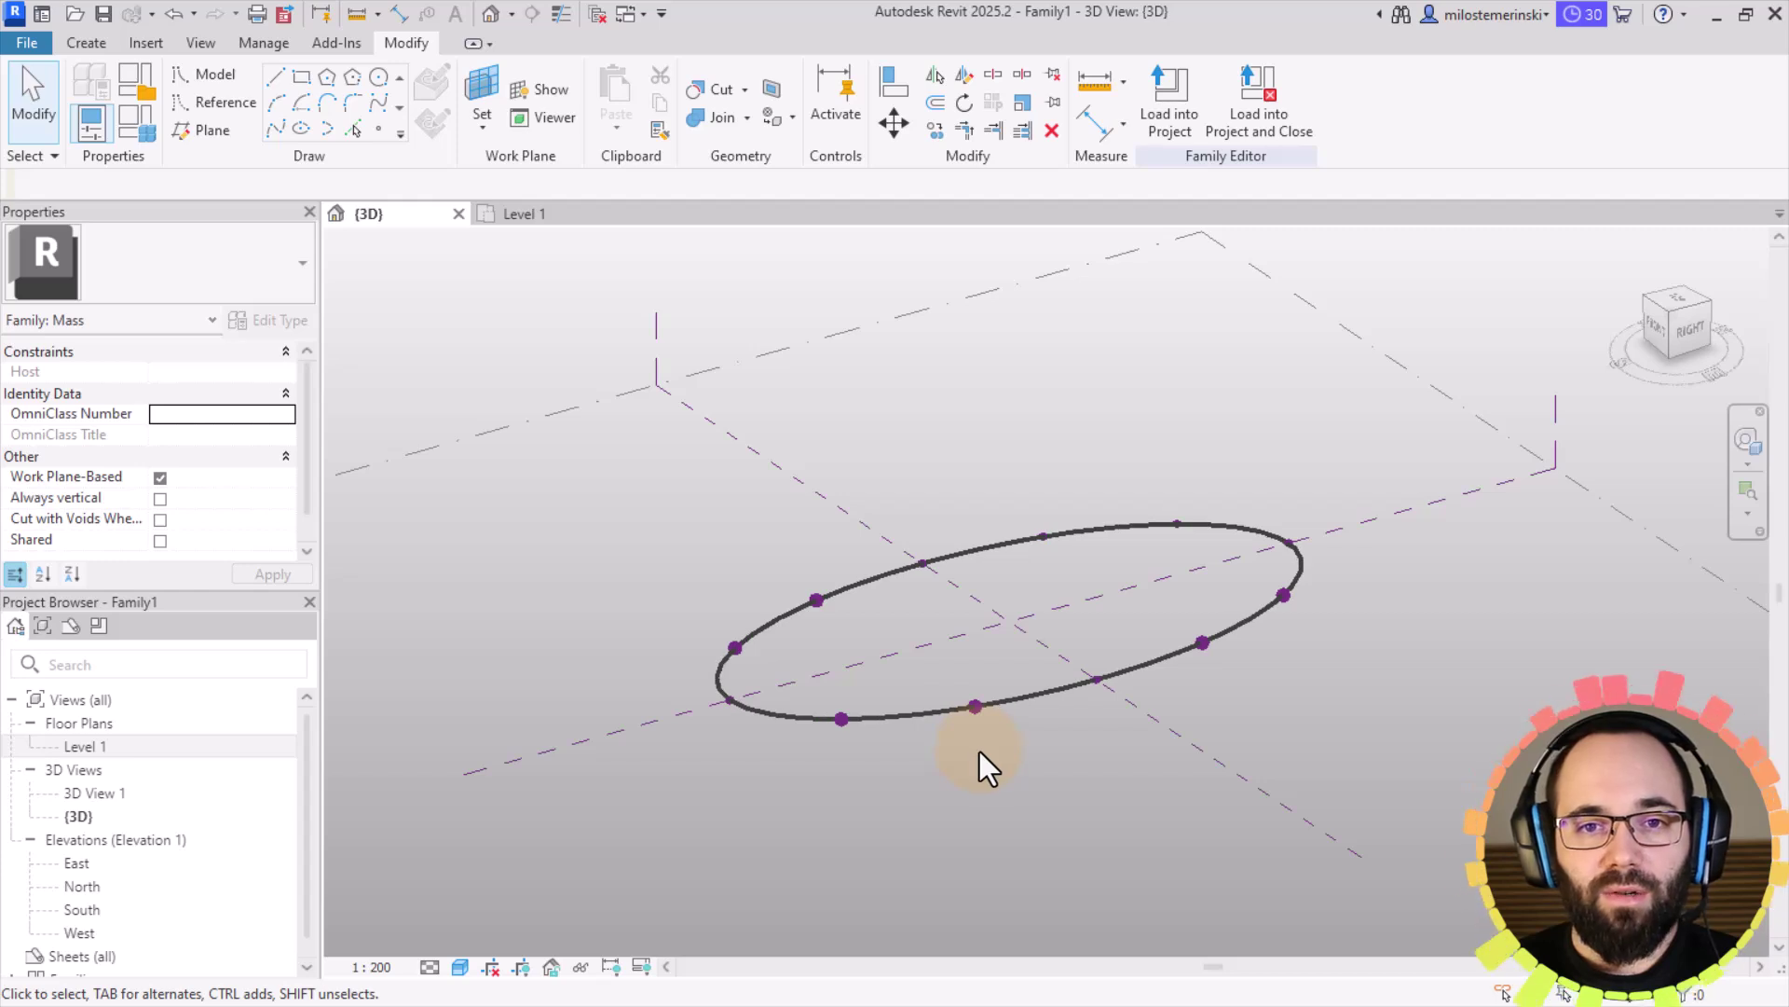
click(482, 94)
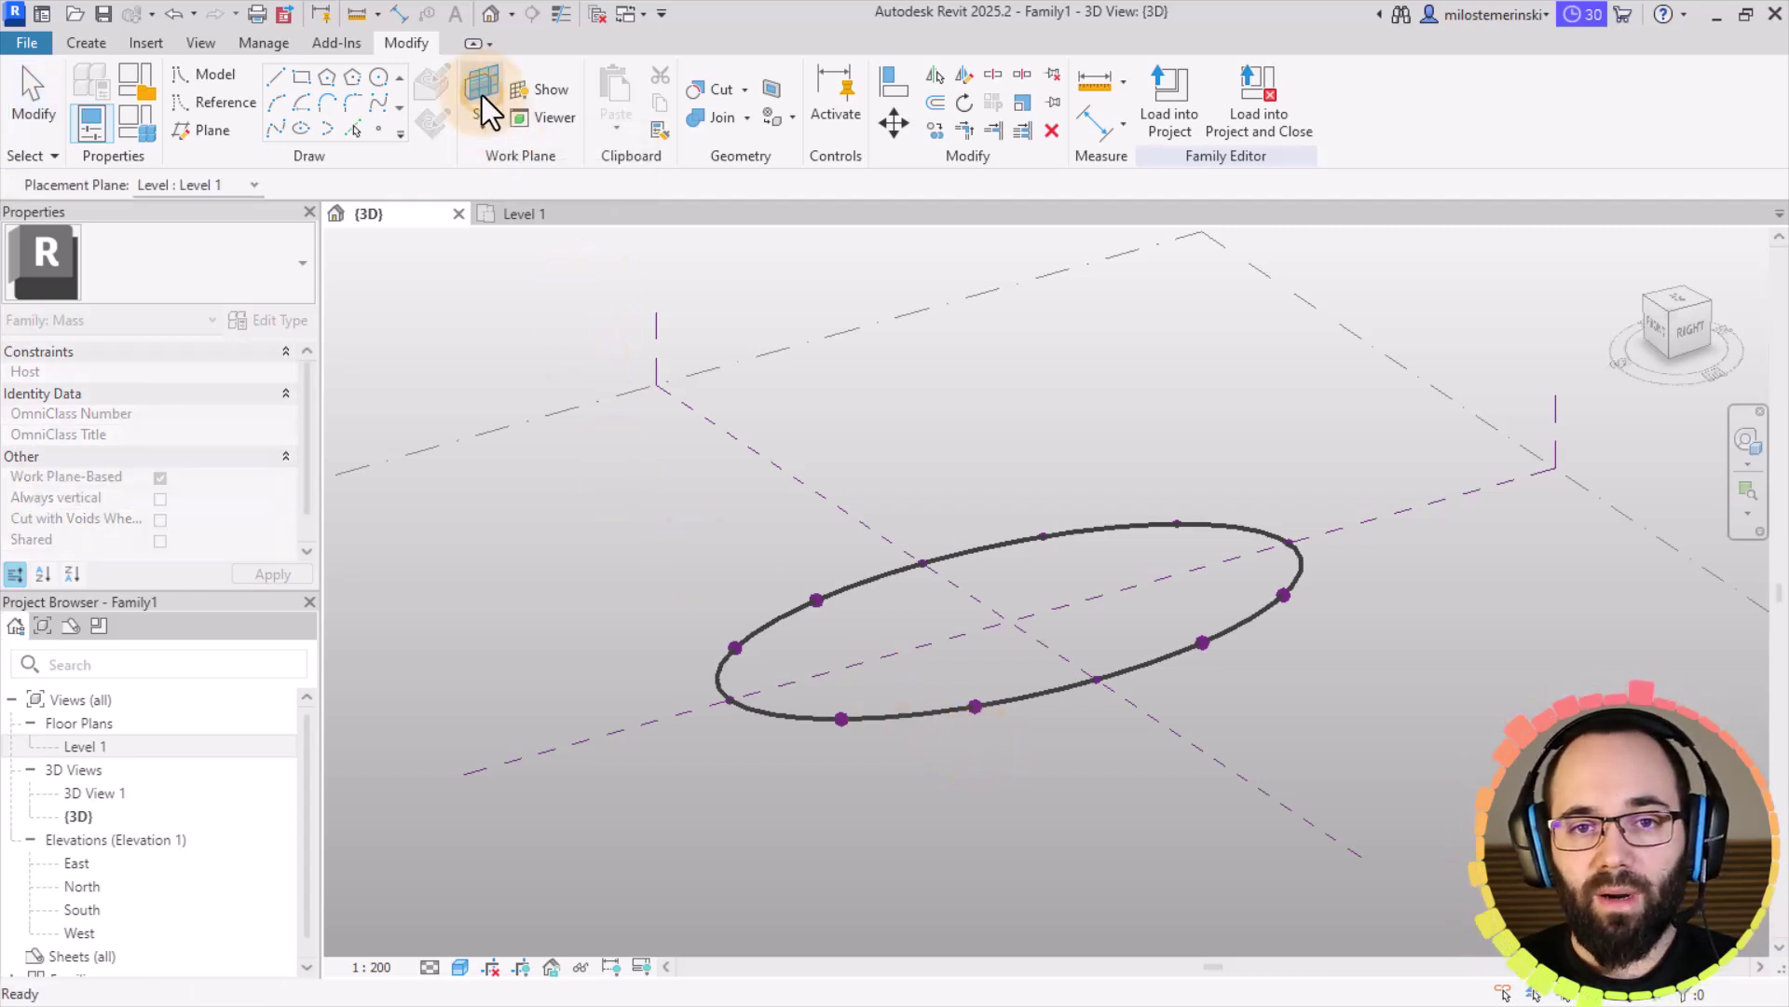
click(929, 641)
scroll(942, 664, down, 1)
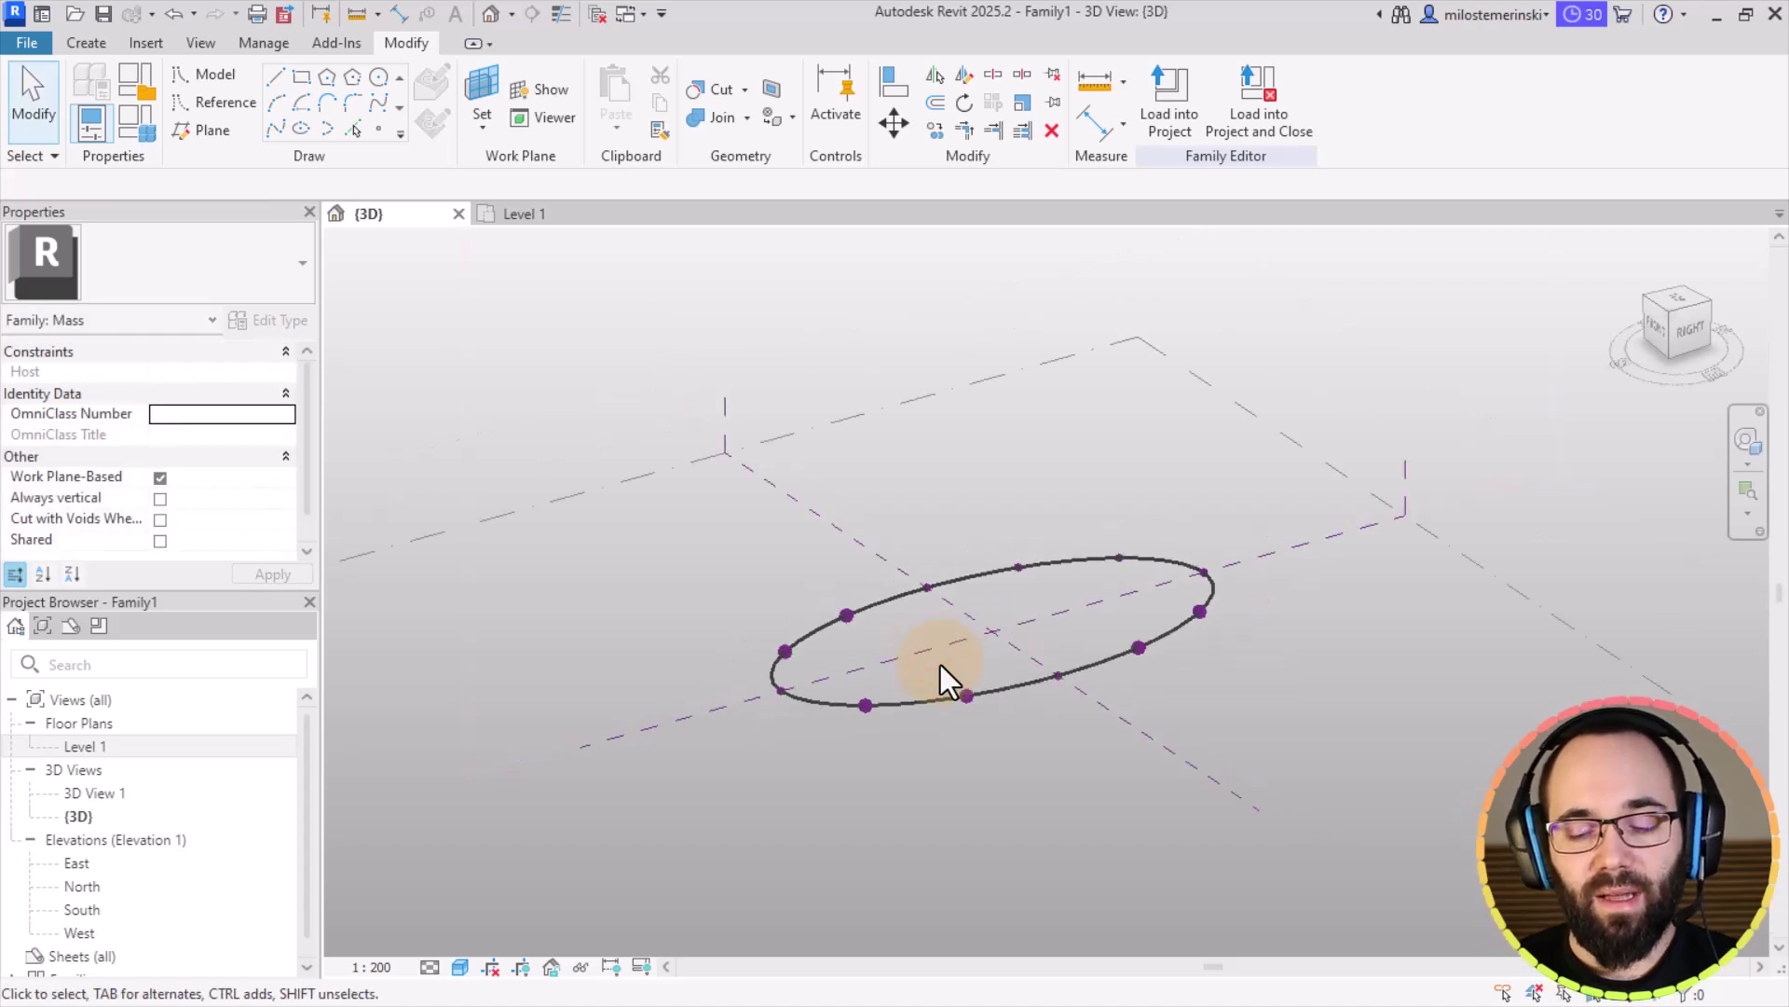
Step: In the East elevation, place three reference points on the work plane, rising in an arc above the two left intermediate points and the centre
click(76, 863)
double_click(76, 863)
scroll(1150, 842, up, 5)
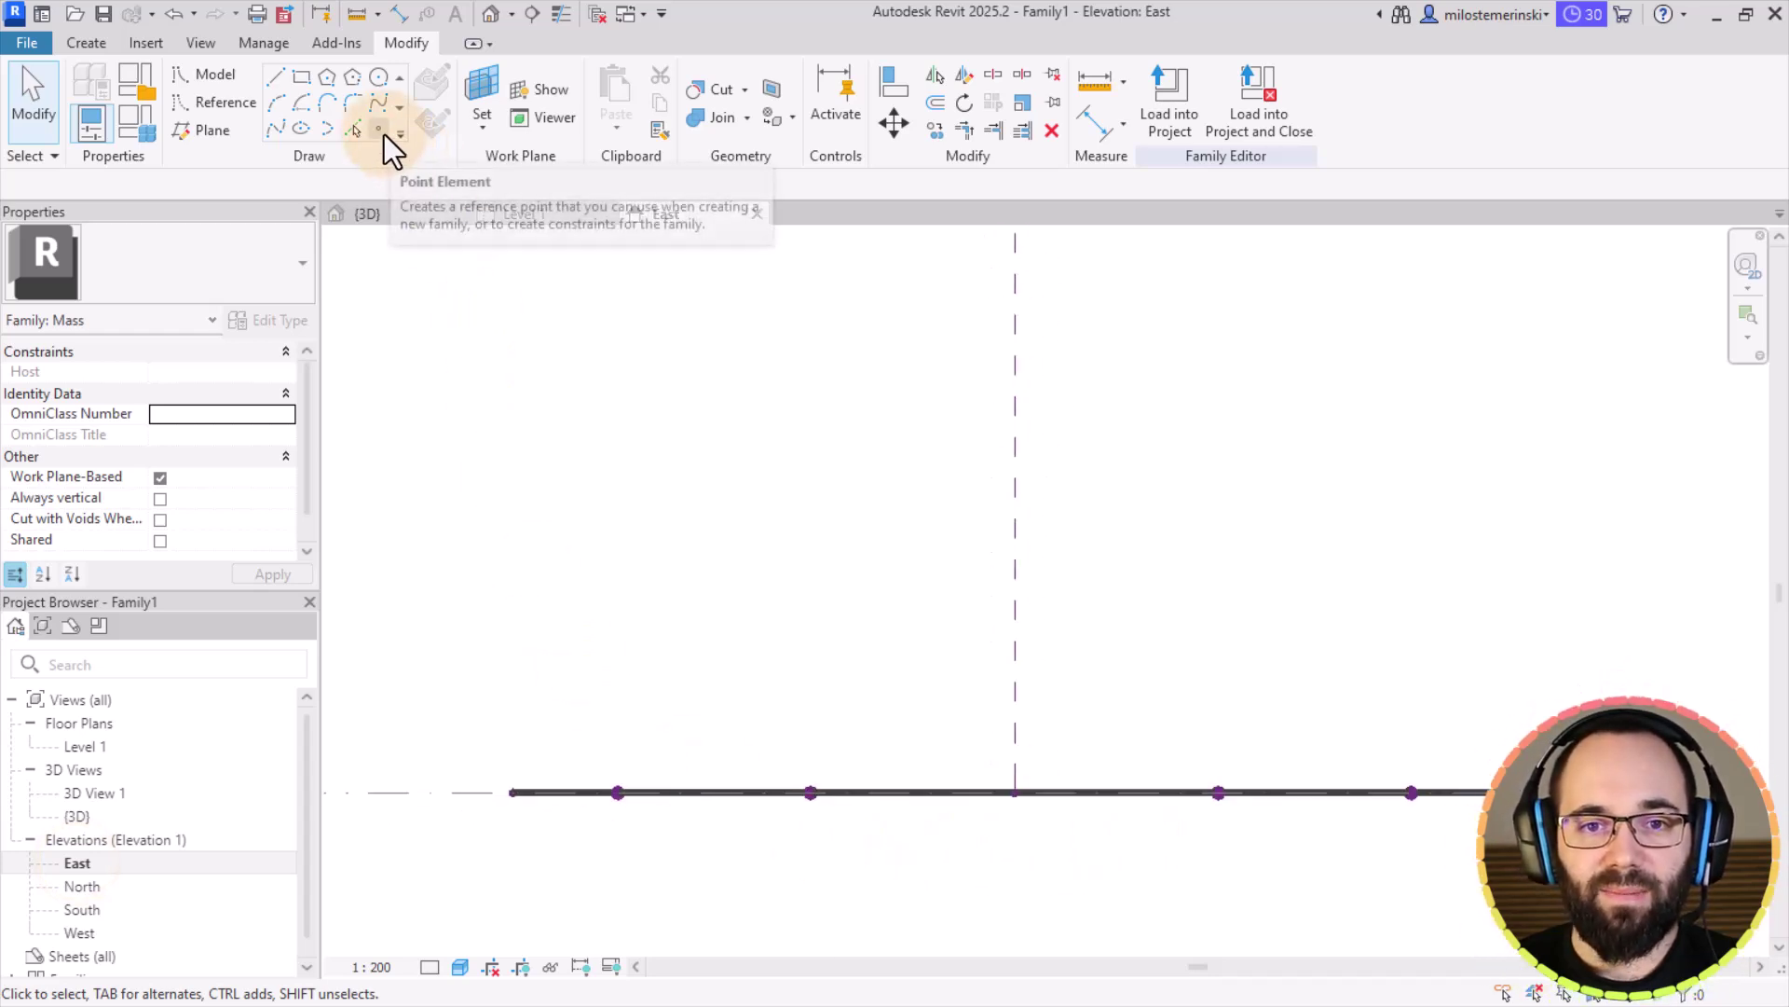
click(384, 135)
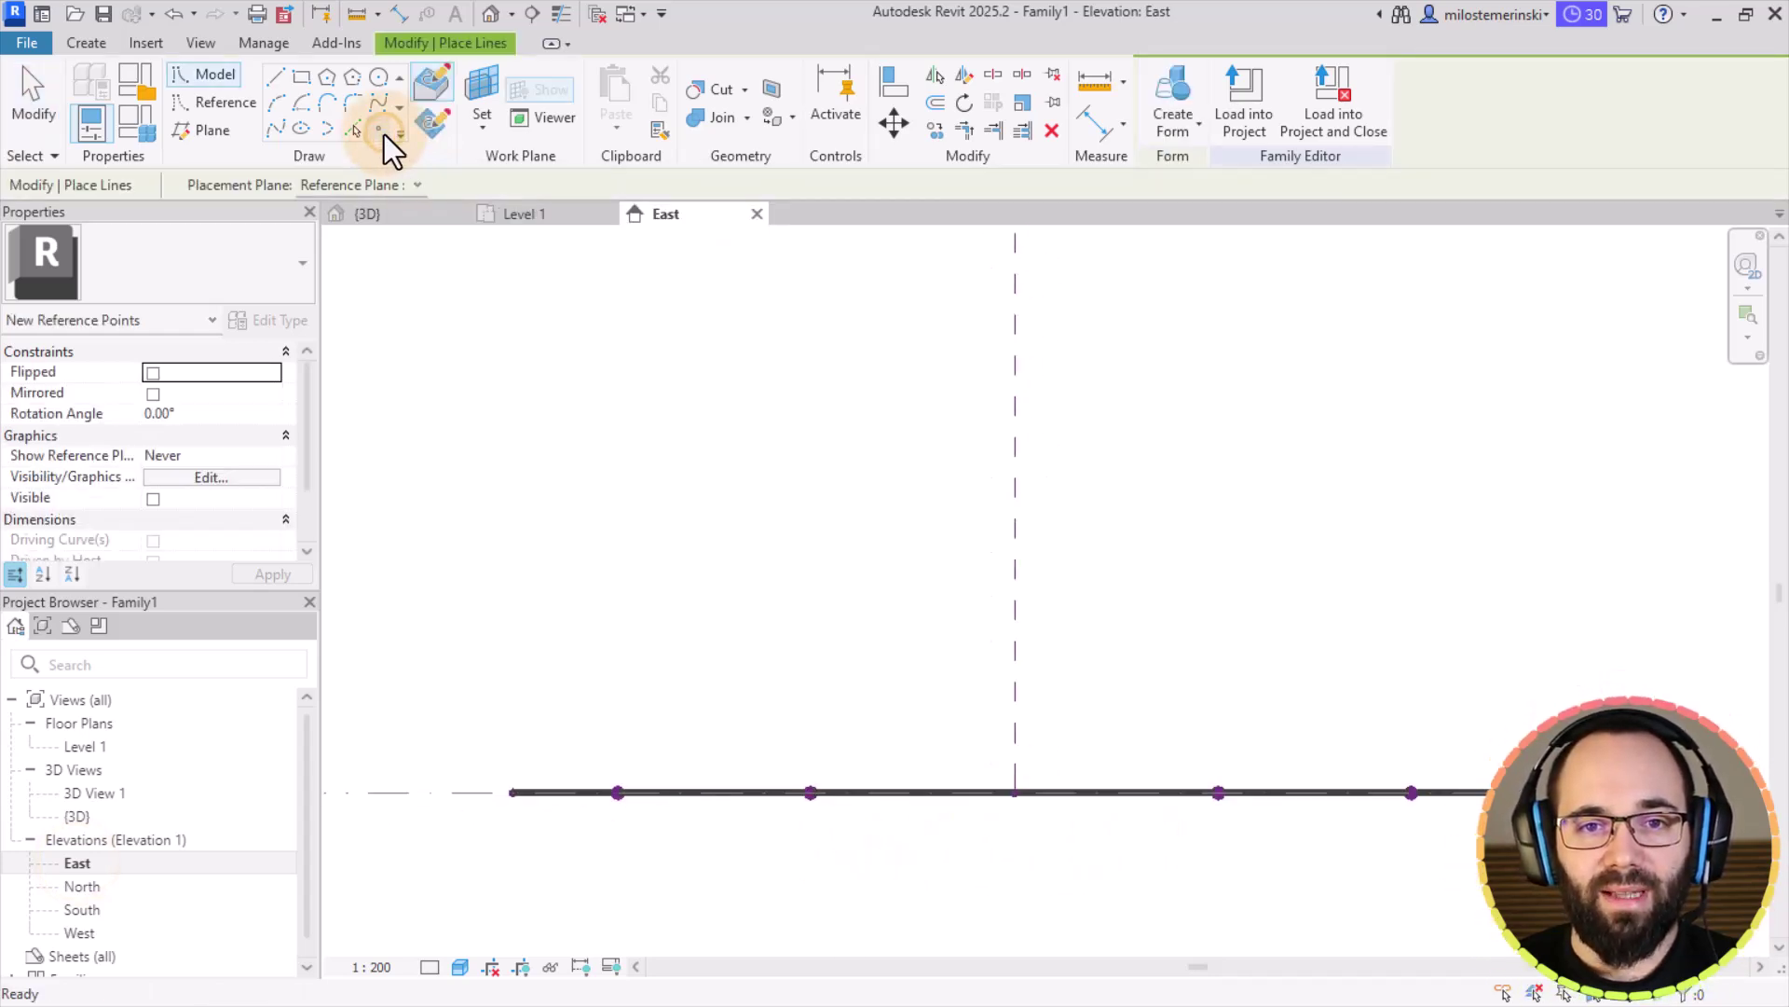
click(433, 131)
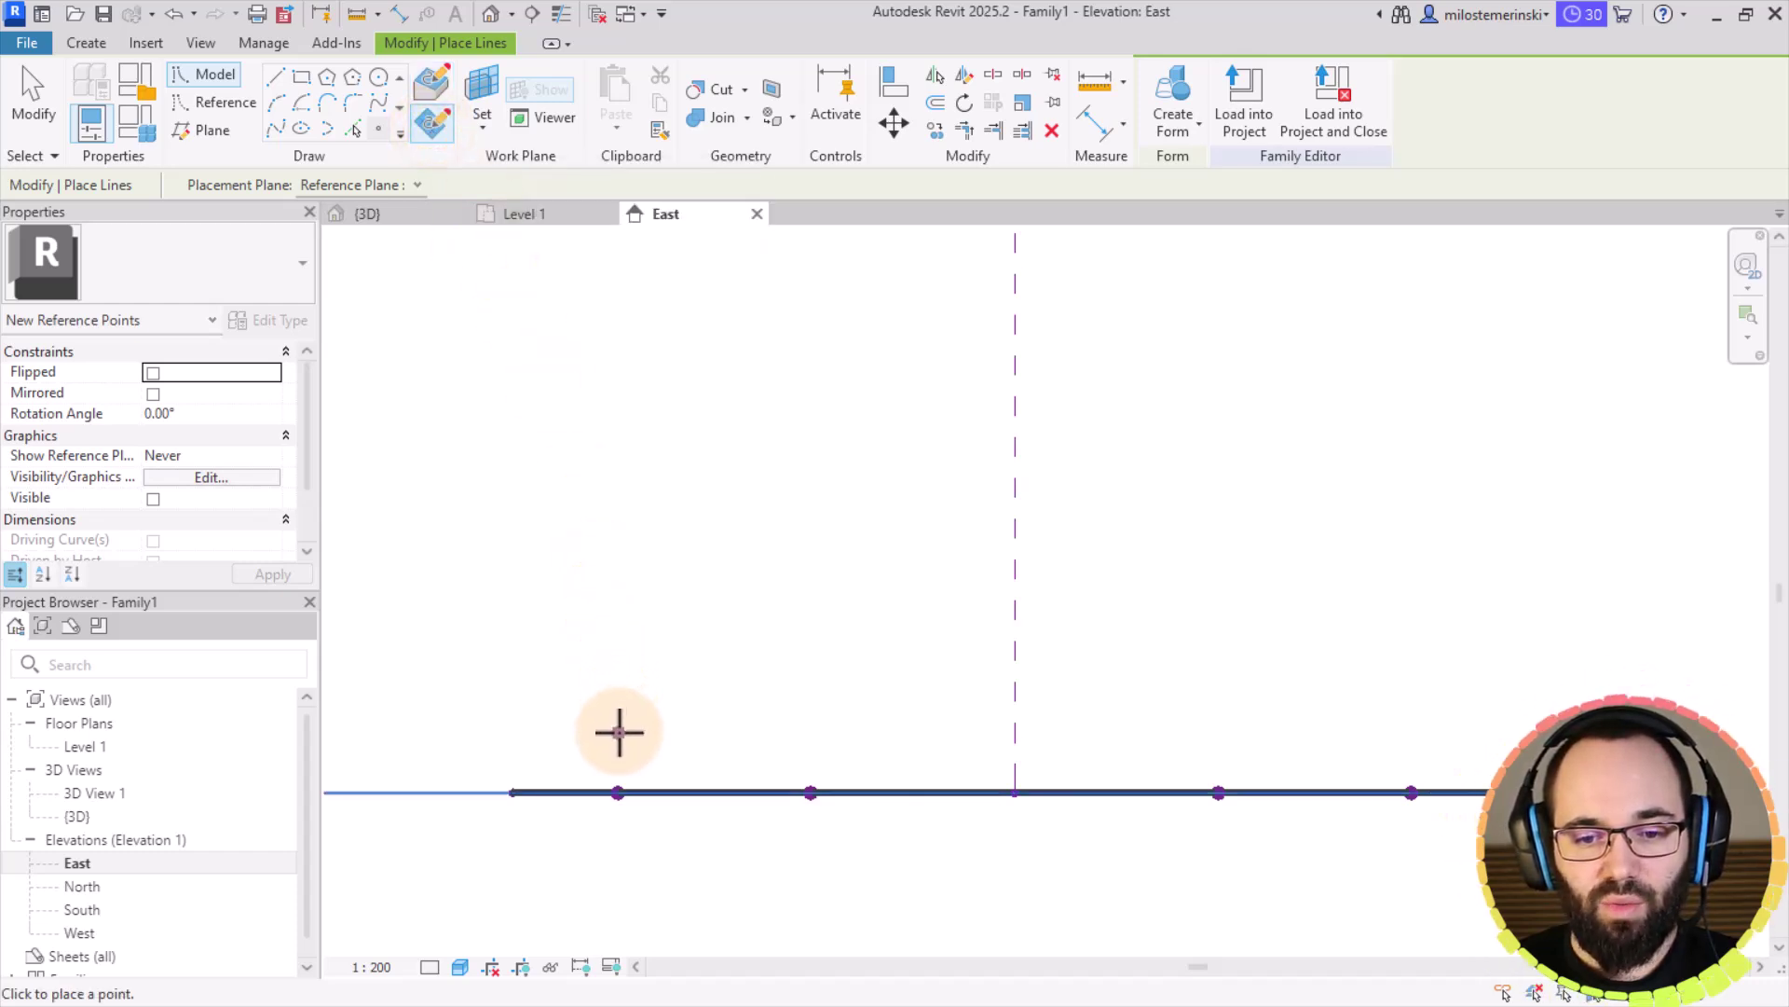
click(808, 675)
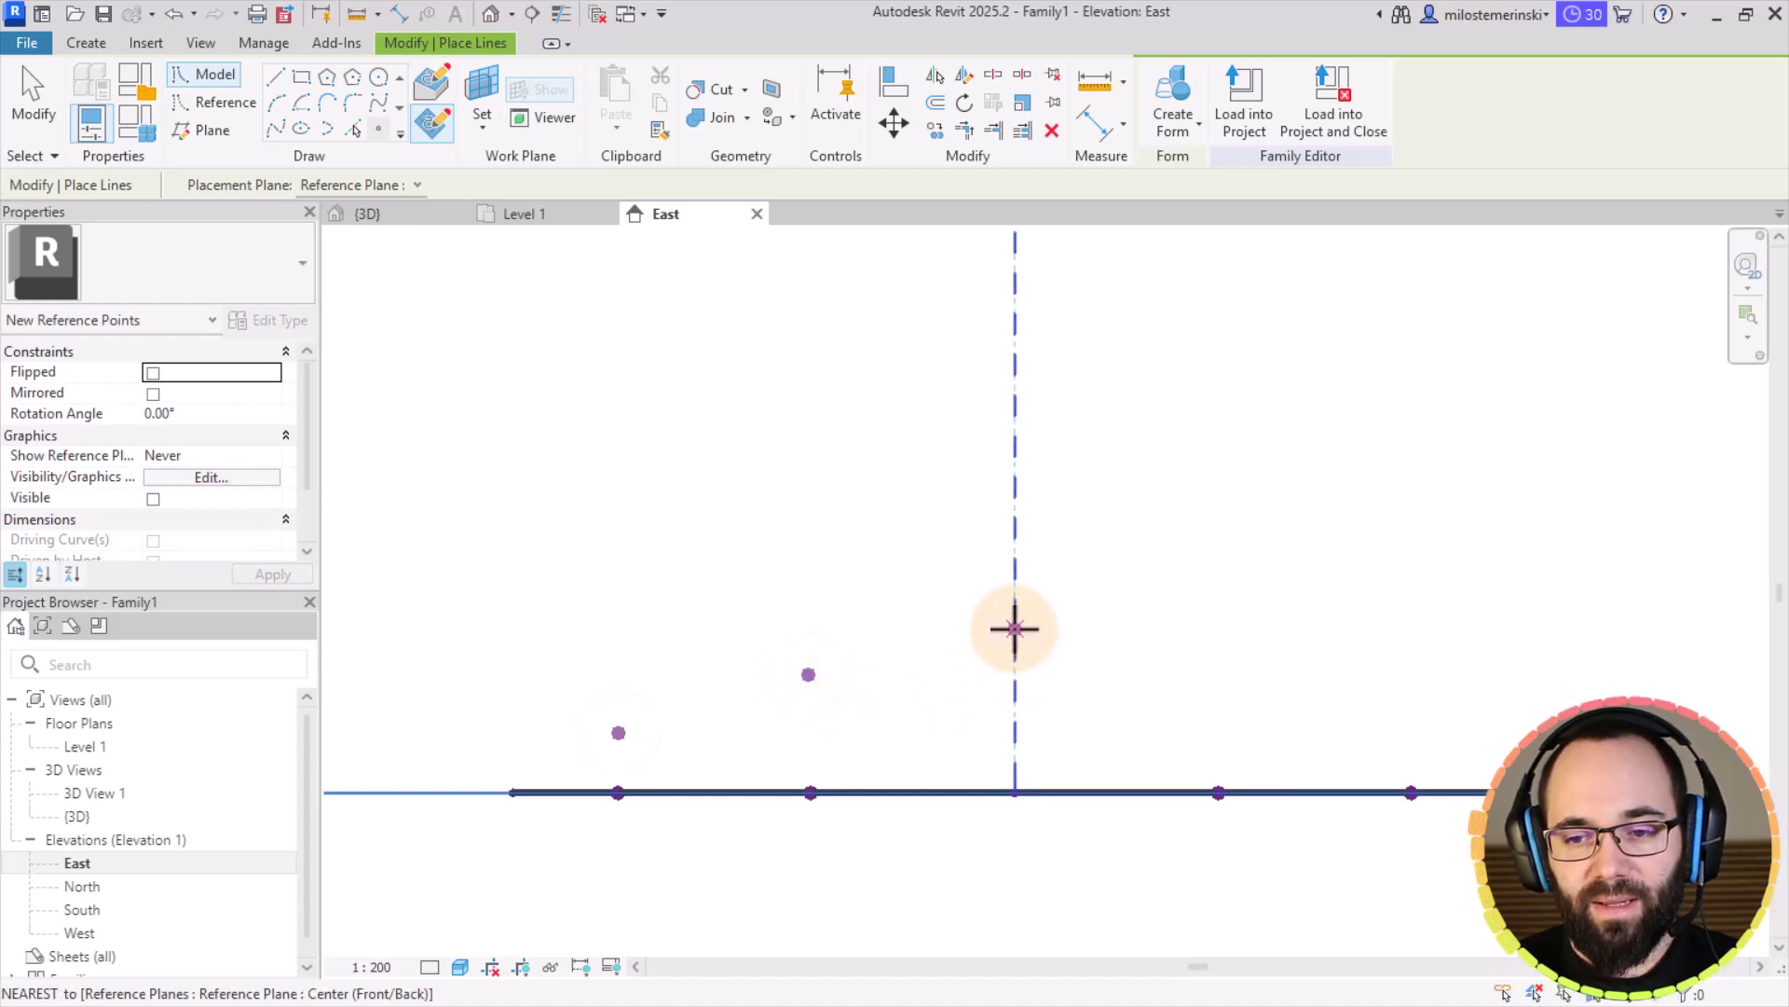
click(1015, 650)
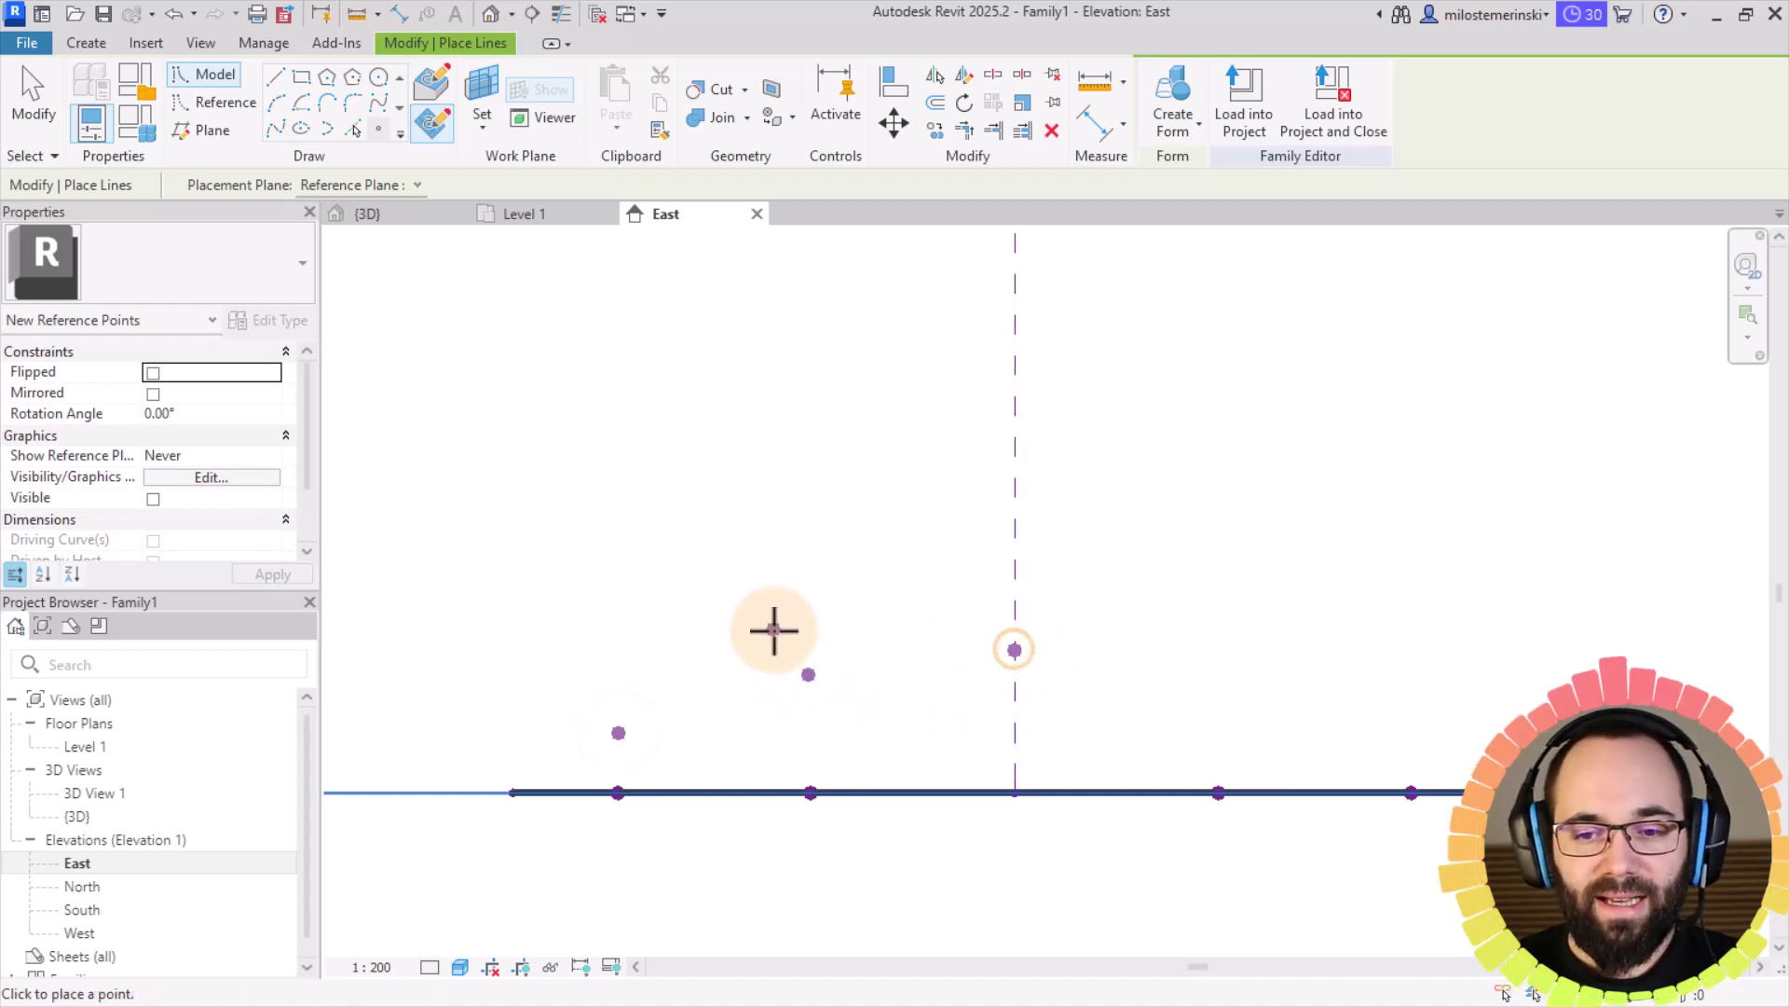
key(Escape)
Step: Mirror the two raised left reference points about the Center (Front/Back) reference plane
drag(546, 621, 830, 765)
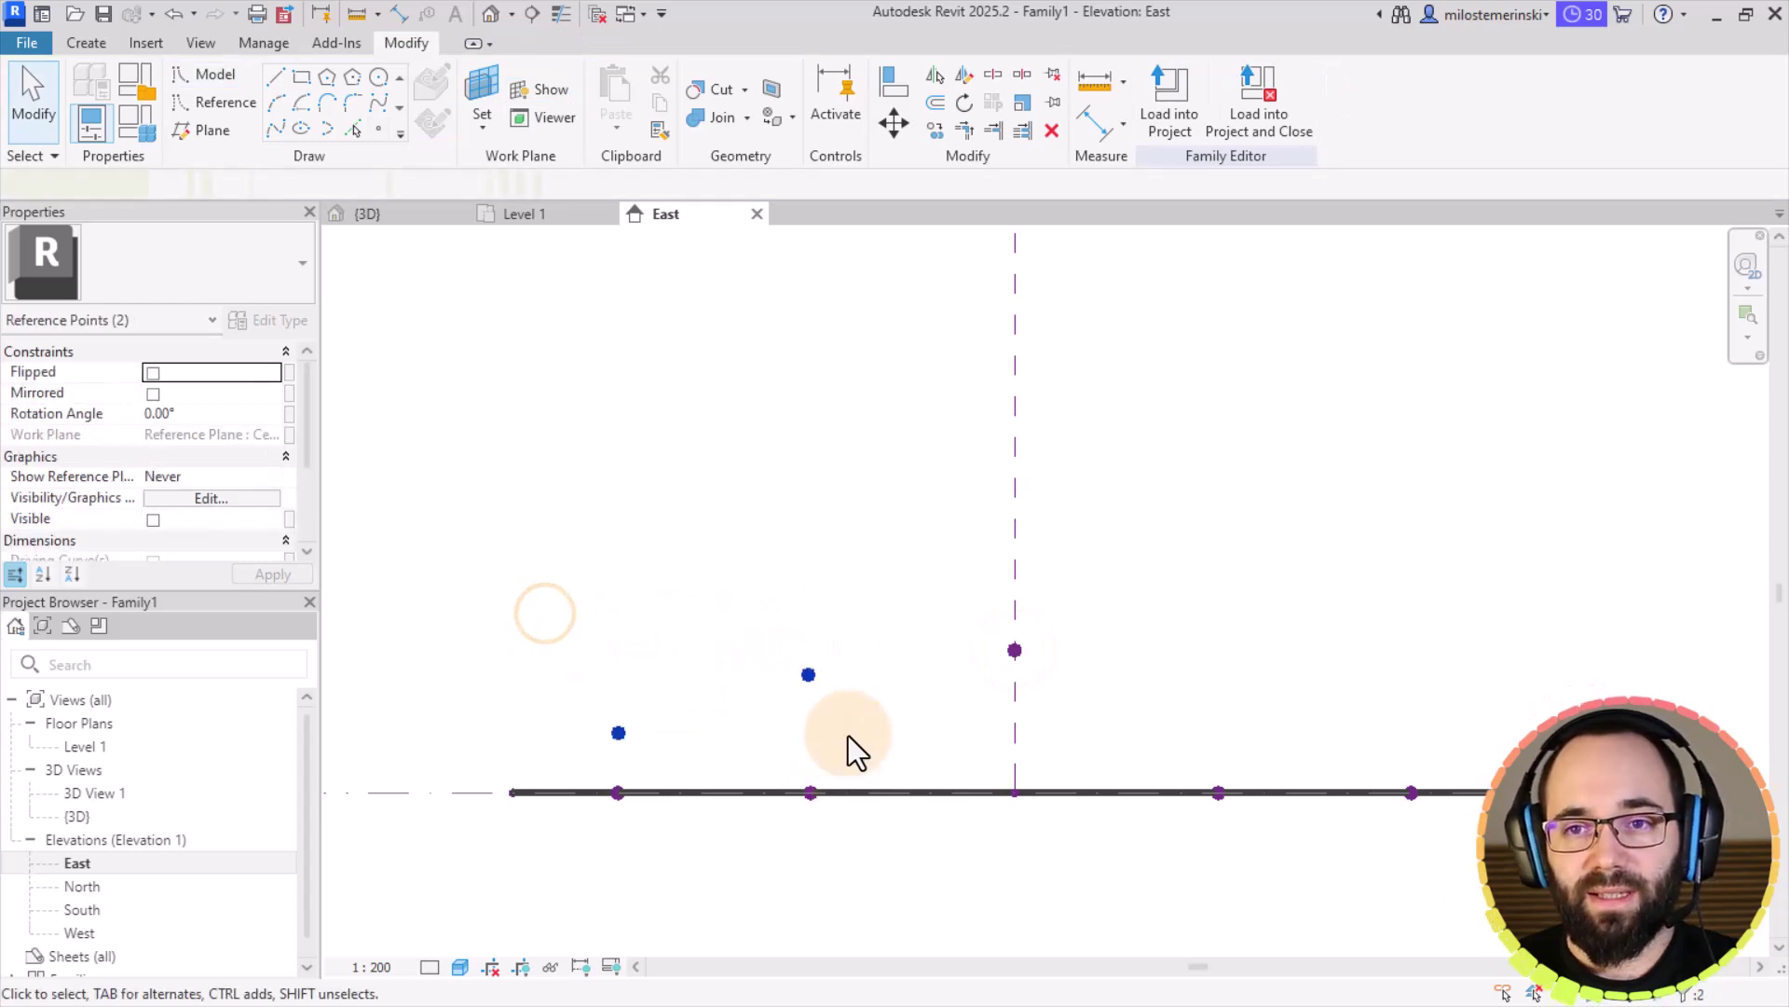
click(937, 78)
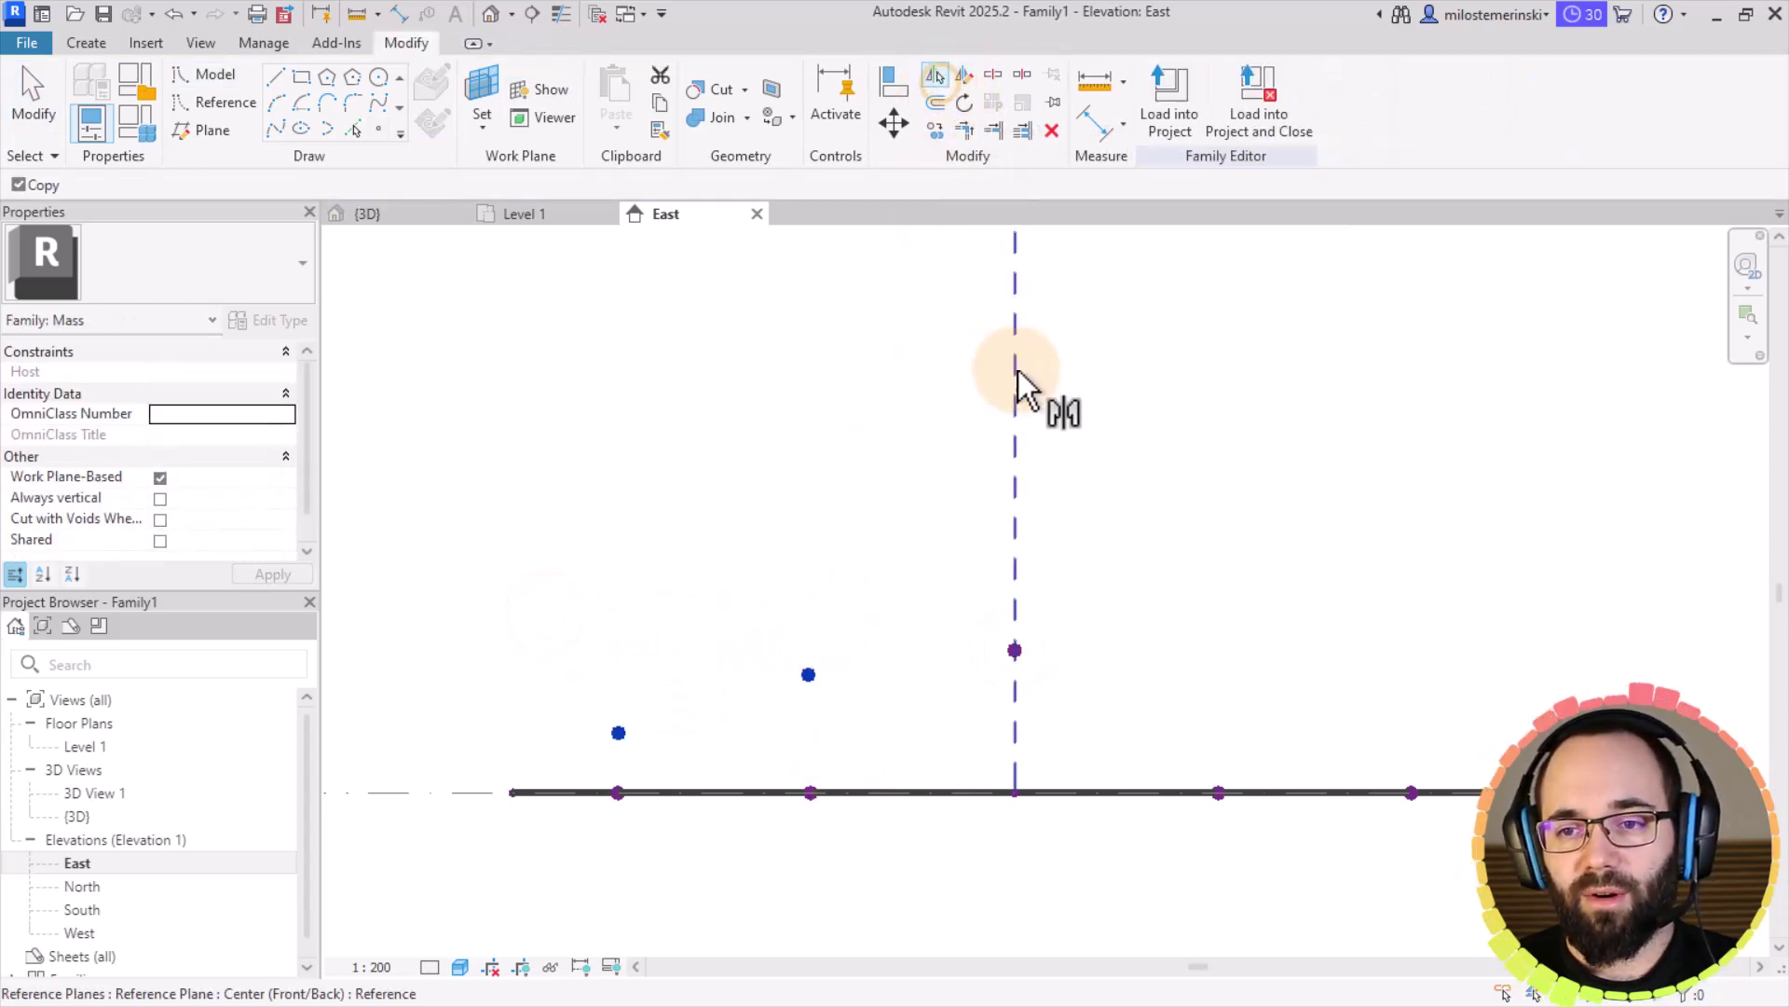
click(1016, 371)
click(816, 459)
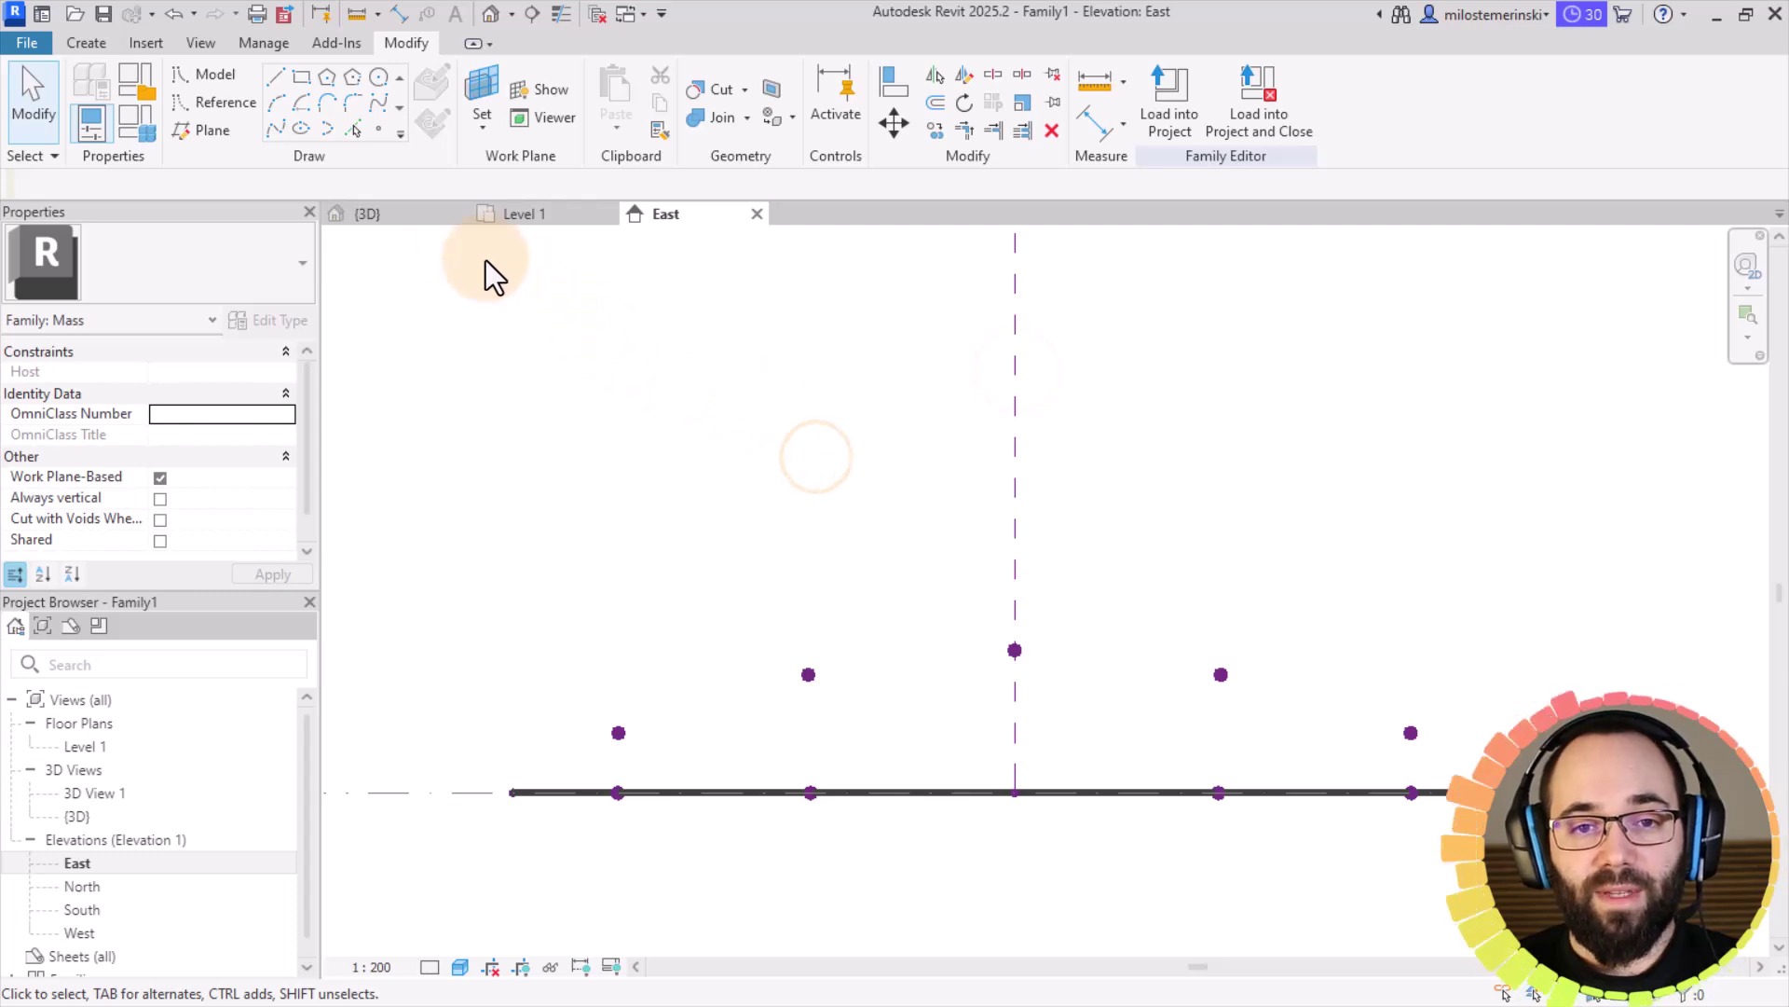
Step: In the 3D view, create a spline through the three reference points nearest the ellipse's left end, one raised and two on the ellipse
click(413, 219)
shift+middle_drag(787, 578, 725, 613)
scroll(725, 613, up, 3)
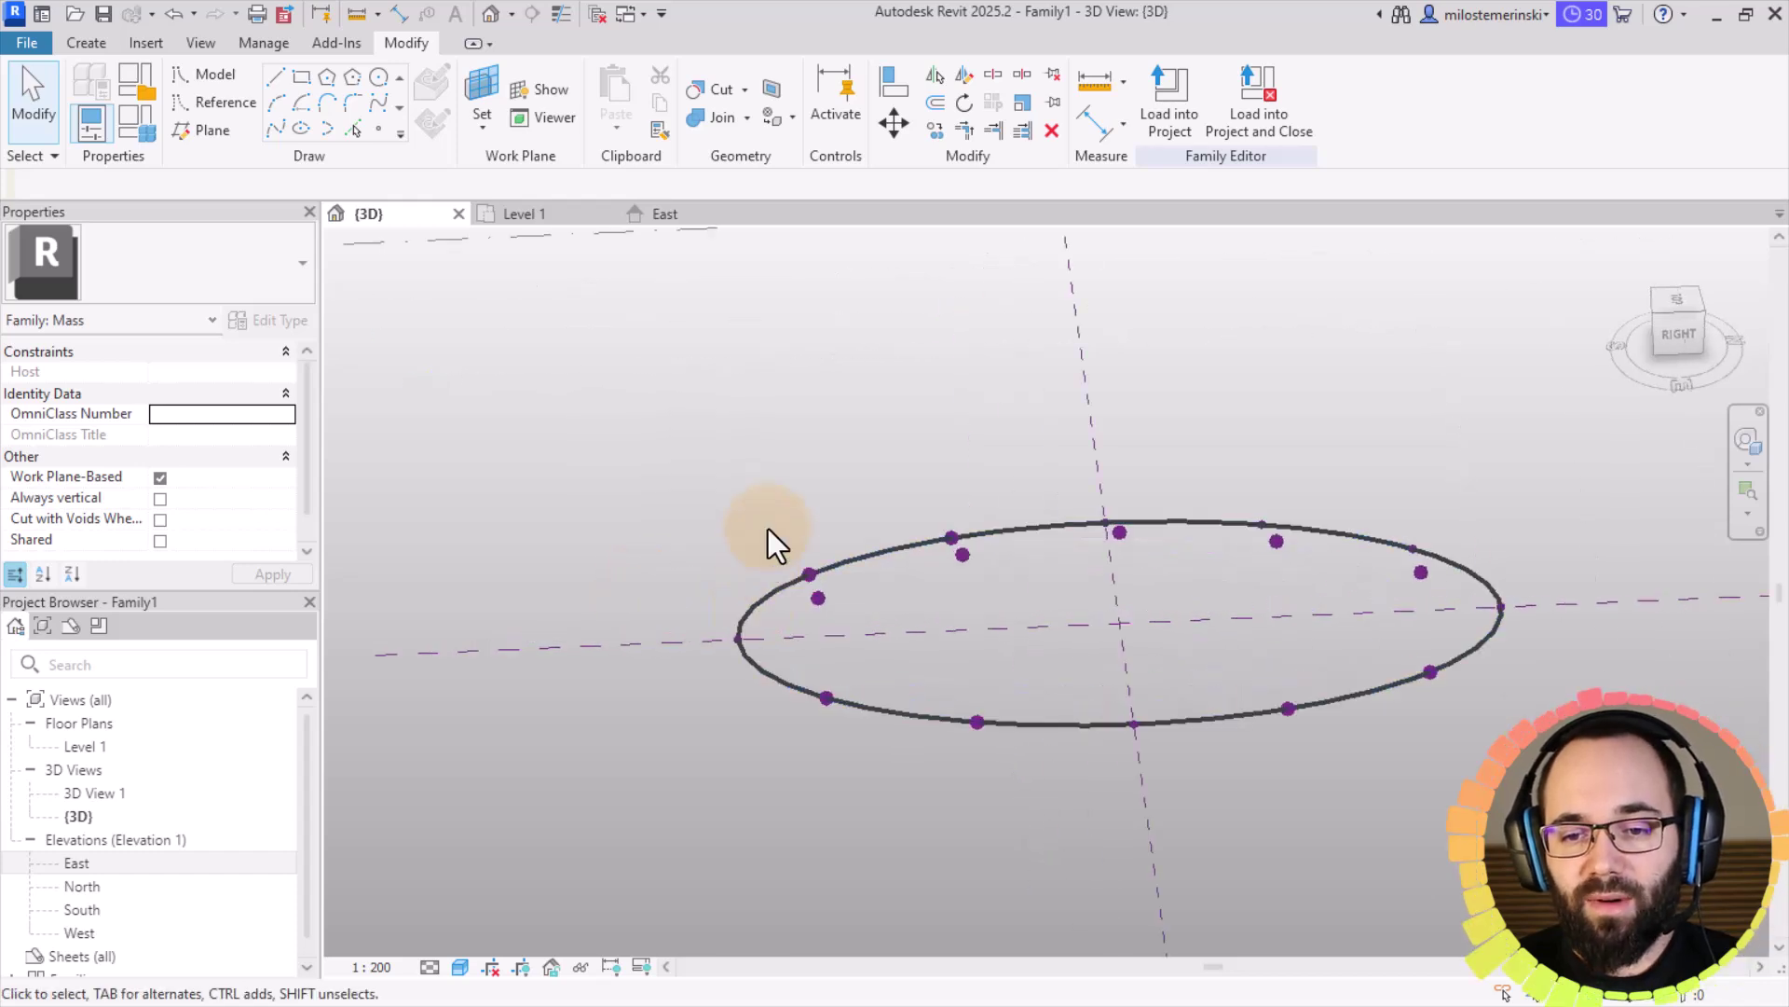
drag(772, 517, 829, 645)
drag(865, 764, 865, 765)
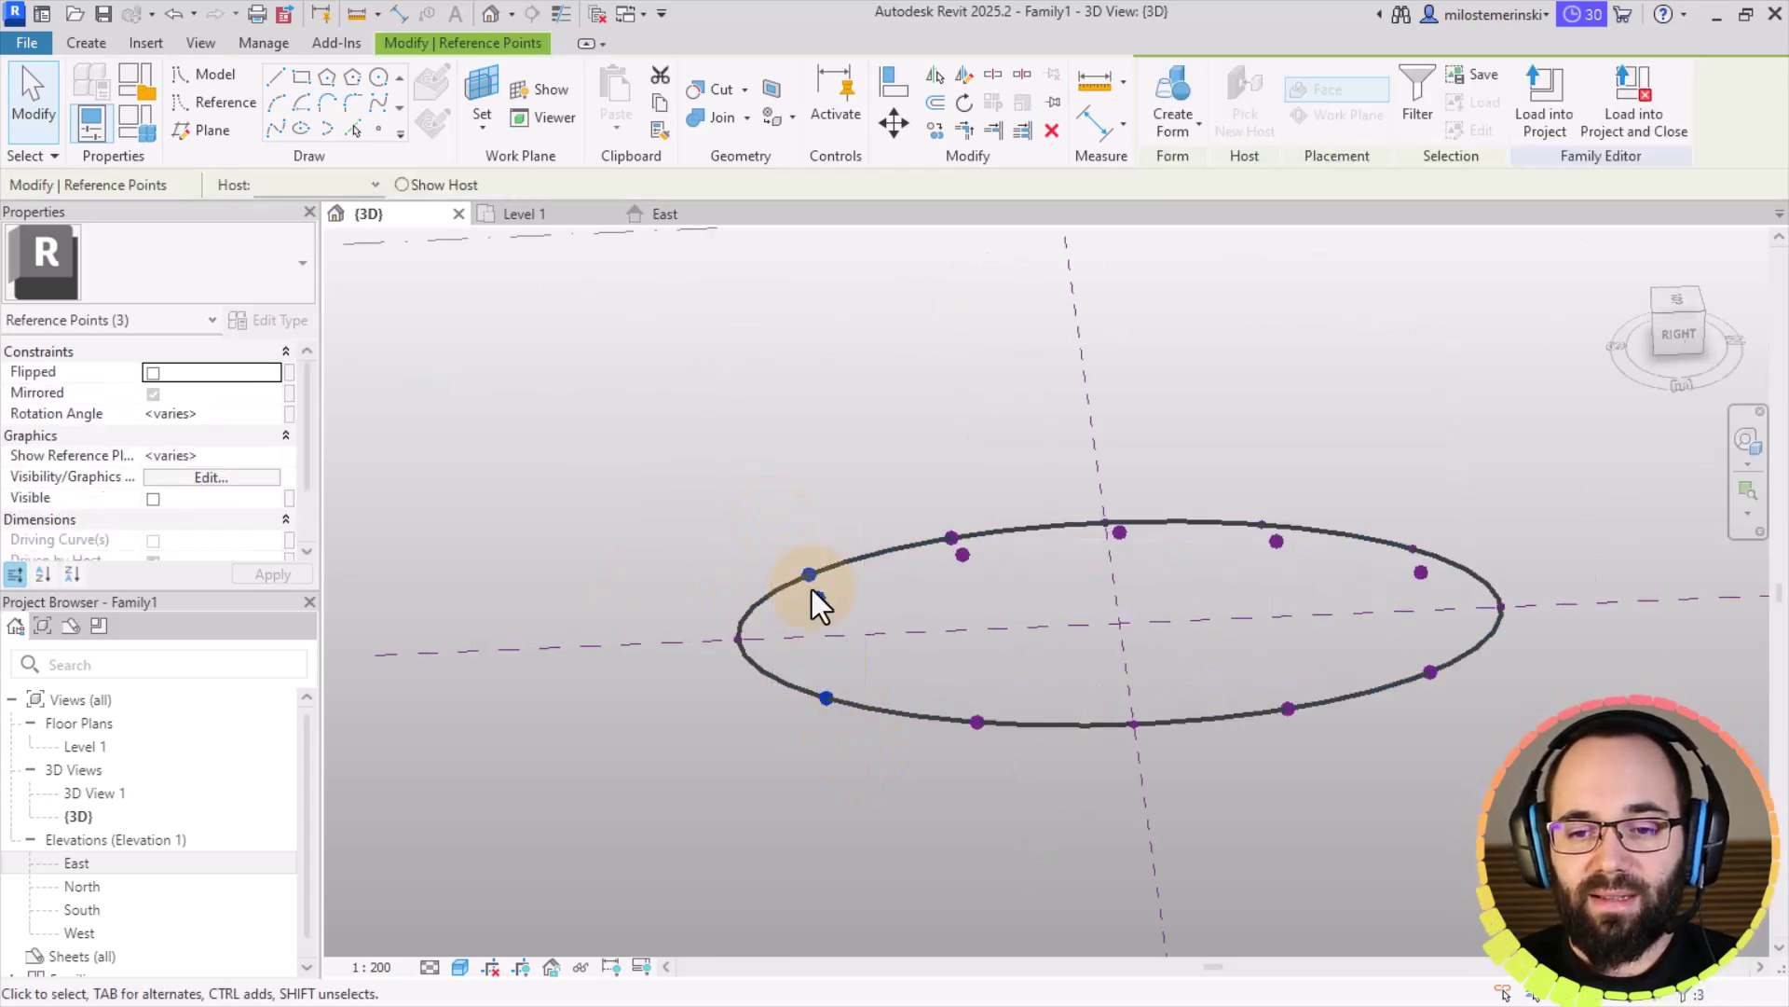
click(276, 130)
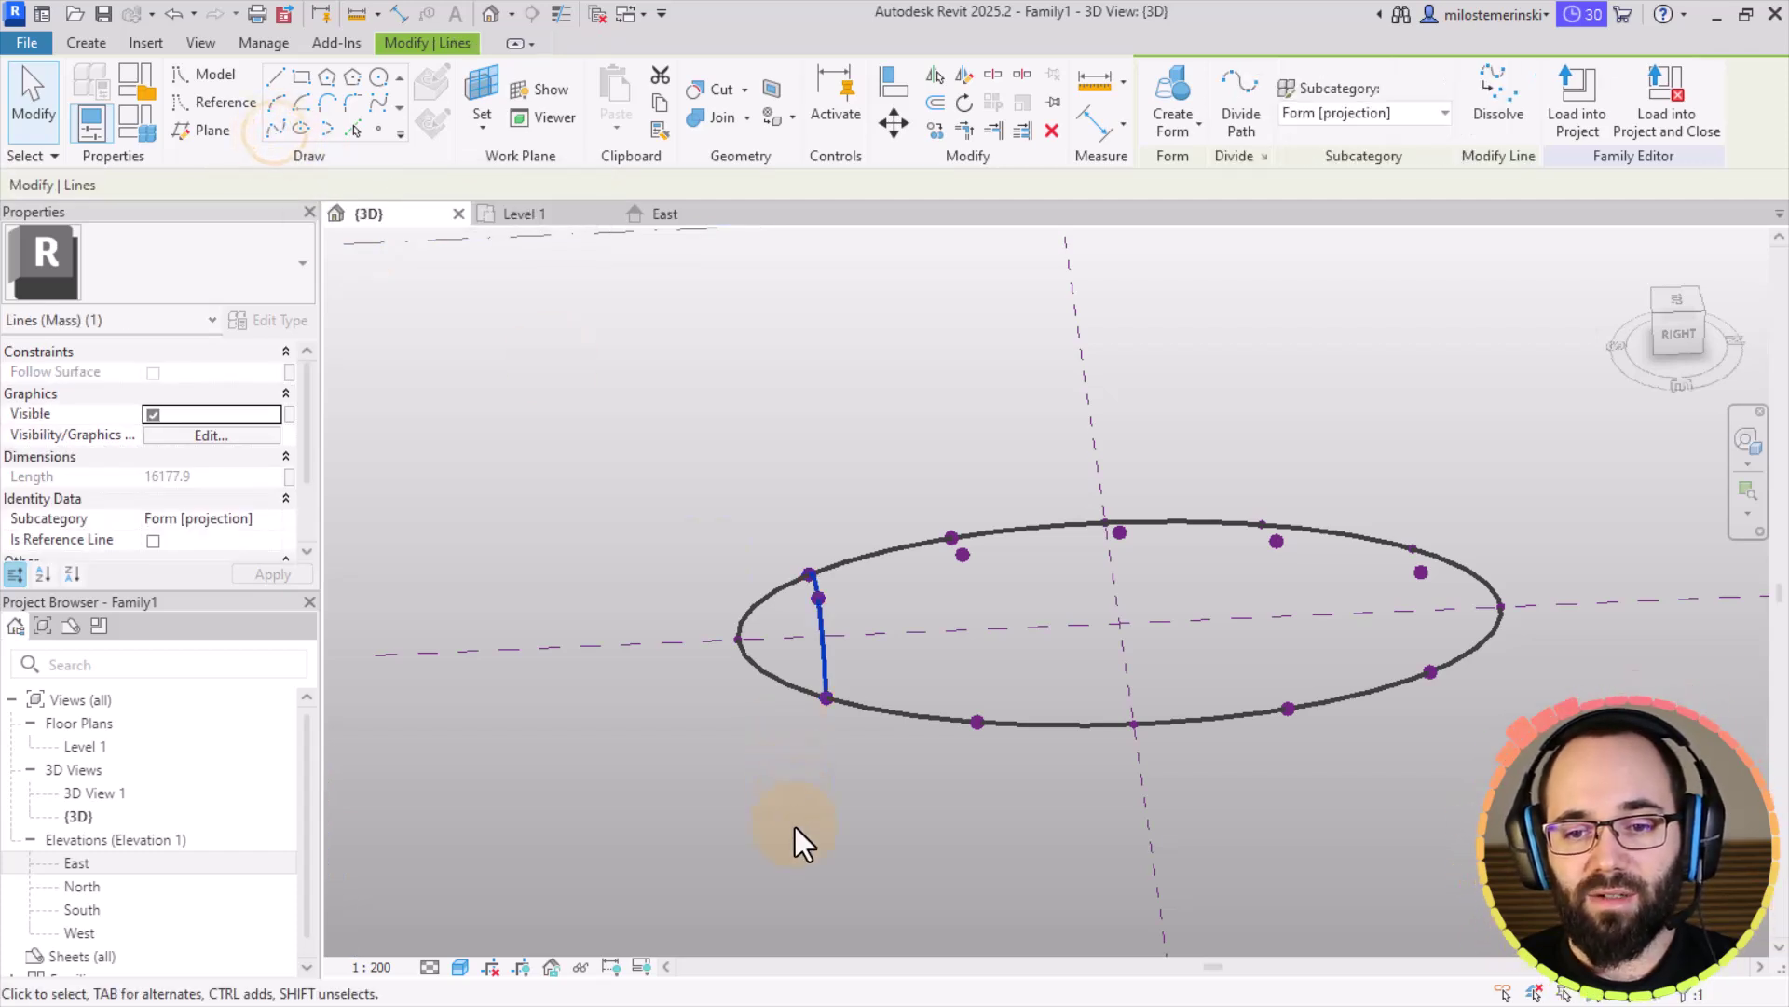
shift+middle_drag(804, 843, 911, 781)
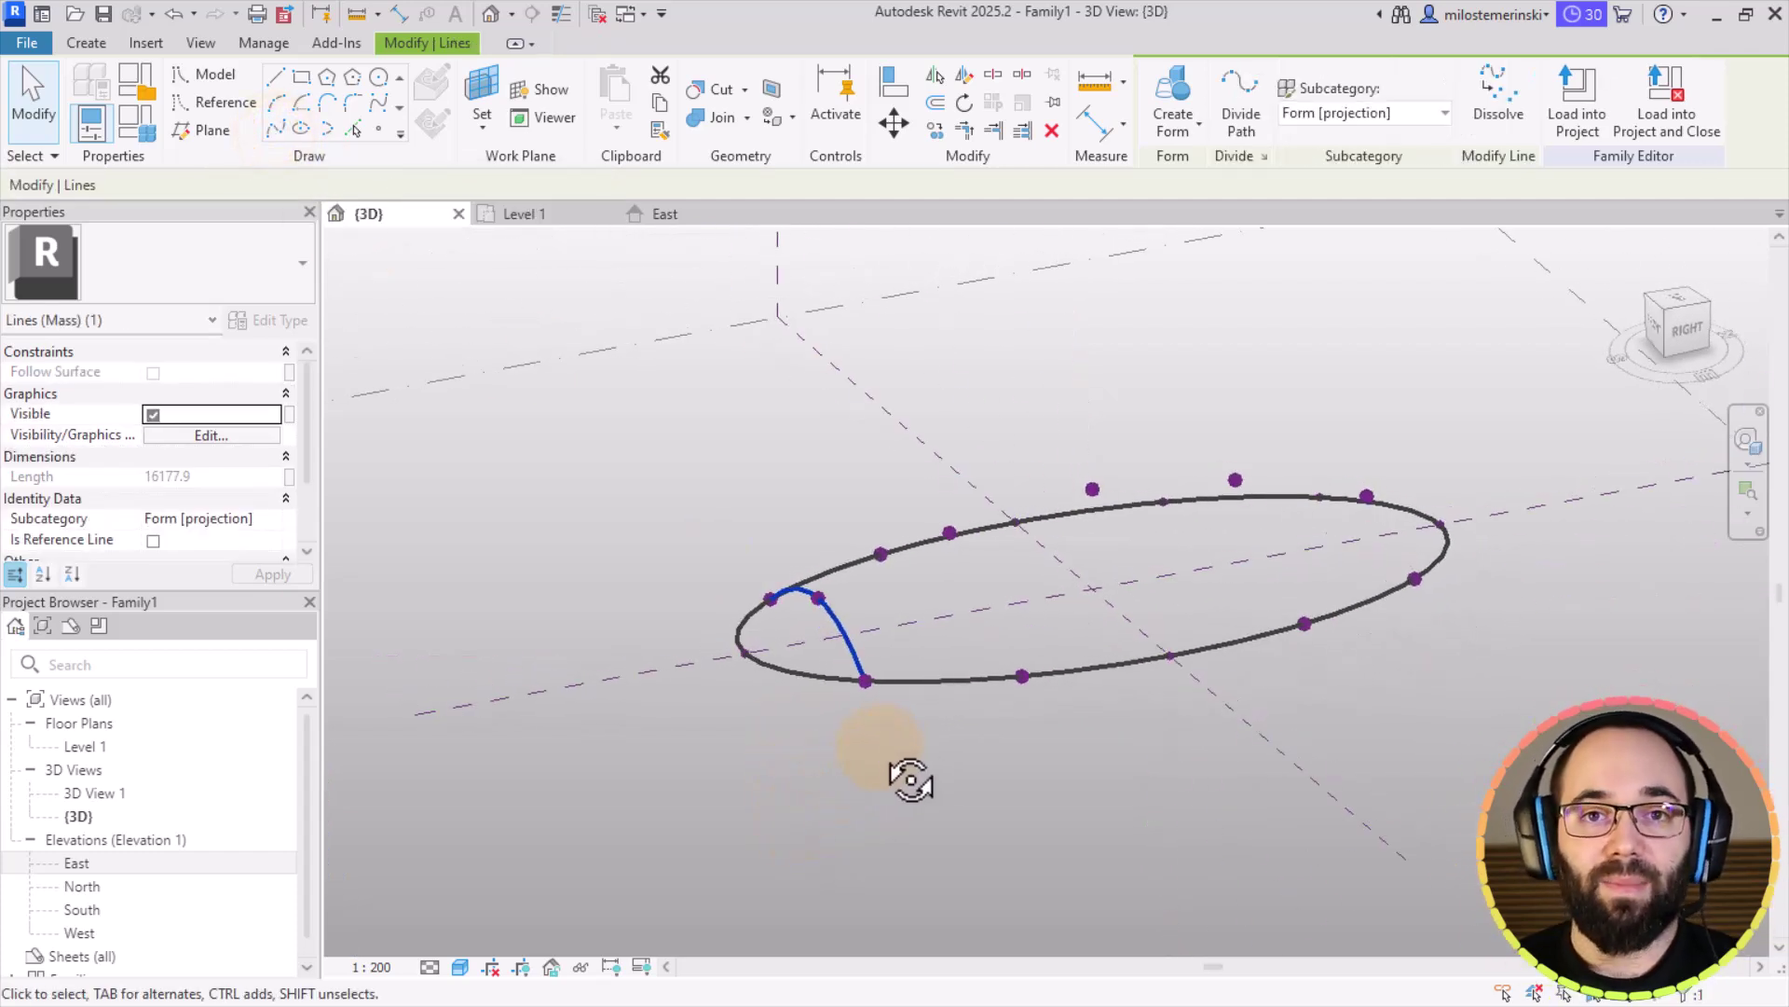
Step: Create a separate spline through each of the four remaining three-point sets across the ellipse
shift+middle_drag(1069, 809, 926, 480)
drag(926, 479, 1011, 732)
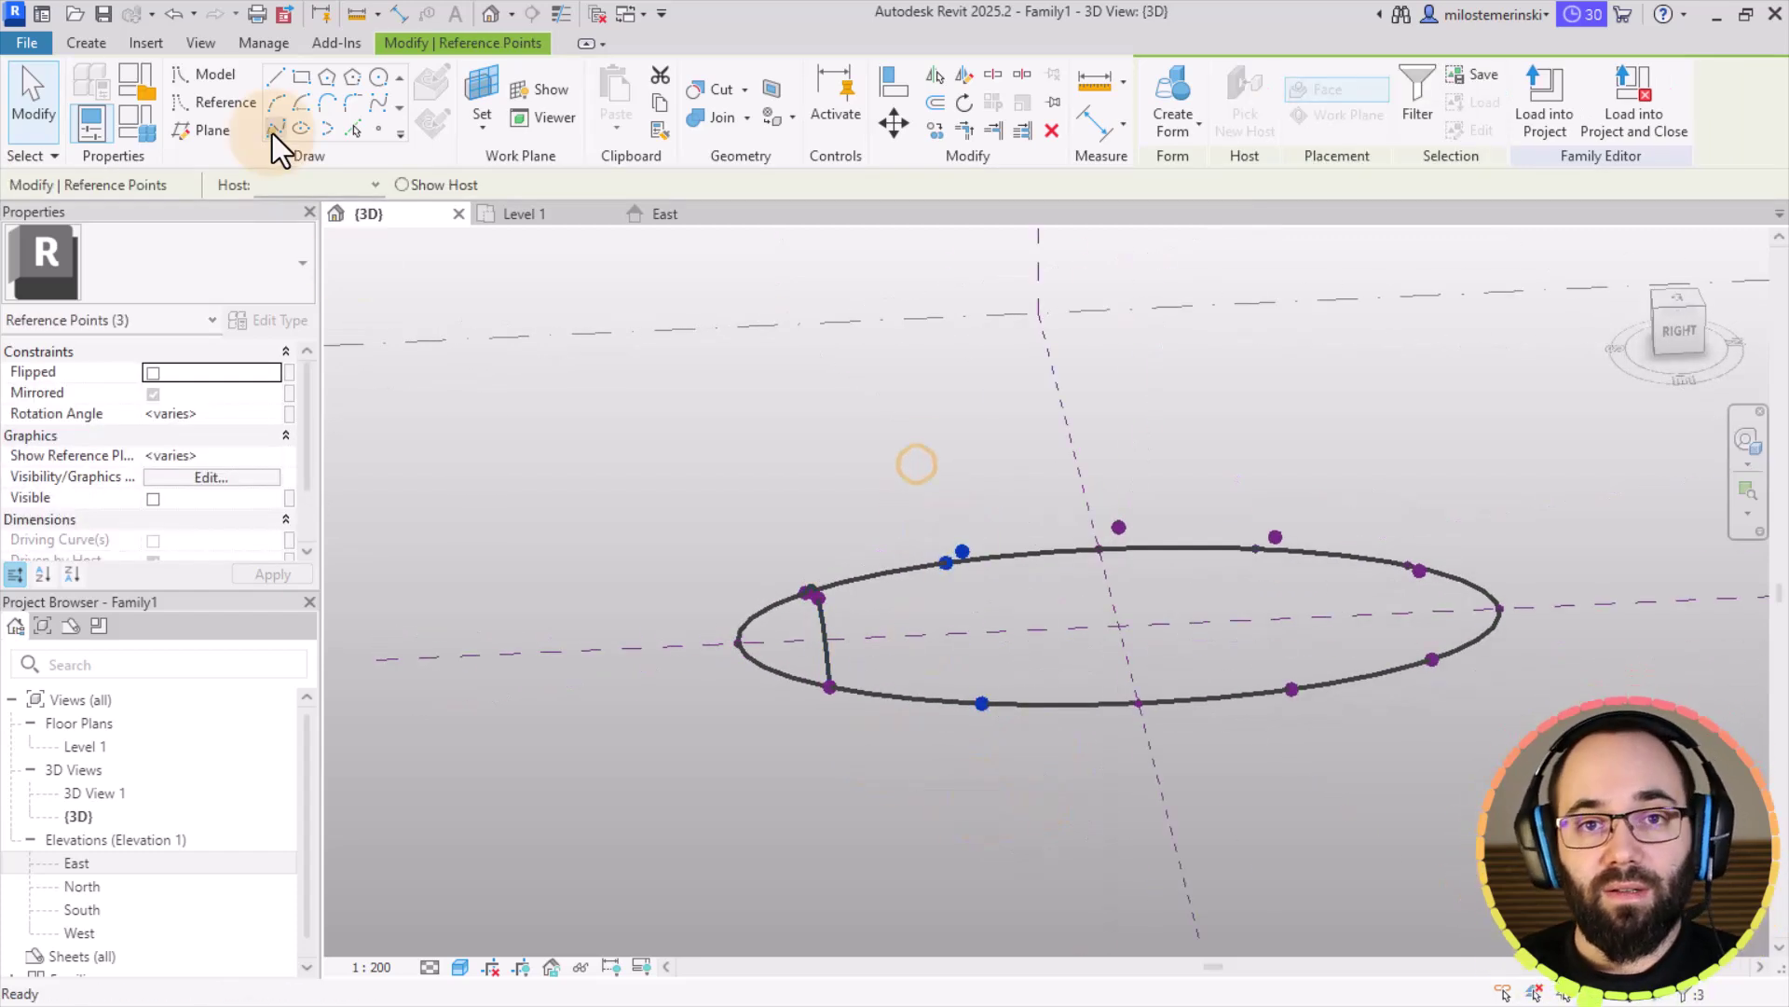
click(276, 131)
drag(1032, 479, 1165, 727)
click(276, 130)
drag(1206, 479, 1310, 709)
click(276, 131)
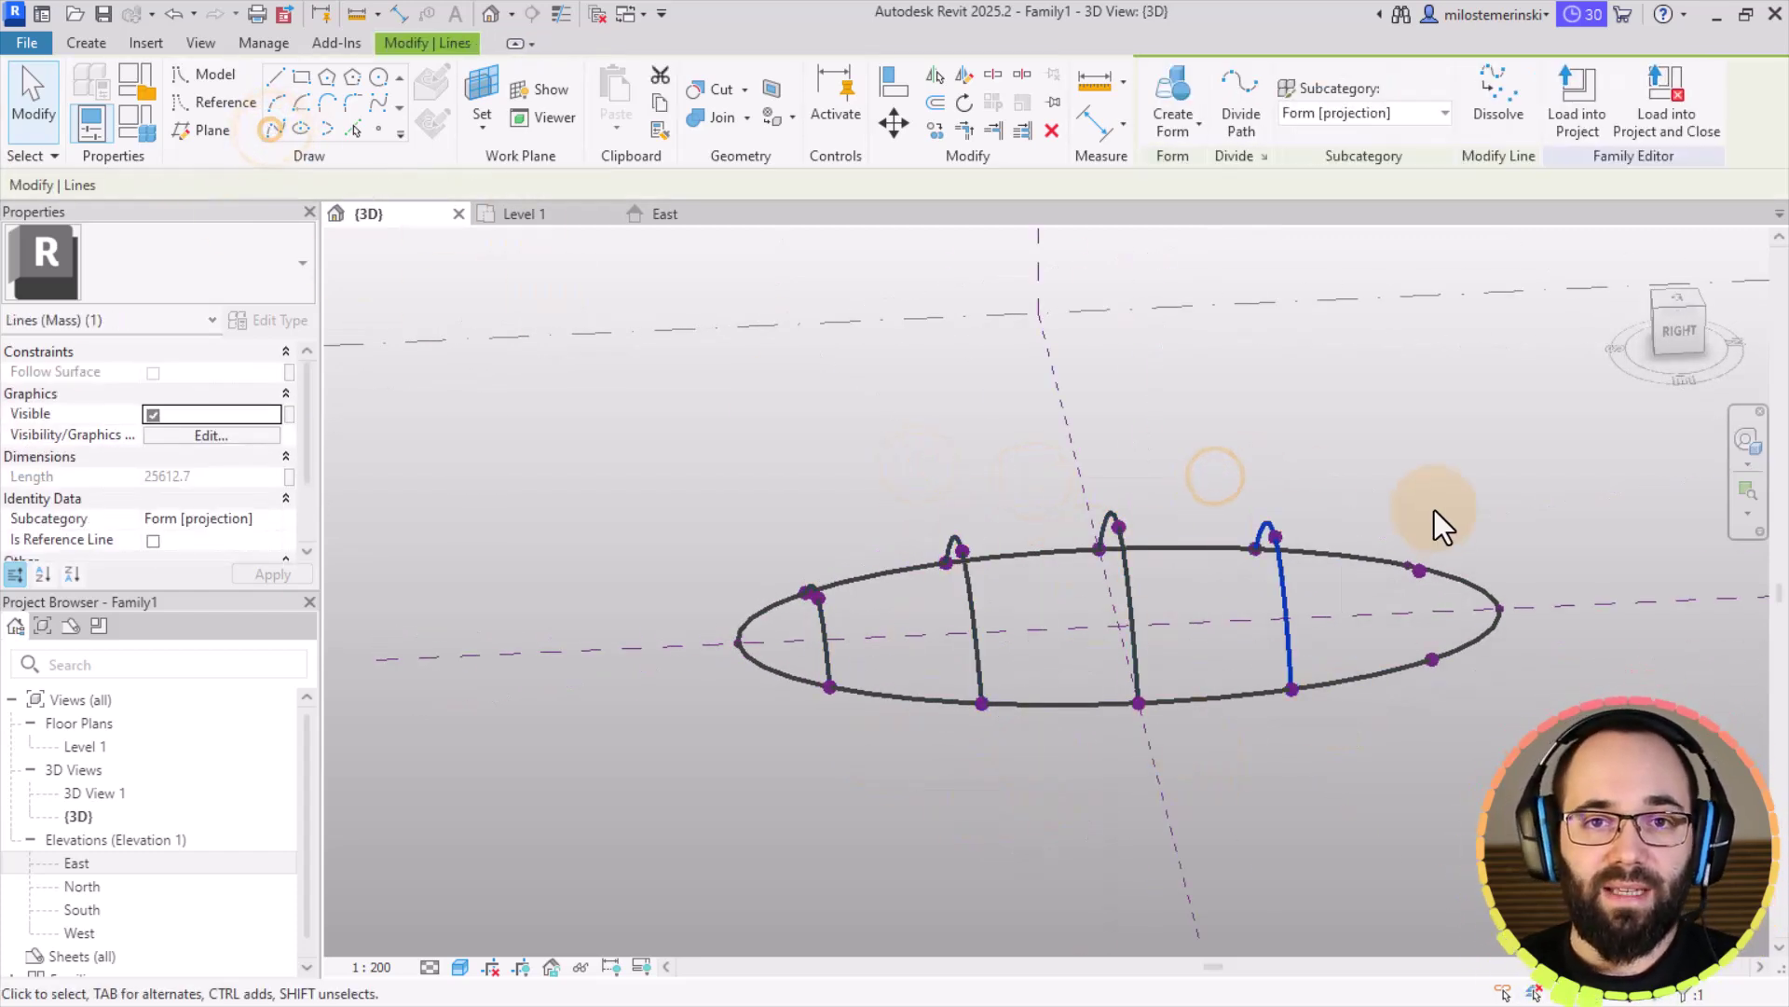
drag(1358, 503, 1454, 675)
click(276, 131)
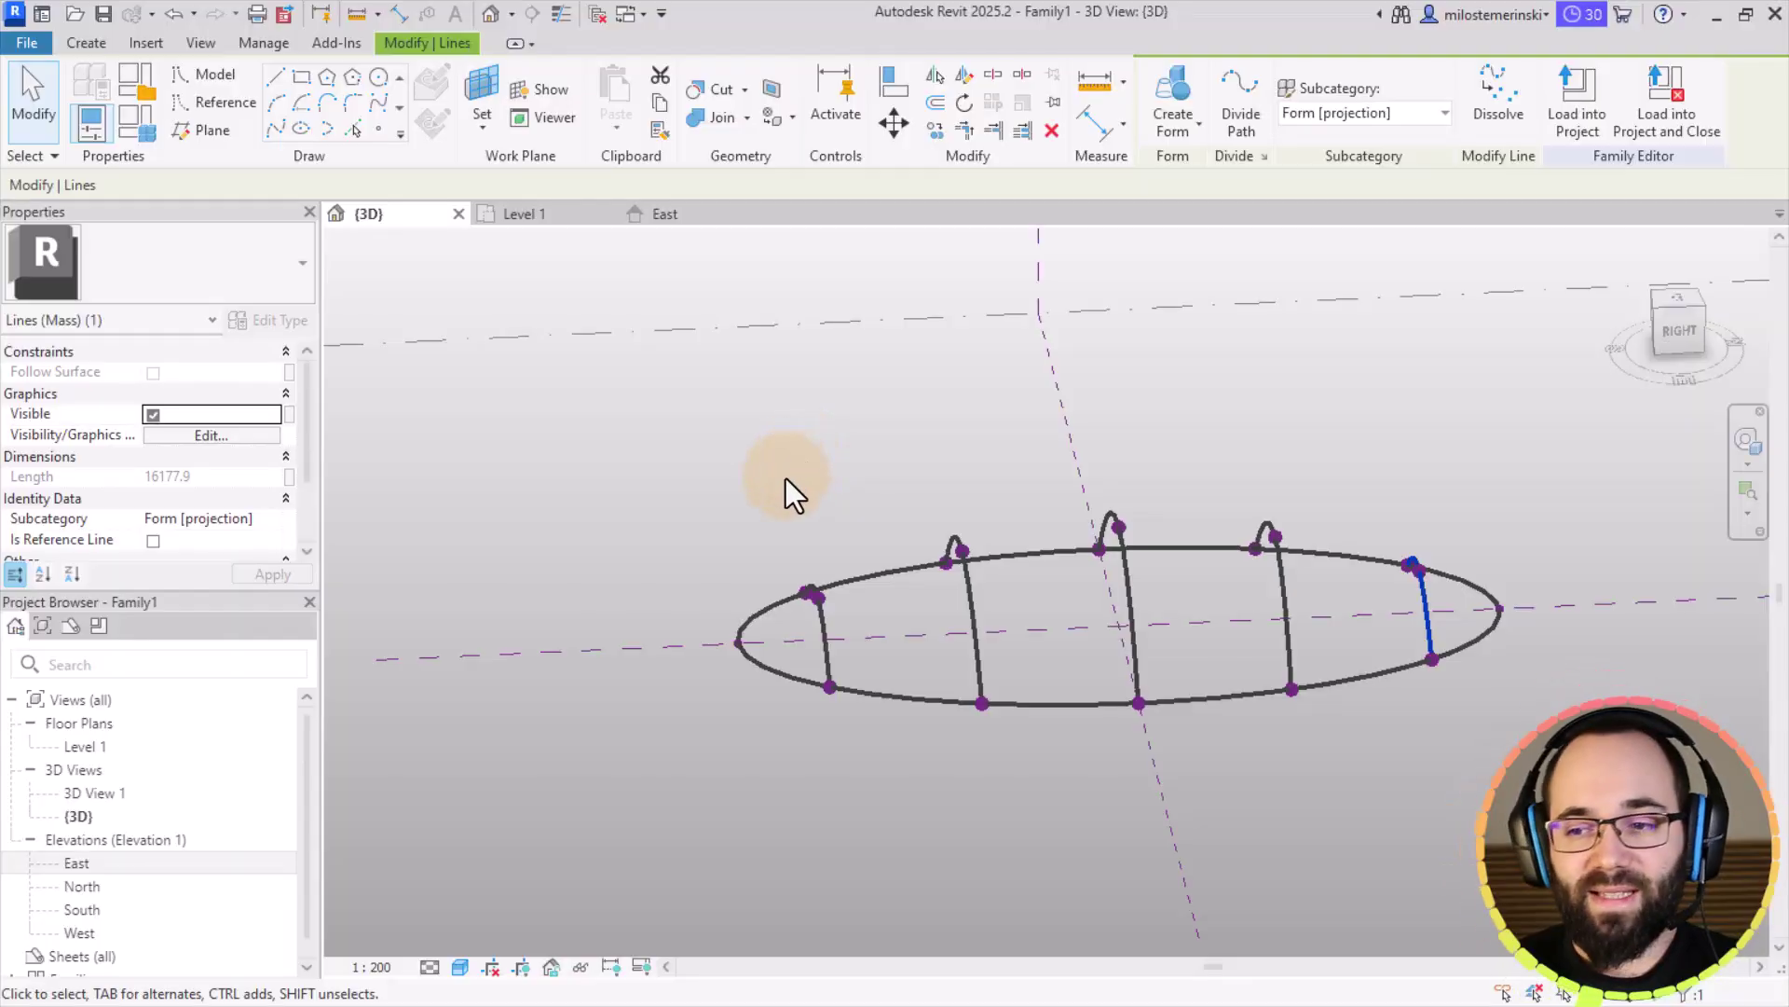
Step: Select all five arched splines across the ellipse and create a form from them
shift+middle_drag(791, 491, 927, 507)
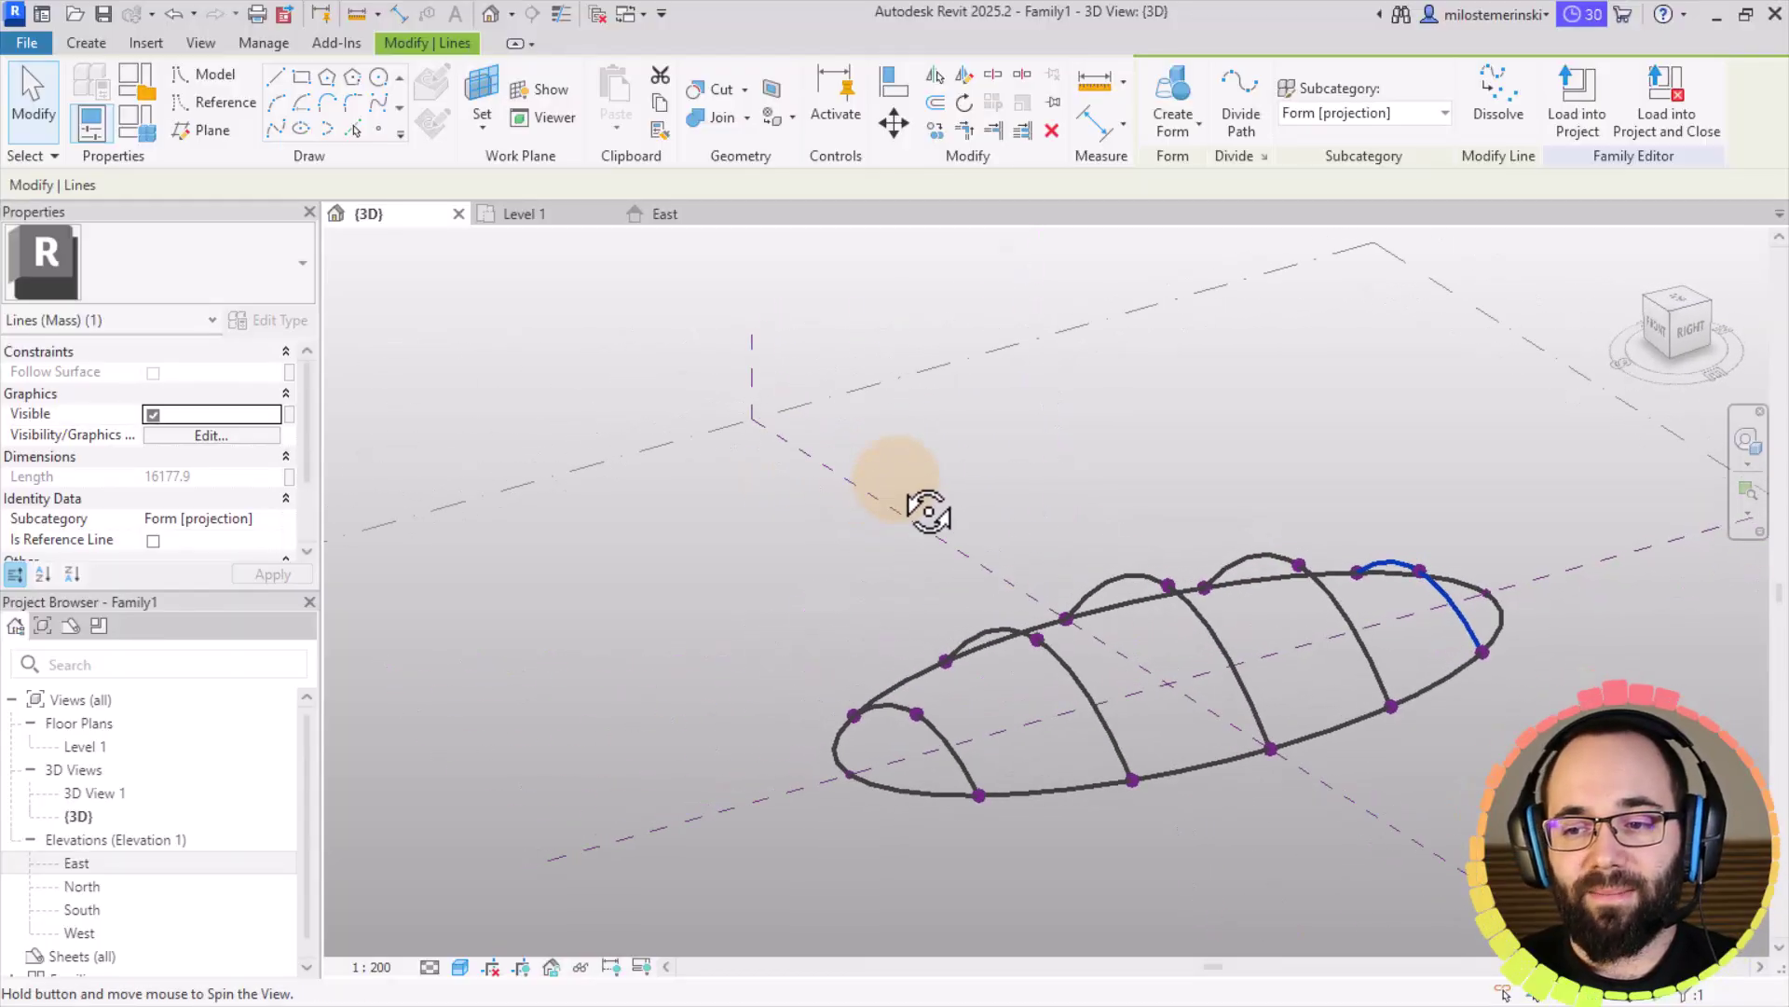
ctrl+click(1344, 602)
ctrl+click(1207, 631)
ctrl+click(1067, 668)
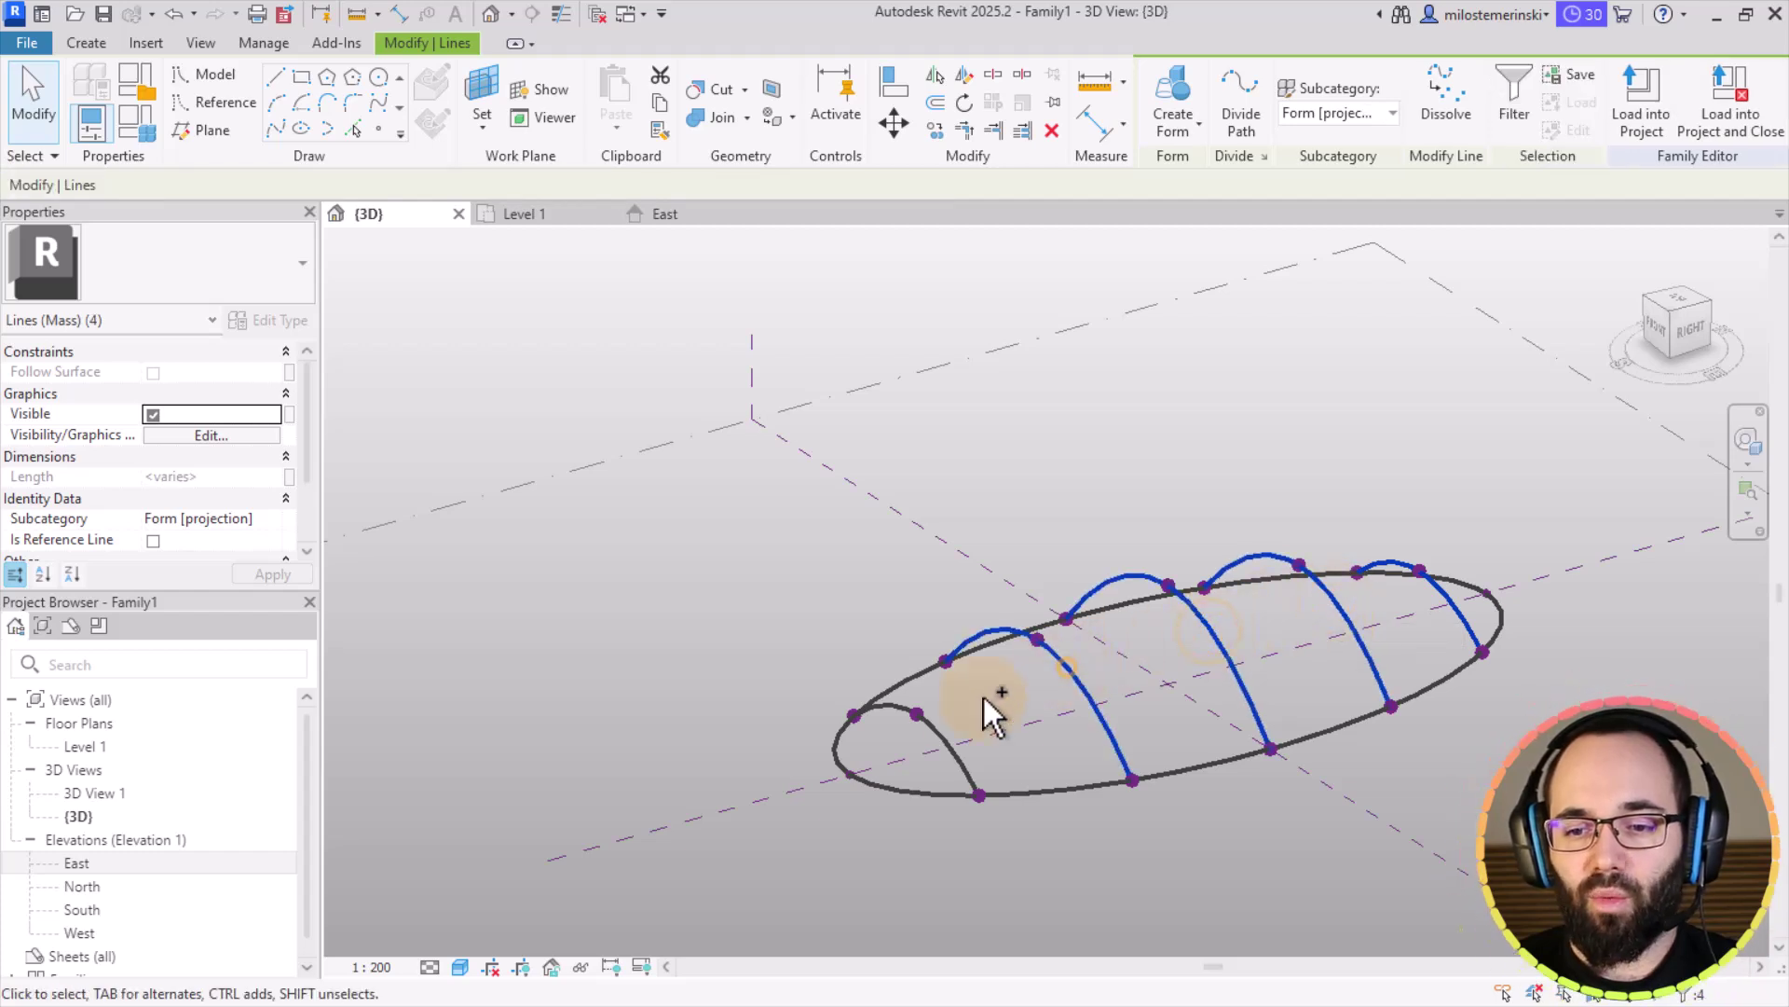
ctrl+click(942, 741)
middle_drag(1086, 371, 808, 338)
click(1163, 108)
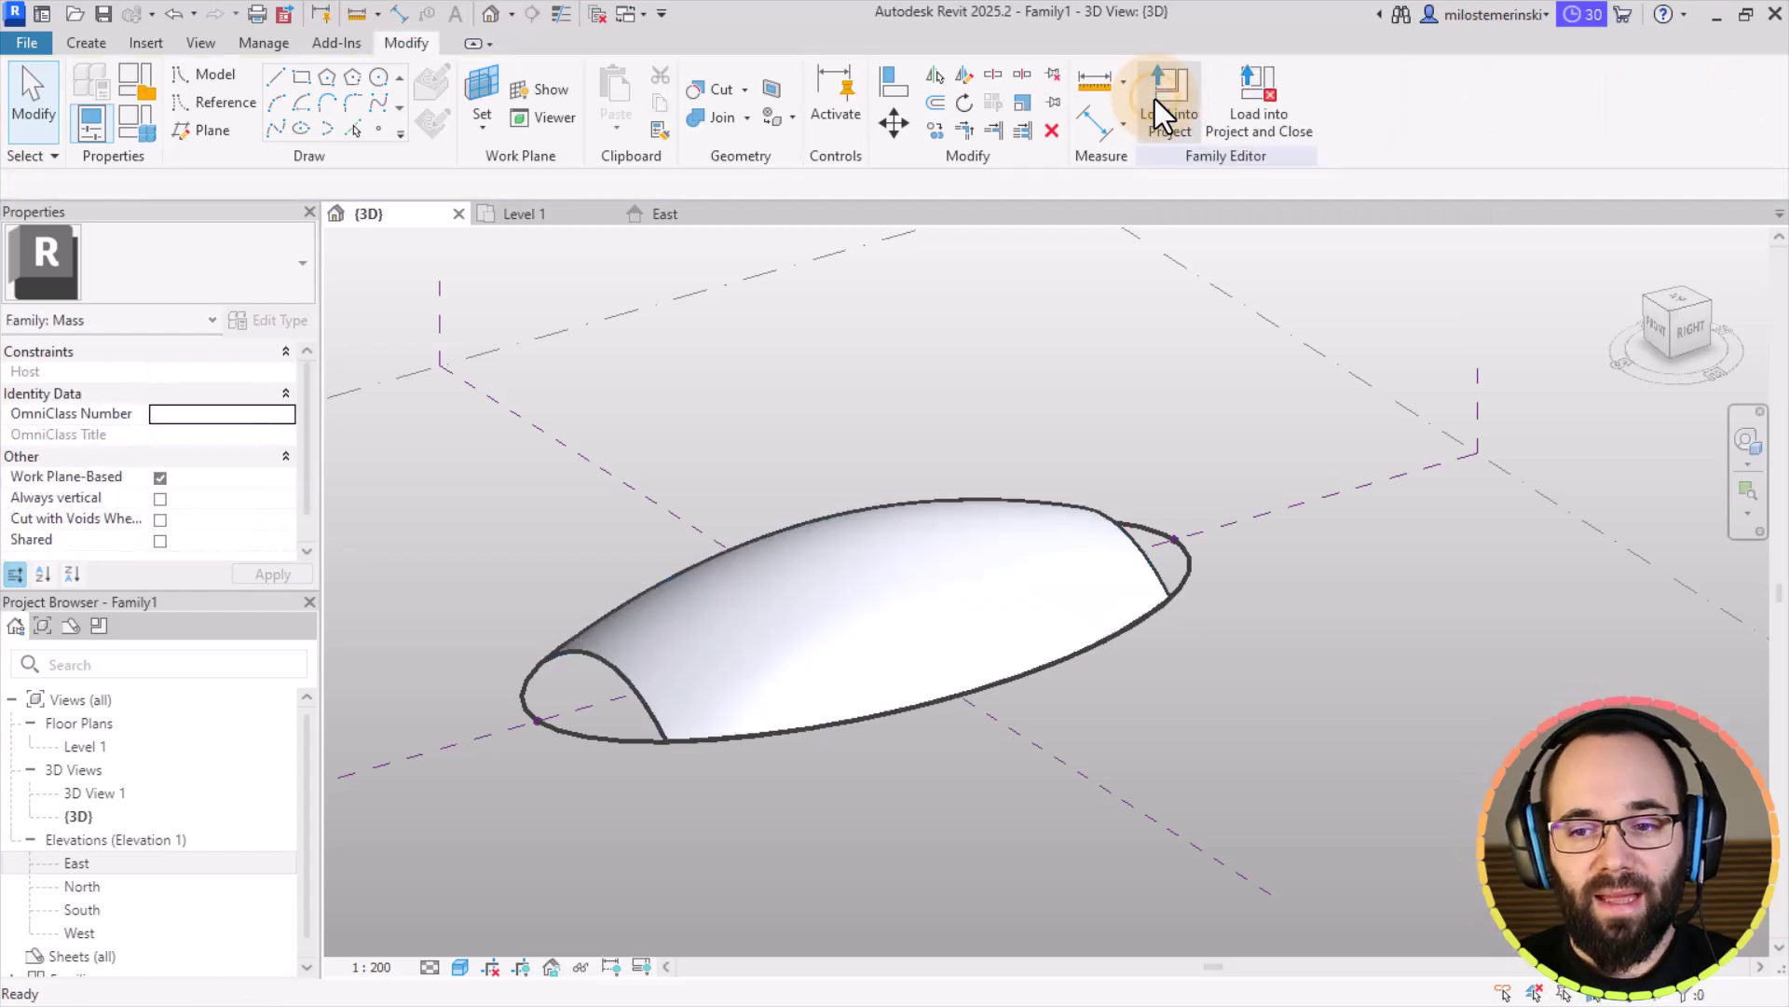
shift+middle_drag(913, 753, 791, 471)
click(754, 489)
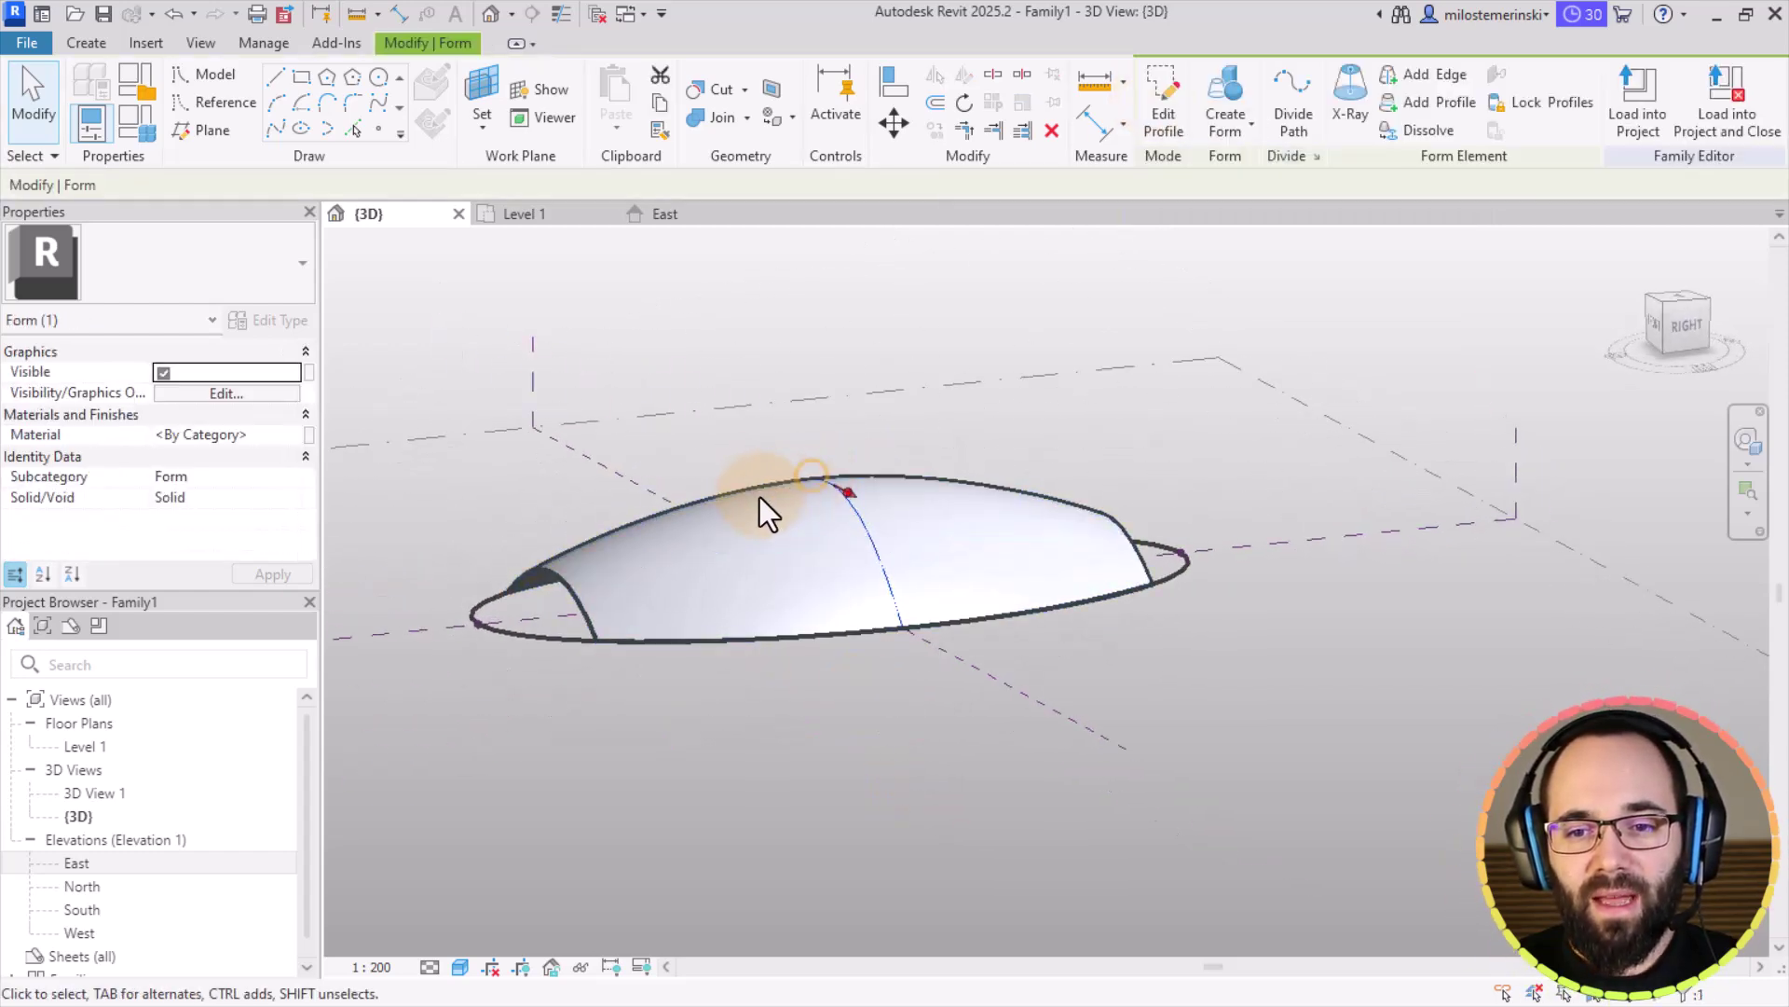
click(797, 463)
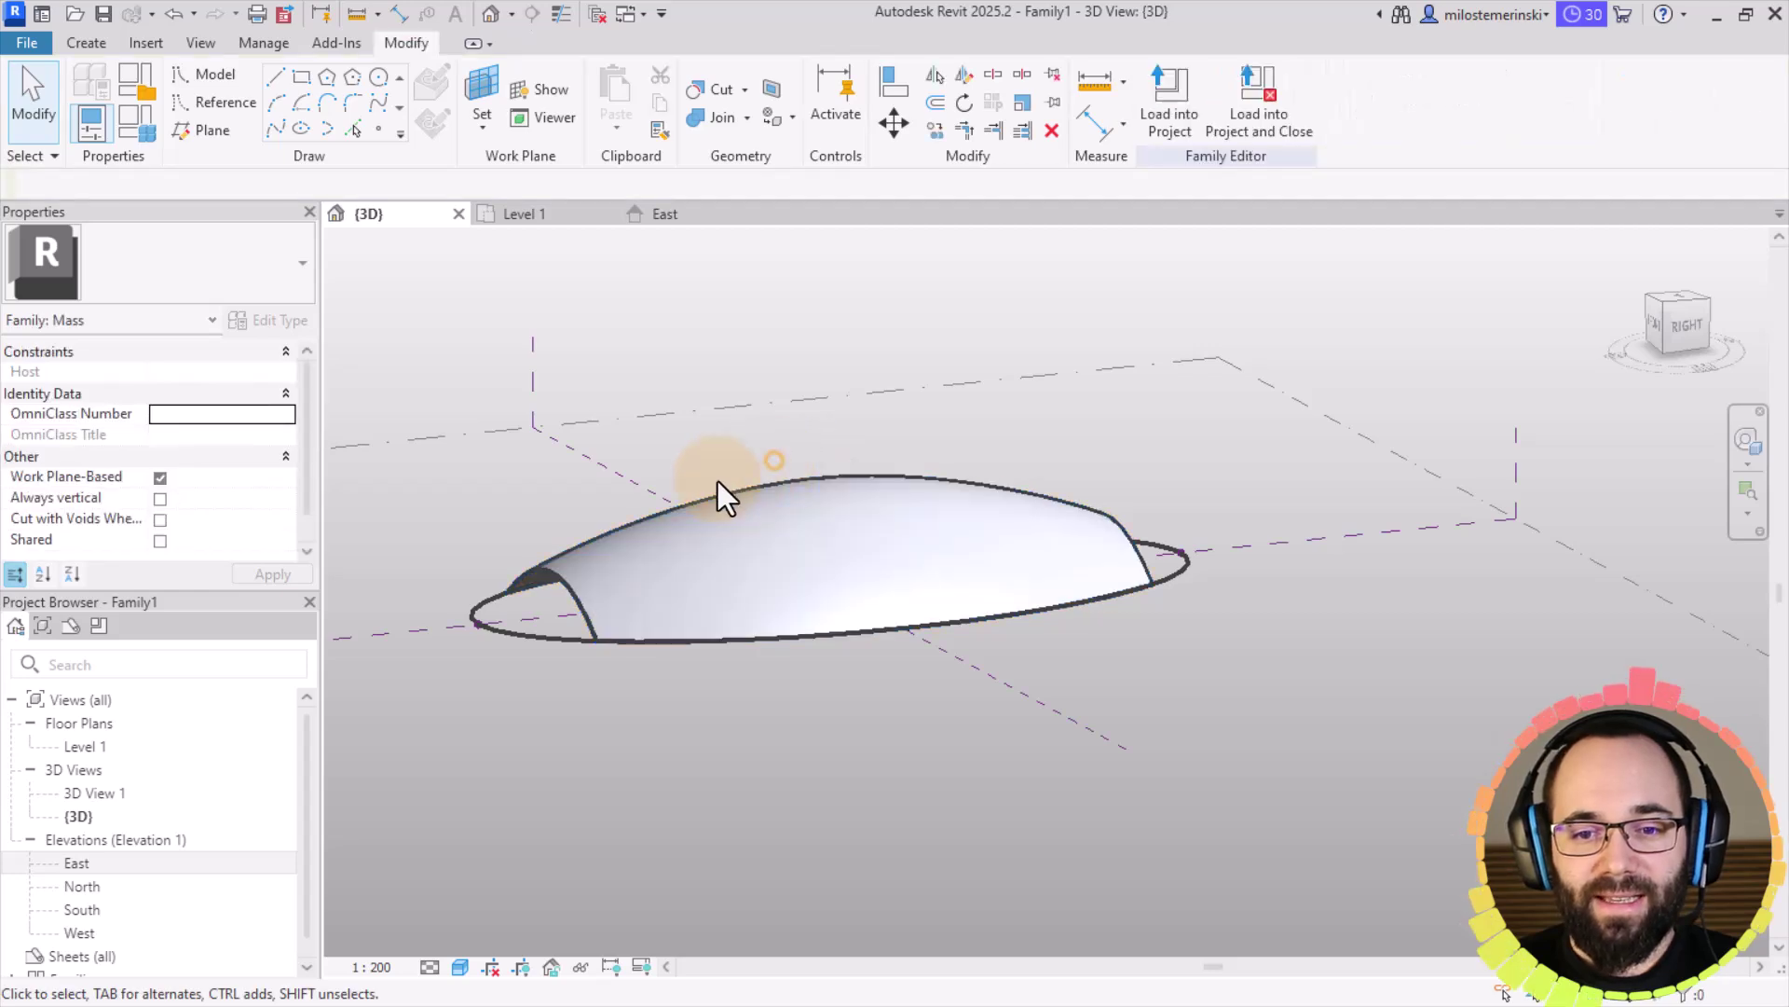
click(567, 582)
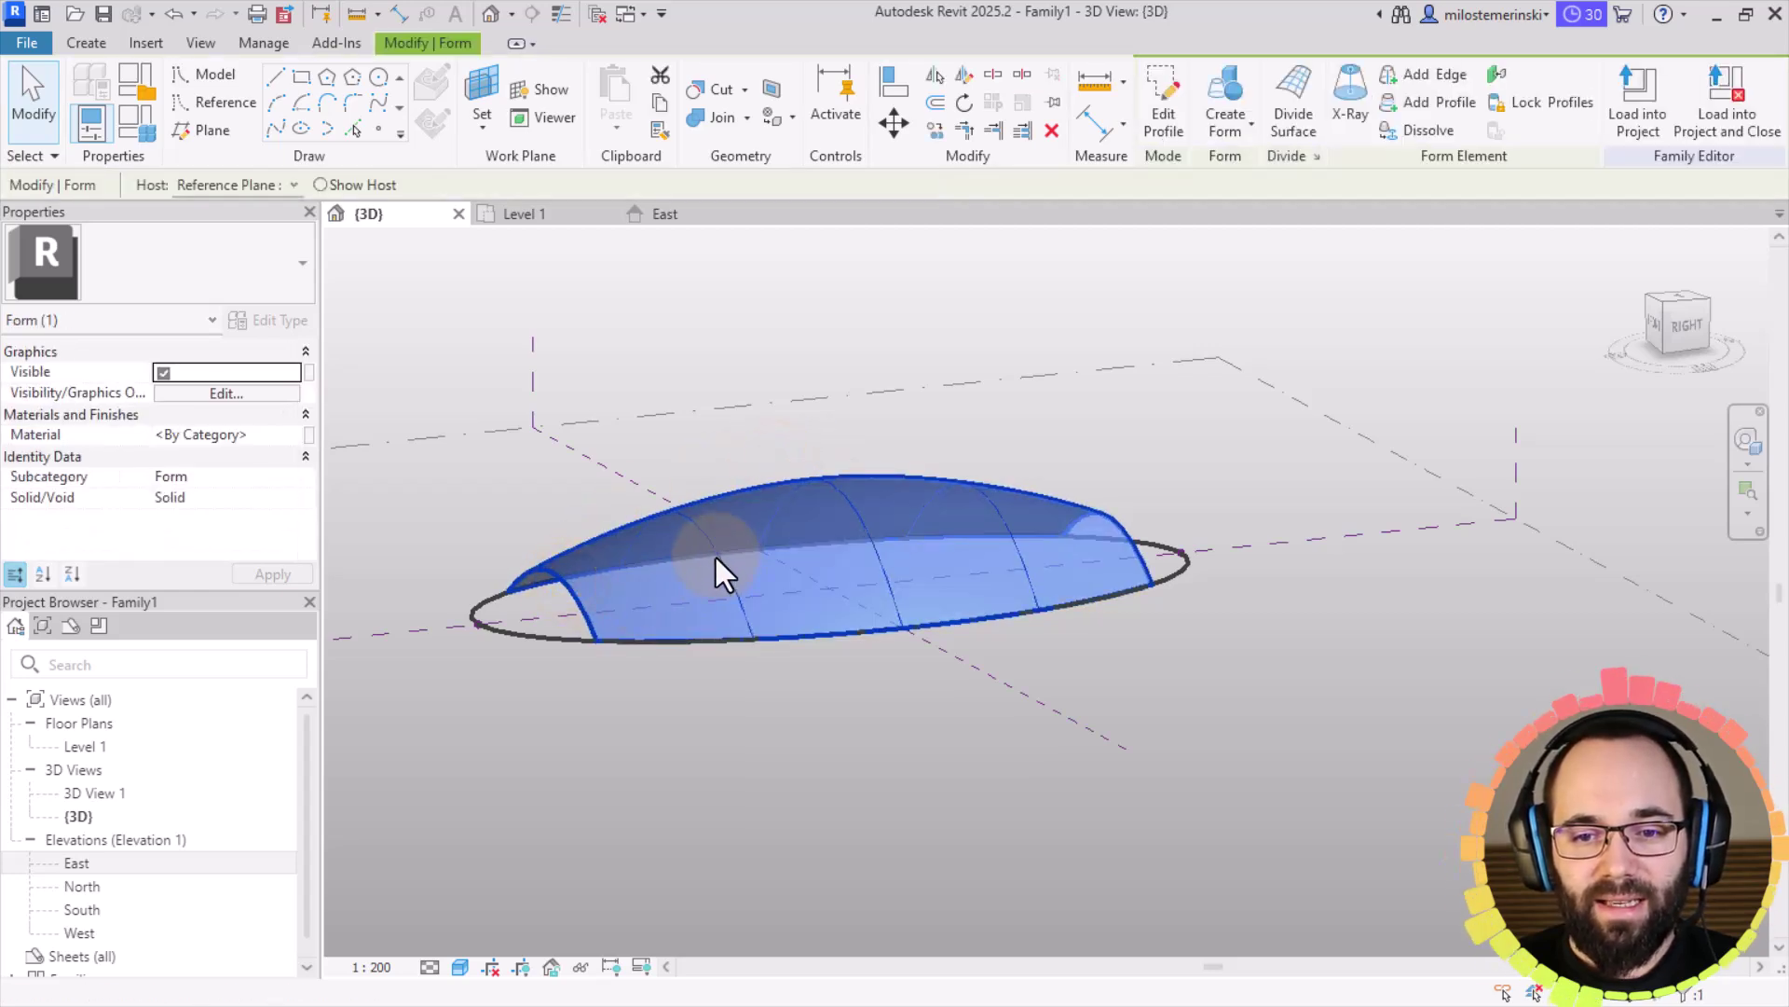
click(681, 512)
mouse_move(701, 564)
shift+middle_down()
mouse_move(751, 607)
mouse_move(679, 547)
shift+middle_up()
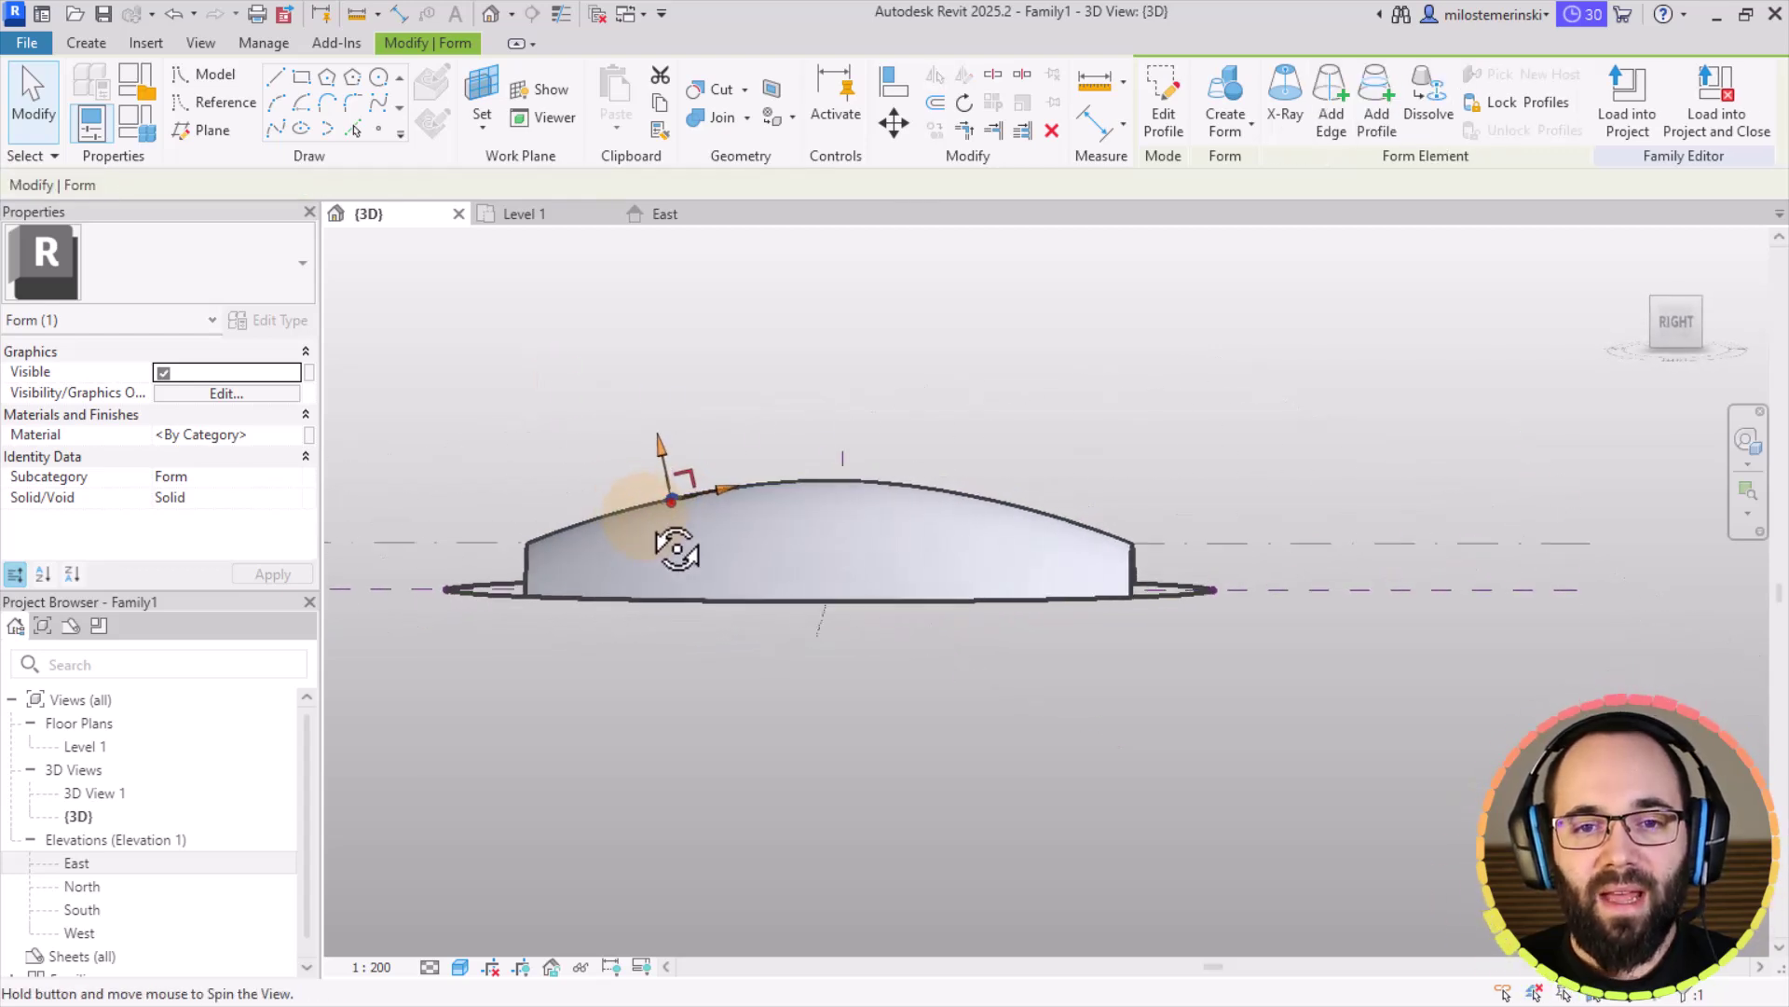
Step: In the East elevation, move the form's upper left end vertex down and outward onto the ellipse's left end
click(660, 214)
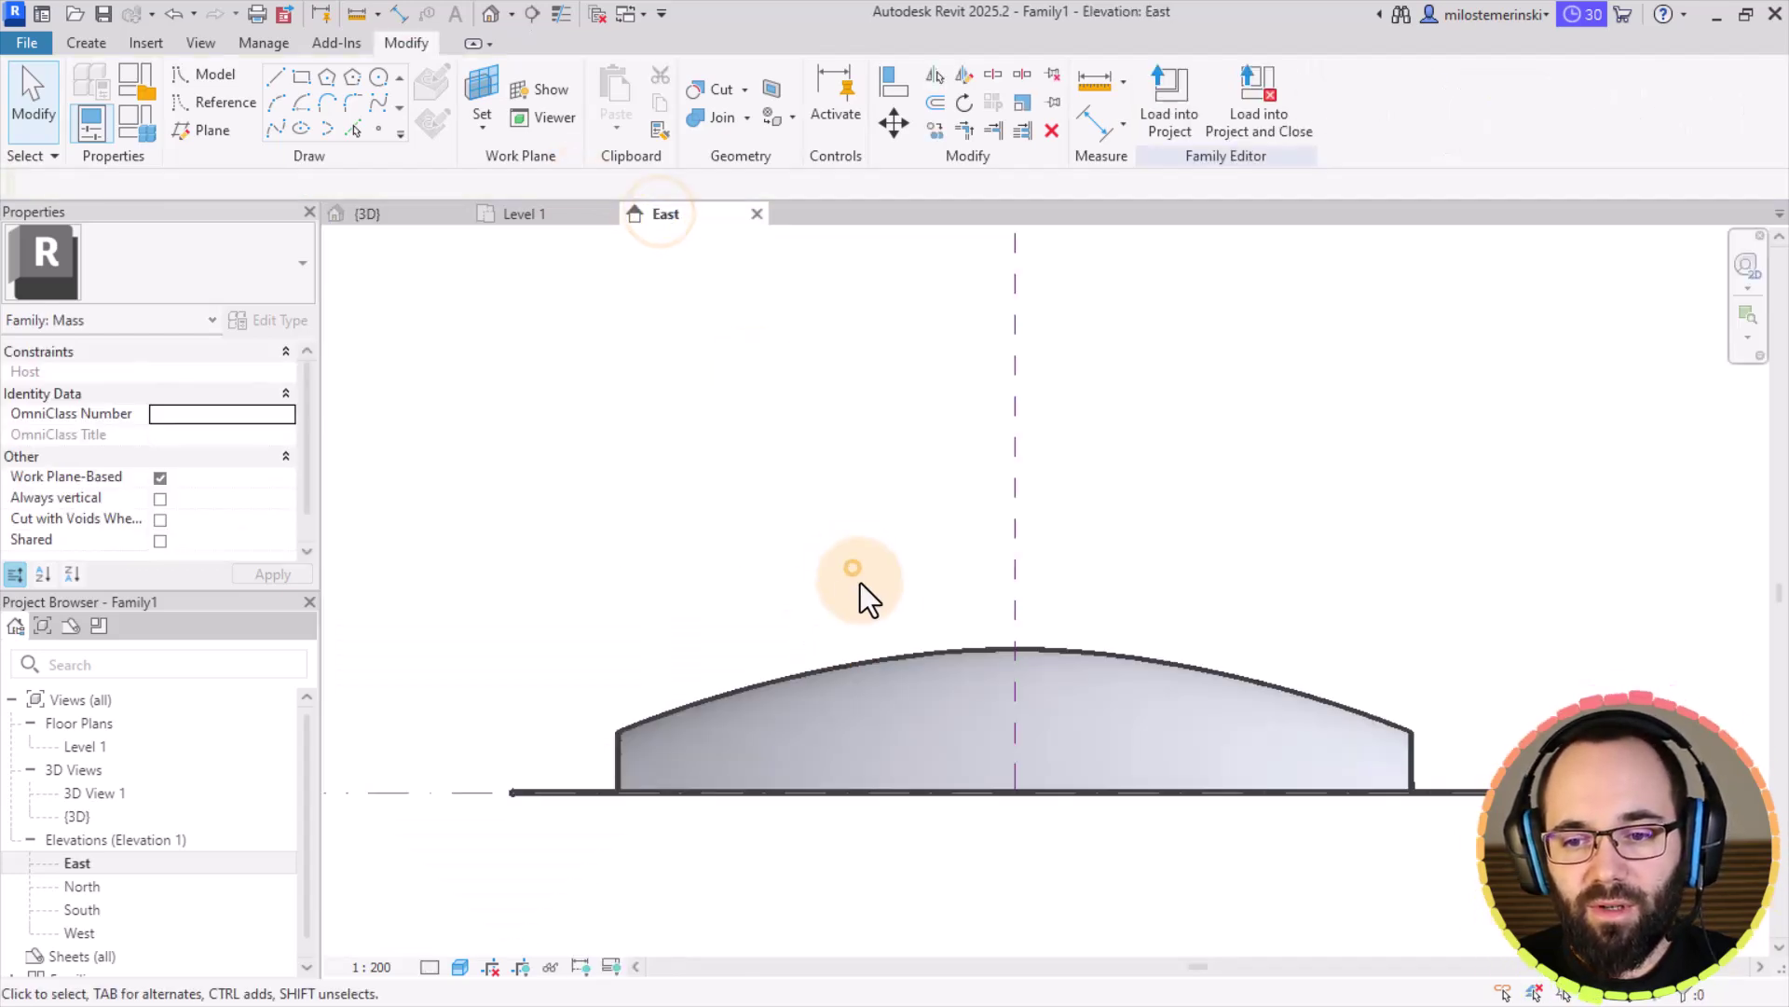
click(1012, 652)
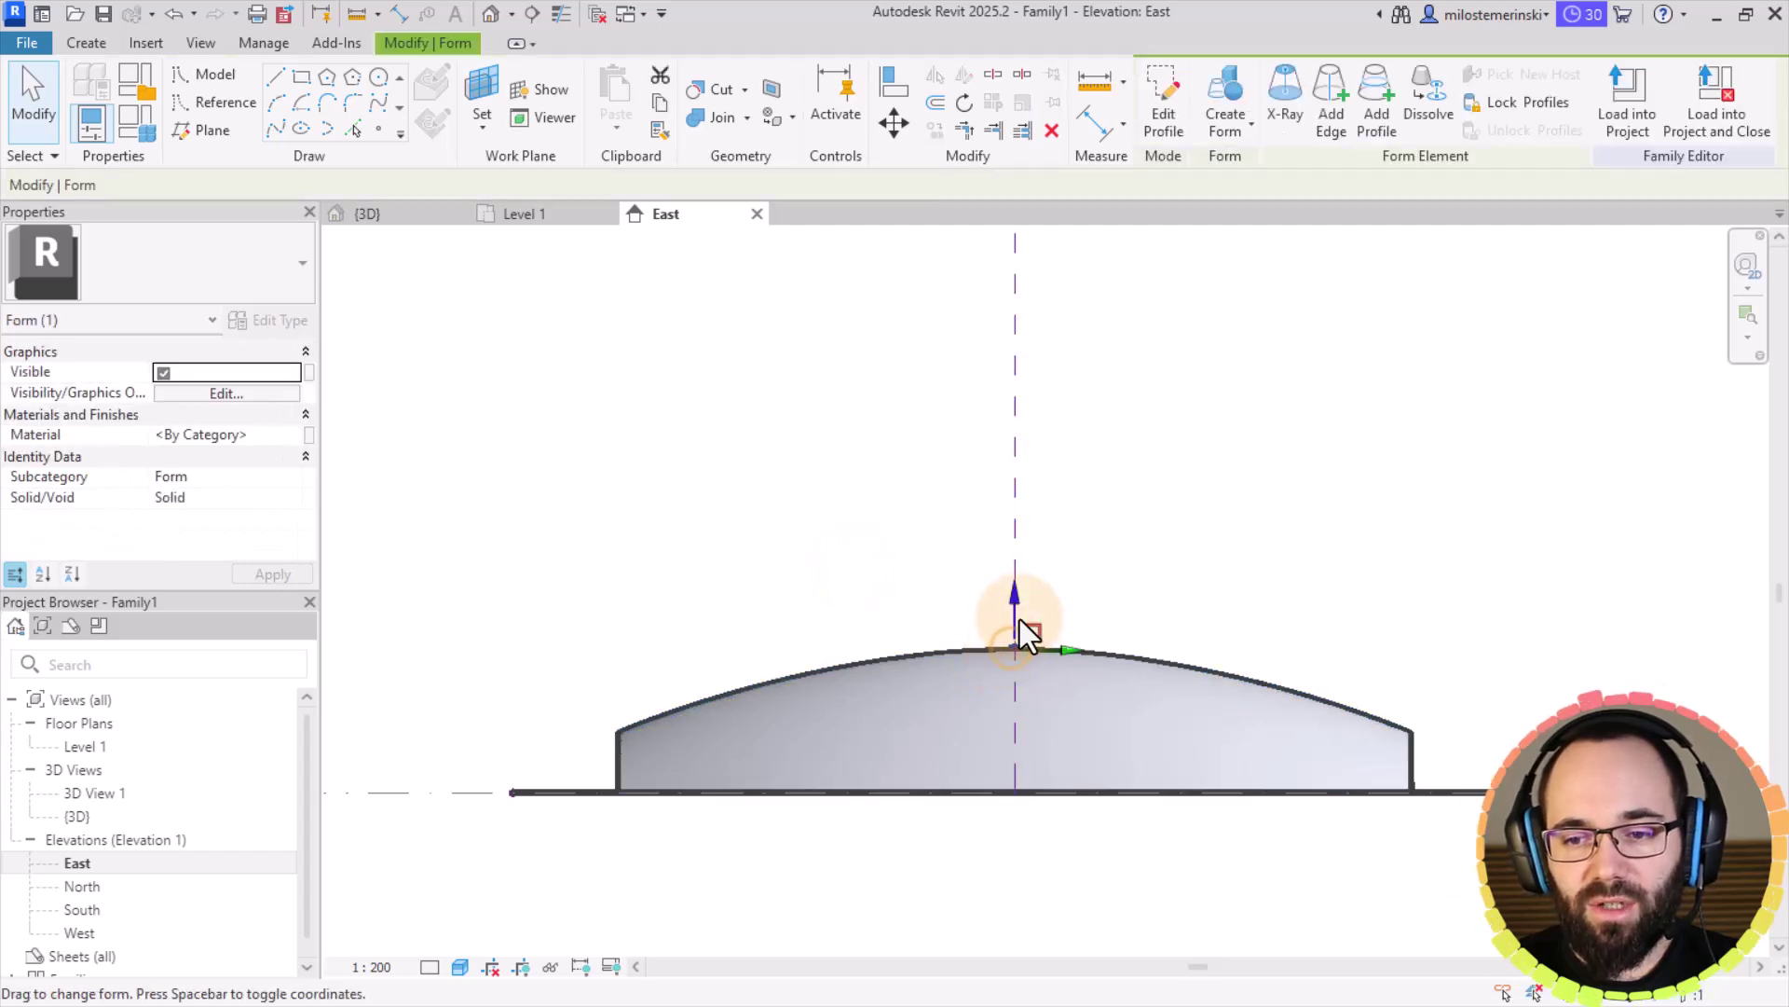
drag(1014, 604, 1022, 611)
click(618, 728)
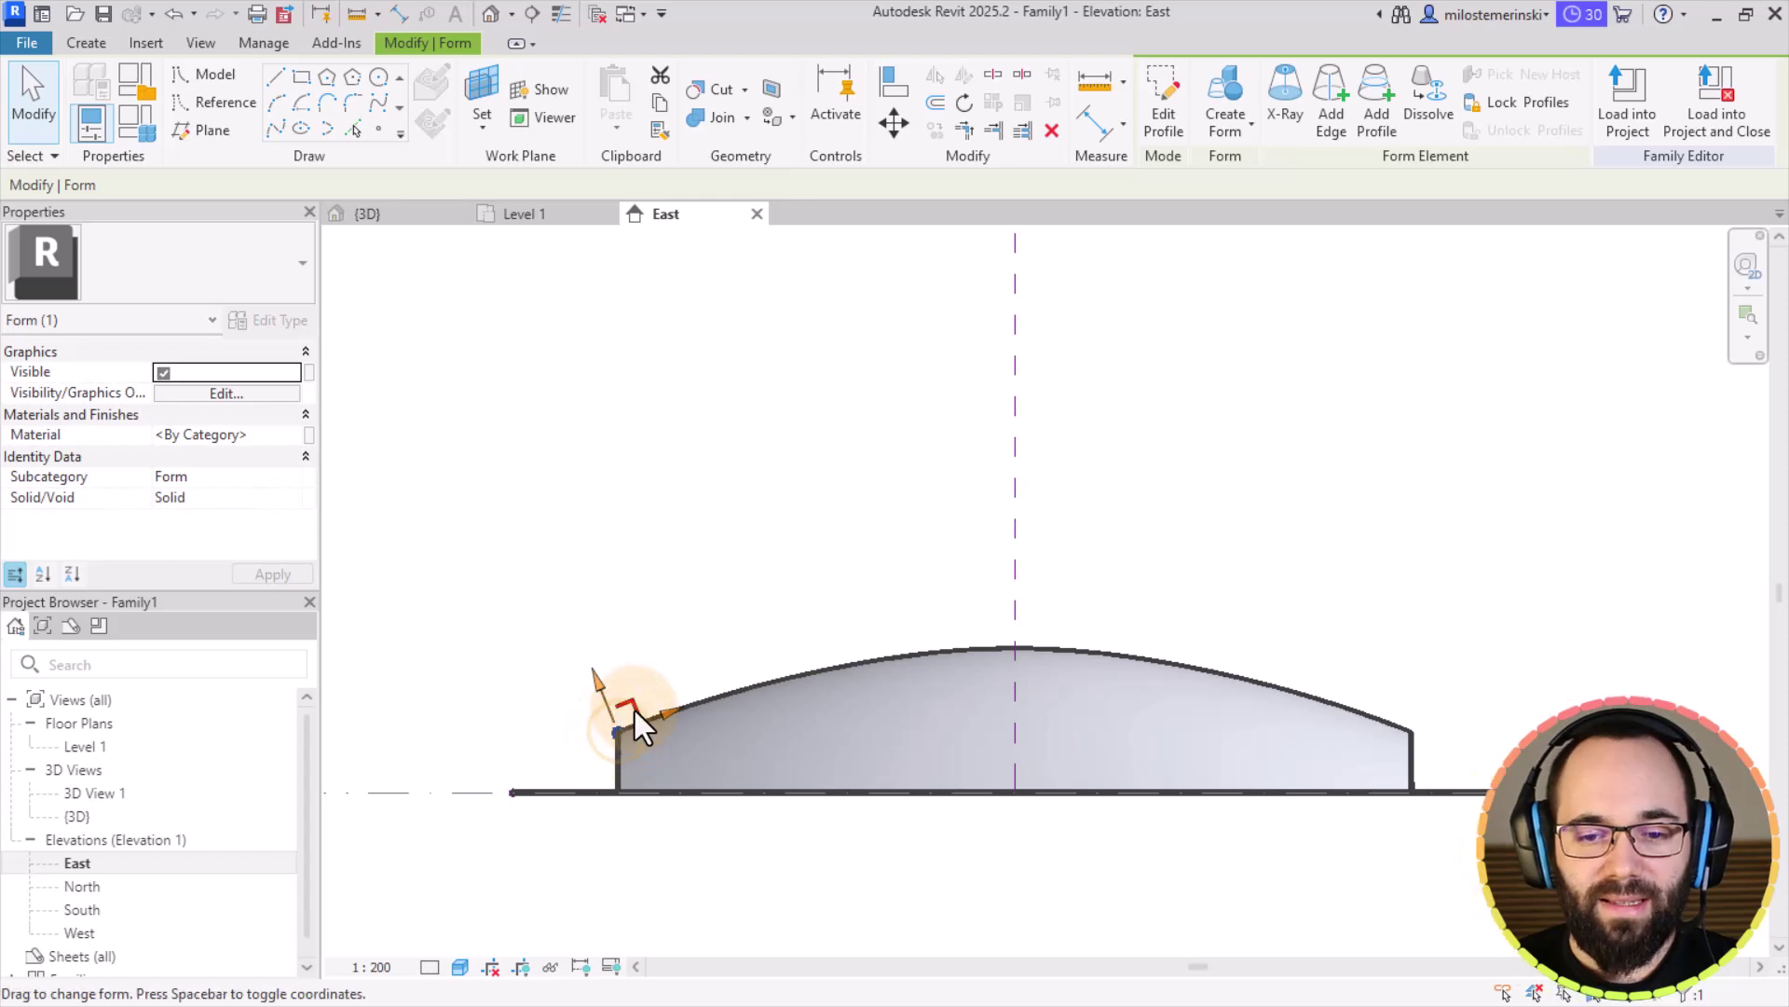
drag(634, 711, 537, 766)
Step: Move the form's upper right end vertex down and outward onto the ellipse's right end
middle_drag(1081, 885, 769, 835)
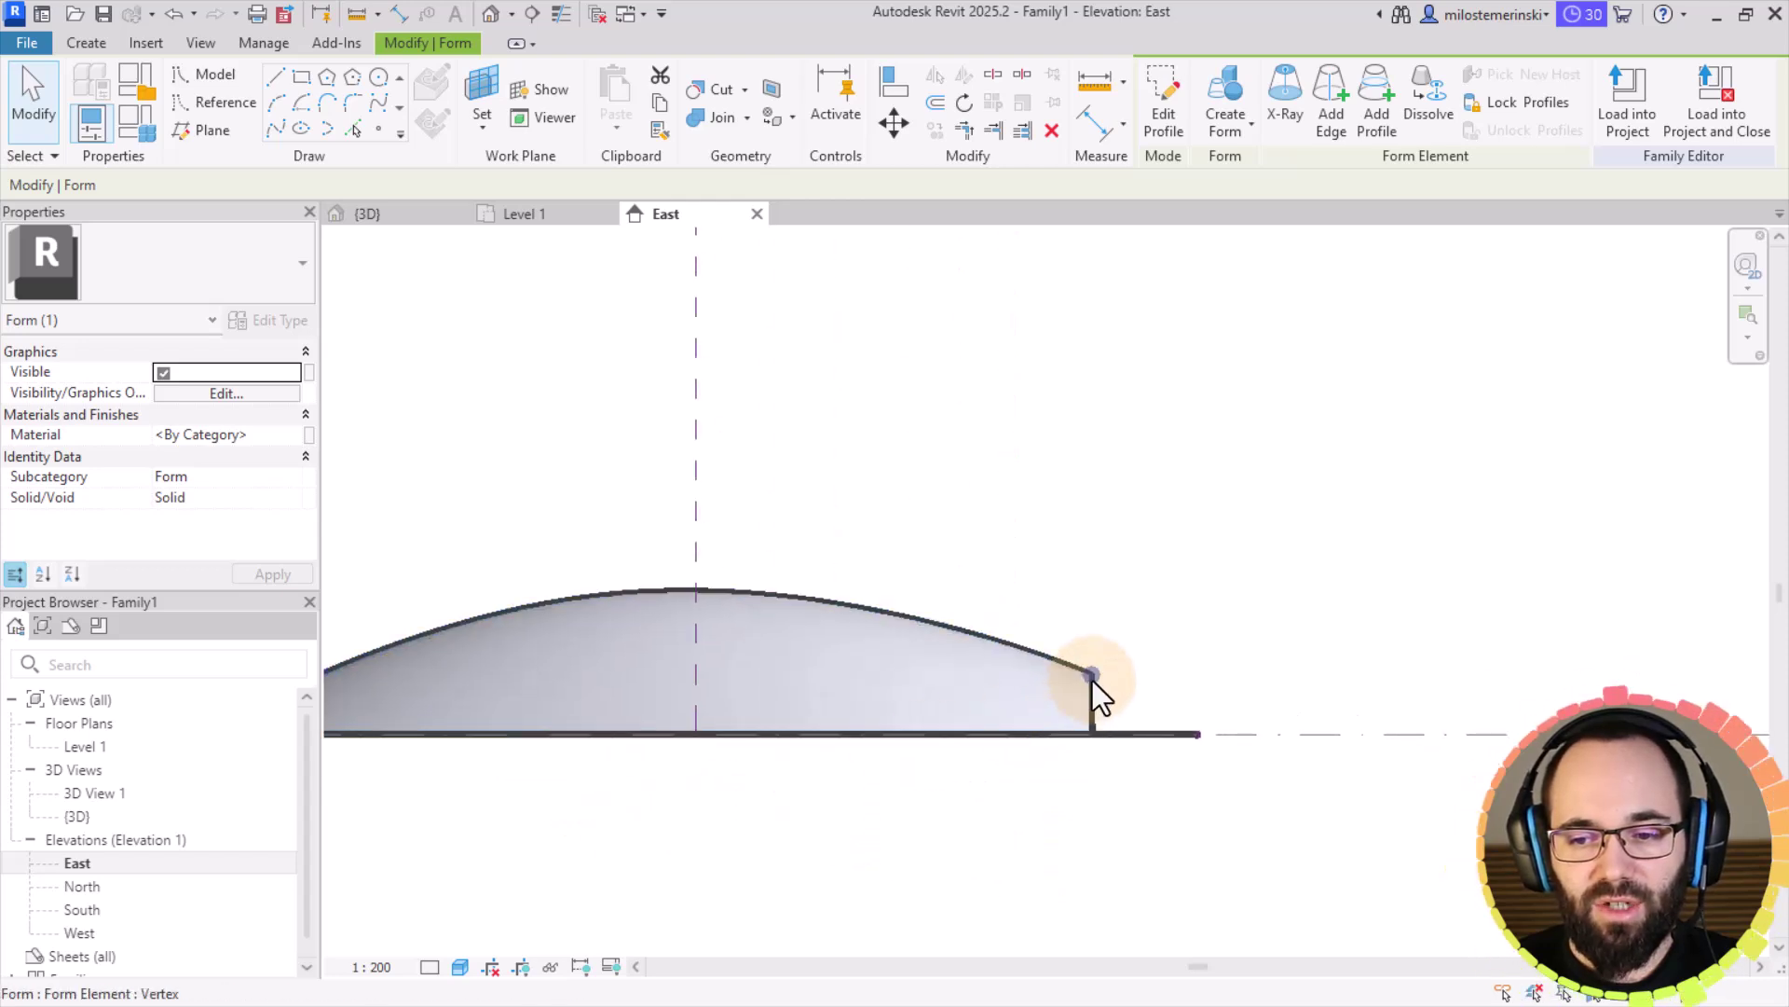
click(1093, 676)
drag(1118, 679, 1227, 736)
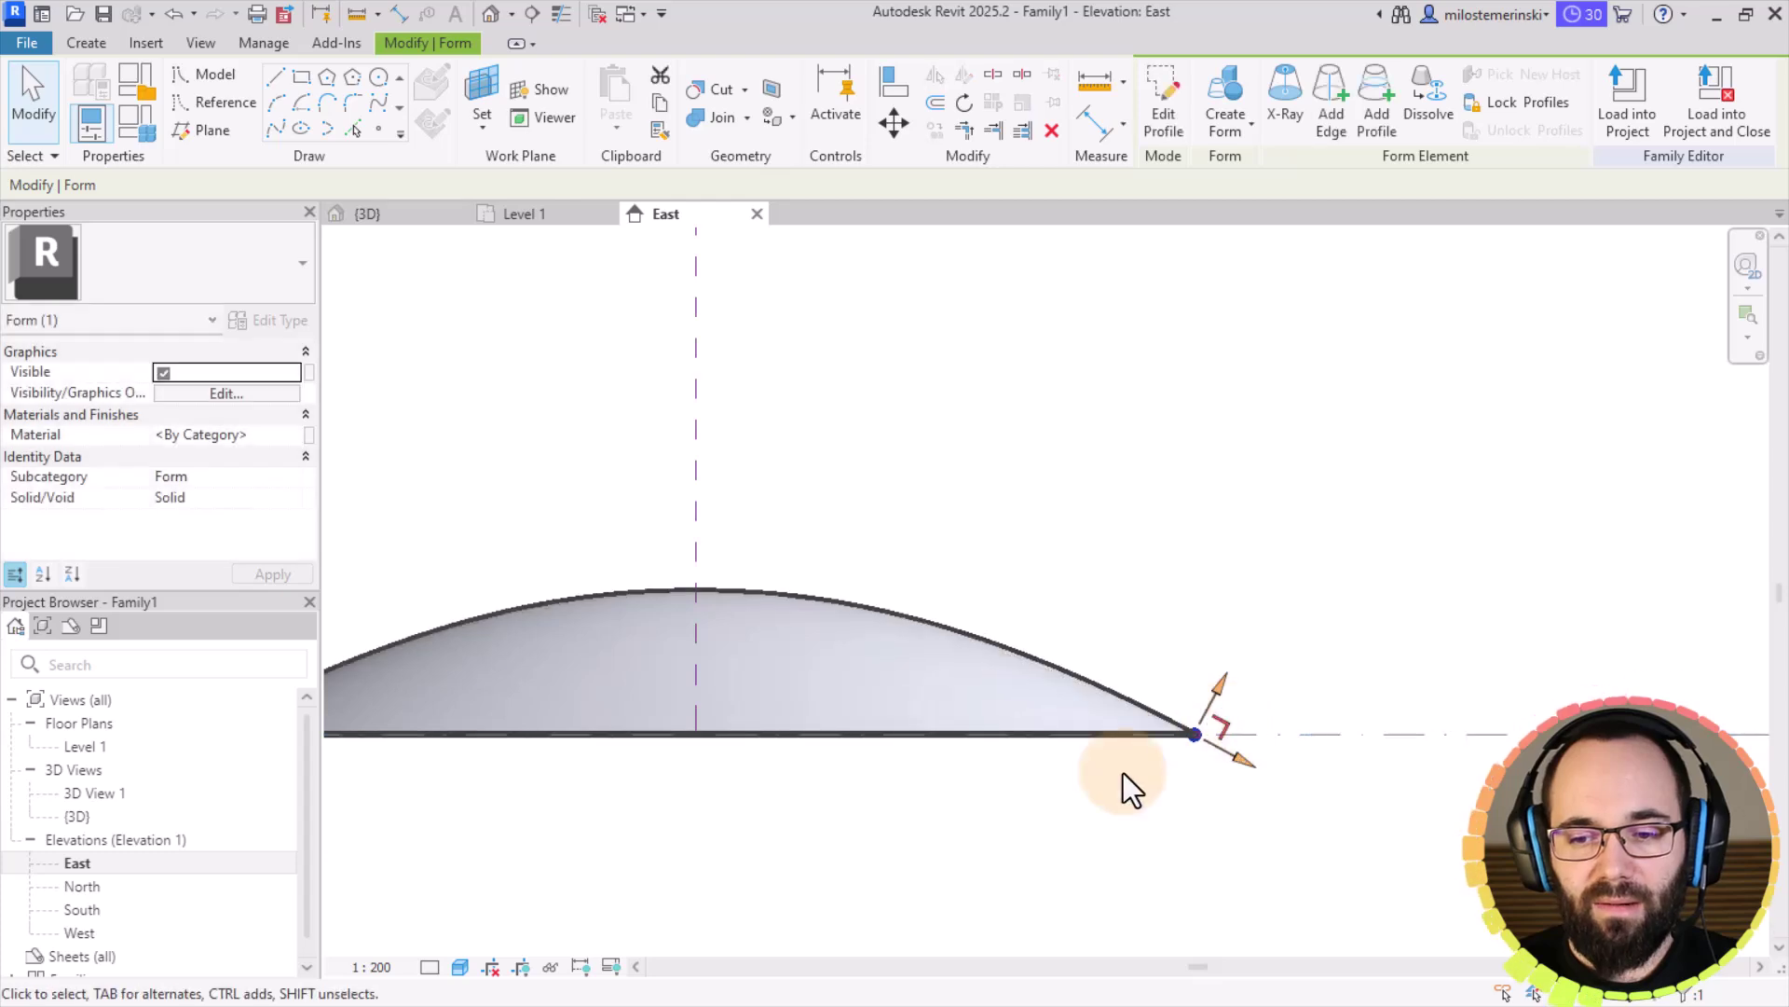
click(919, 779)
Step: In the 3D view, select the form's curved surface and divide it into a UV grid
click(395, 225)
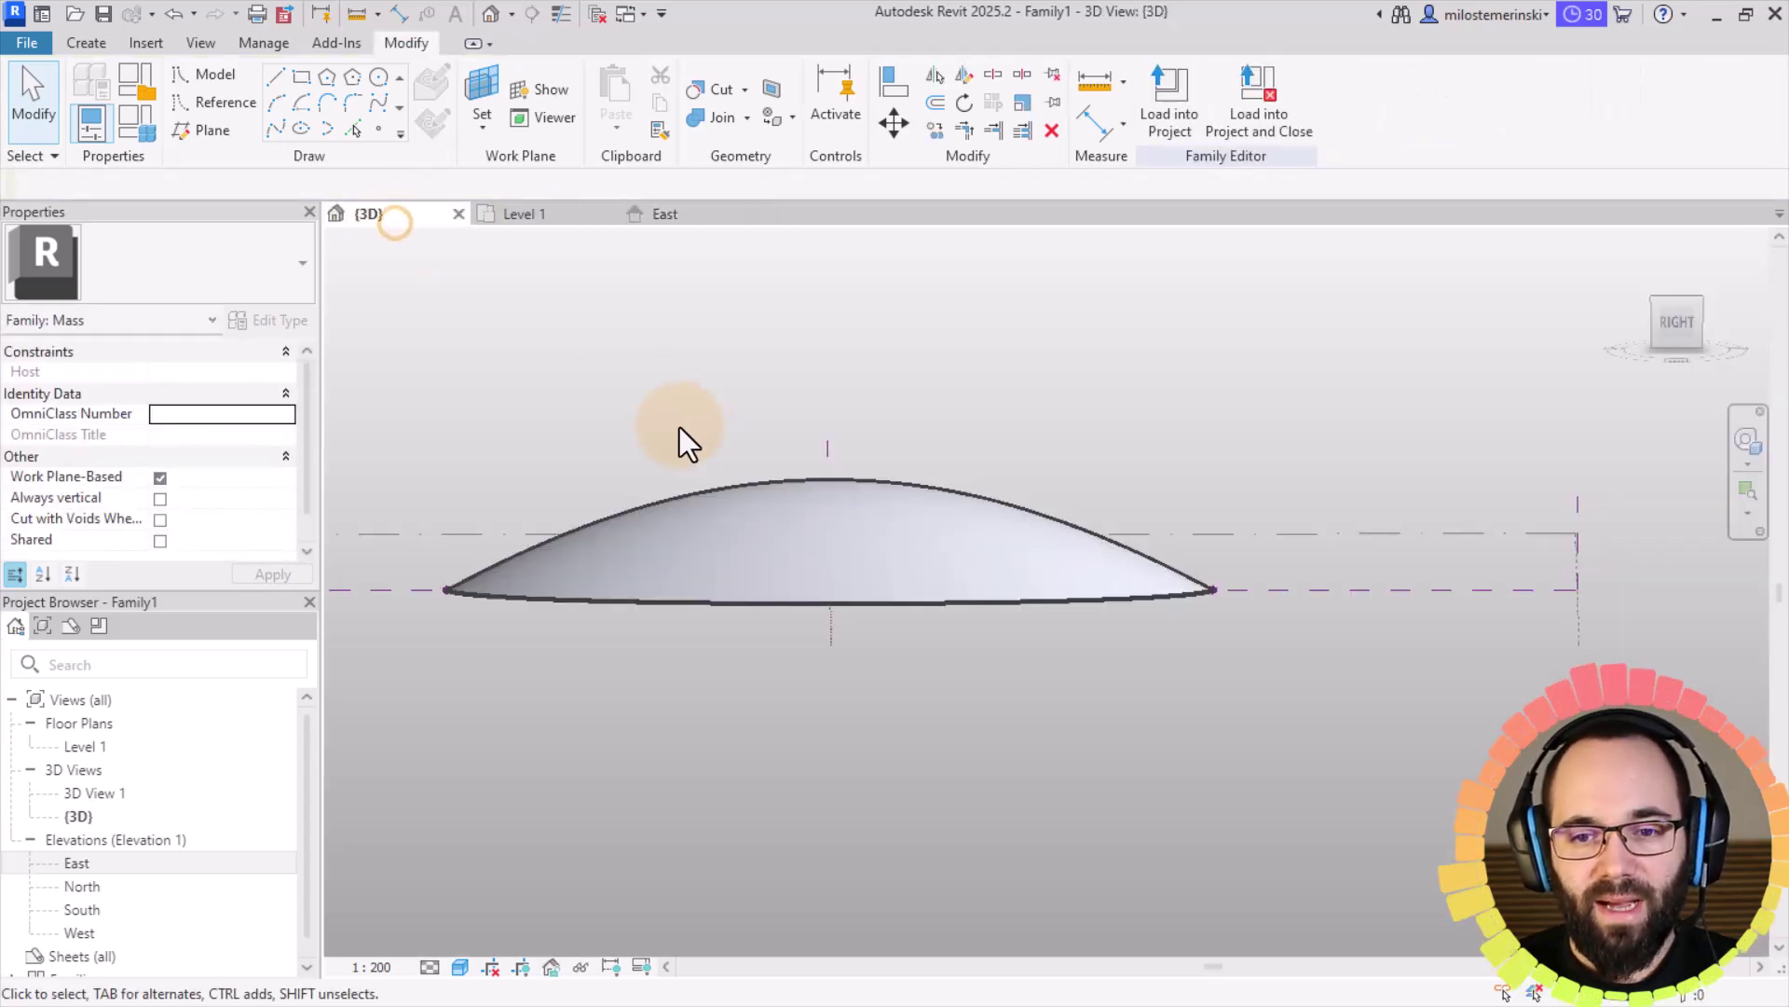
shift+middle_drag(679, 434, 875, 579)
click(874, 461)
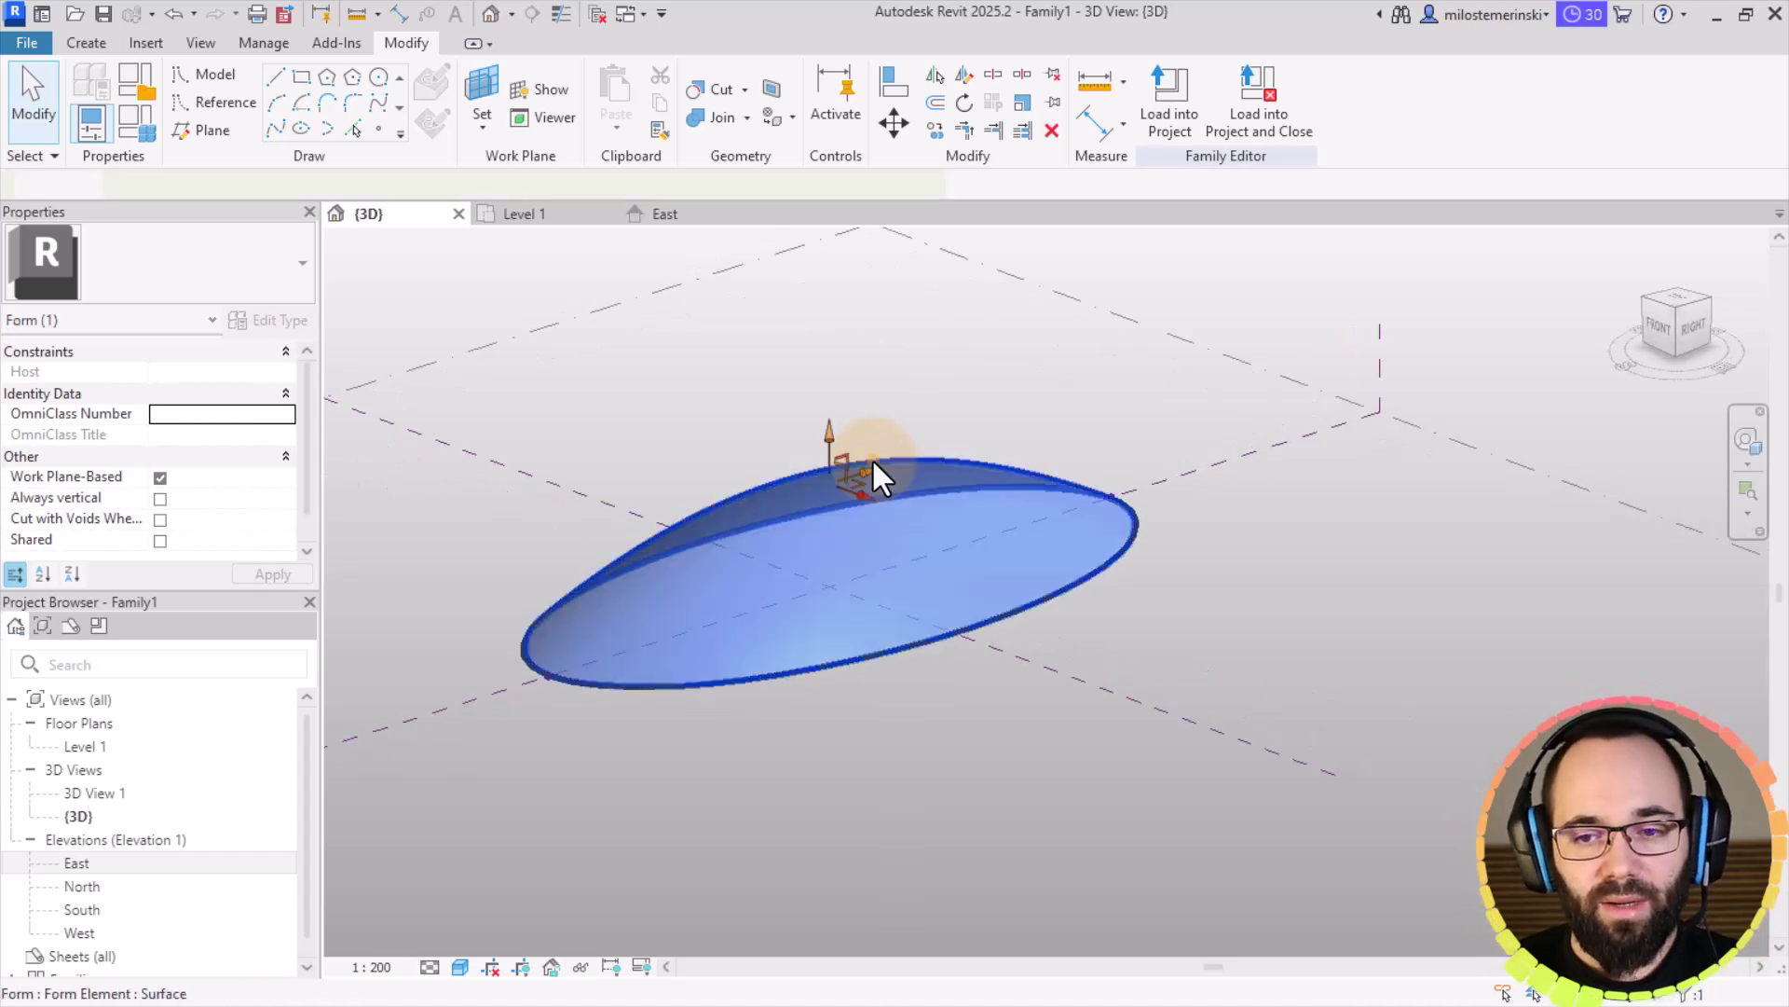
shift+middle_drag(599, 411, 635, 522)
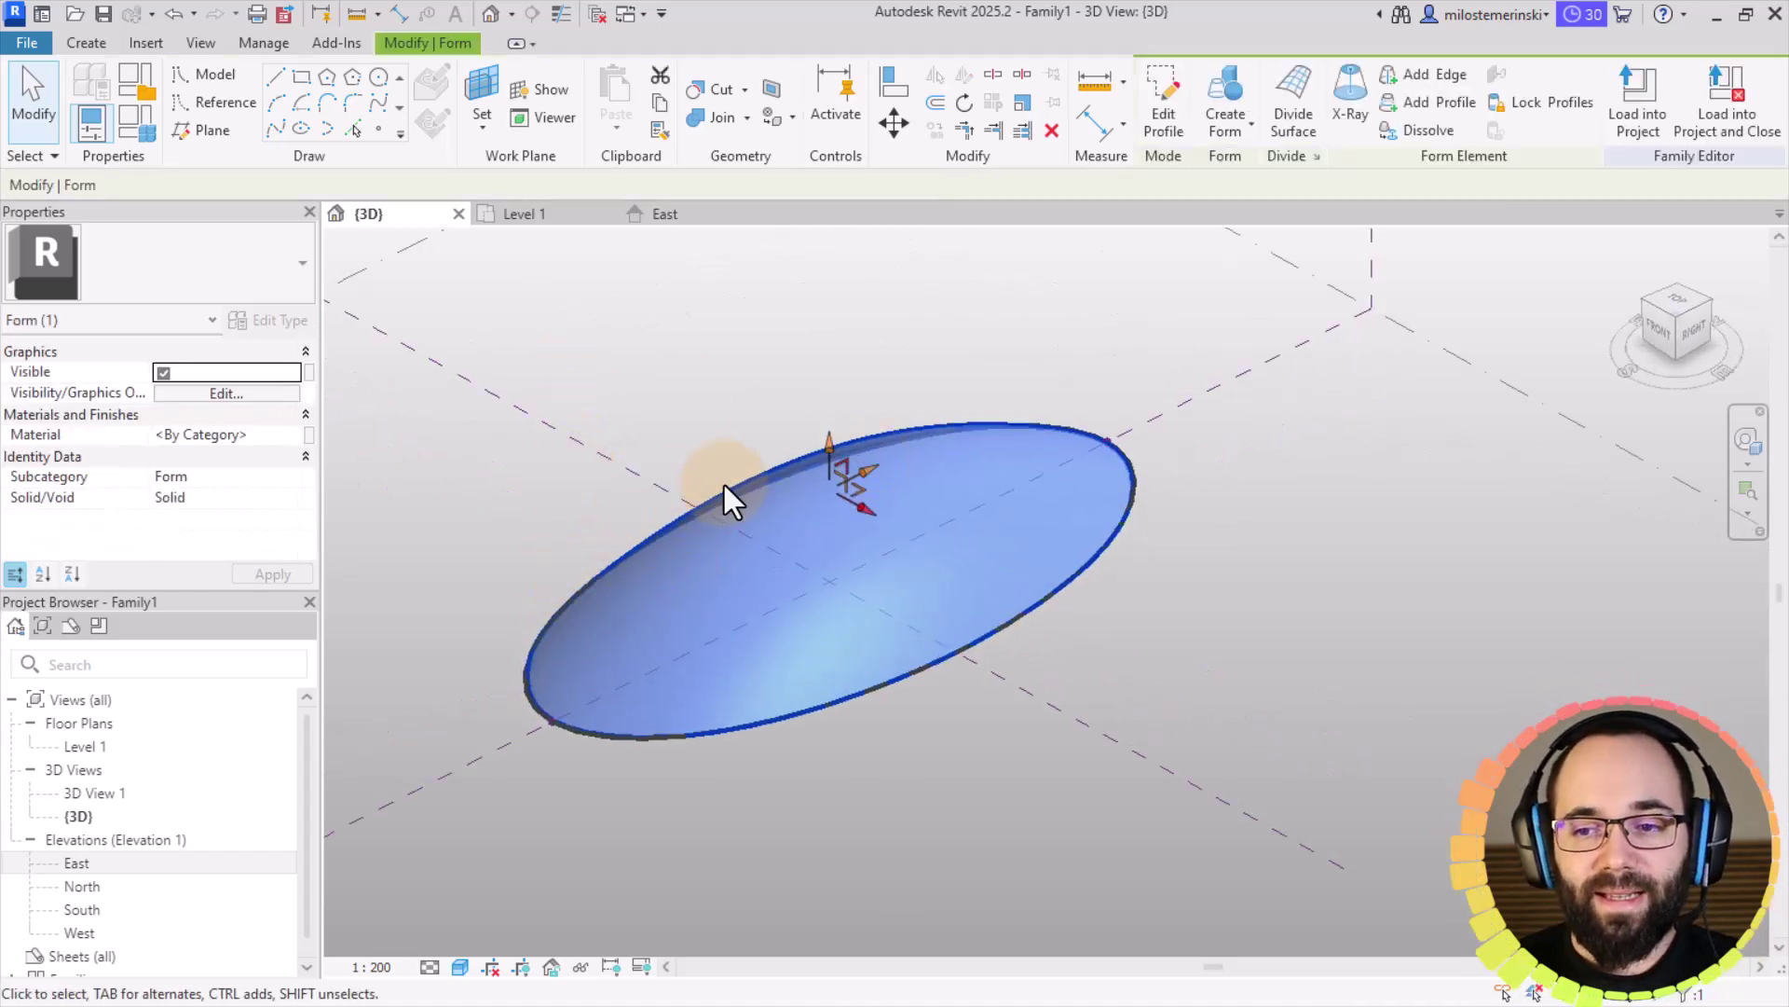
shift+middle_drag(1067, 578, 1165, 522)
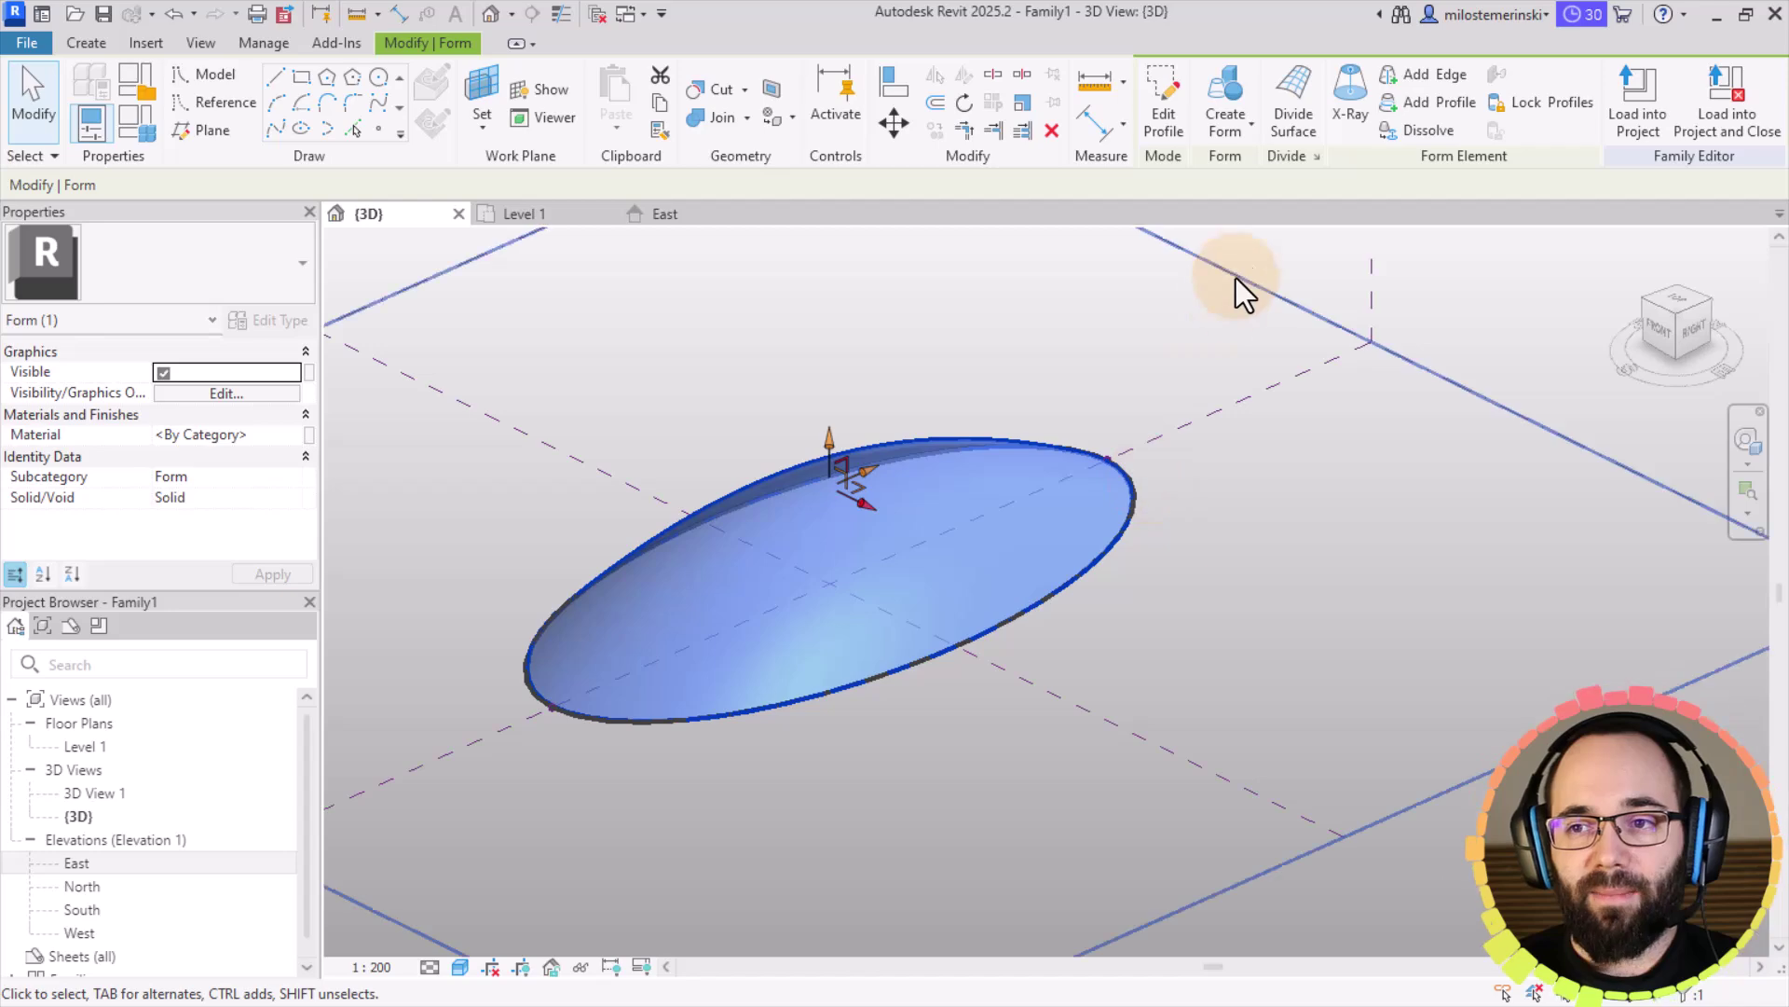
click(1289, 130)
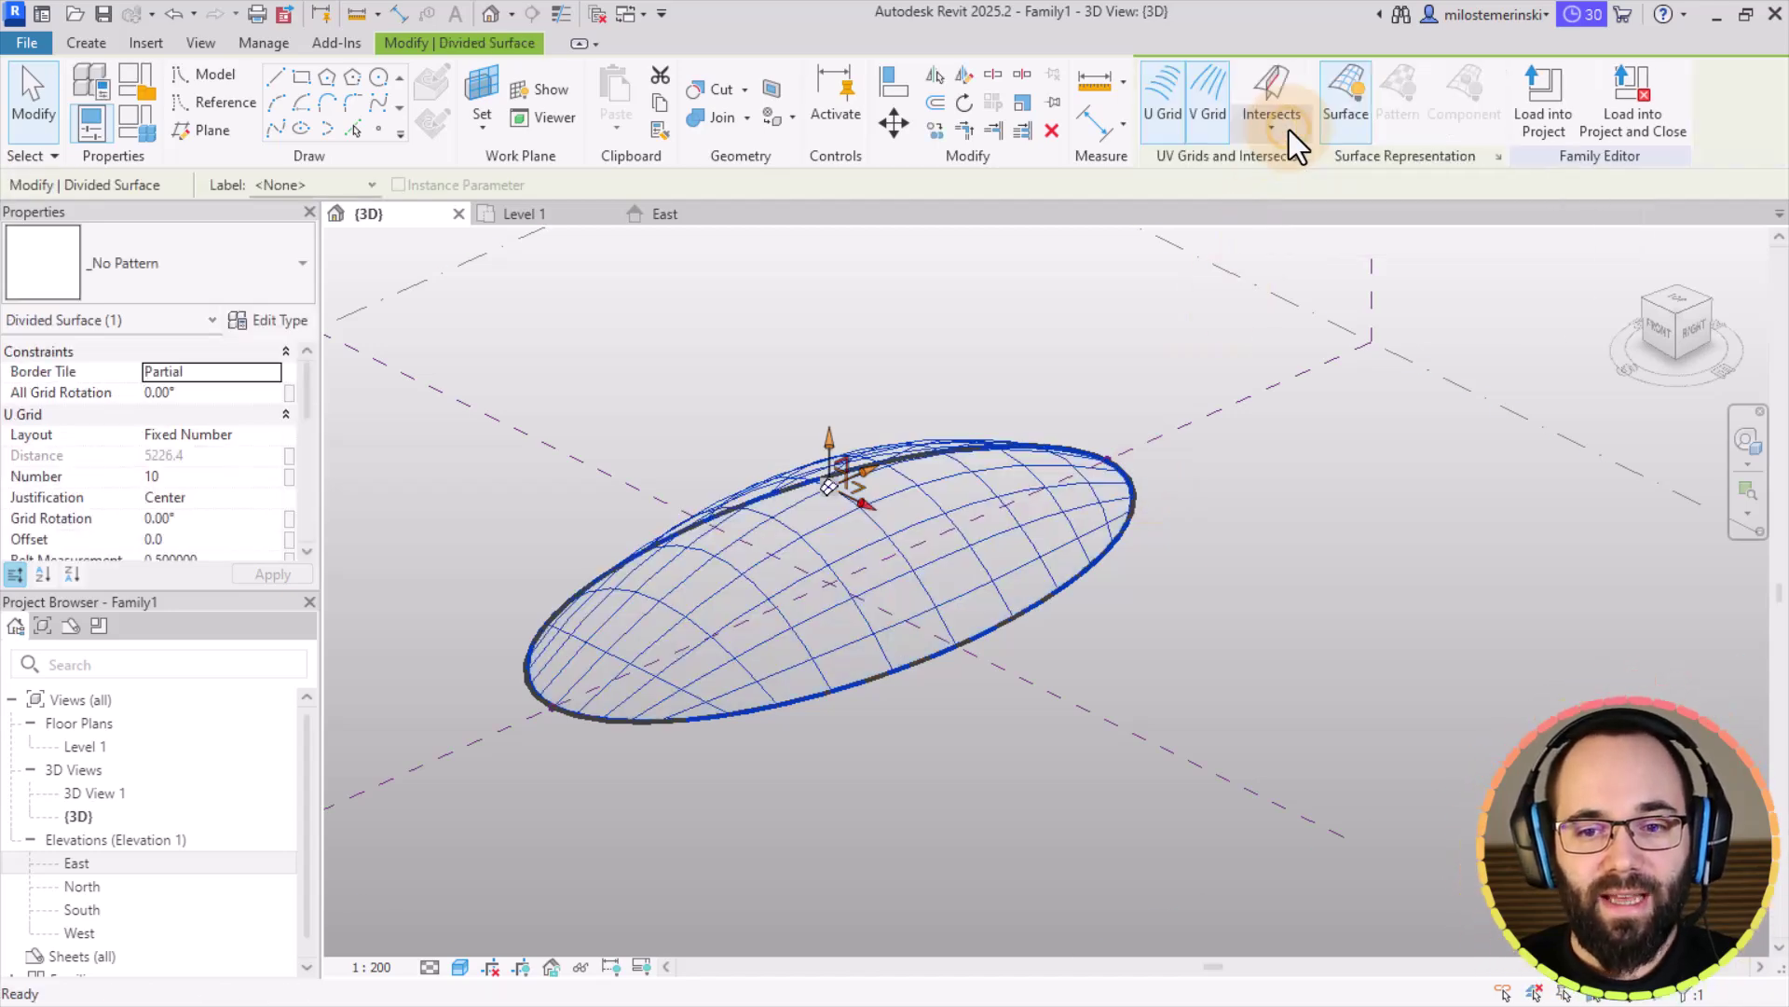
shift+middle_drag(891, 759, 927, 879)
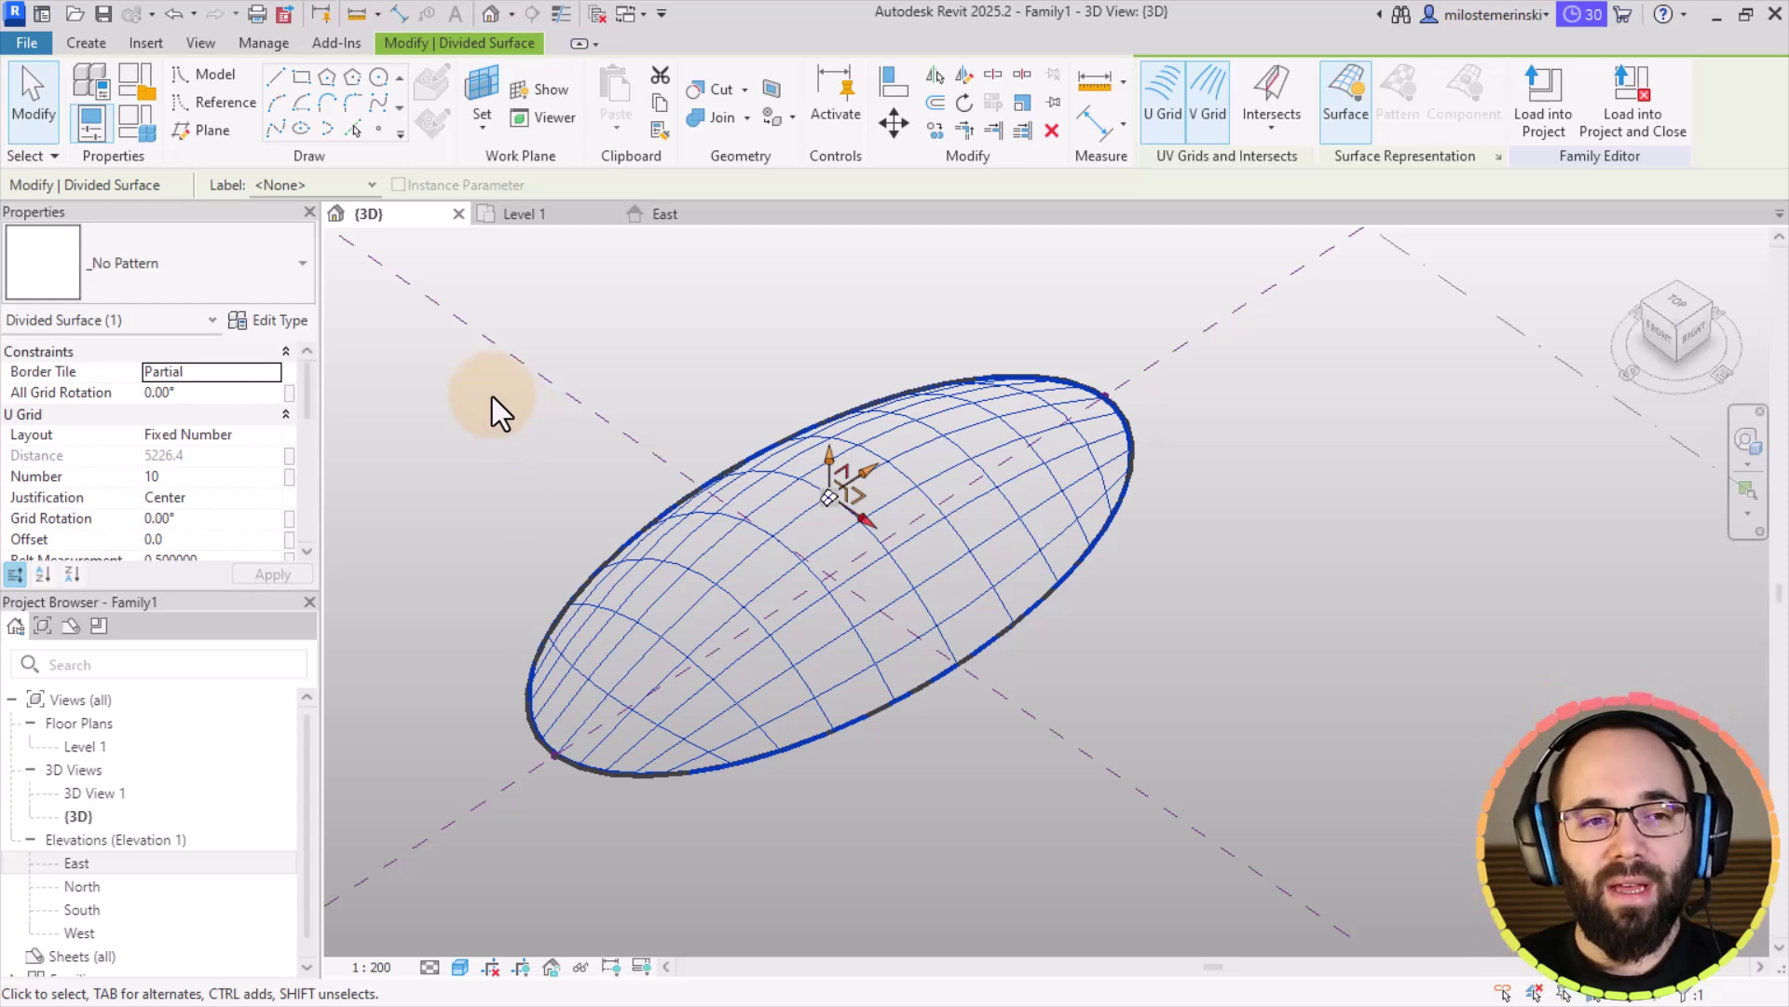
Step: Create a new family from the template Metric Curtain Panel Pattern Based.rft in the English template folder
click(28, 44)
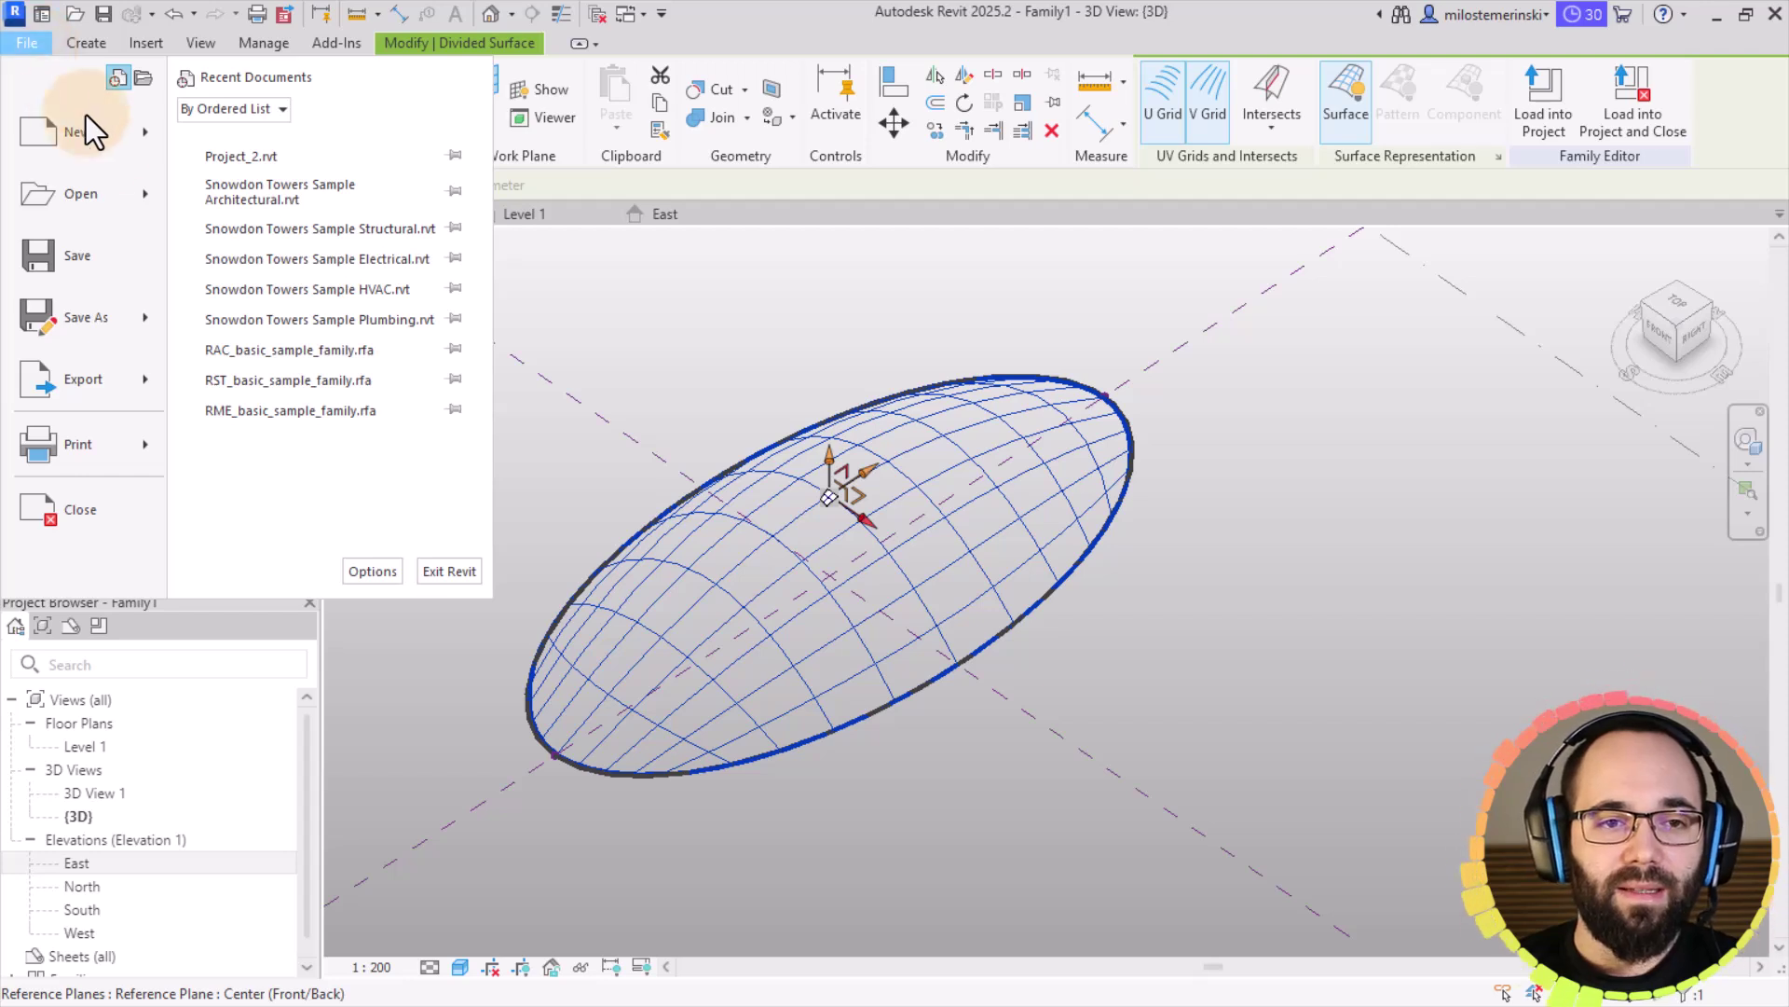
mouse_move(107, 142)
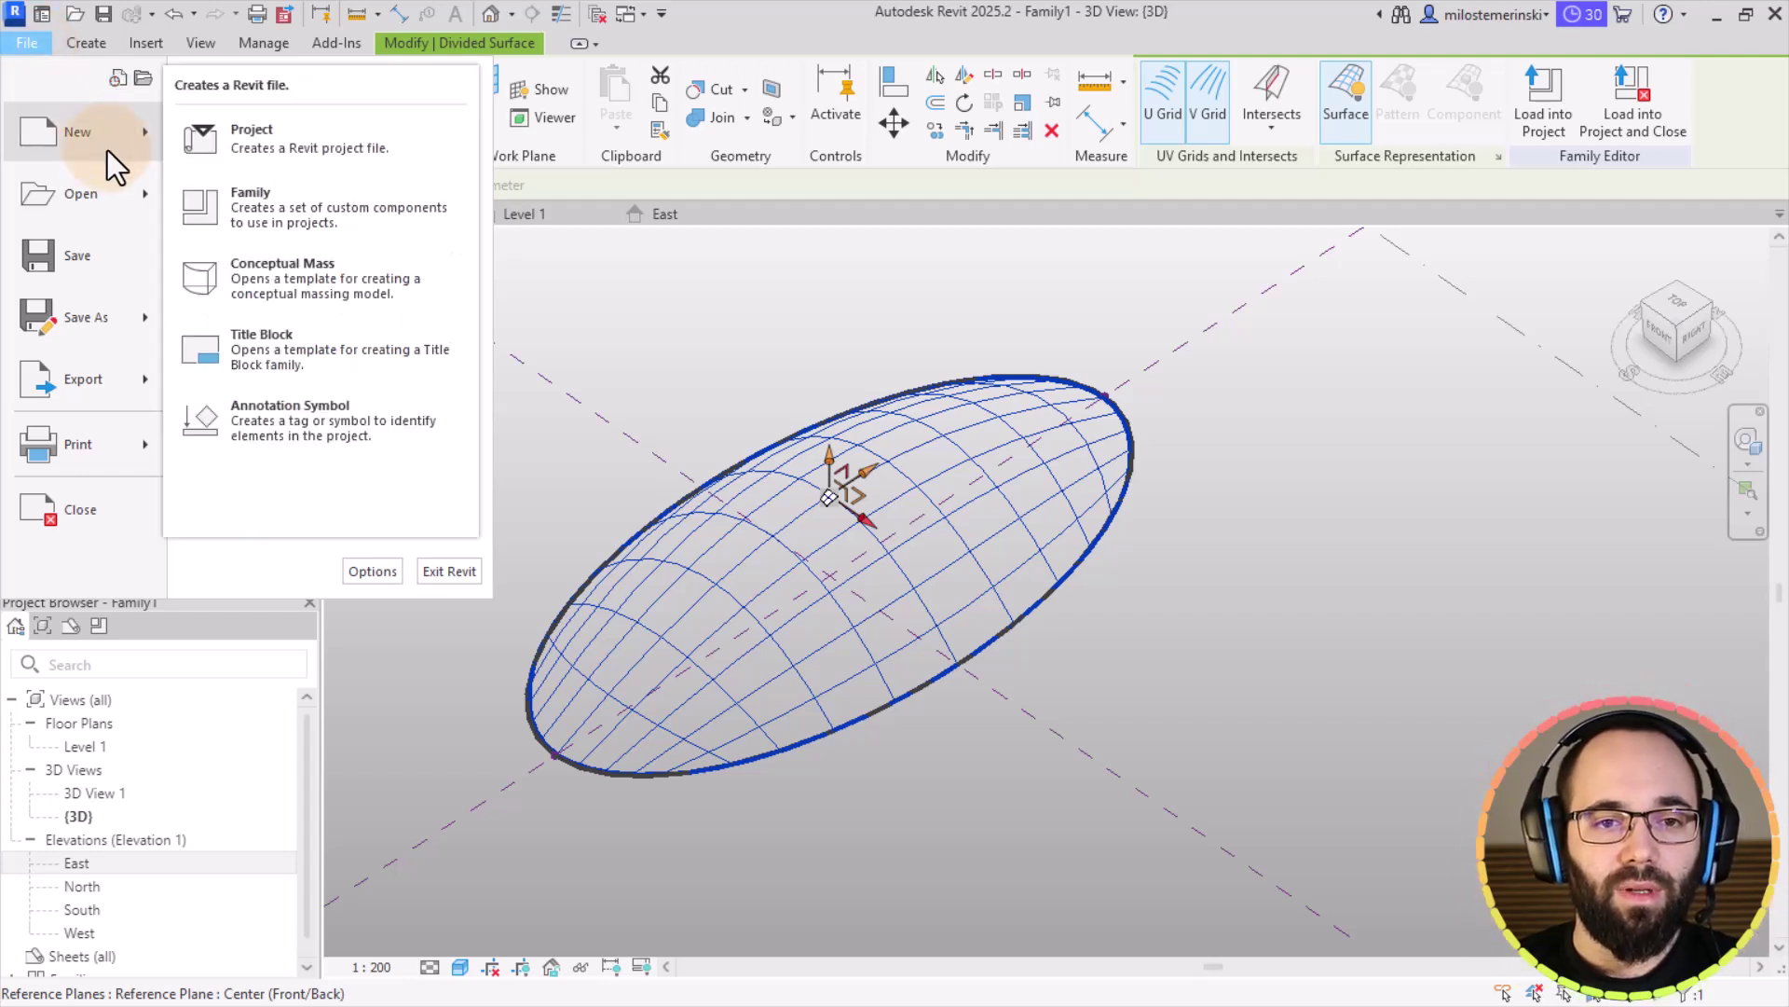
click(248, 222)
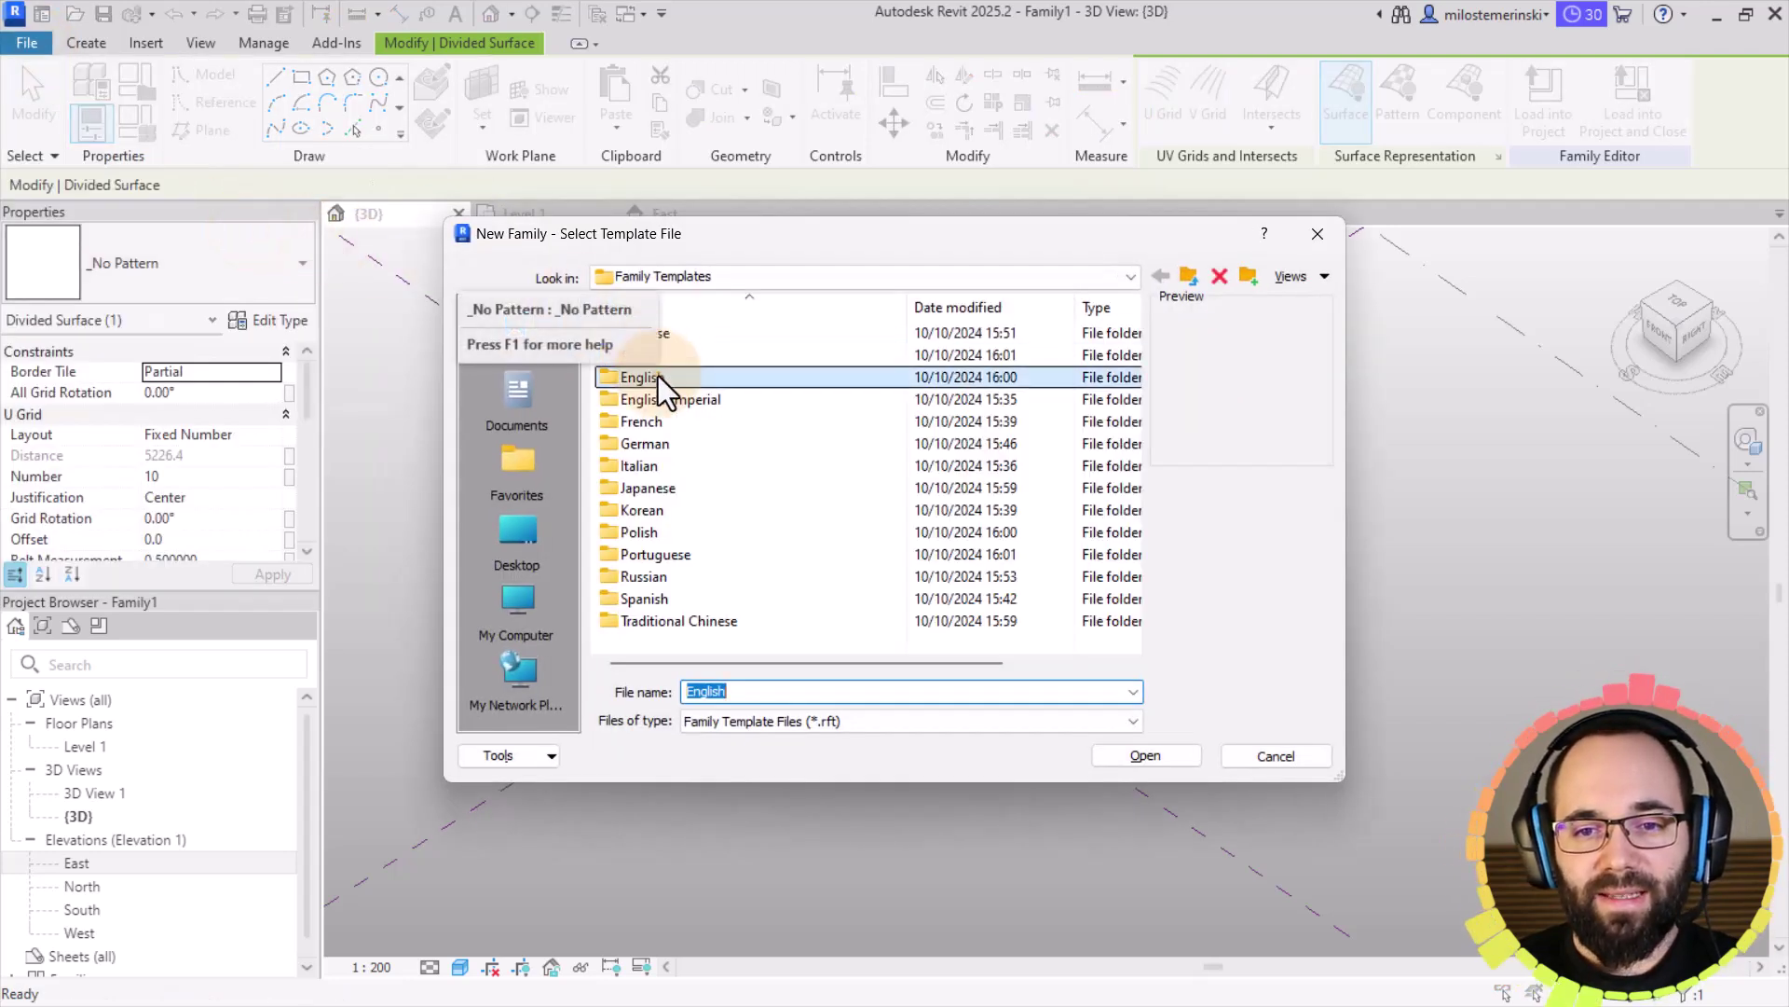
double_click(652, 377)
scroll(696, 518, down, 1)
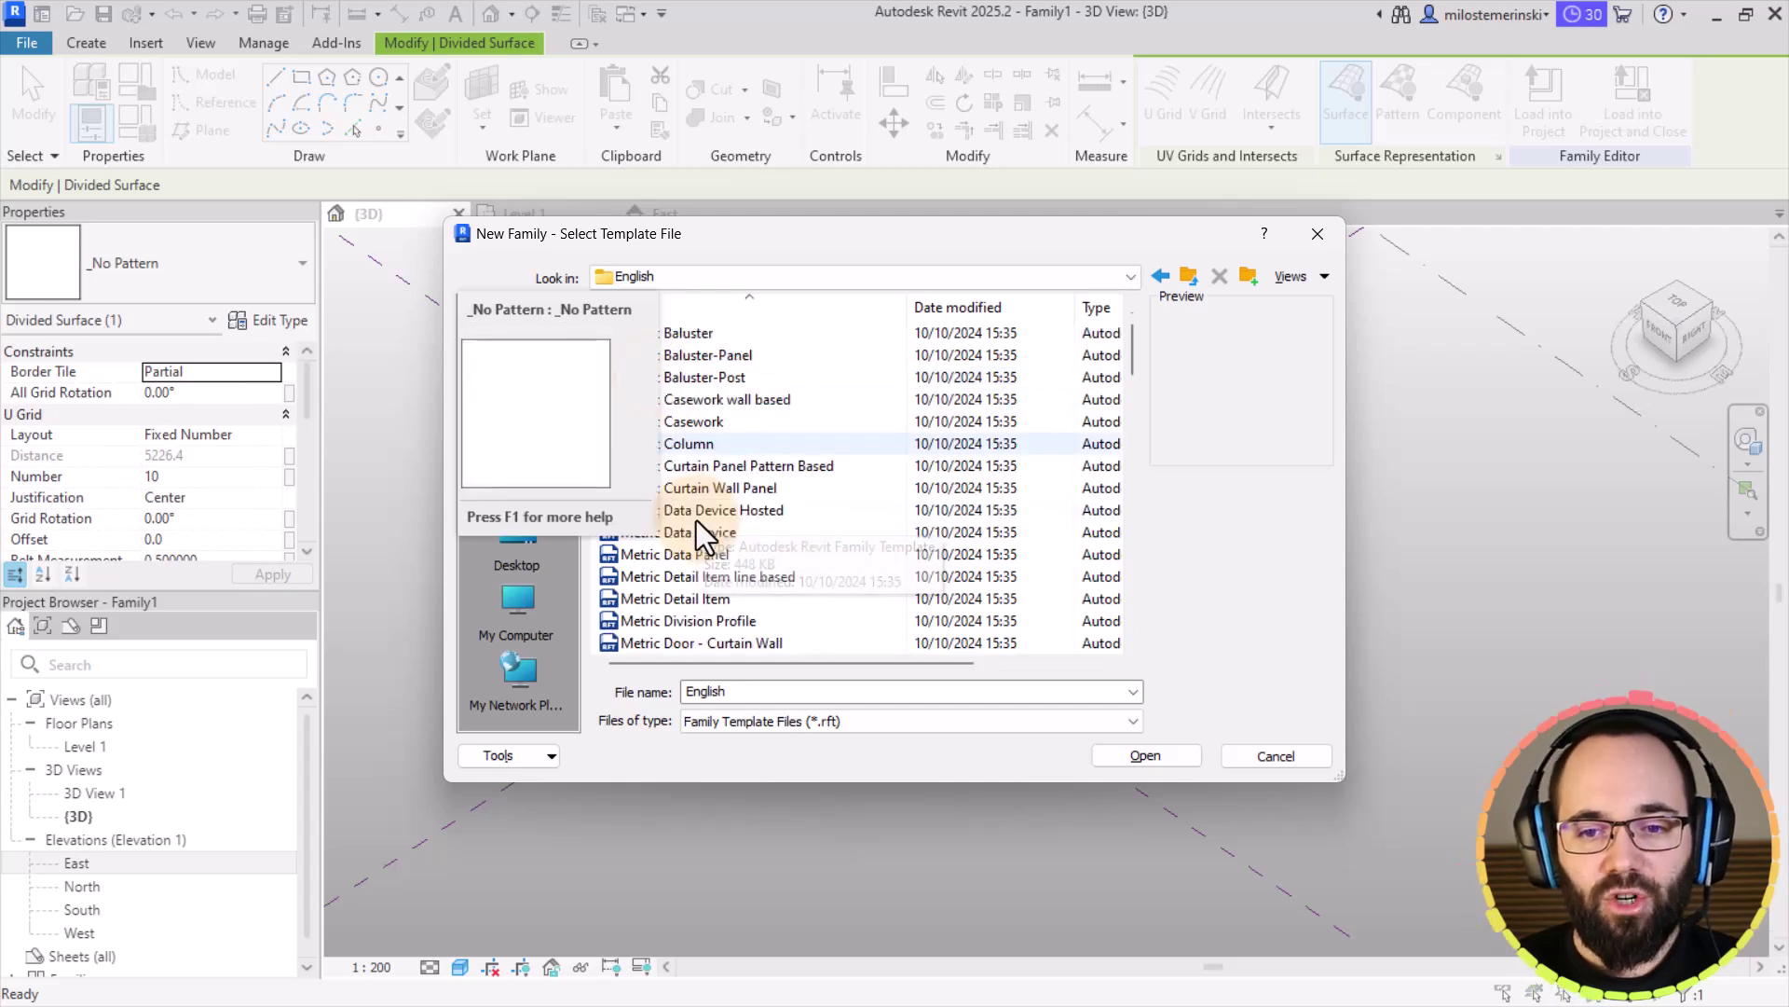
click(736, 488)
click(740, 466)
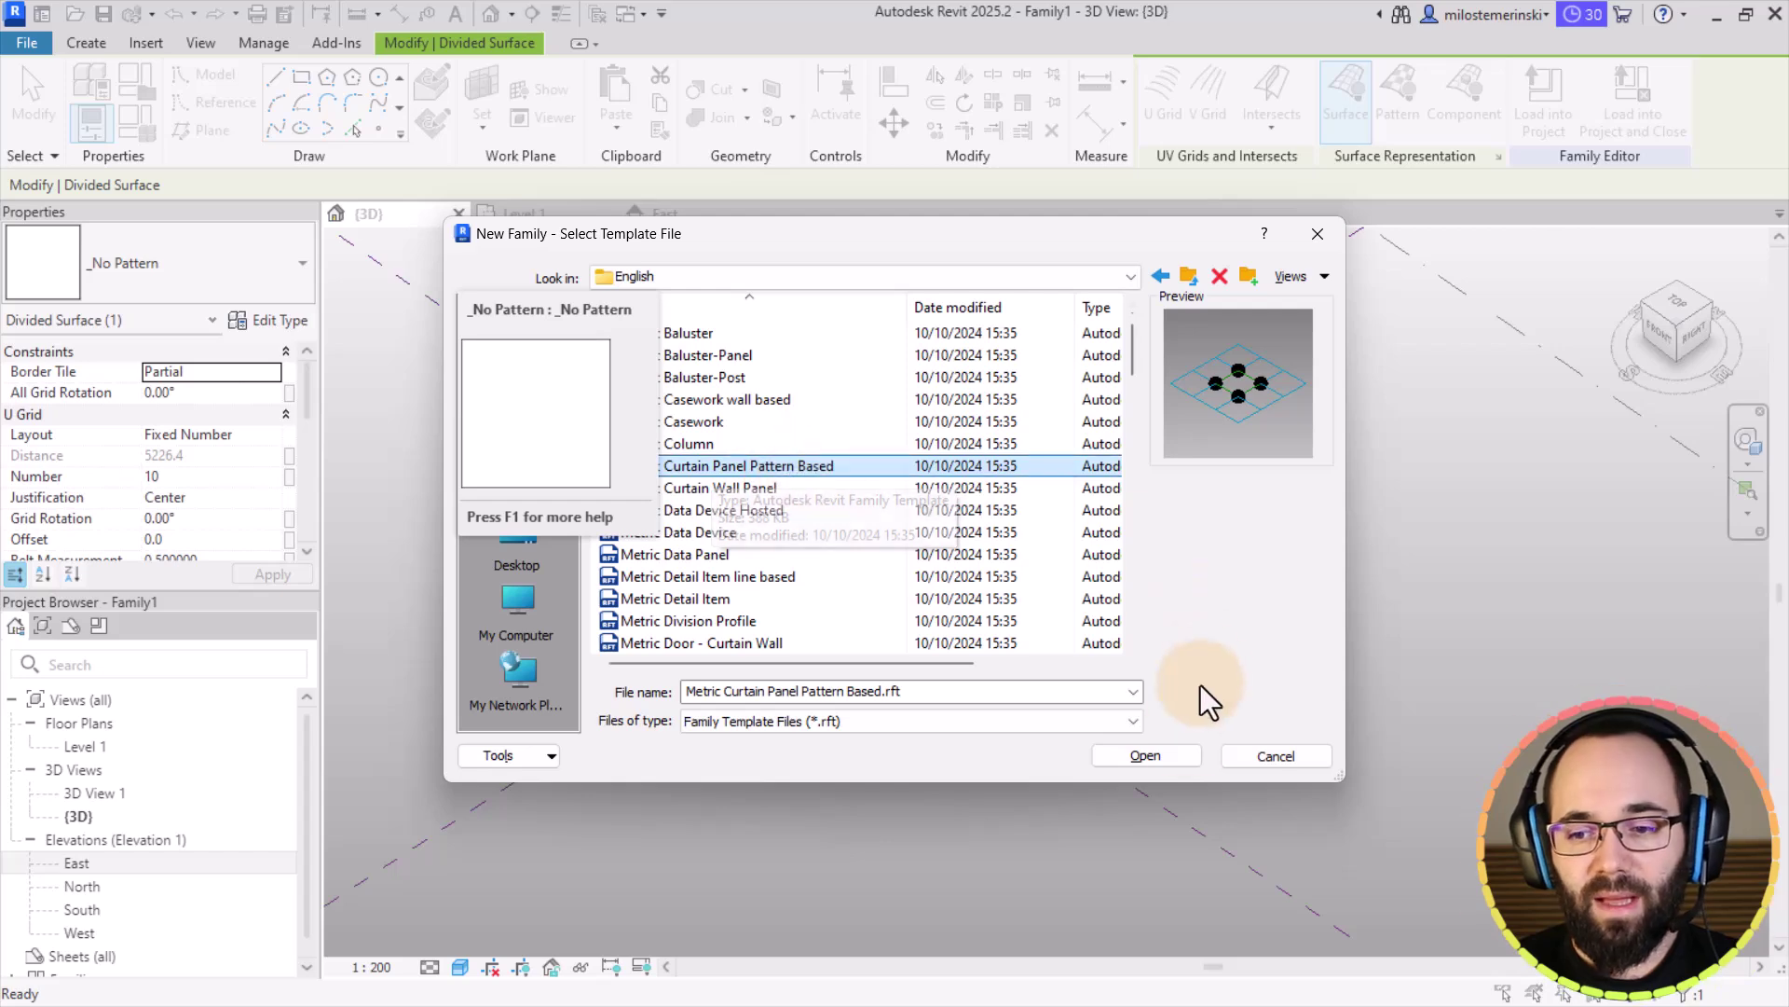
click(1165, 755)
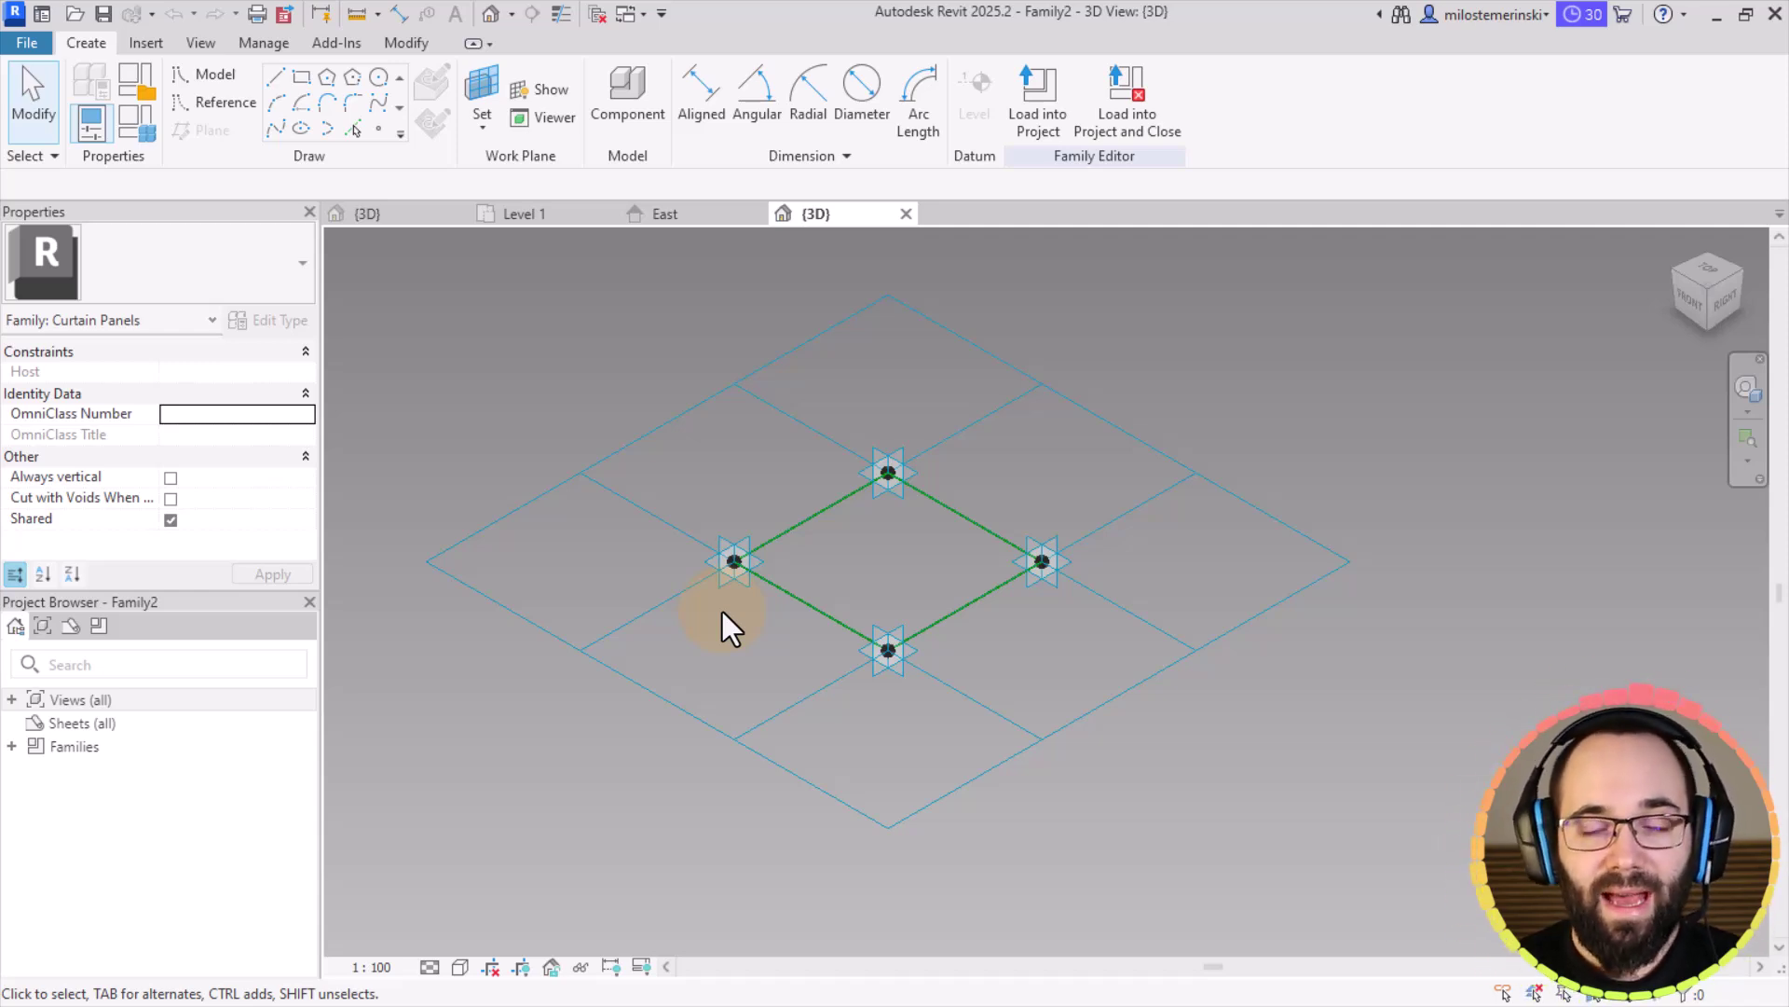
Step: Set the work plane from the front-left reference line of the curtain panel's square
click(477, 86)
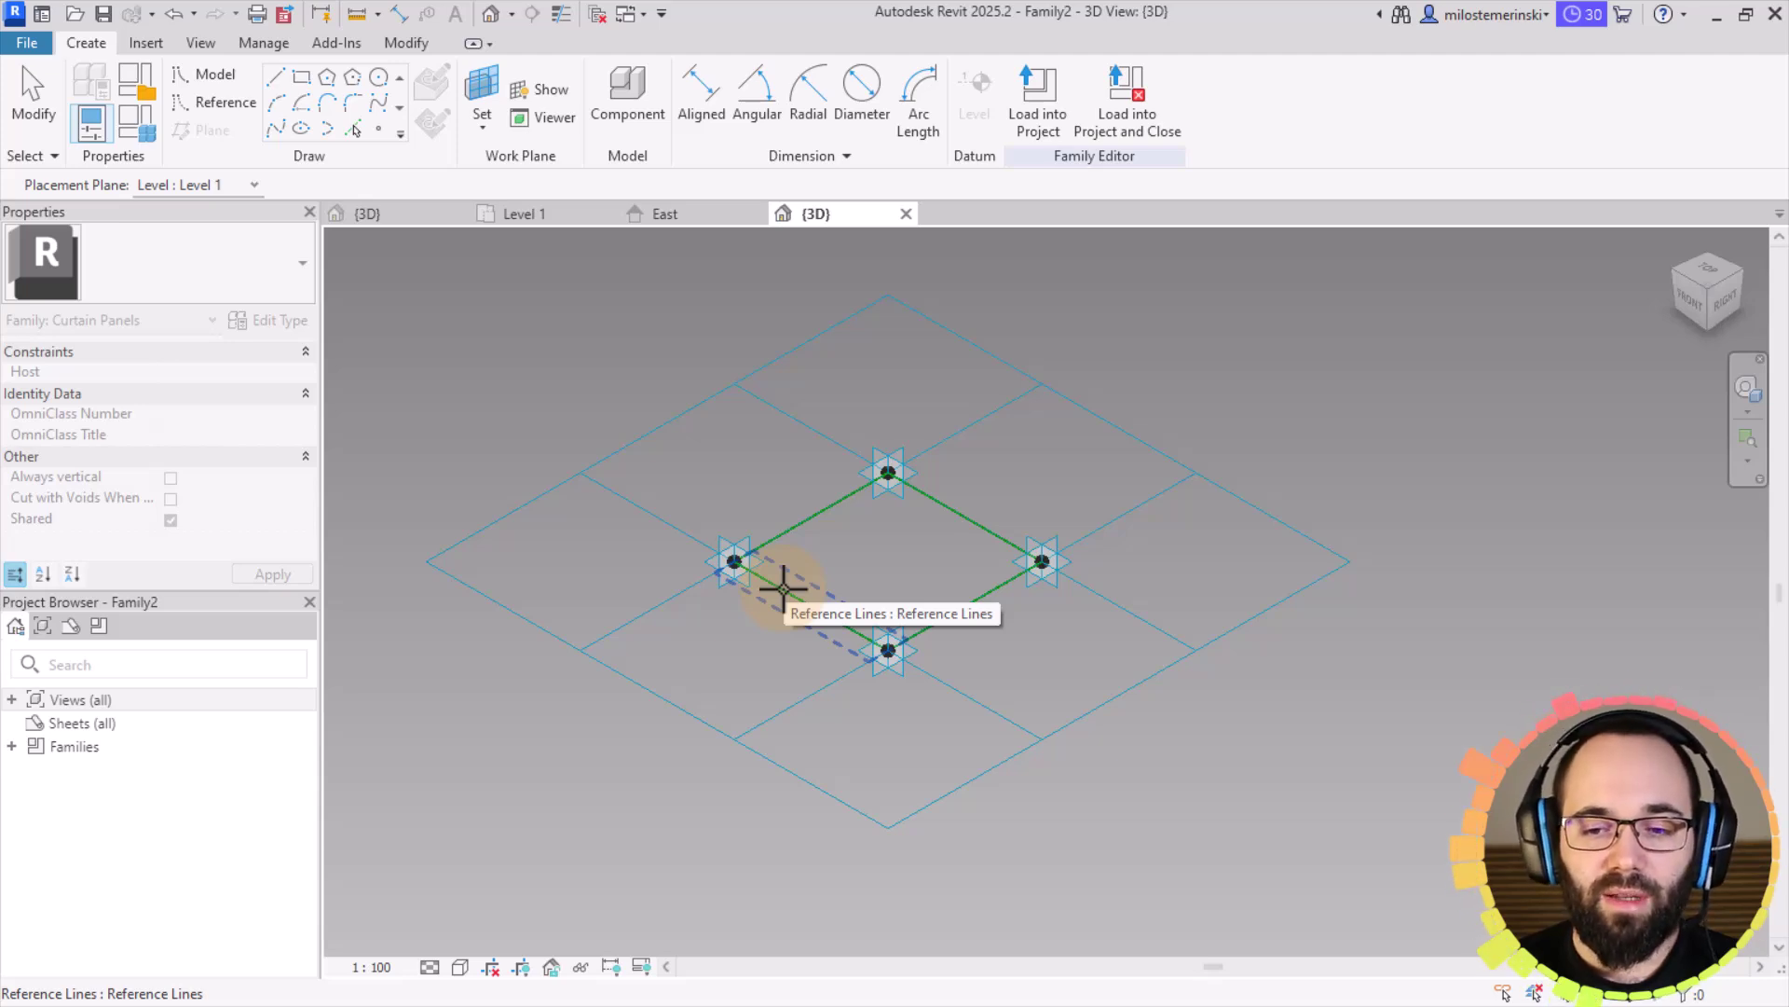
click(784, 590)
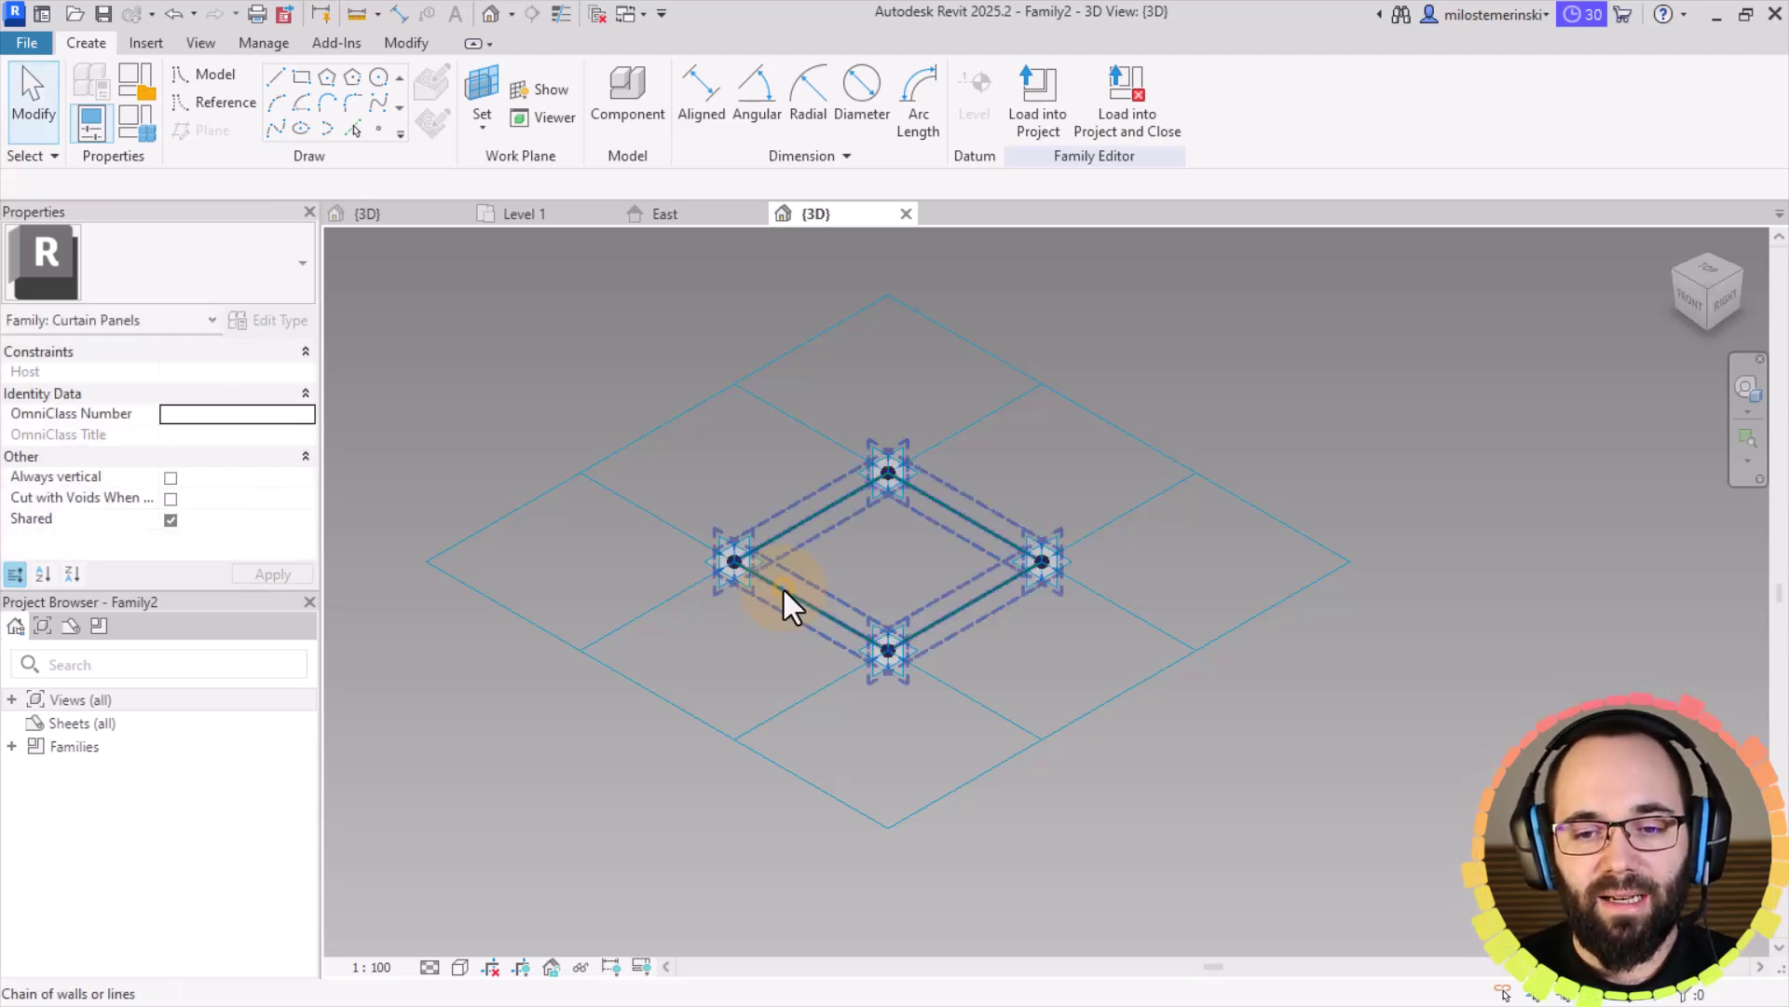
Step: Add an aligned dimension along the front-left side of the square, between its left and front corner points
scroll(785, 578, up, 3)
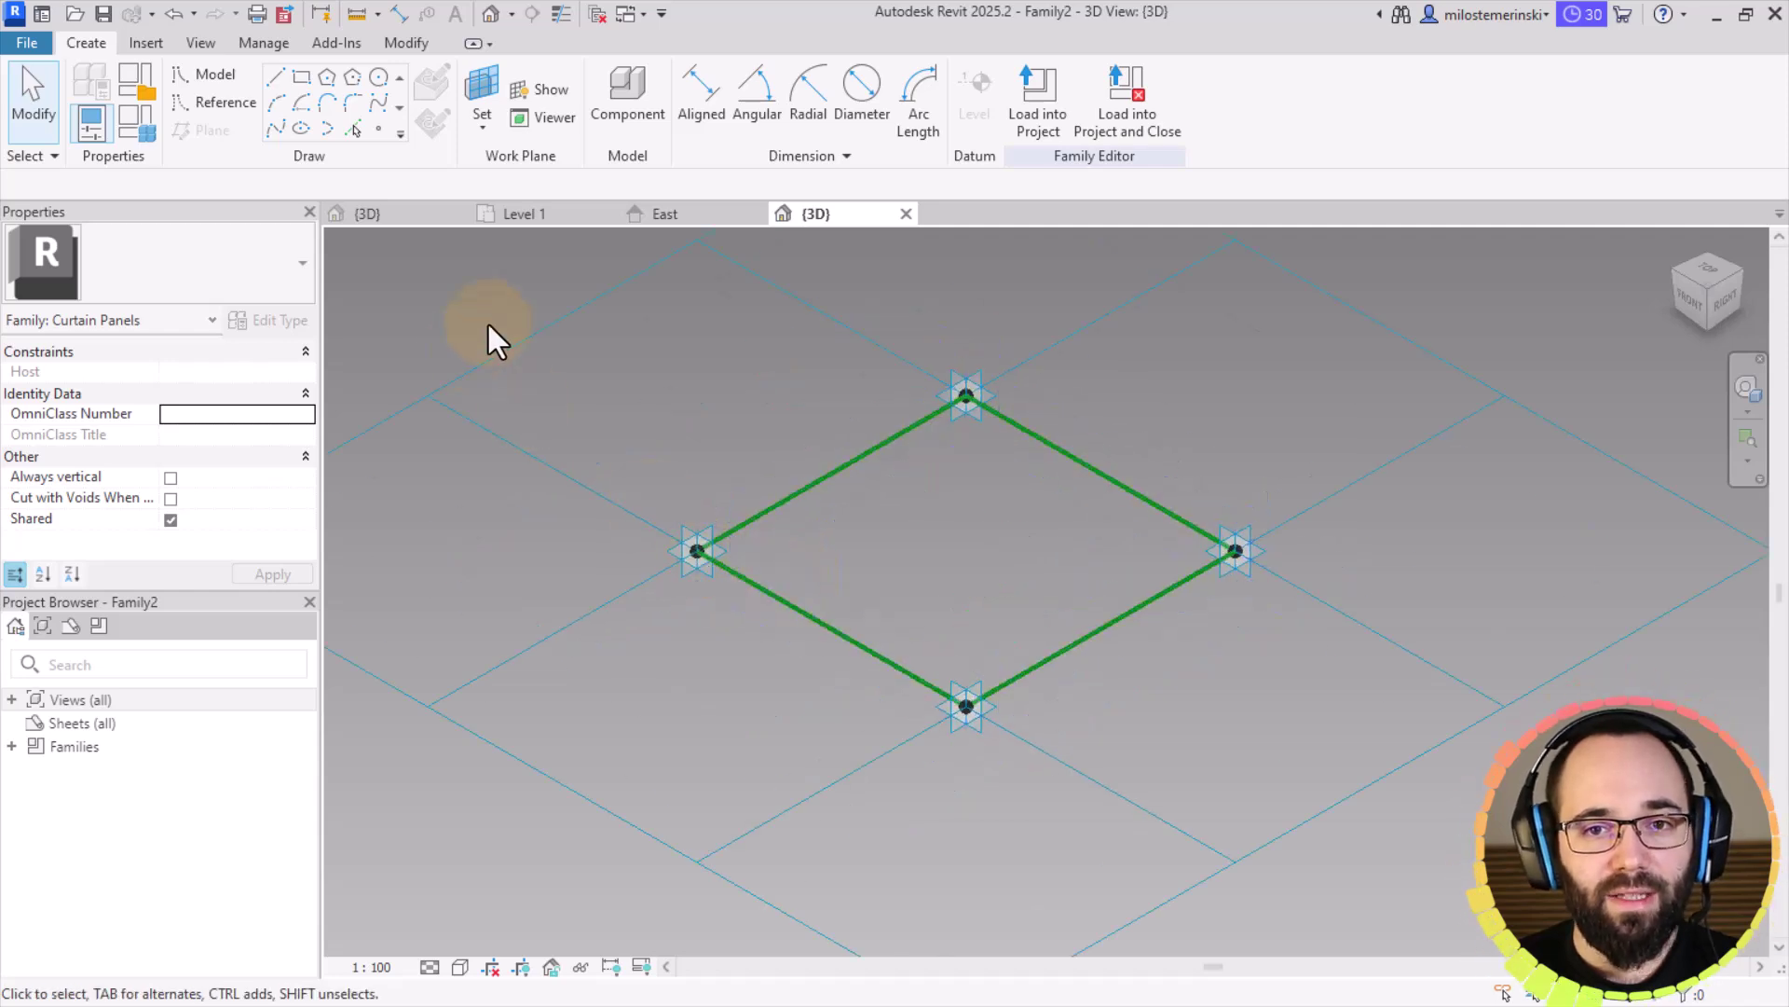
click(686, 119)
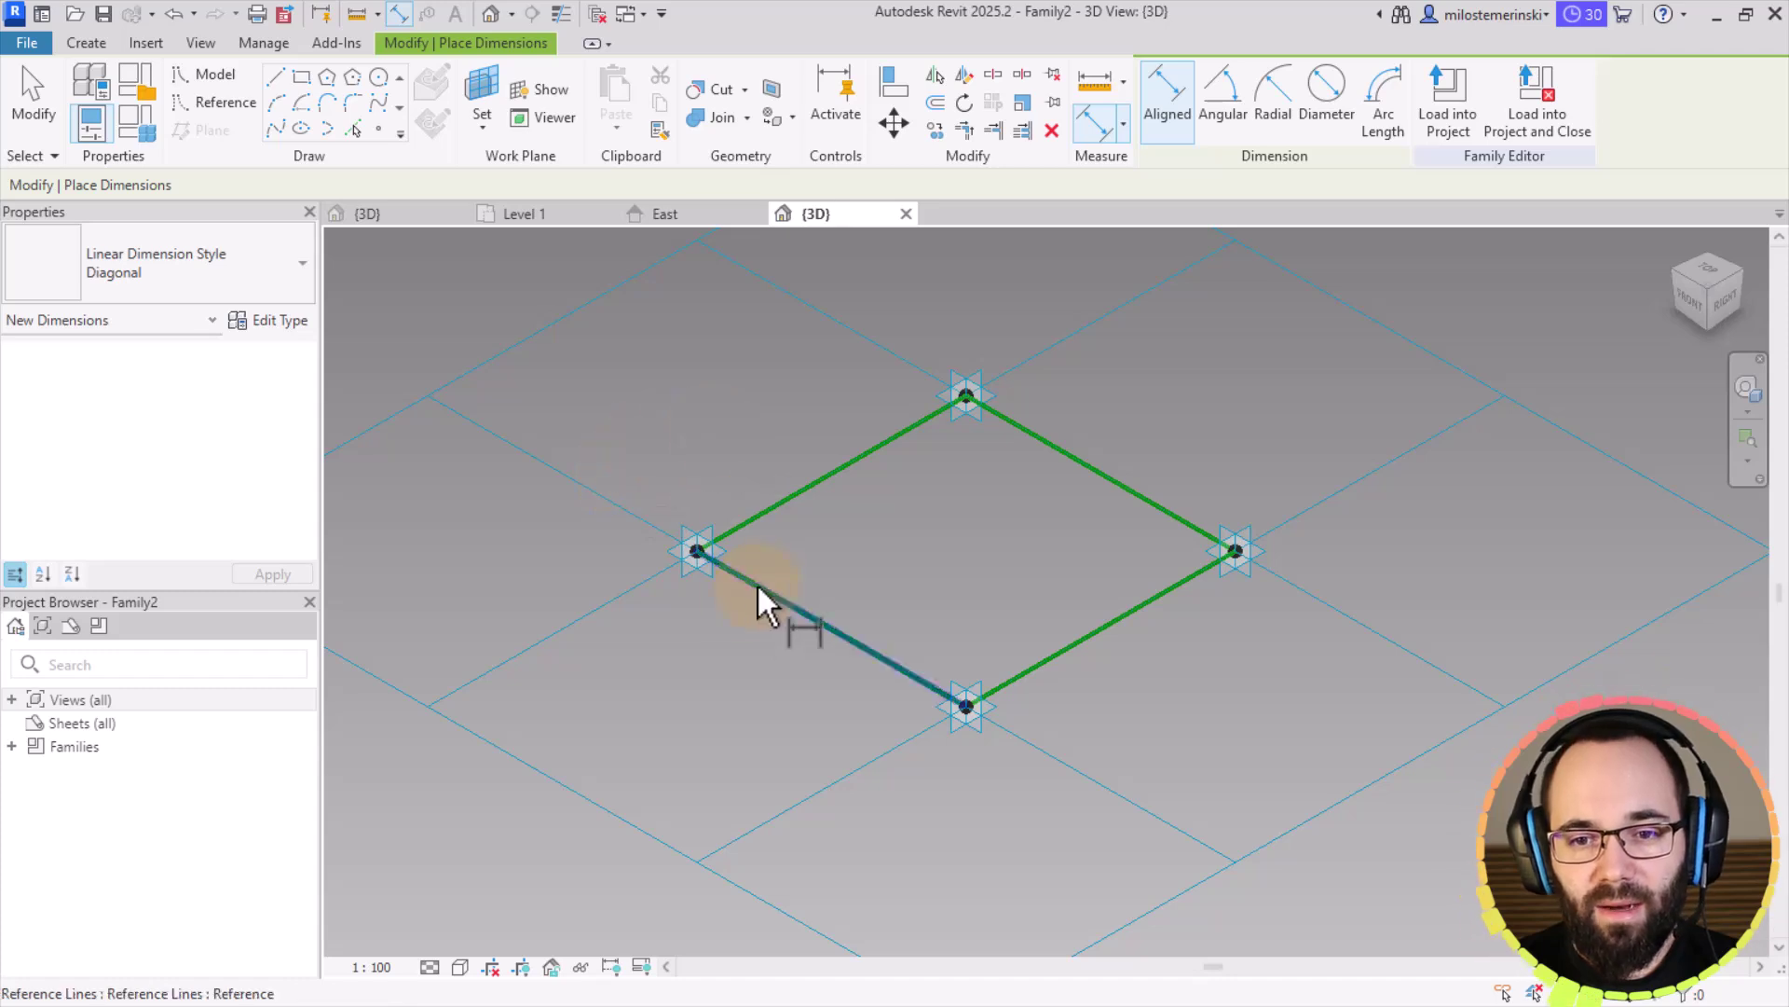
click(699, 548)
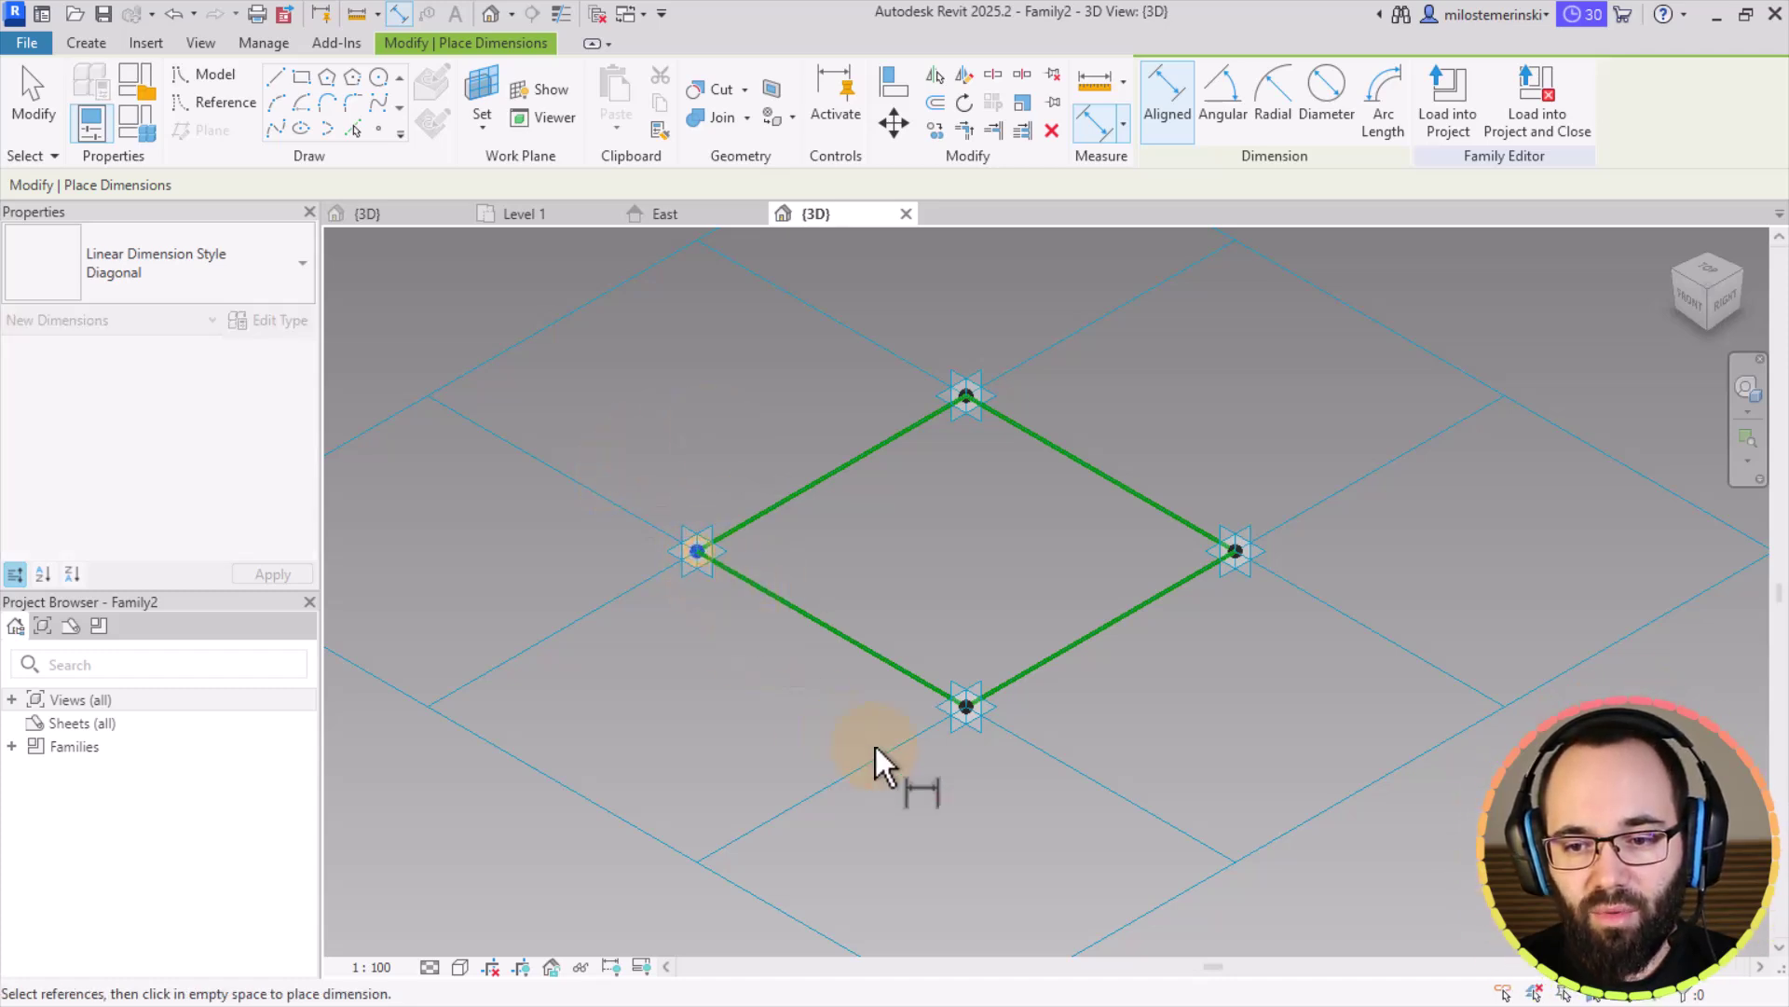
click(970, 706)
click(740, 699)
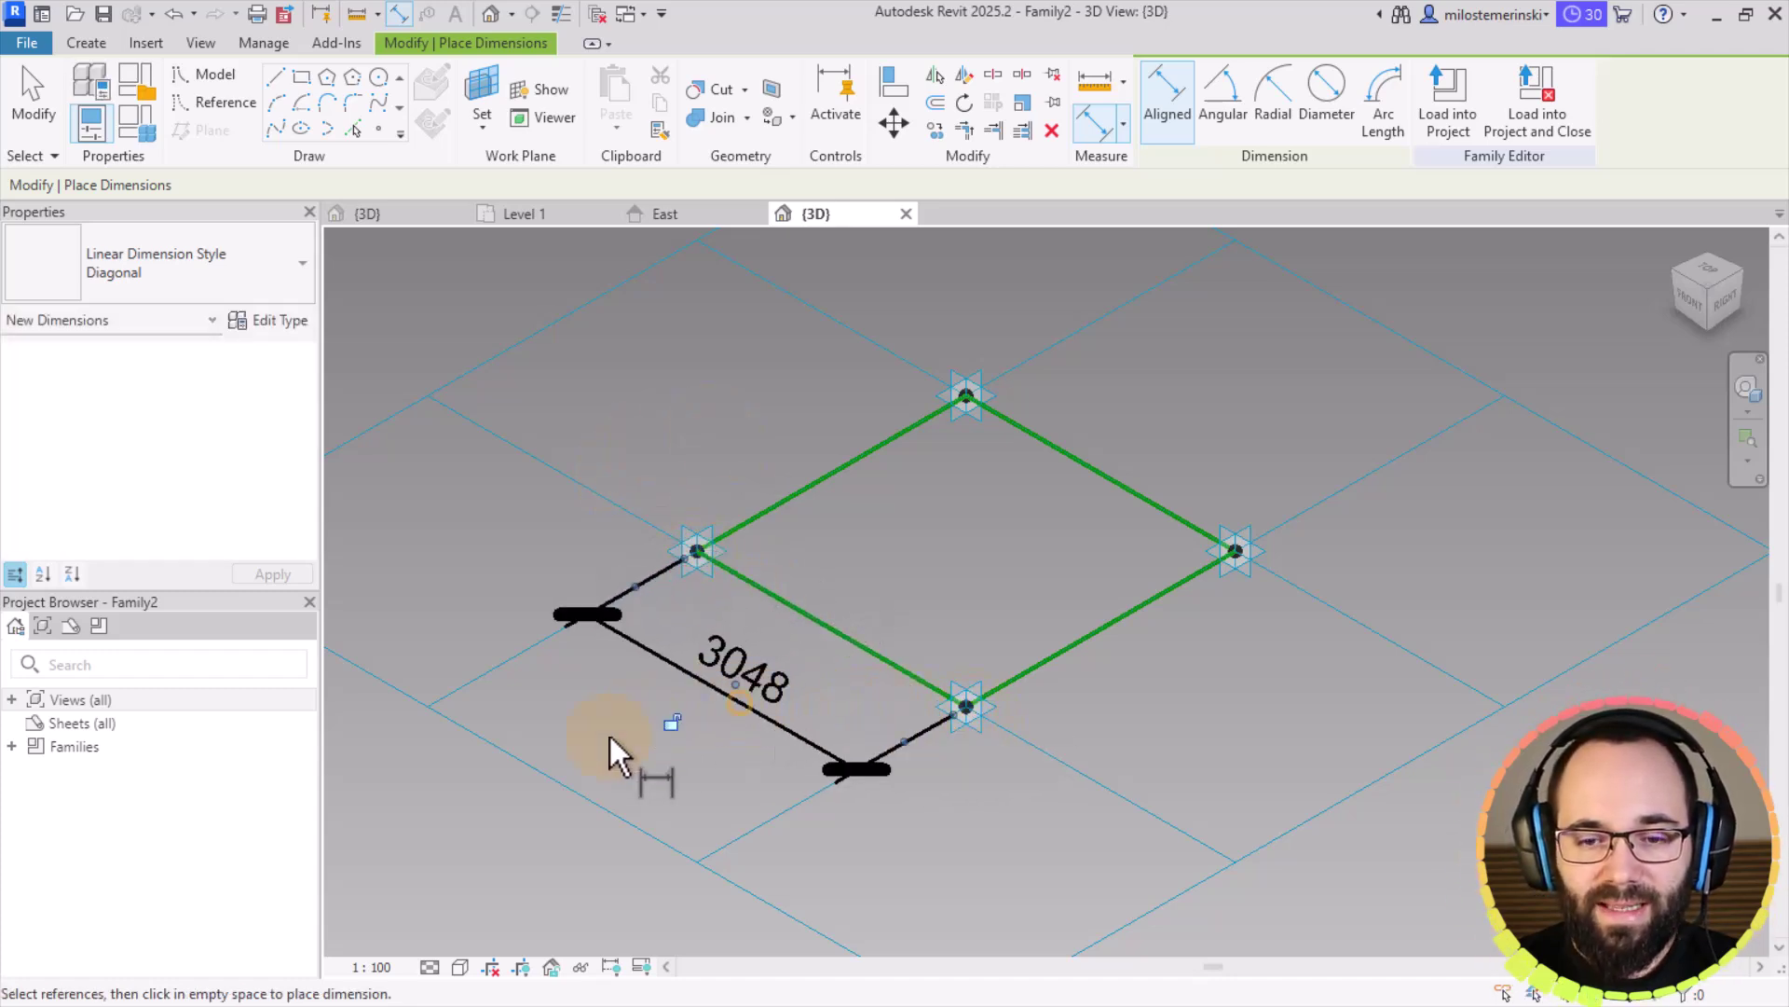
Step: Set the work plane from the back-right reference line and add an aligned dimension between that side's two corner points
click(482, 104)
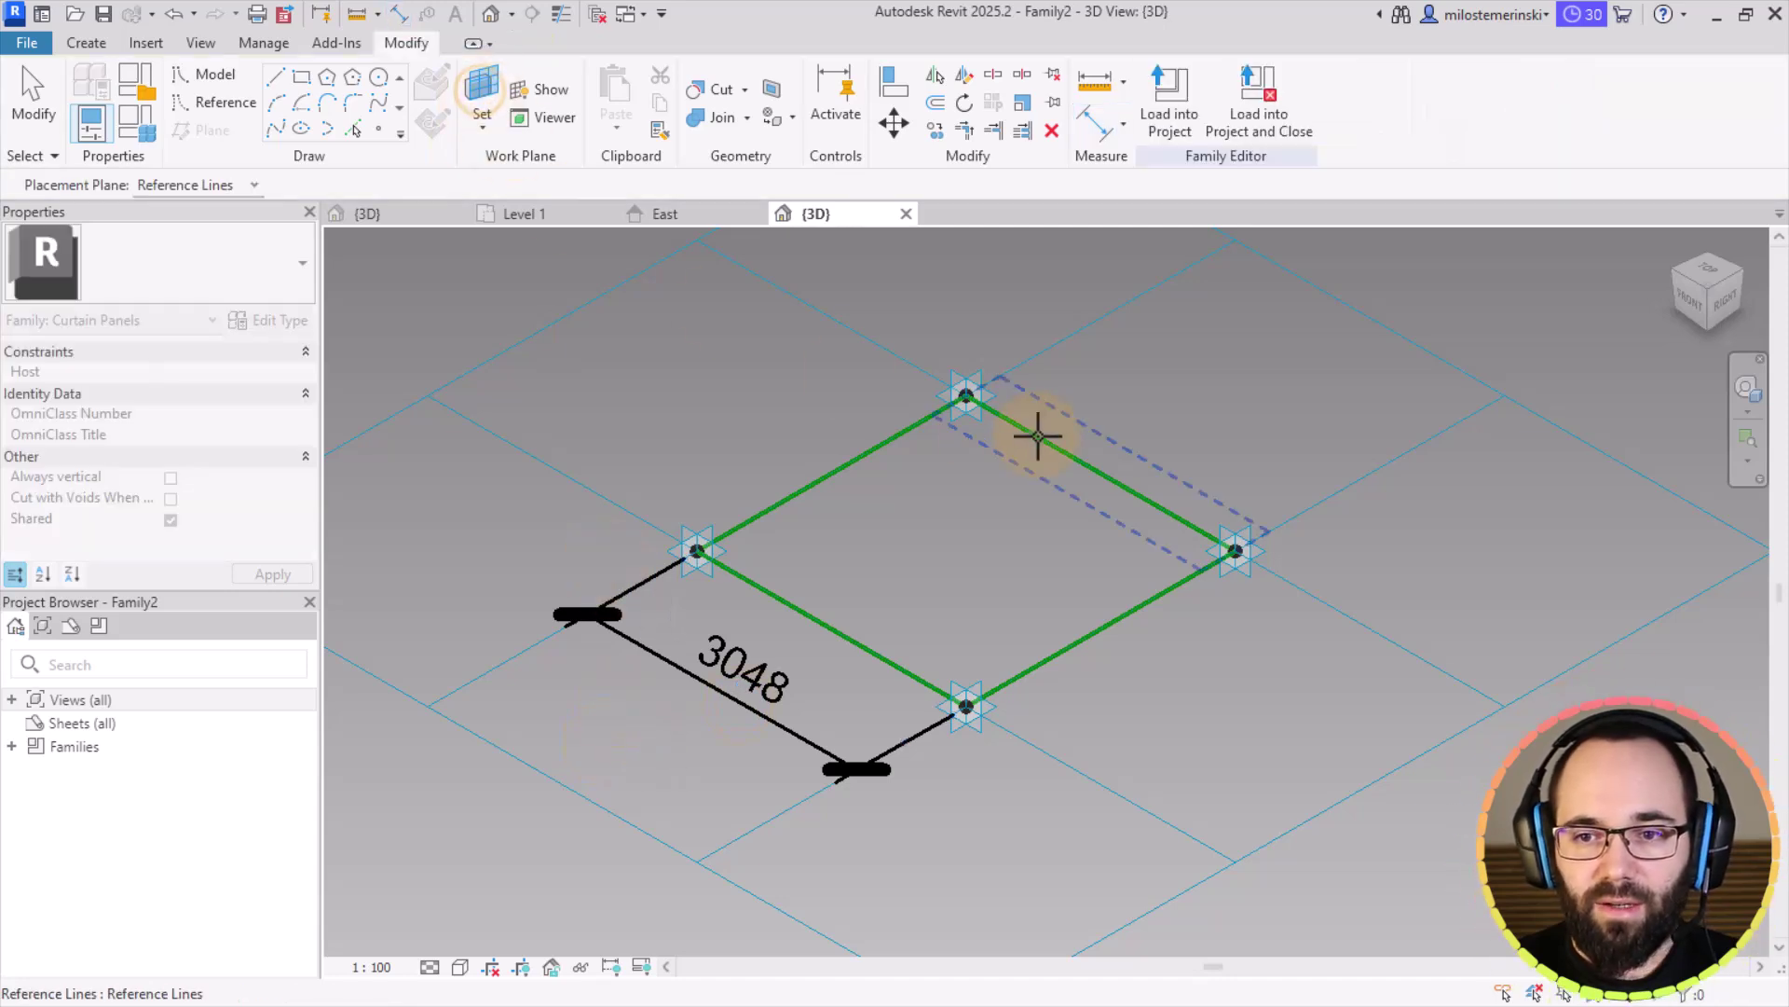
click(1019, 421)
click(969, 396)
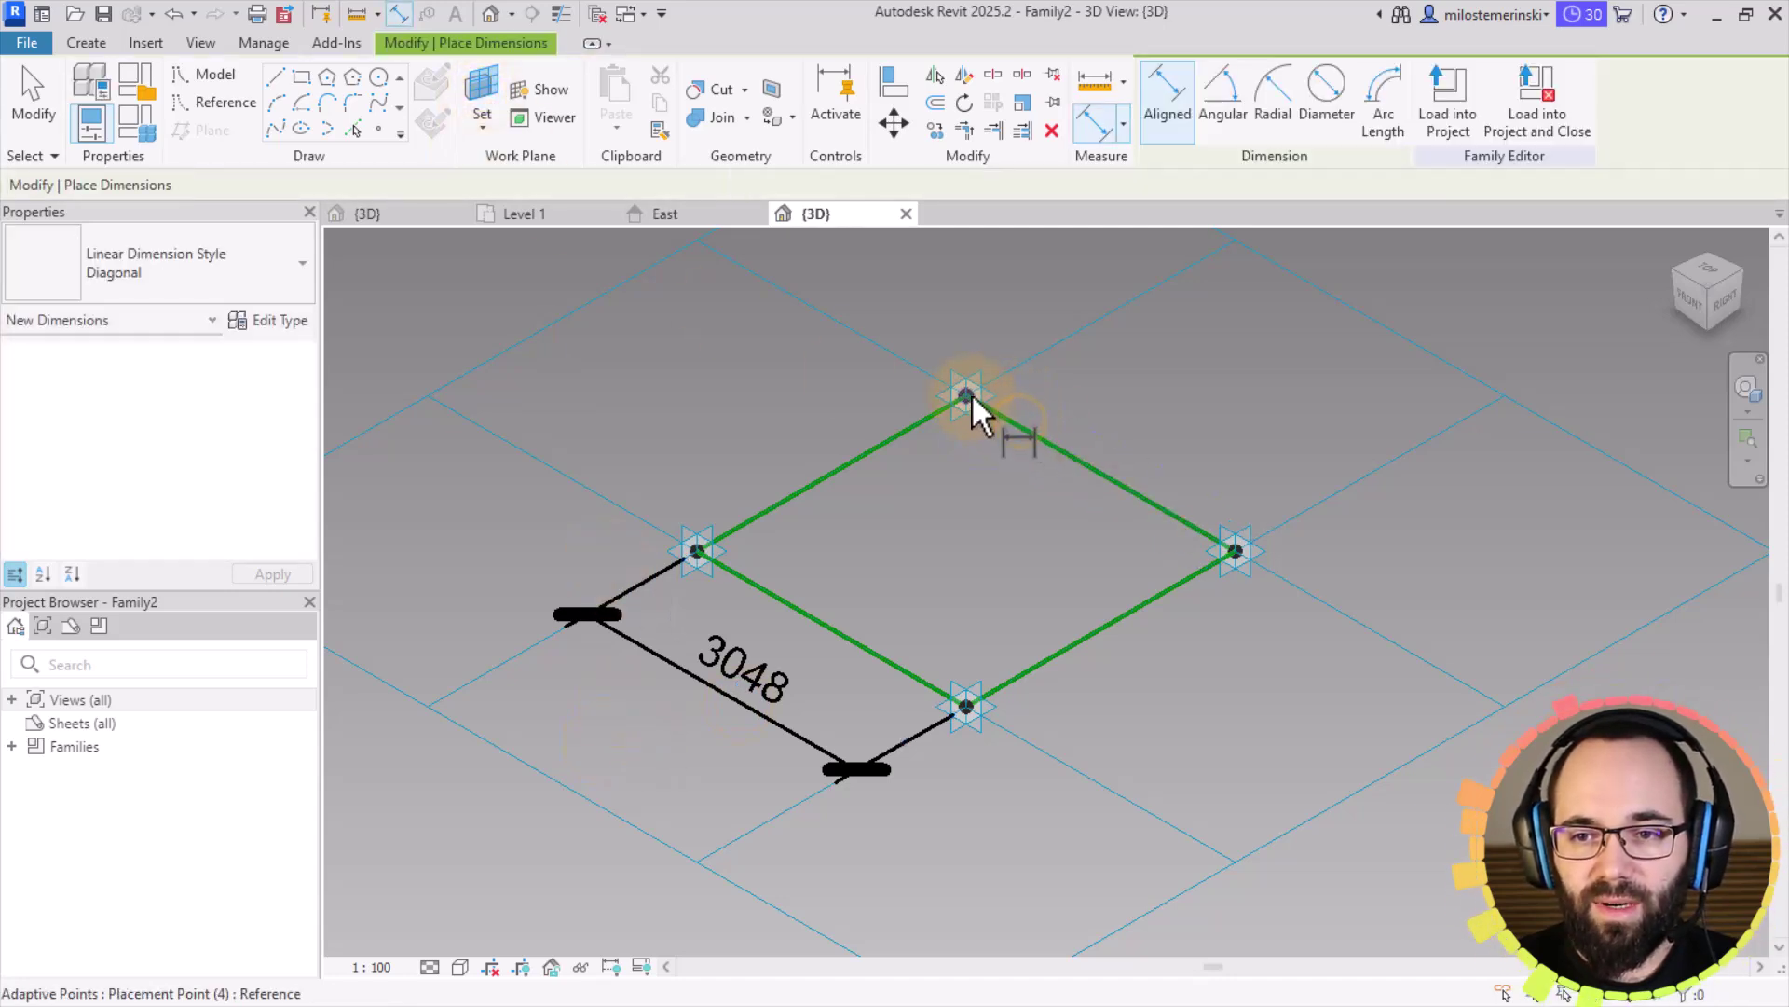
click(1235, 548)
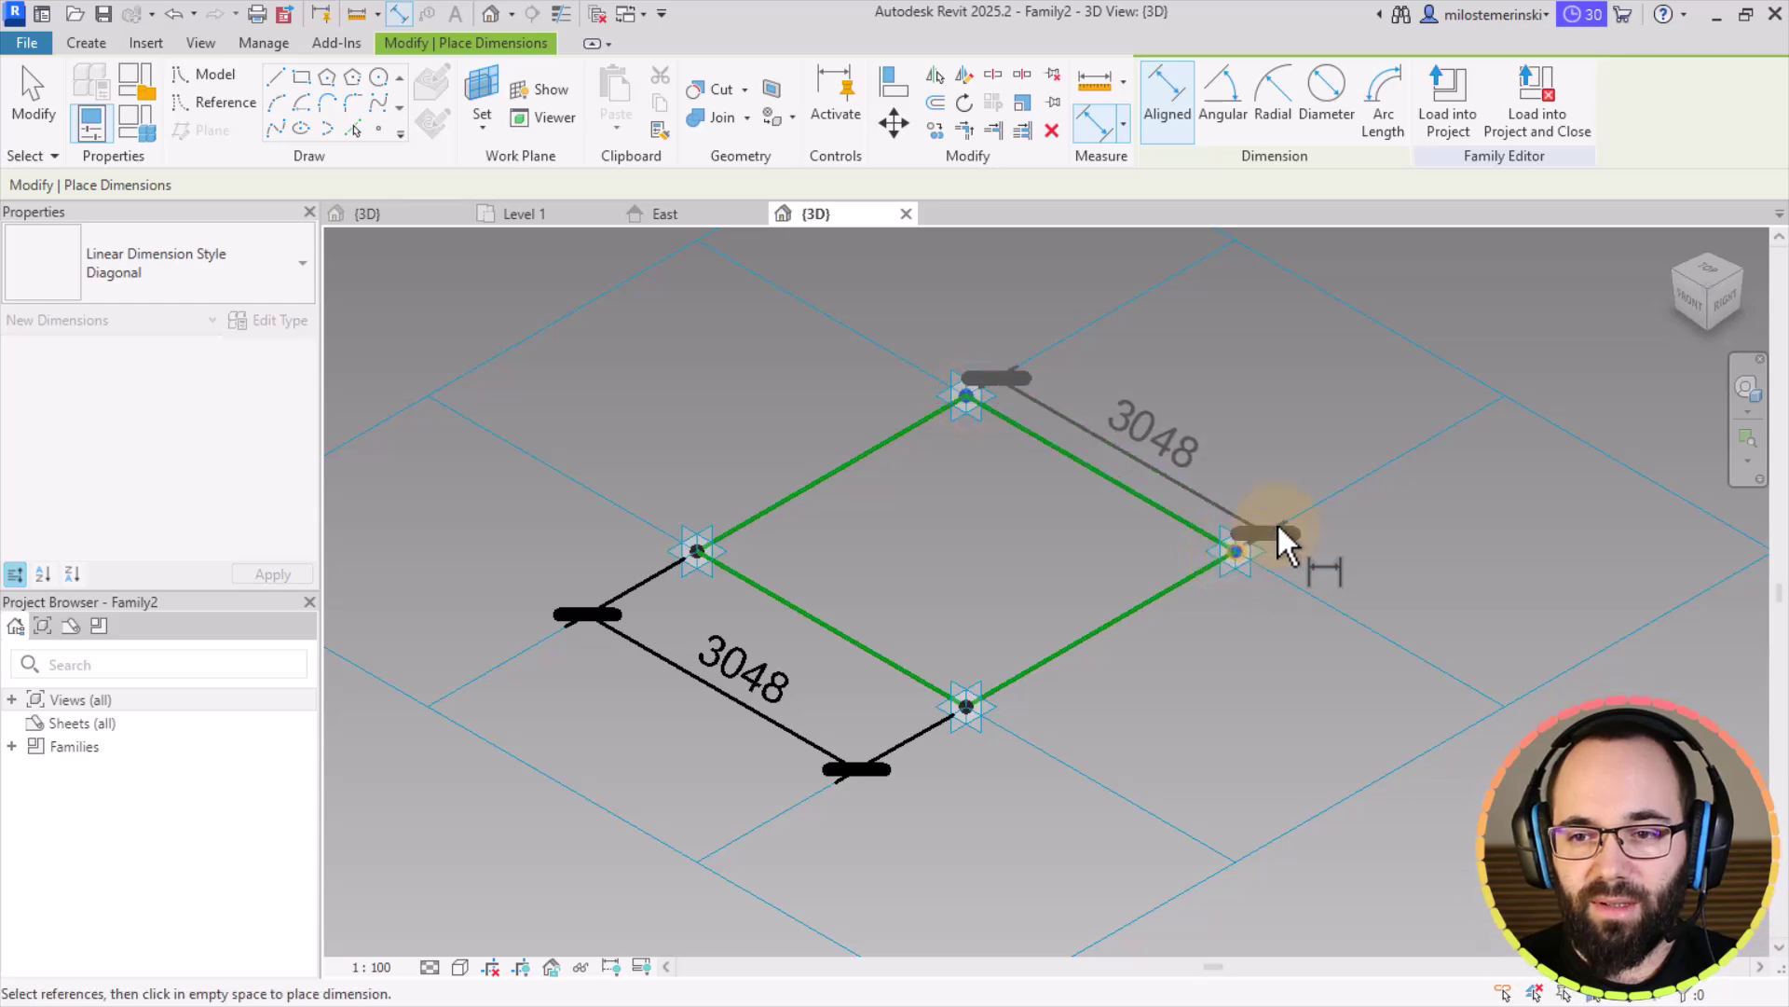
click(1400, 528)
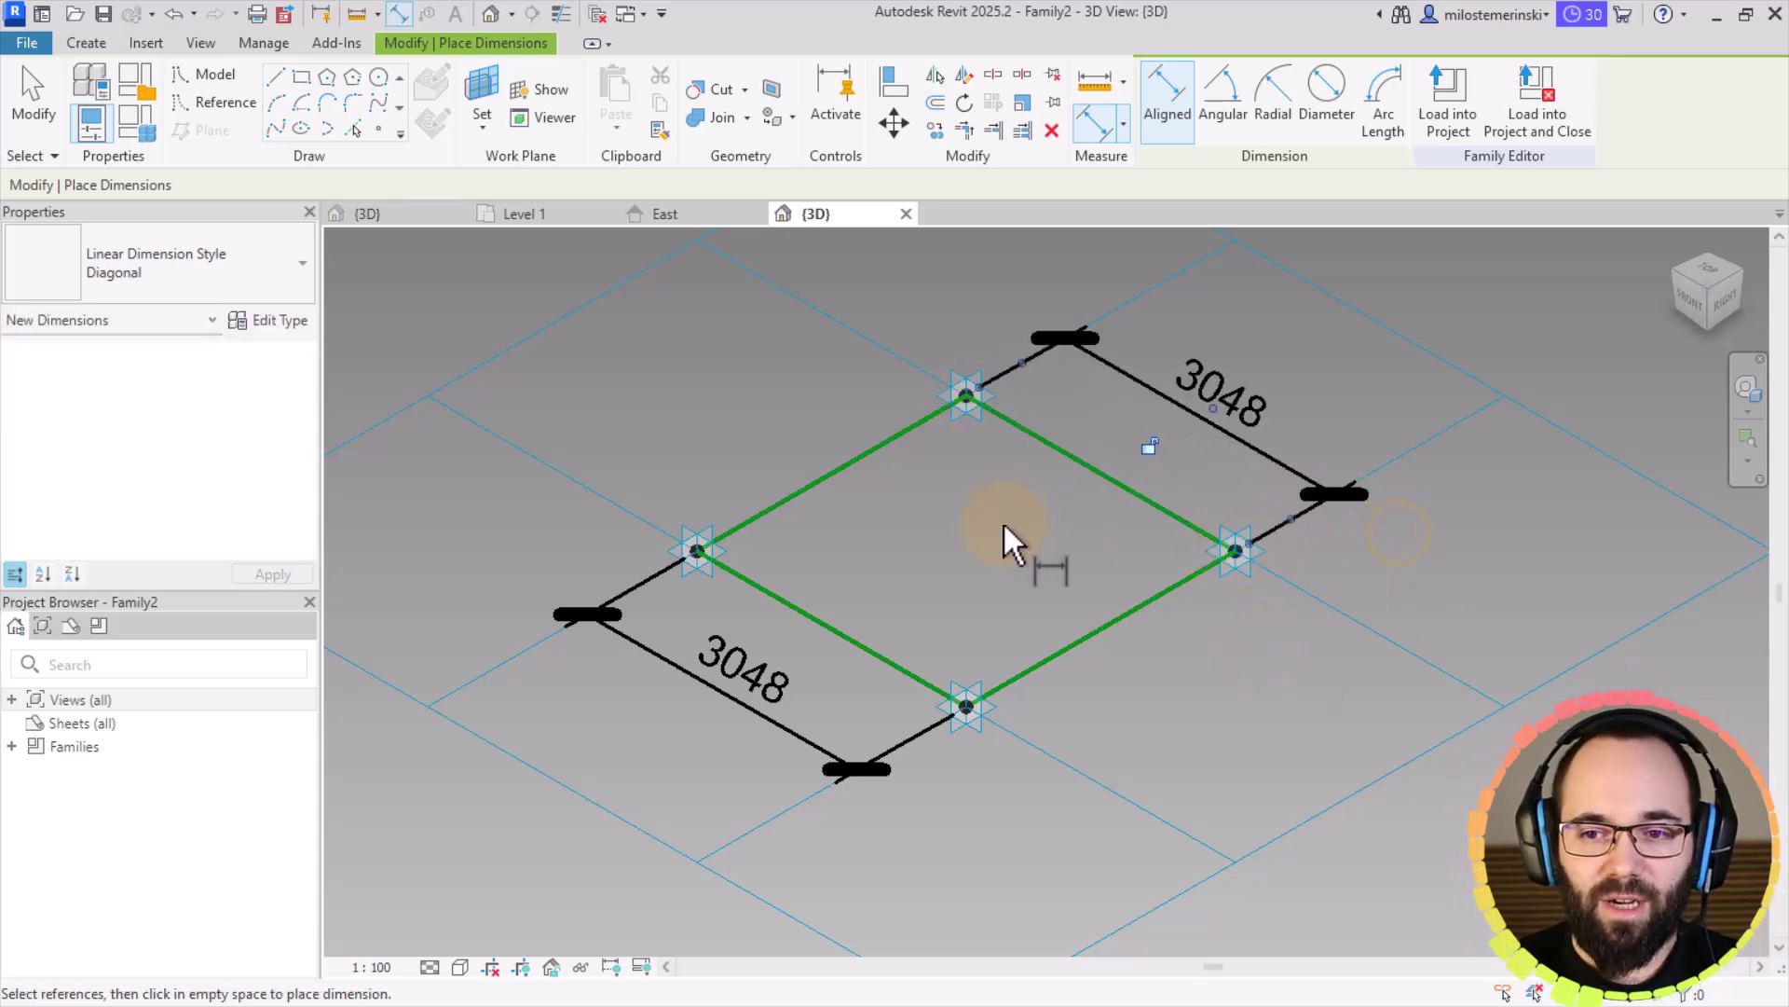
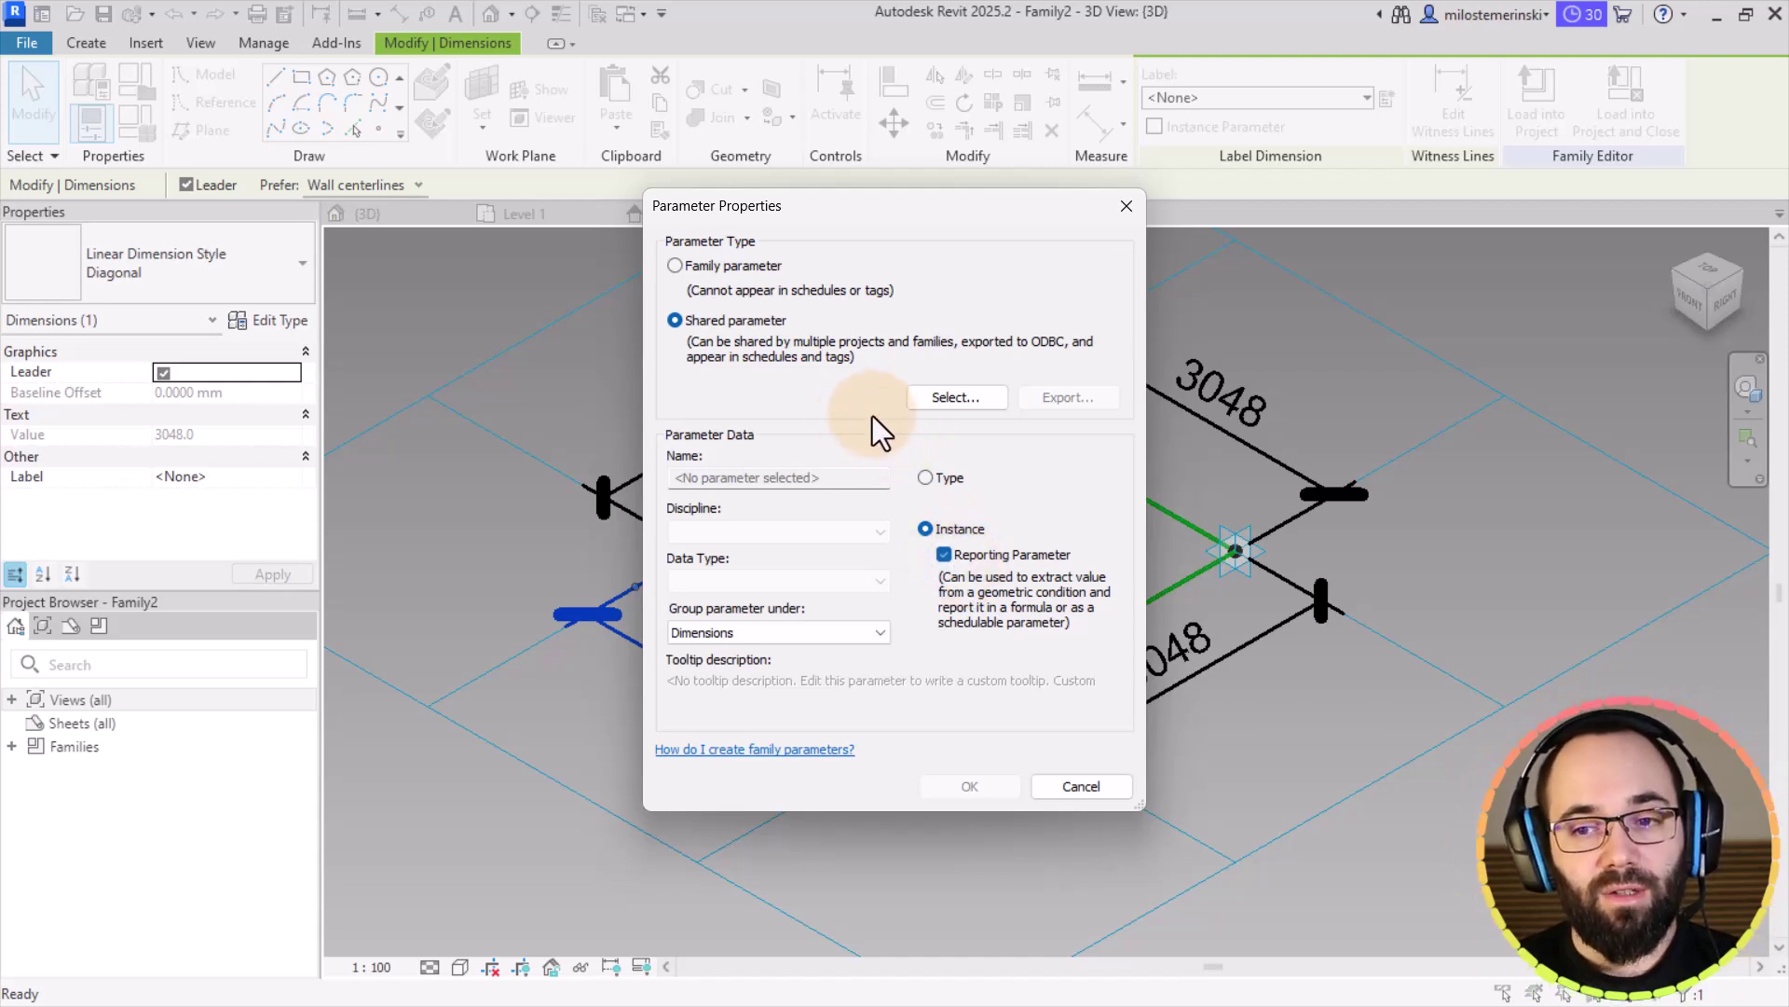
Step: Create a shared parameter file named Test parmeter on the Desktop for the dimension's new shared parameter
click(926, 406)
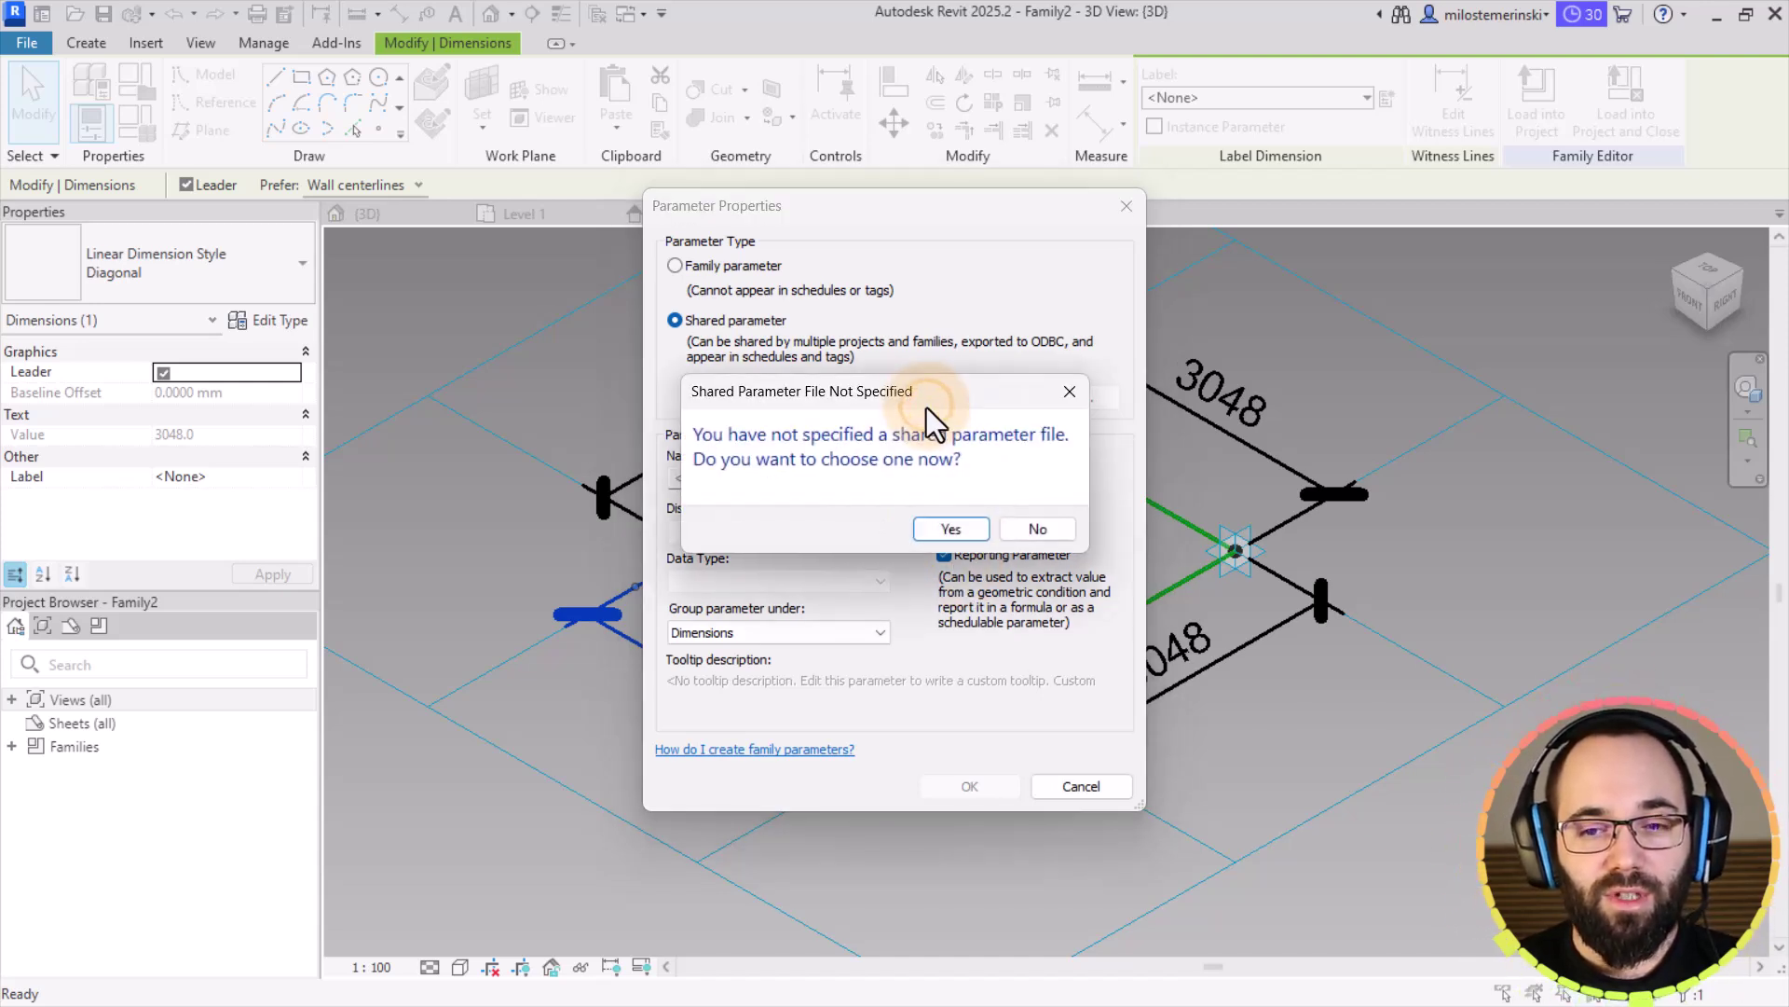
click(932, 533)
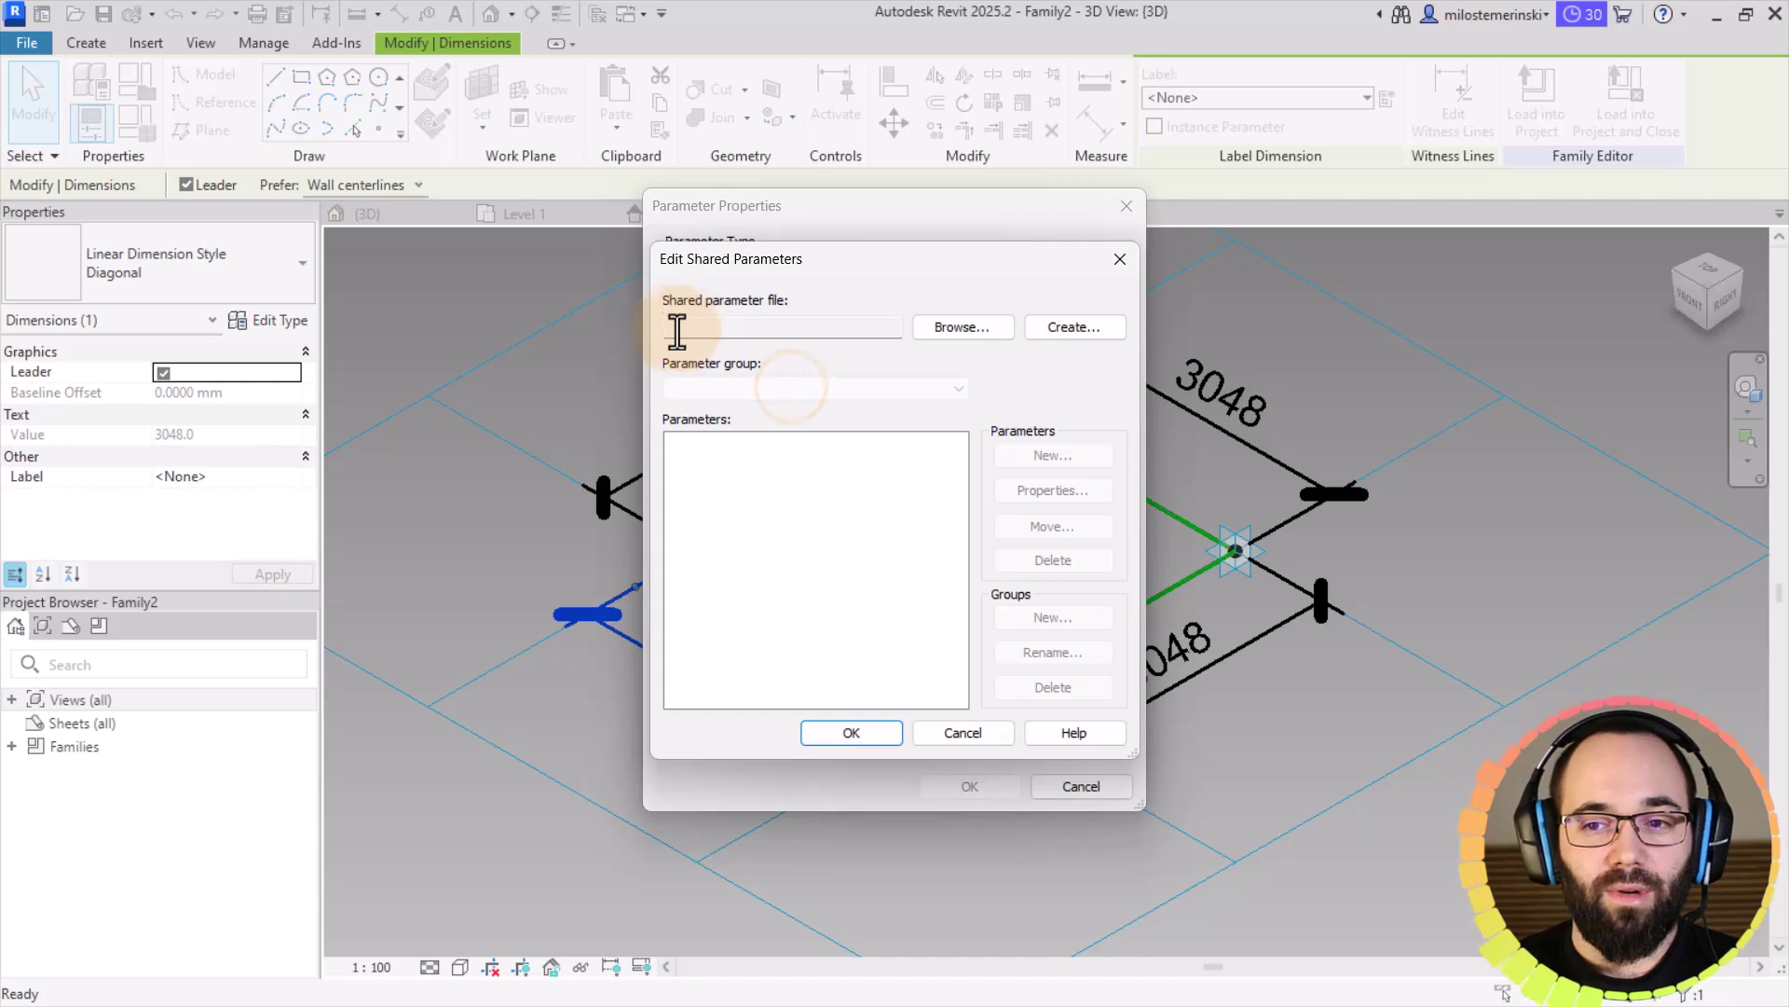
click(1062, 328)
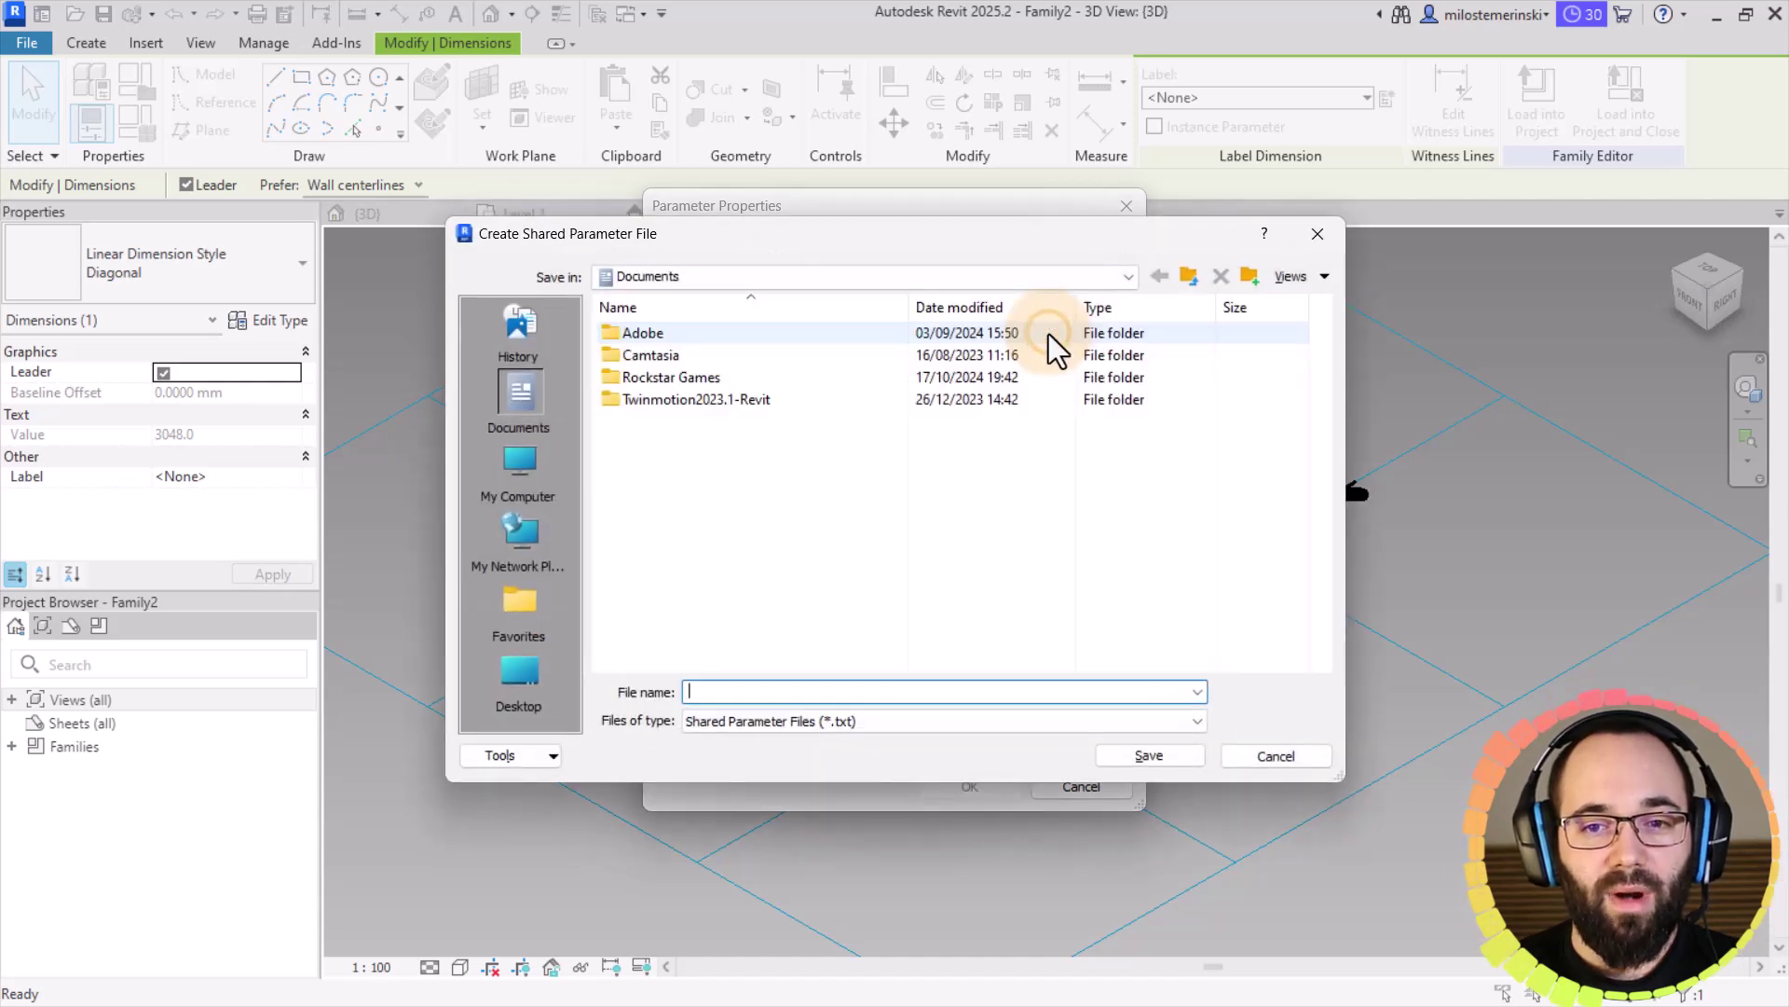
click(519, 675)
click(728, 691)
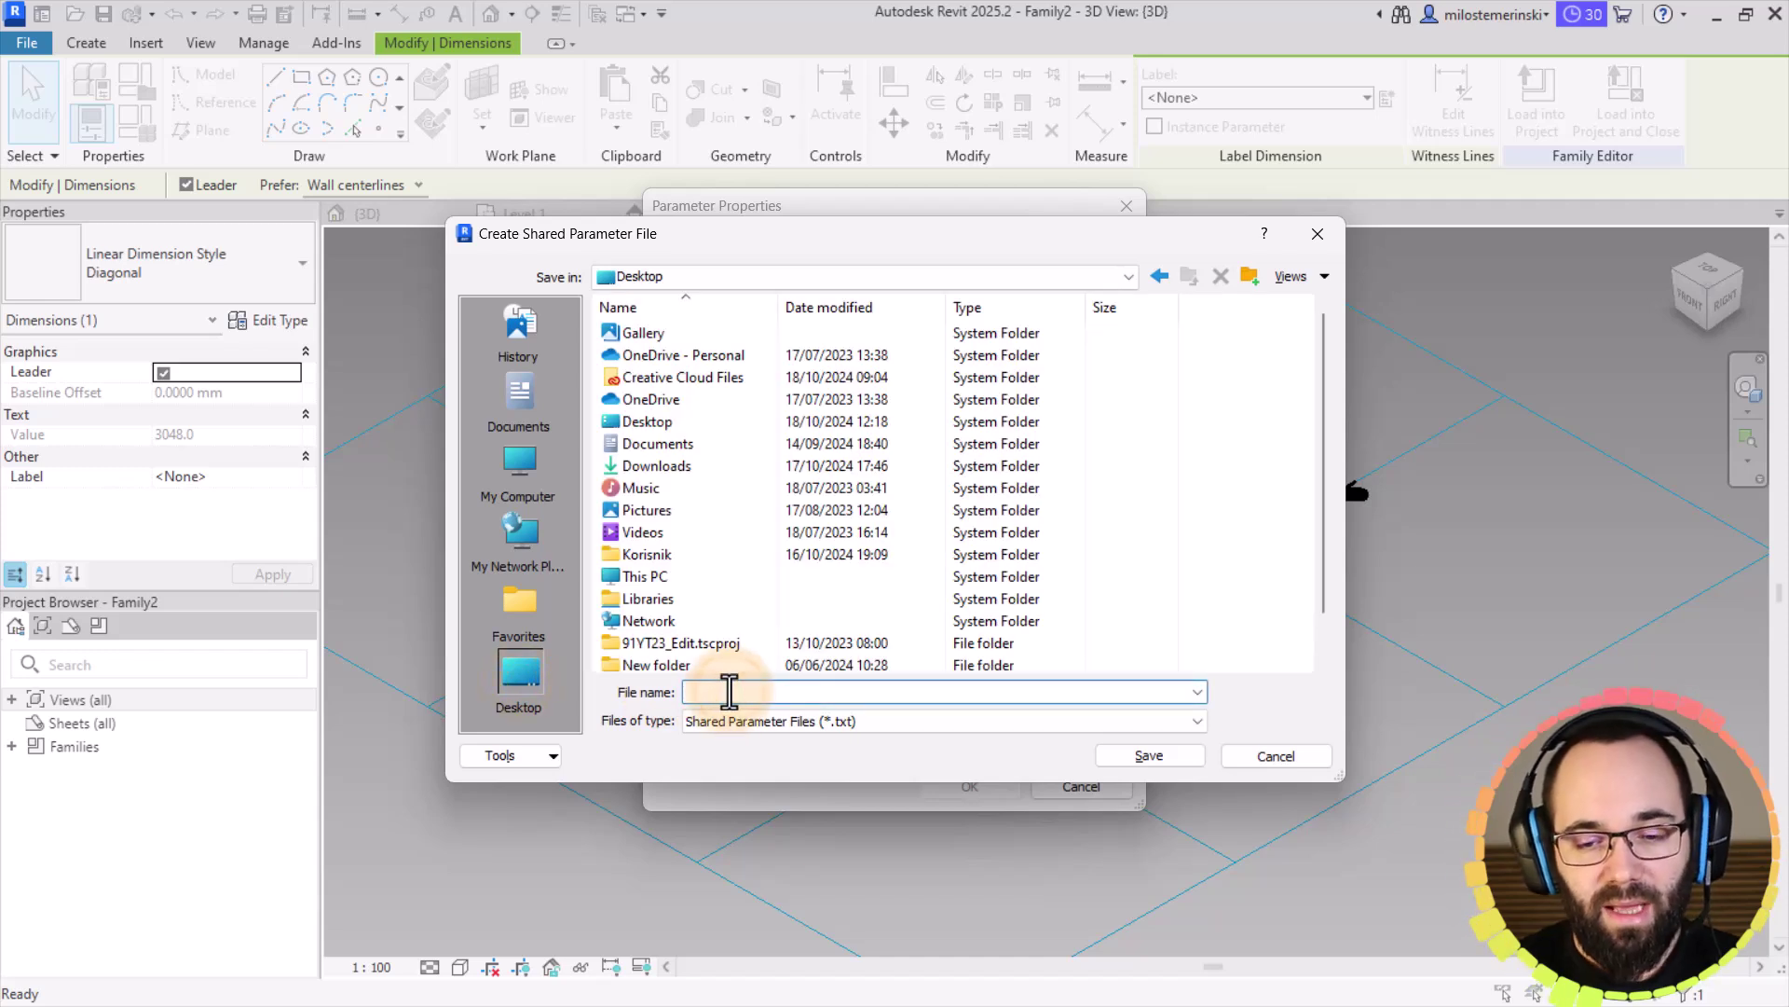
text(Test )
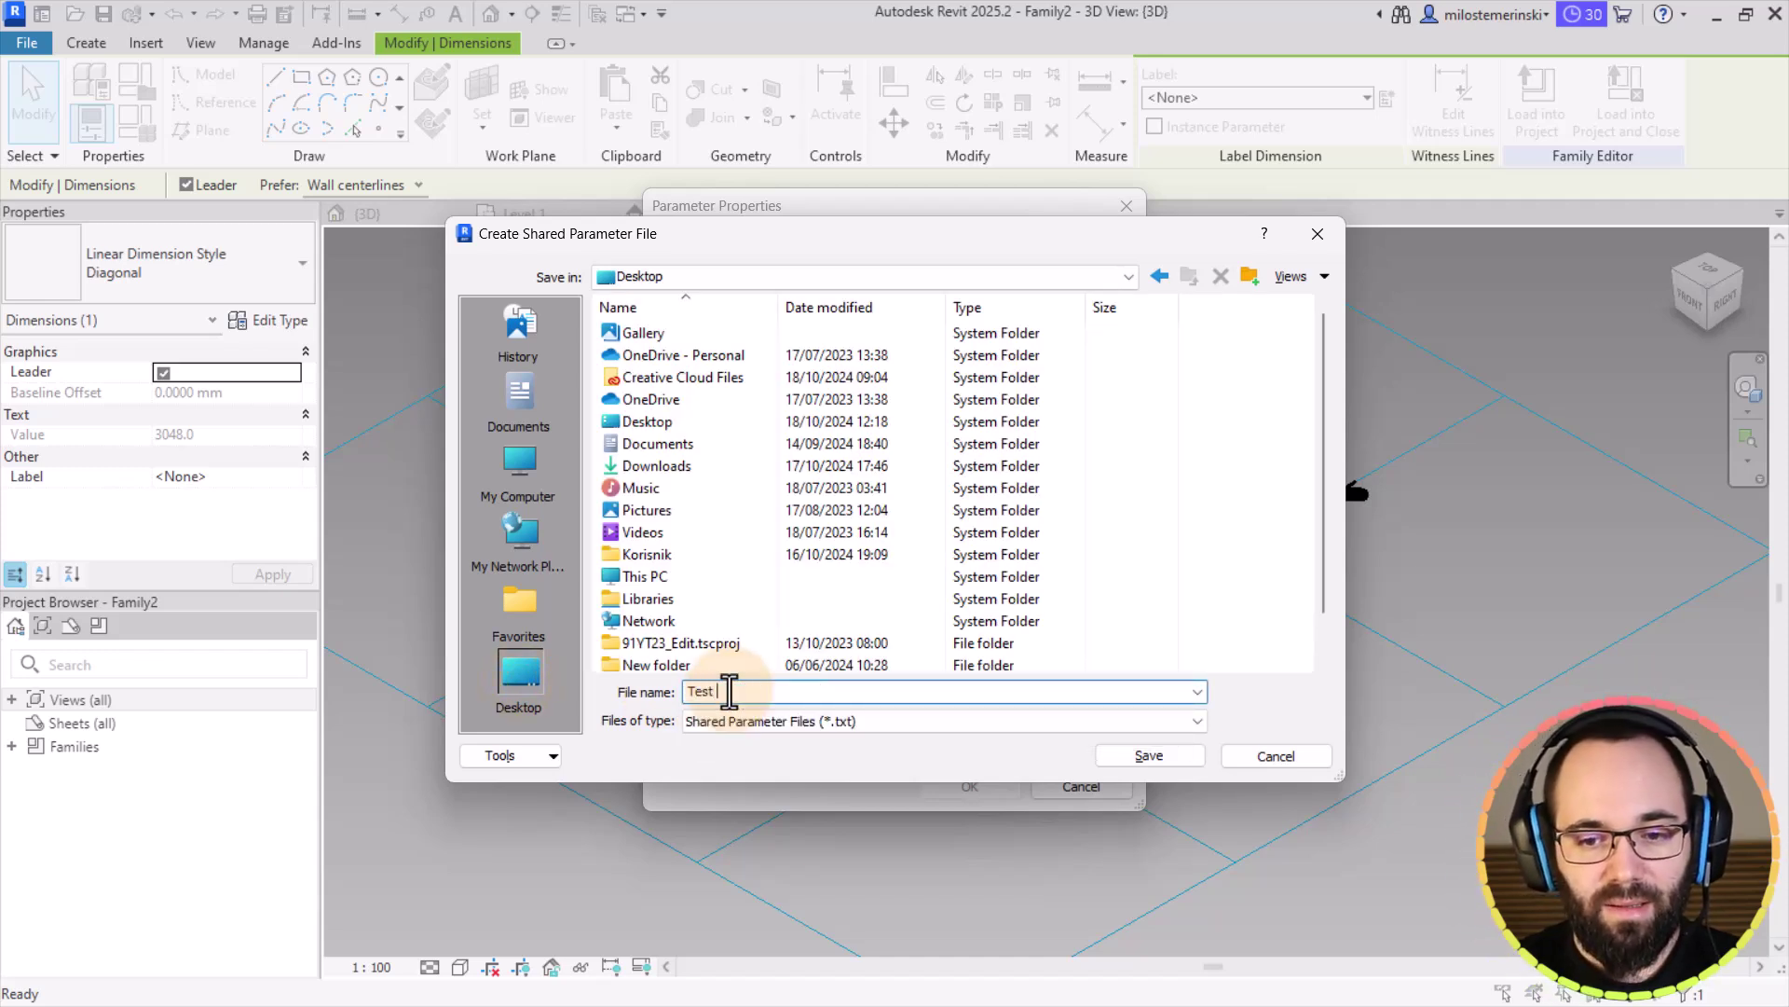
text(parem)
key(BackSpace)
key(BackSpace)
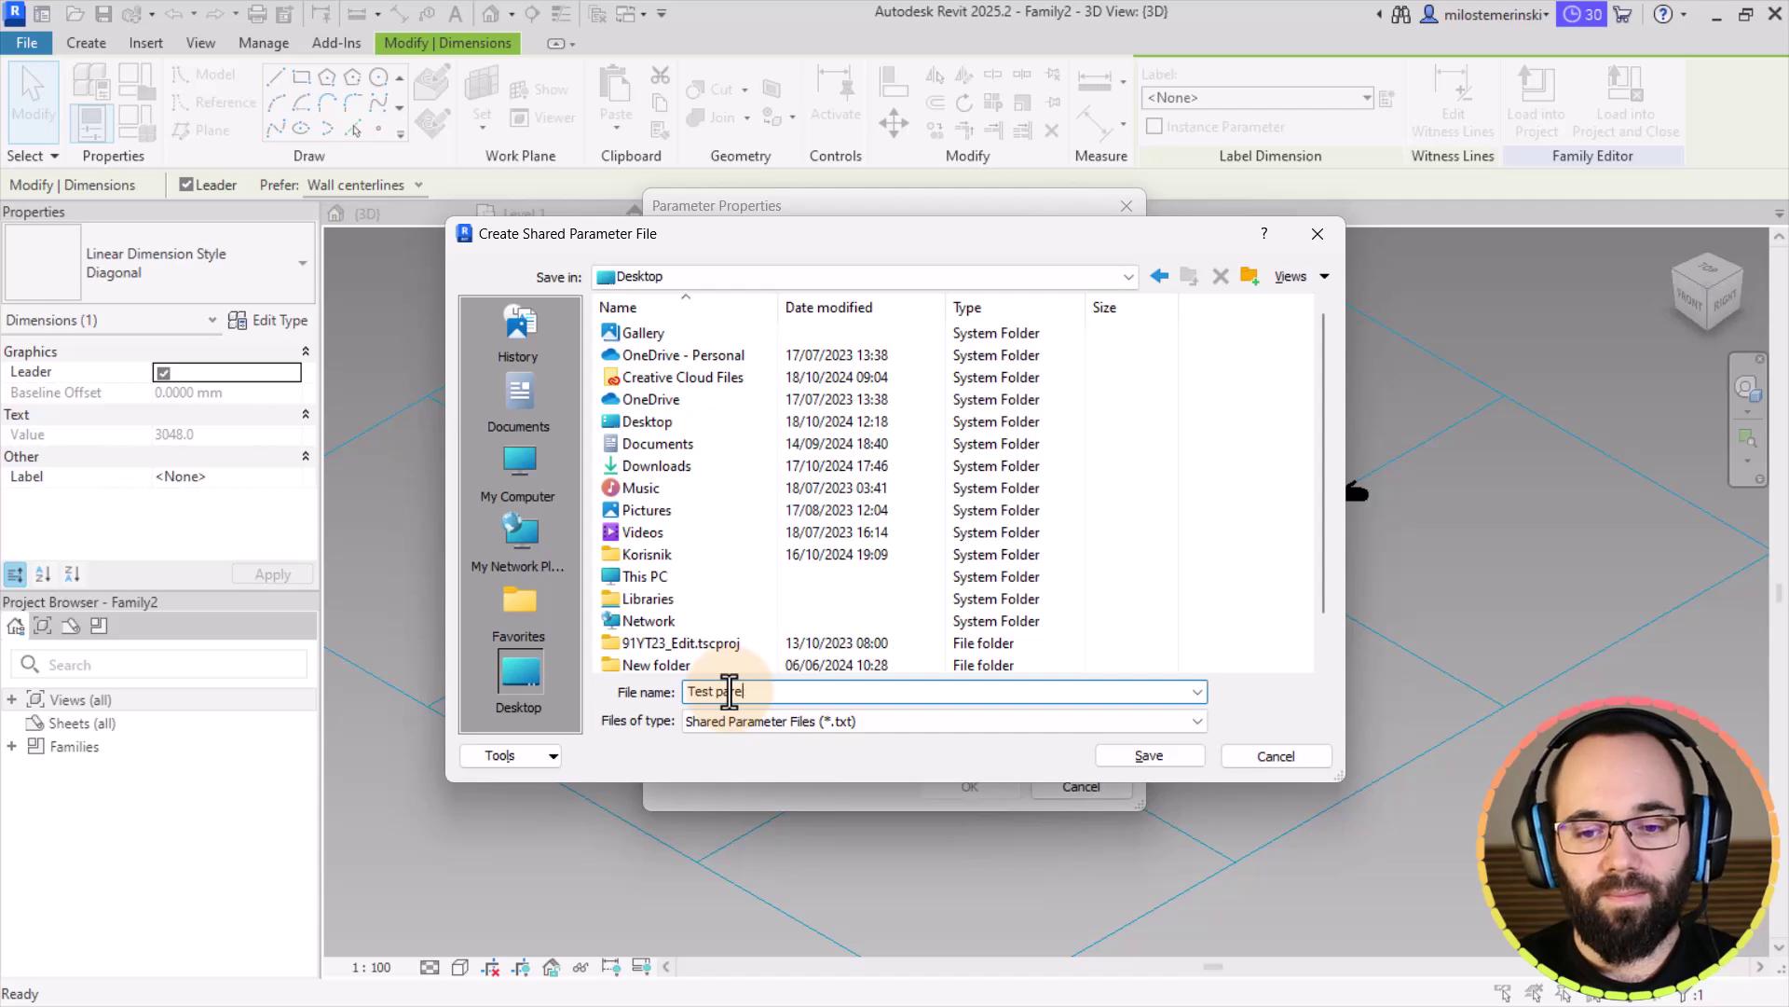
text(ameter)
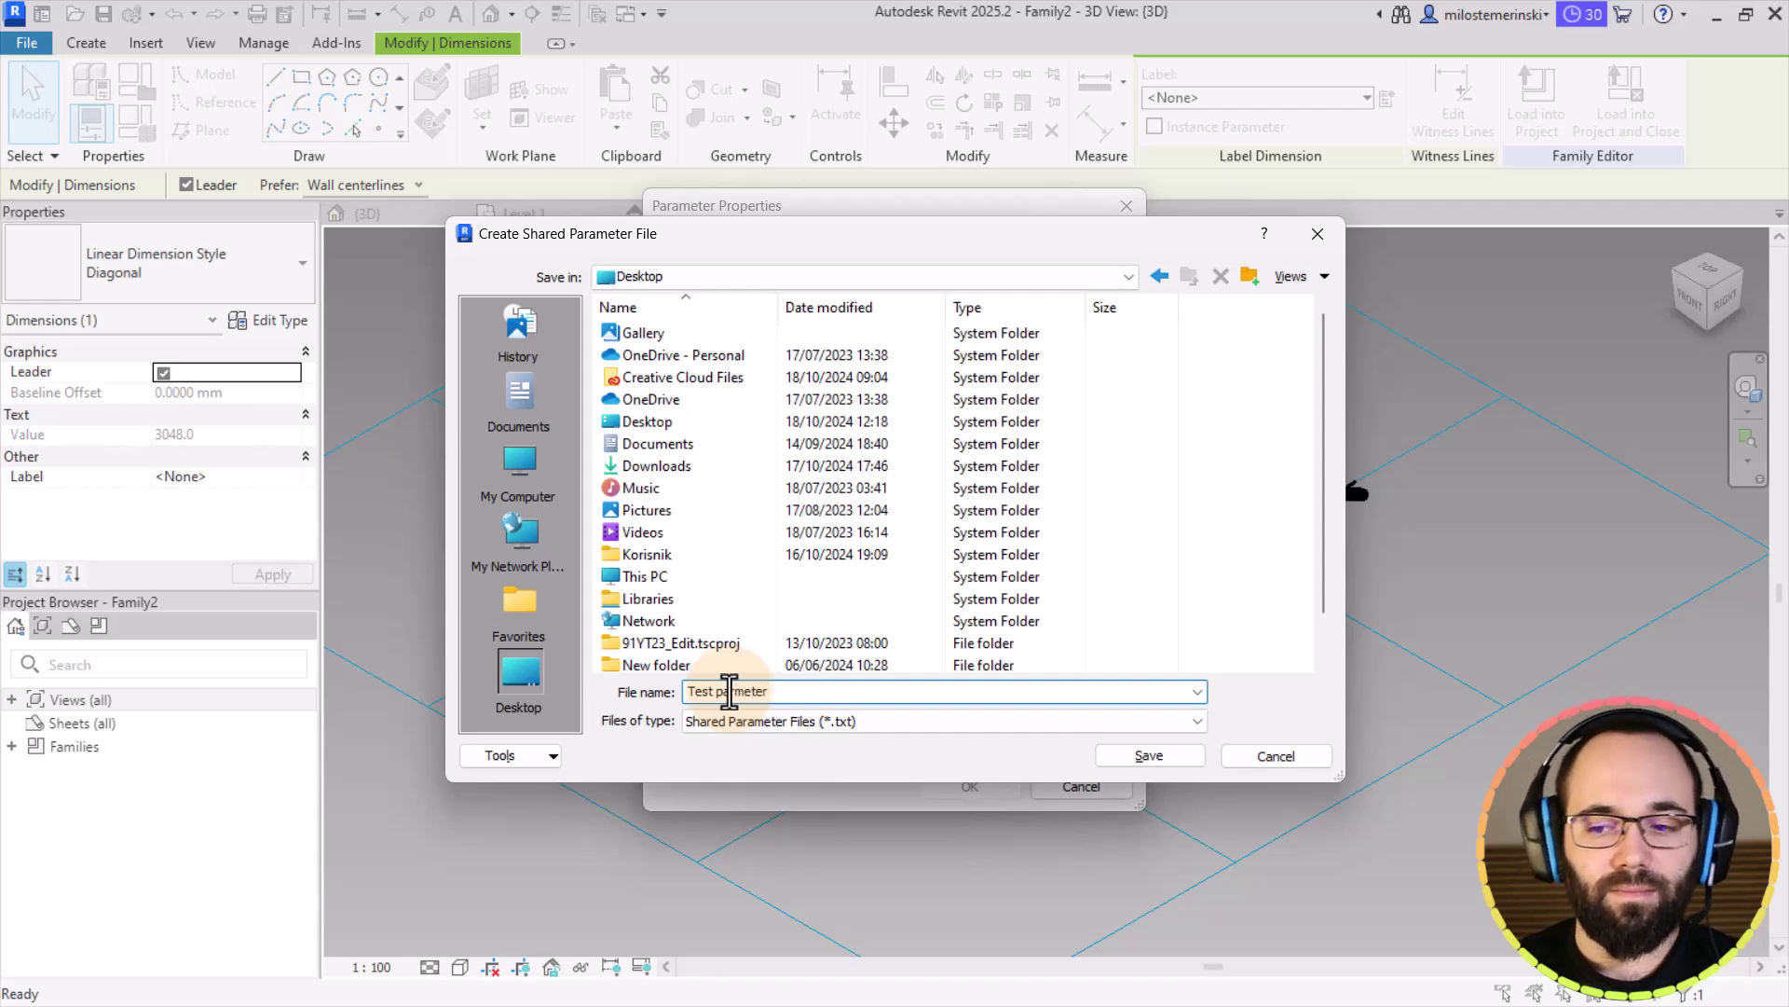
click(1140, 756)
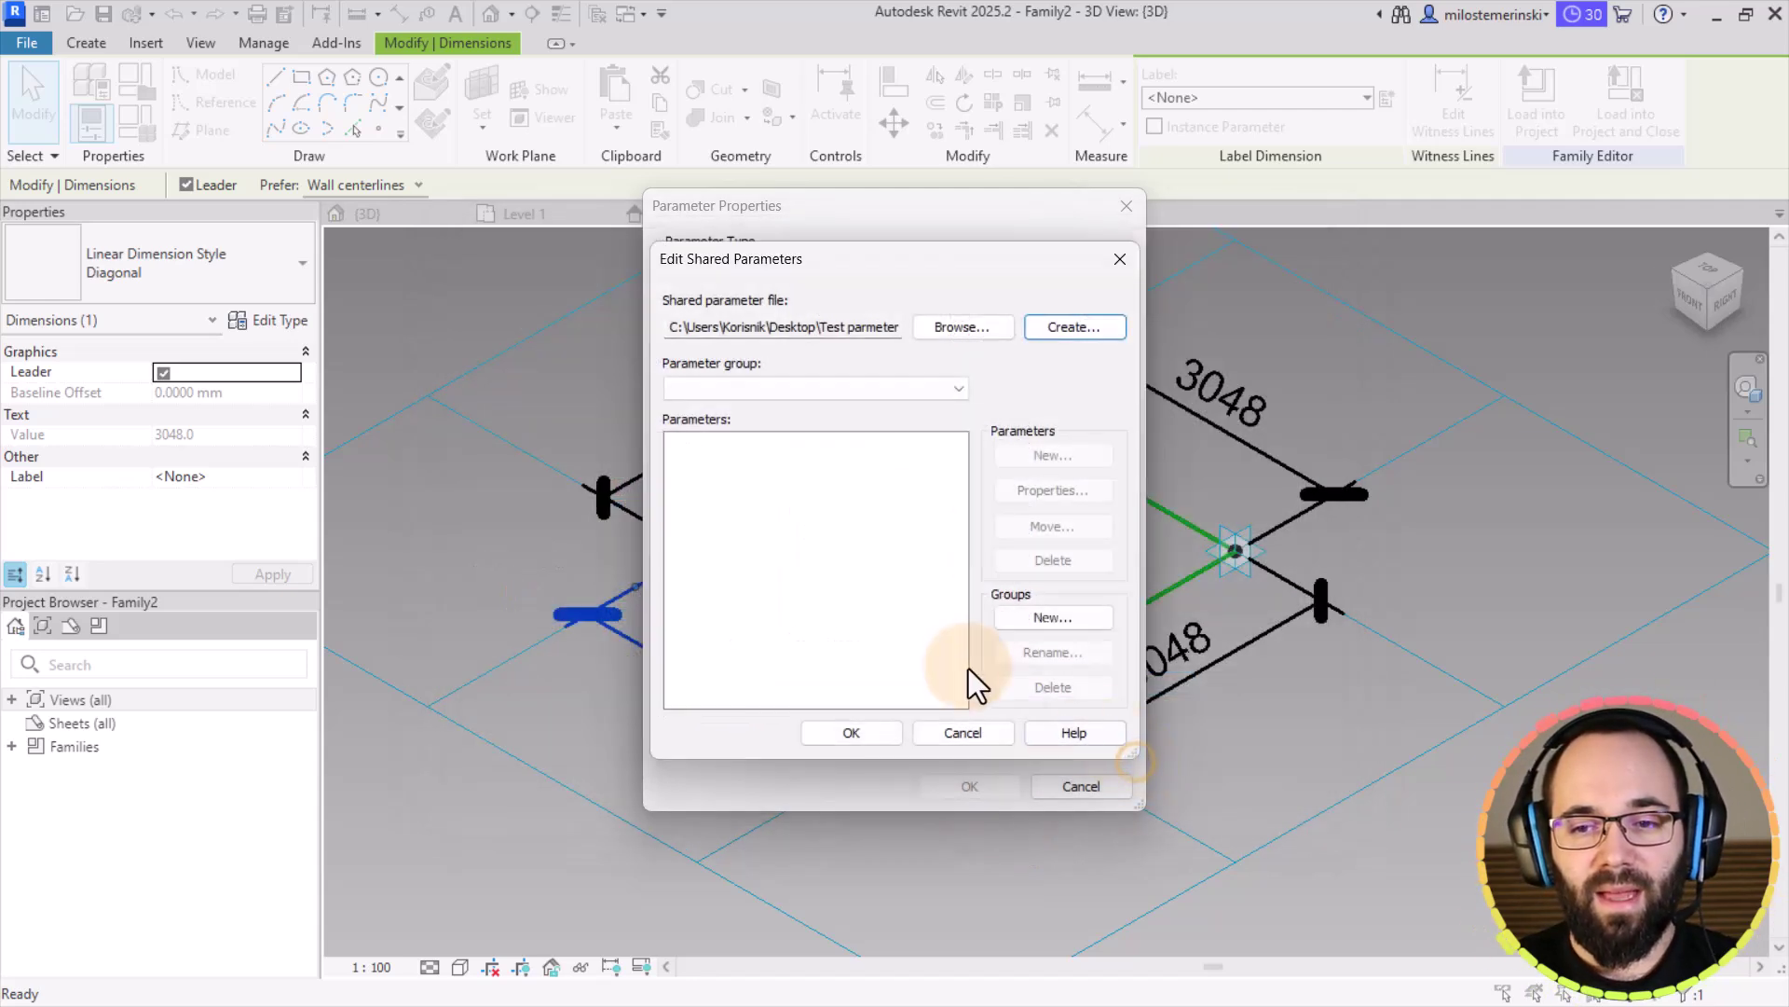
Step: Create a parameter group named Panel in the shared parameter file
click(766, 385)
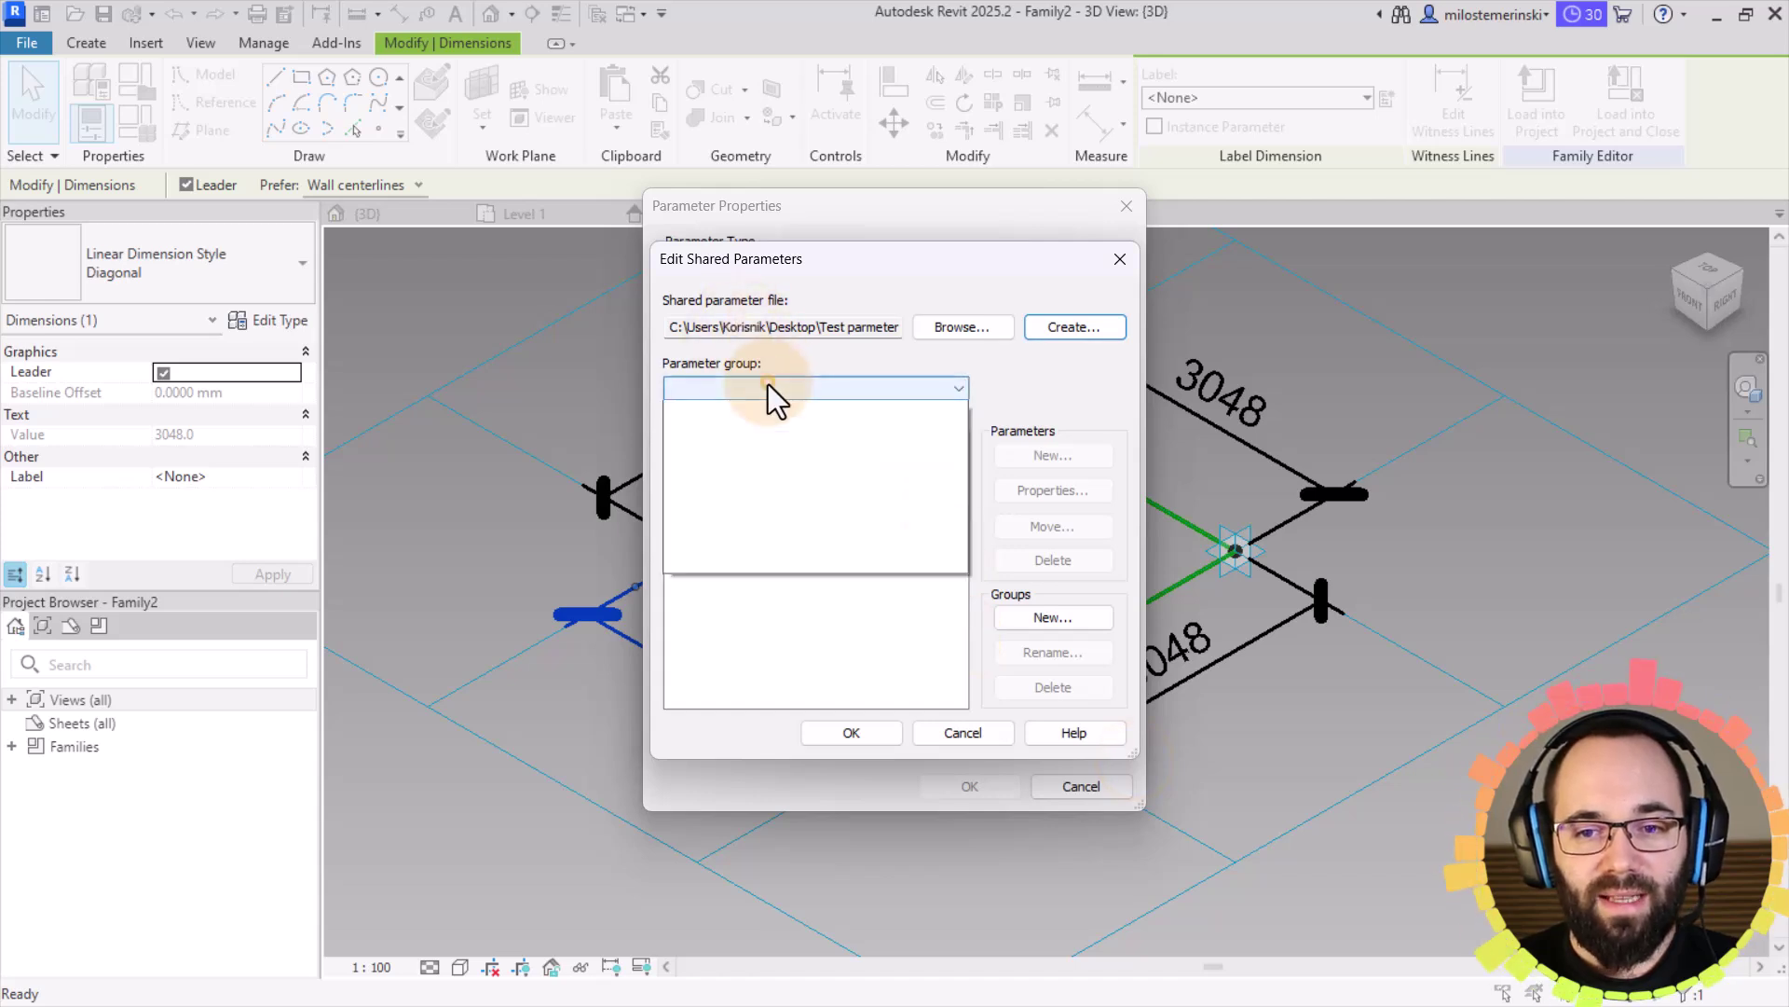
click(1027, 387)
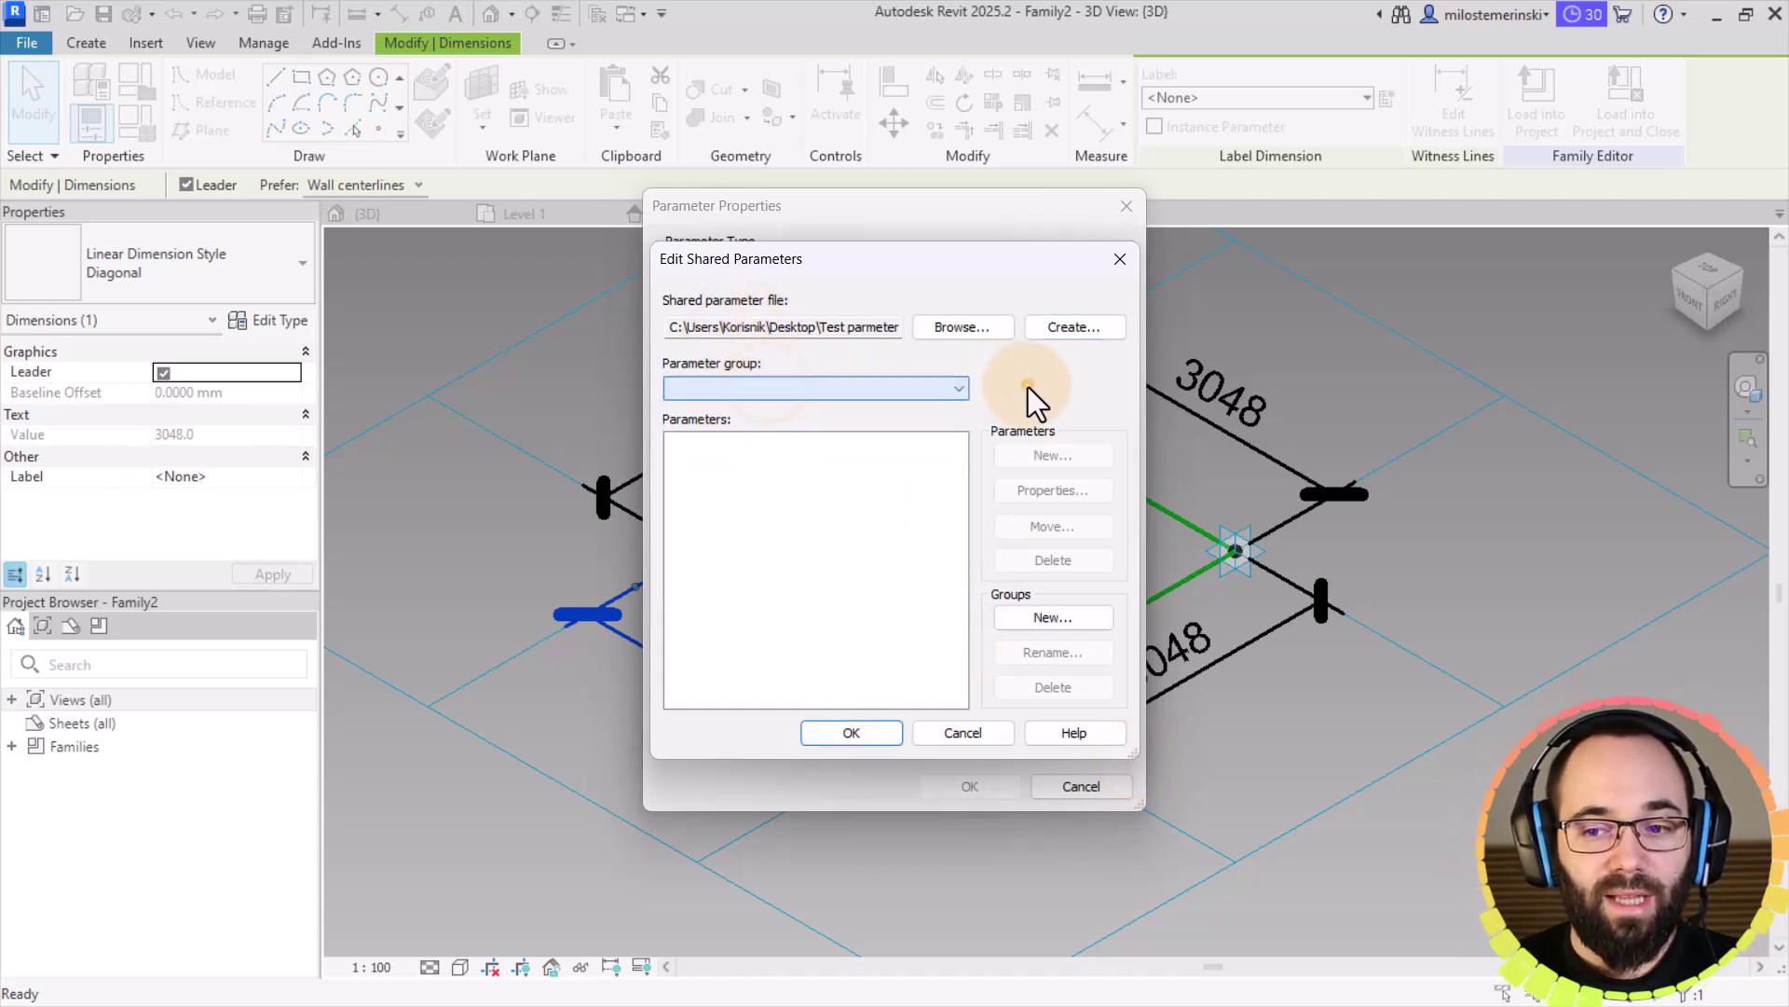
click(1032, 618)
text(Panel)
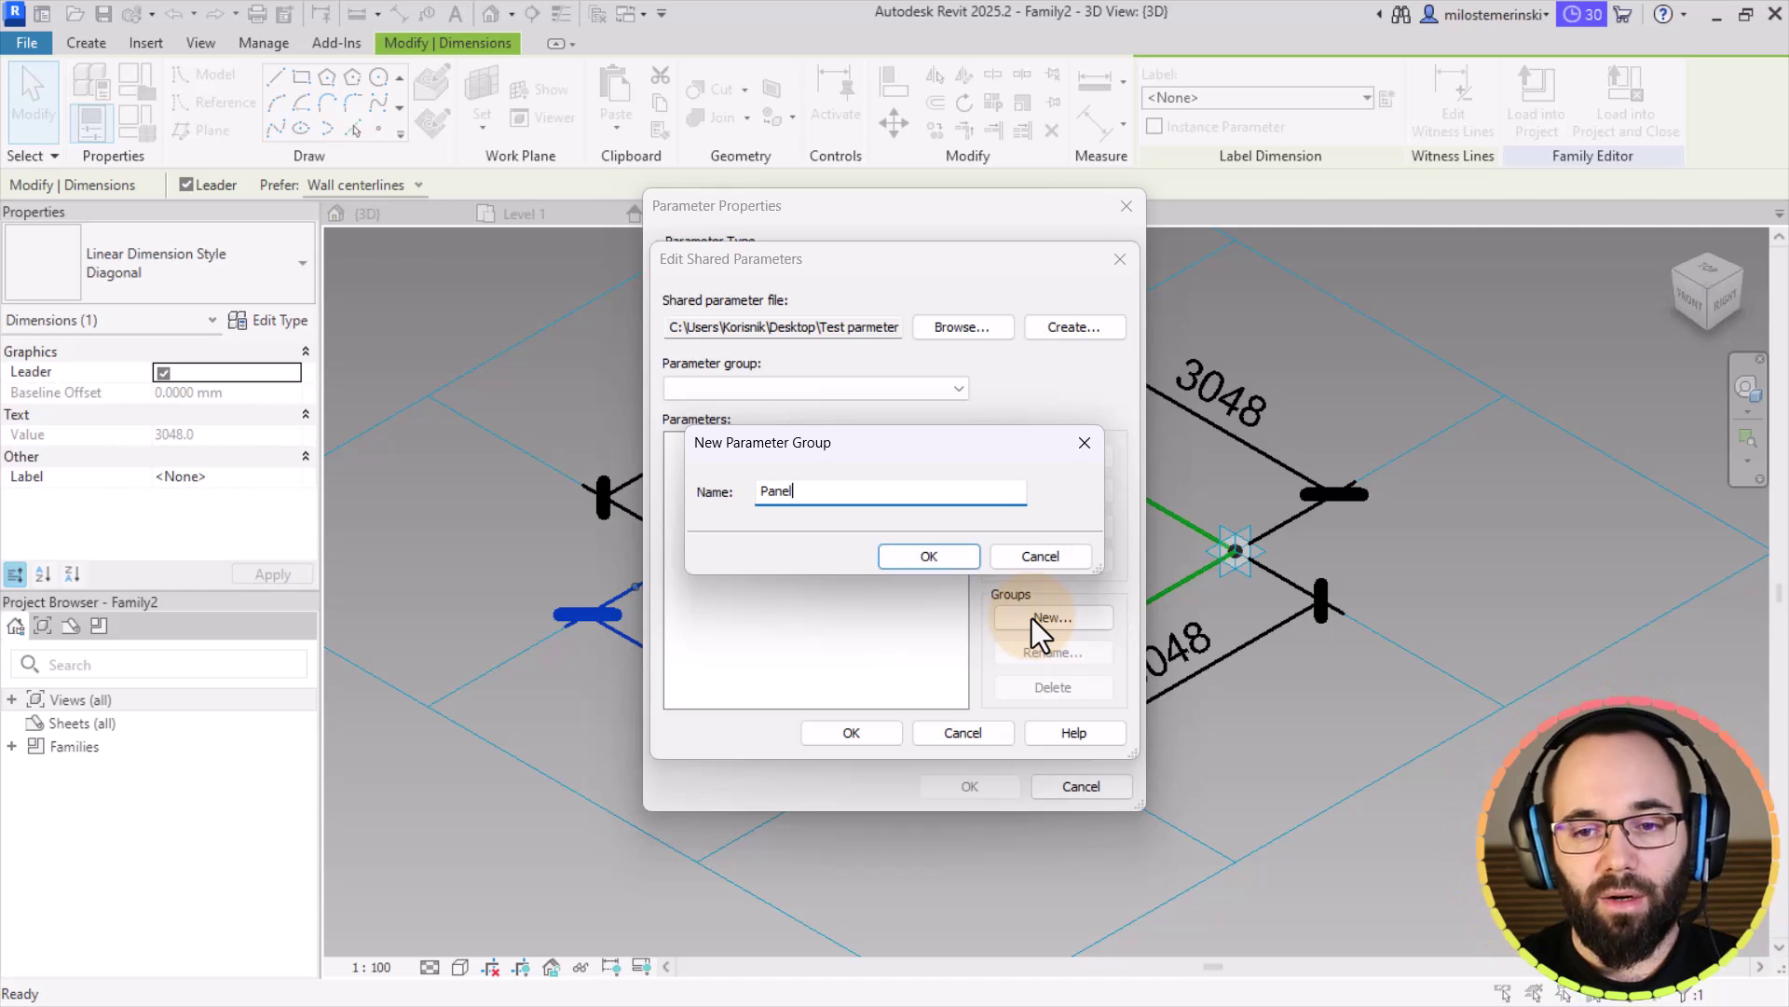
click(946, 558)
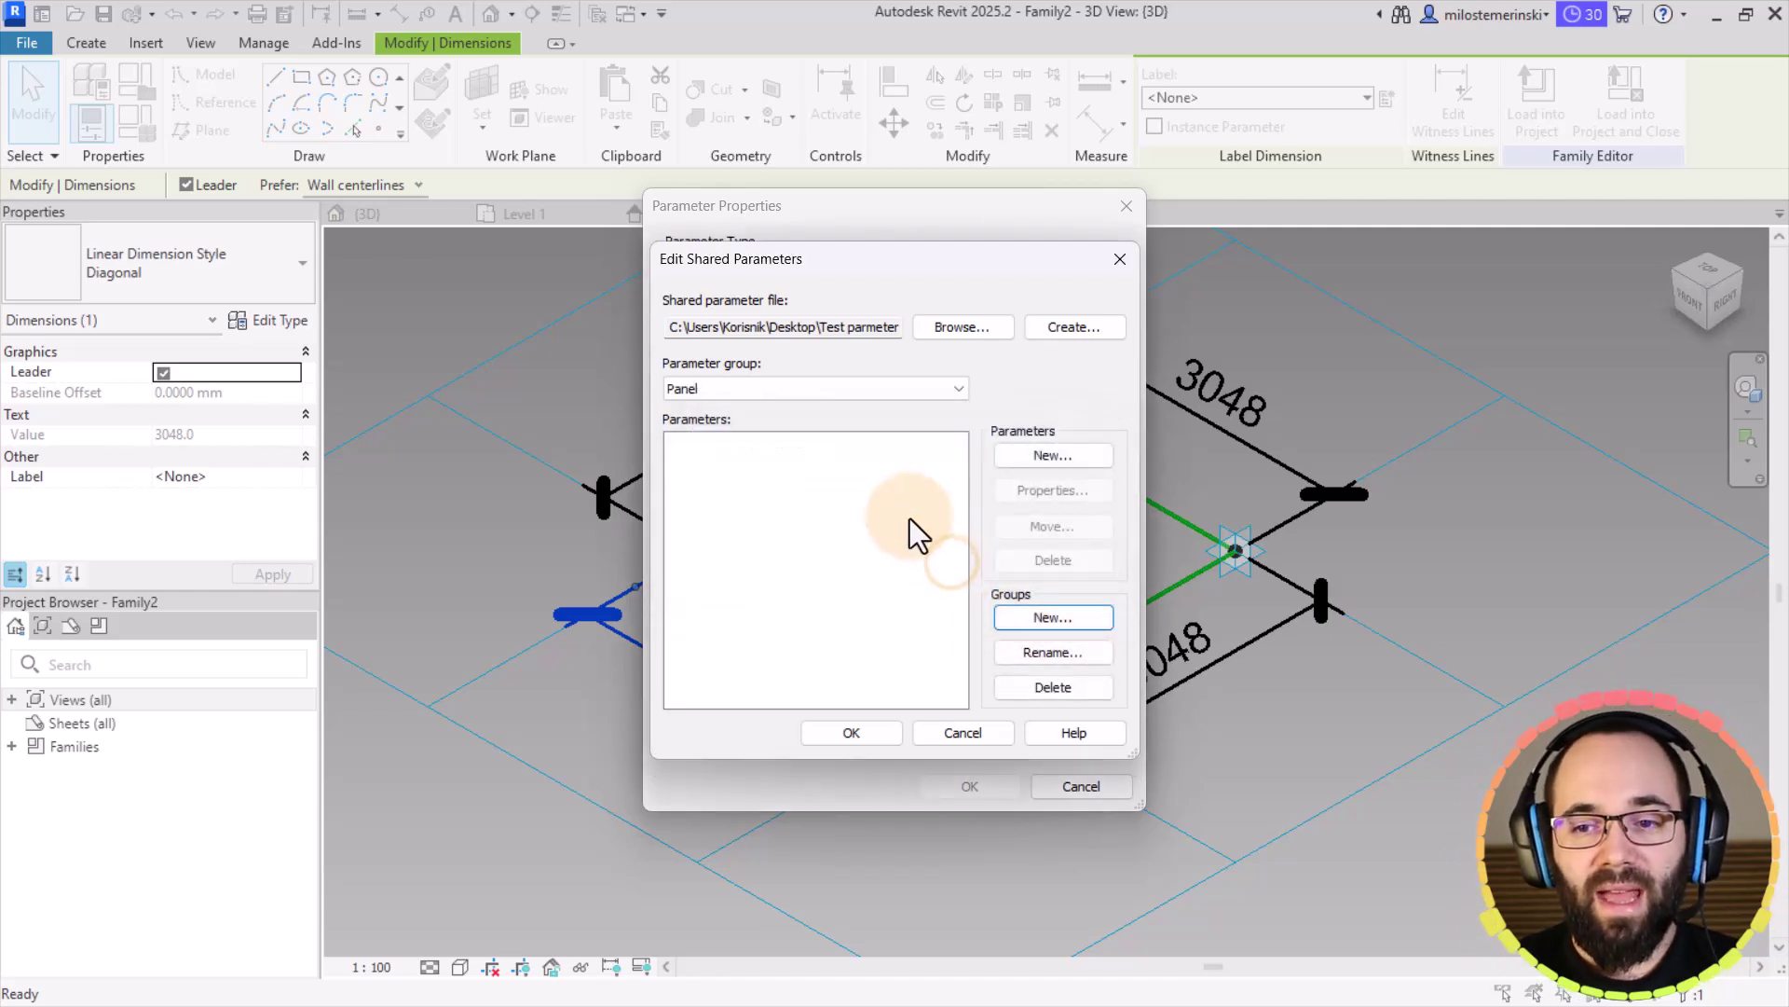
Step: Add a shared parameter named W1 to the Panel group, with discipline Common and data type Length
click(1018, 457)
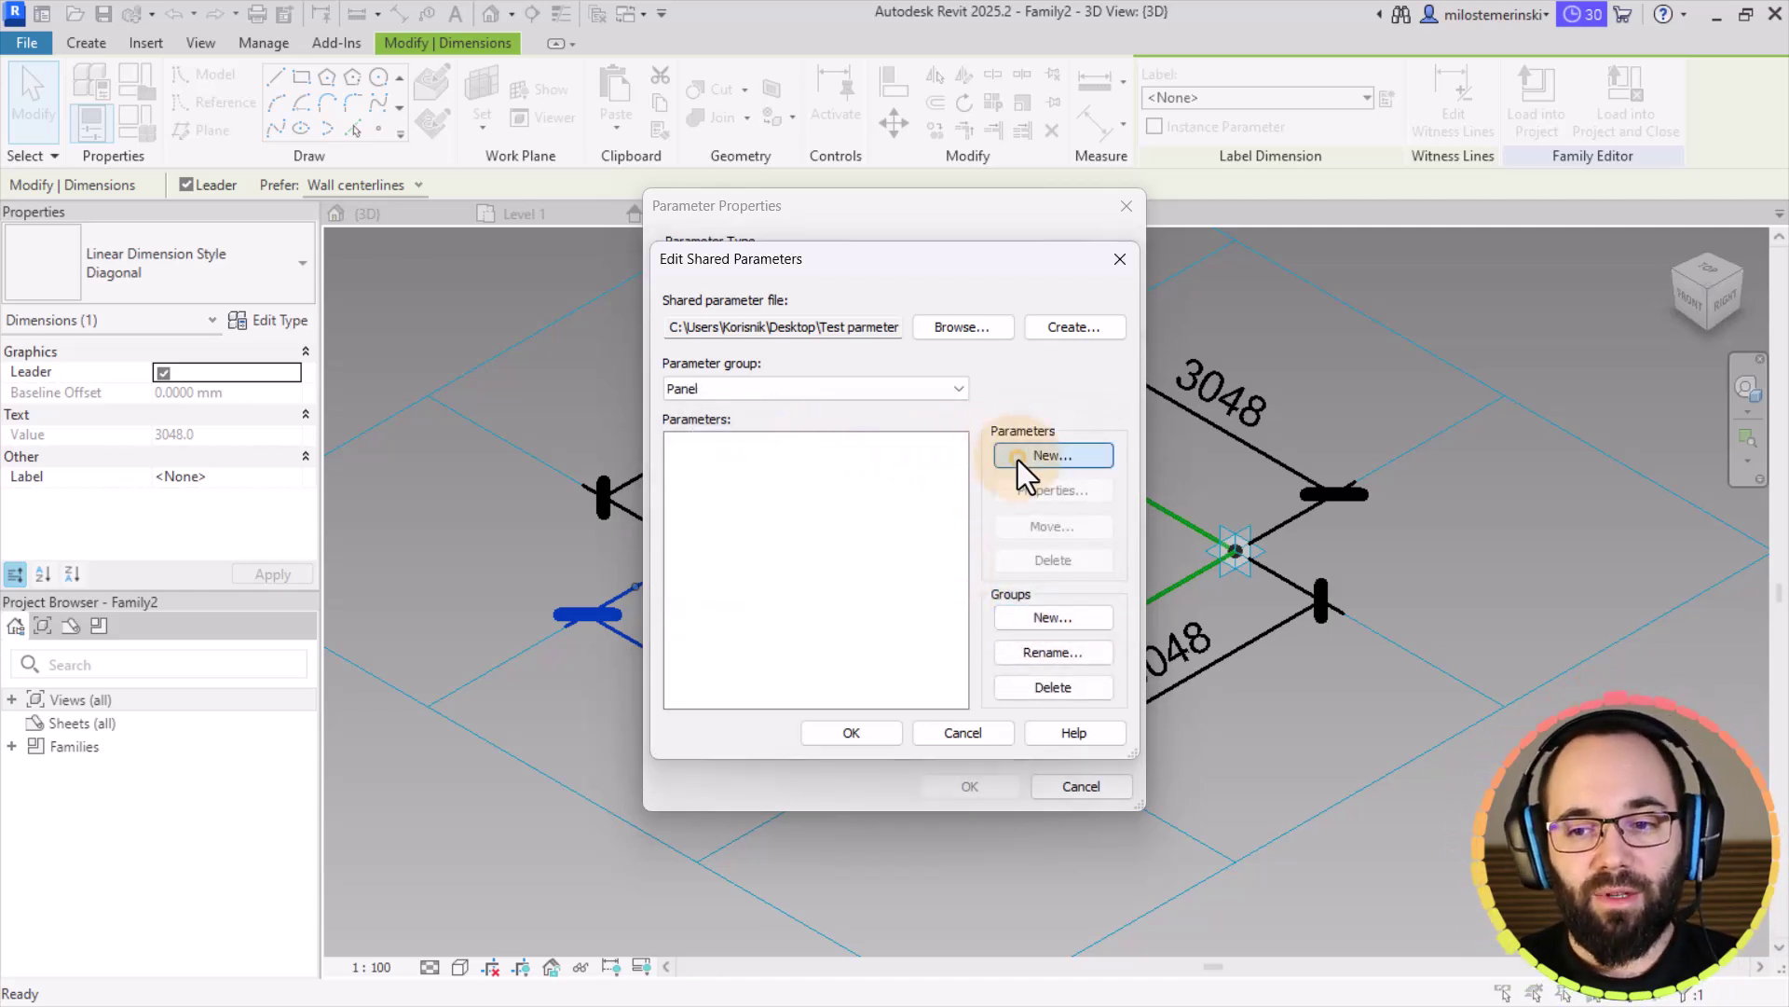
click(838, 408)
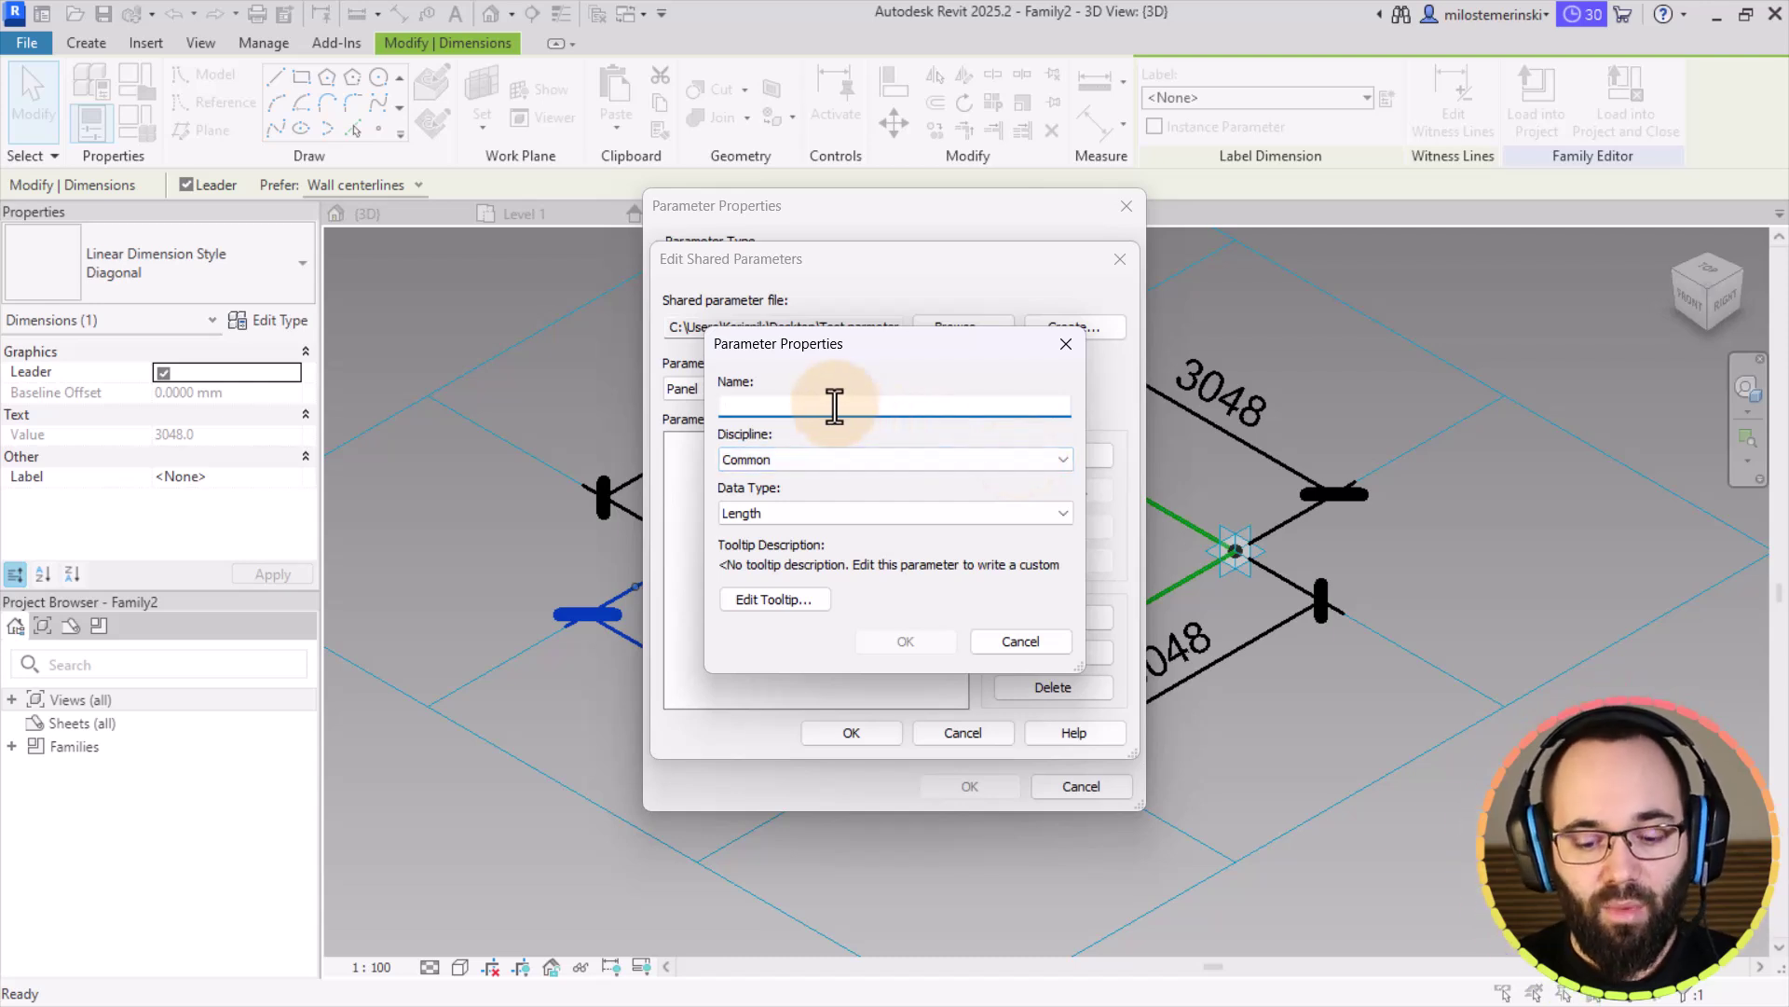
text(W1)
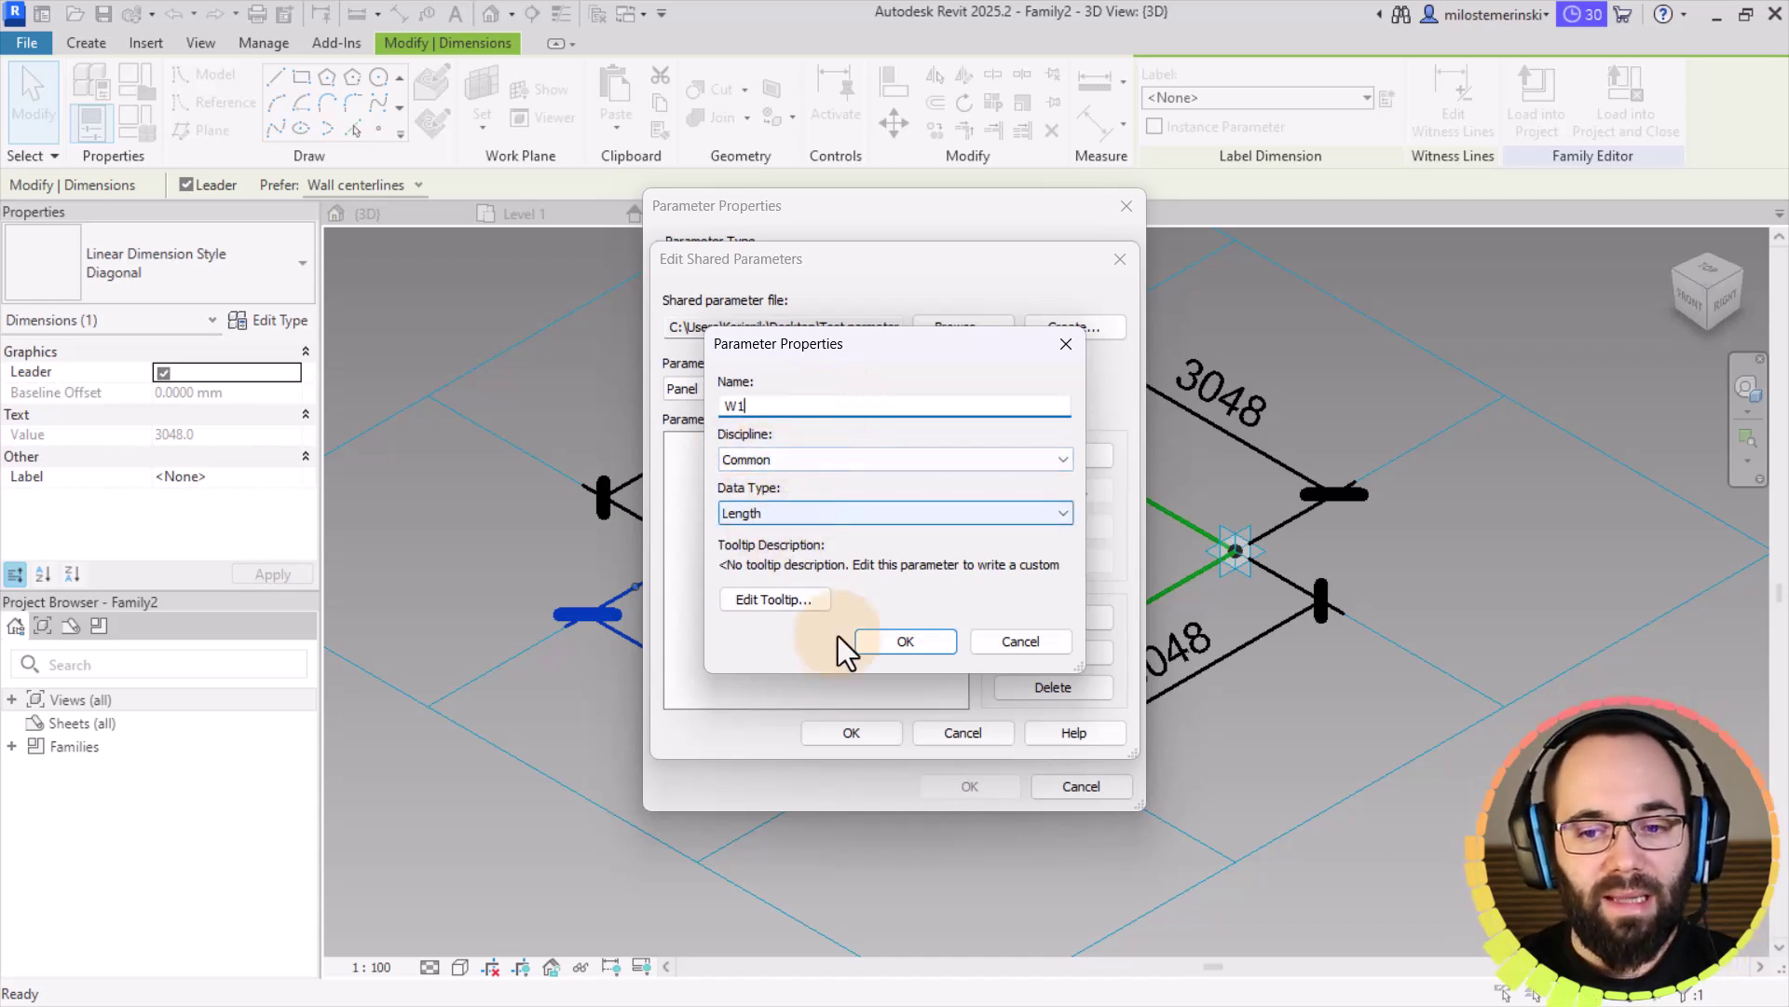
click(881, 648)
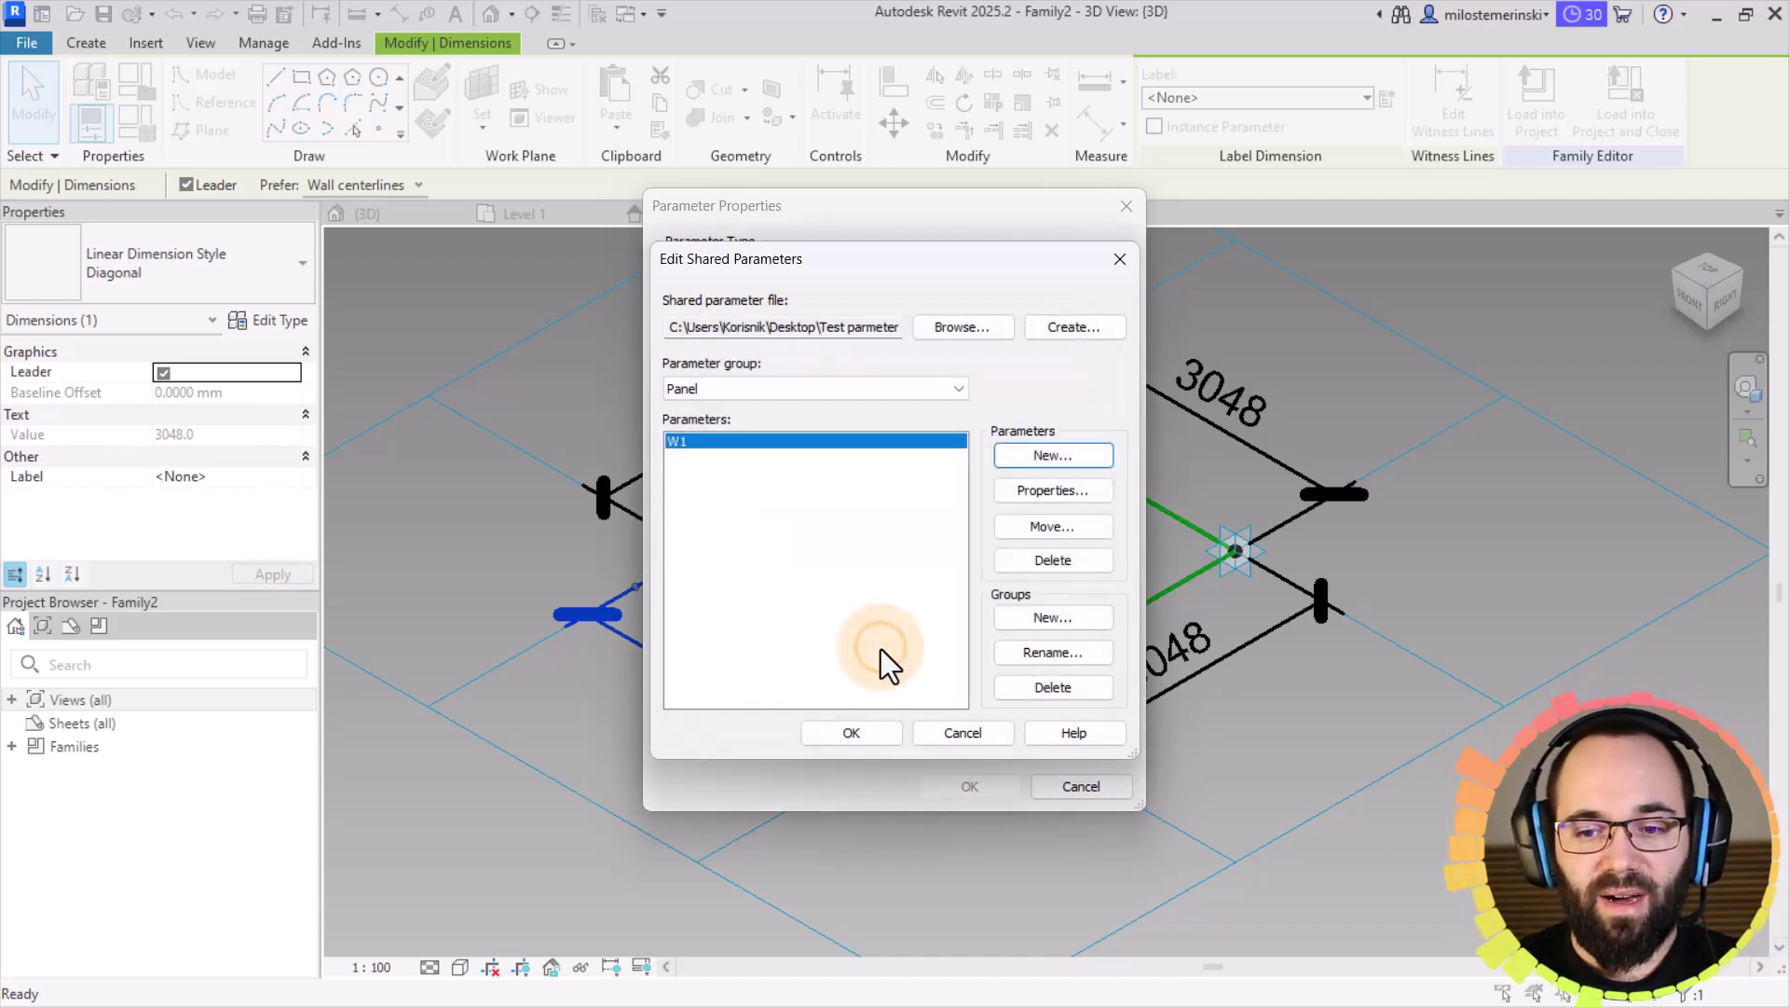
click(871, 735)
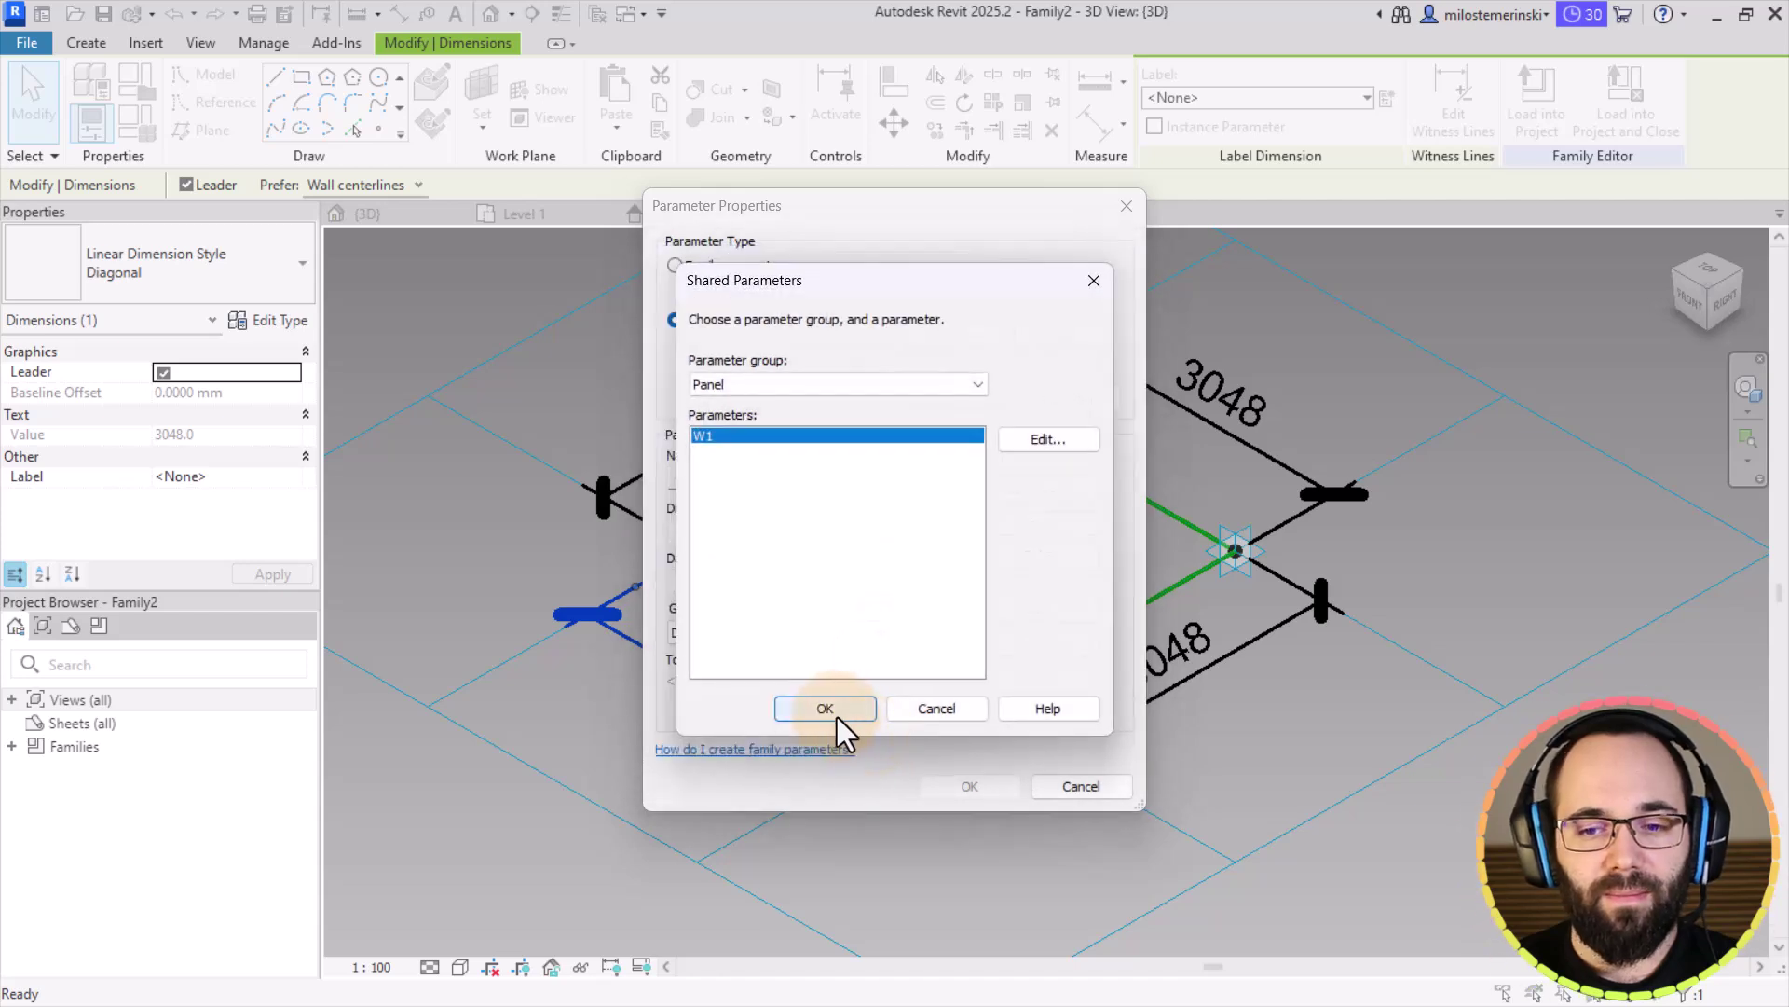
Step: Label the front-left dimension with the shared parameter W1 as an instance reporting parameter grouped under Dimensions
click(807, 714)
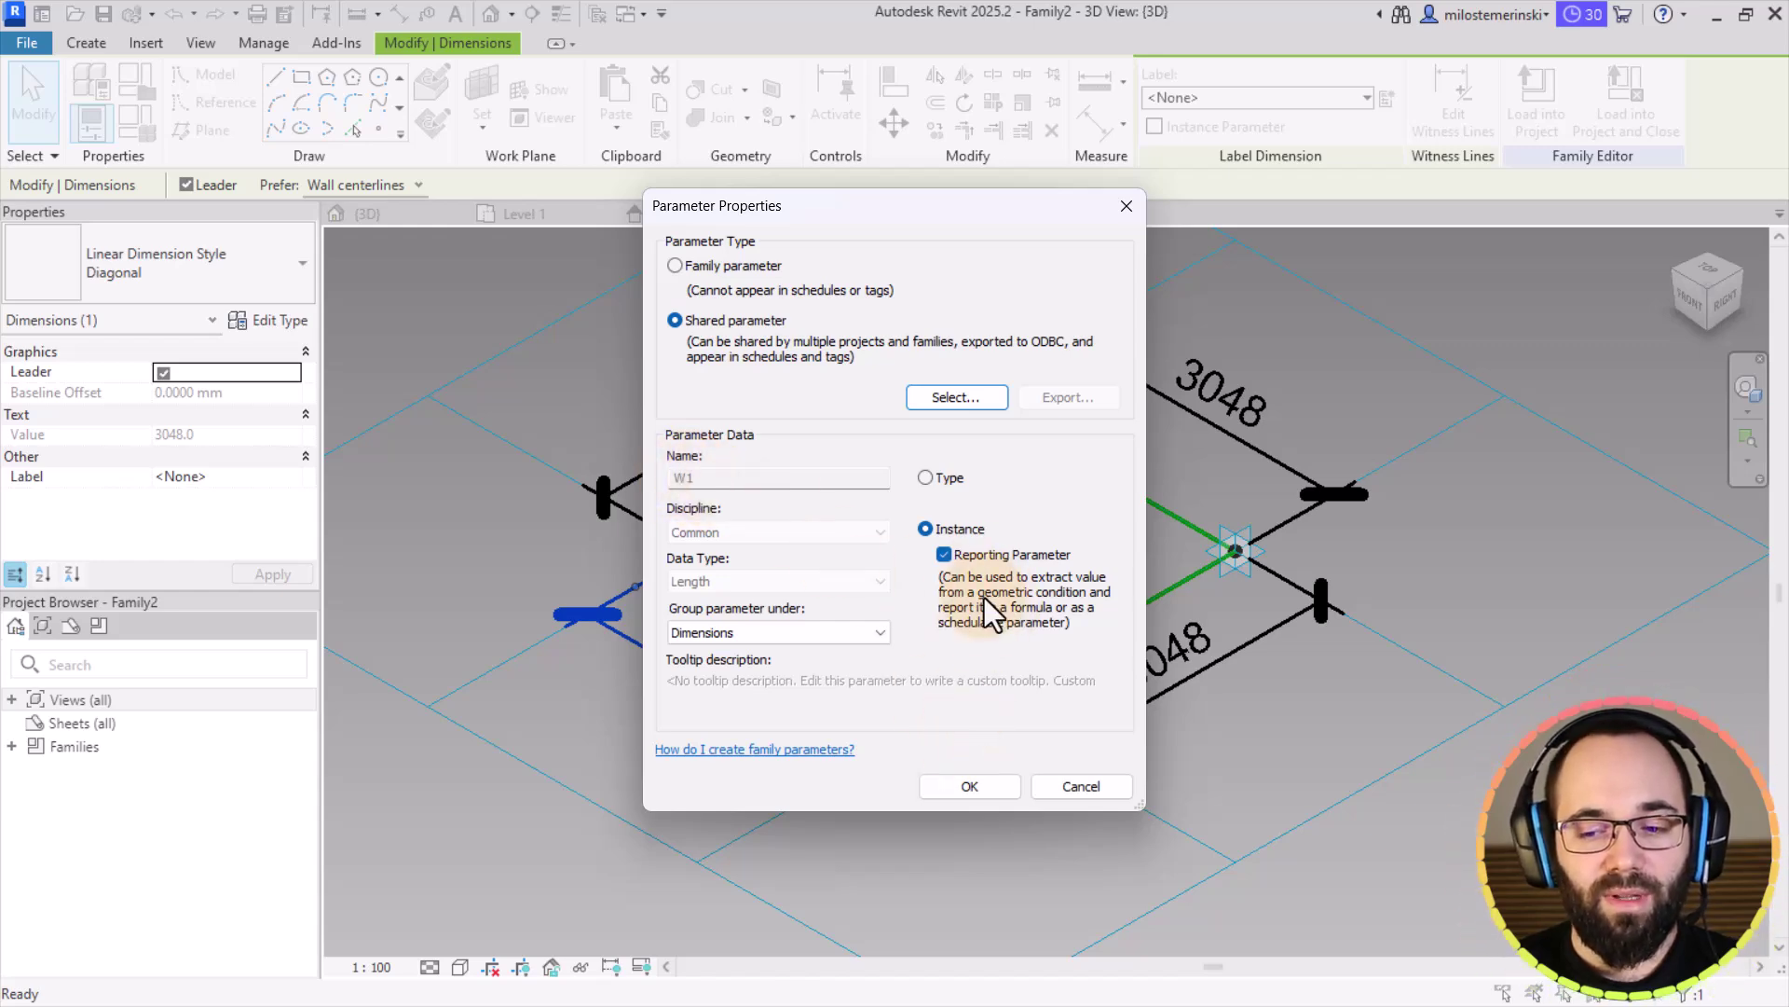
click(958, 785)
click(971, 813)
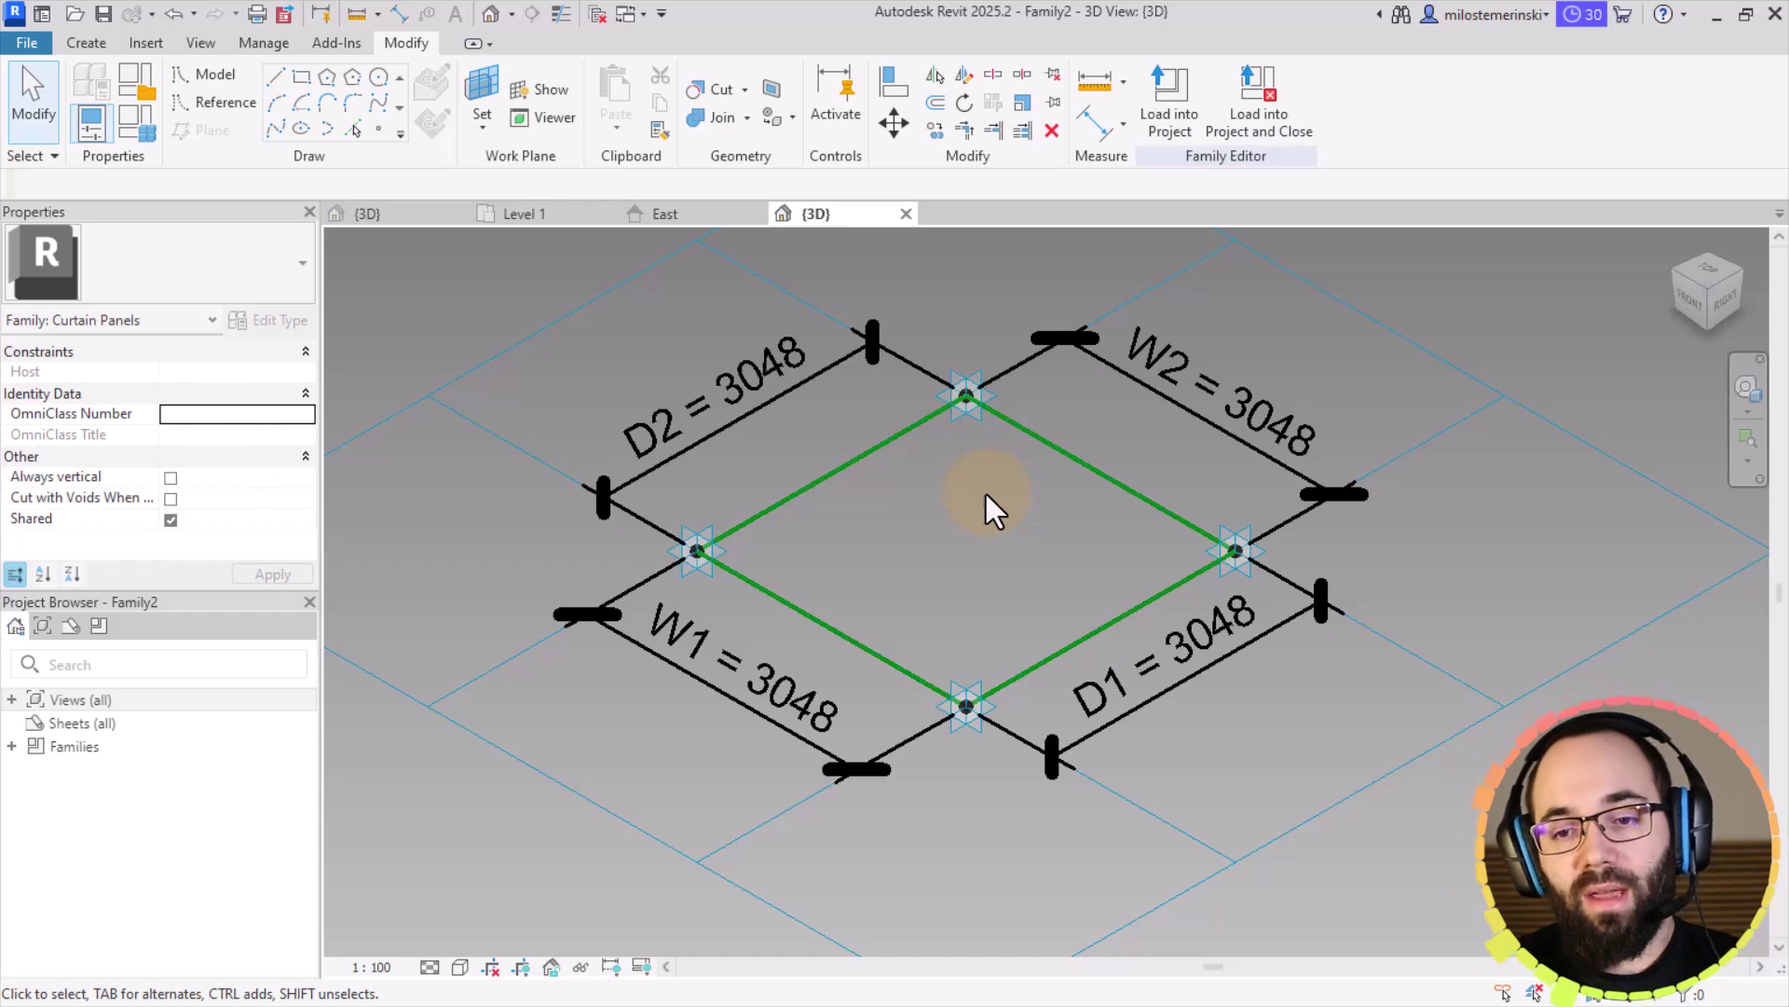
Step: With Level 1 as placement plane, place reference points at the midpoints of the square's back-left and front-right reference lines
middle_drag(962, 528, 902, 543)
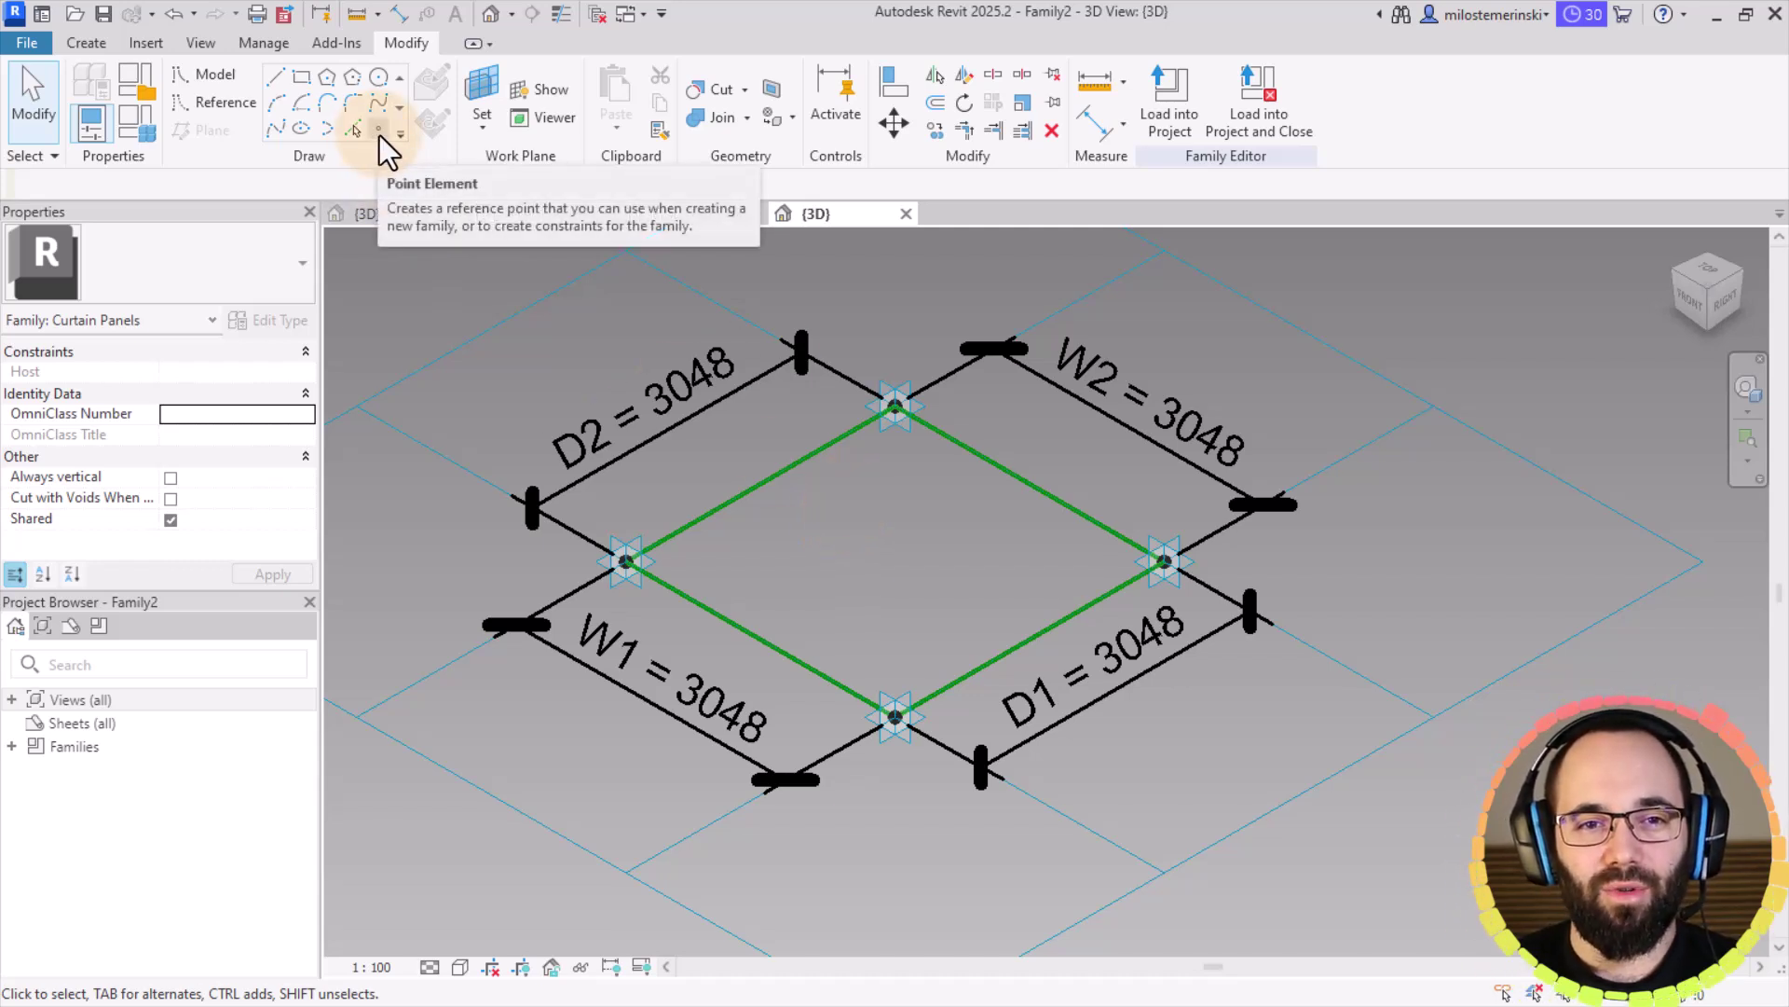
click(379, 134)
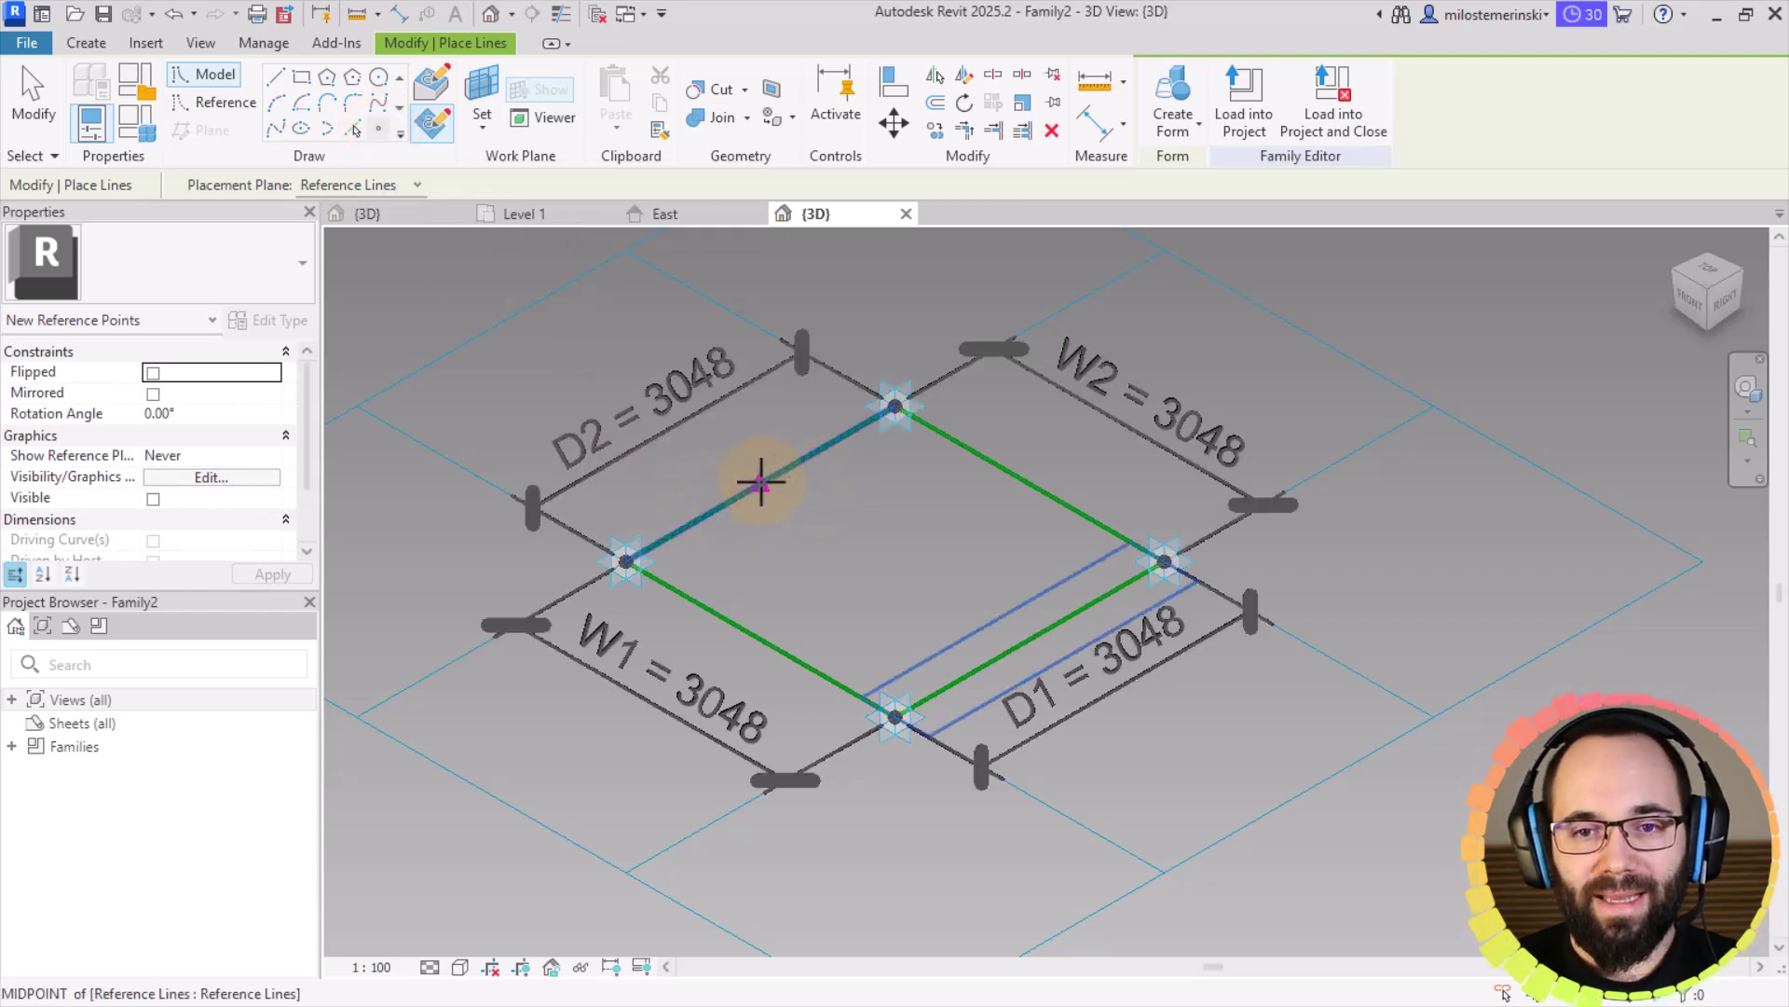
click(430, 84)
click(365, 183)
click(351, 208)
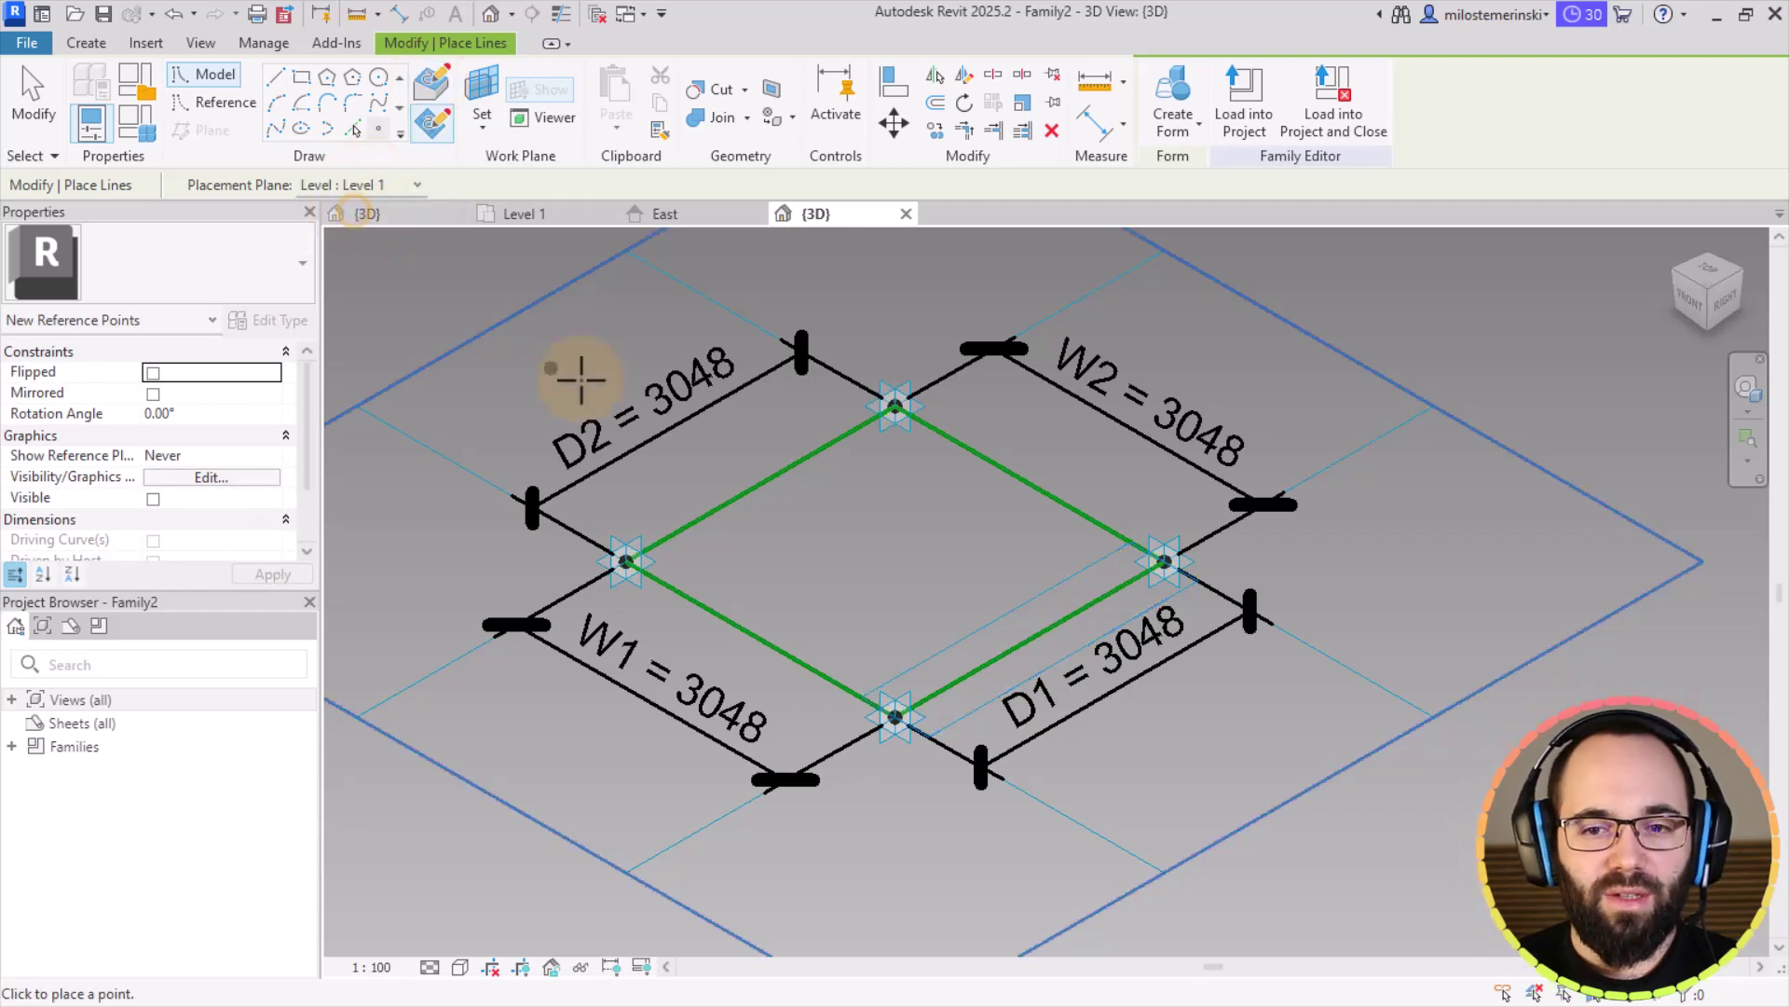
click(761, 483)
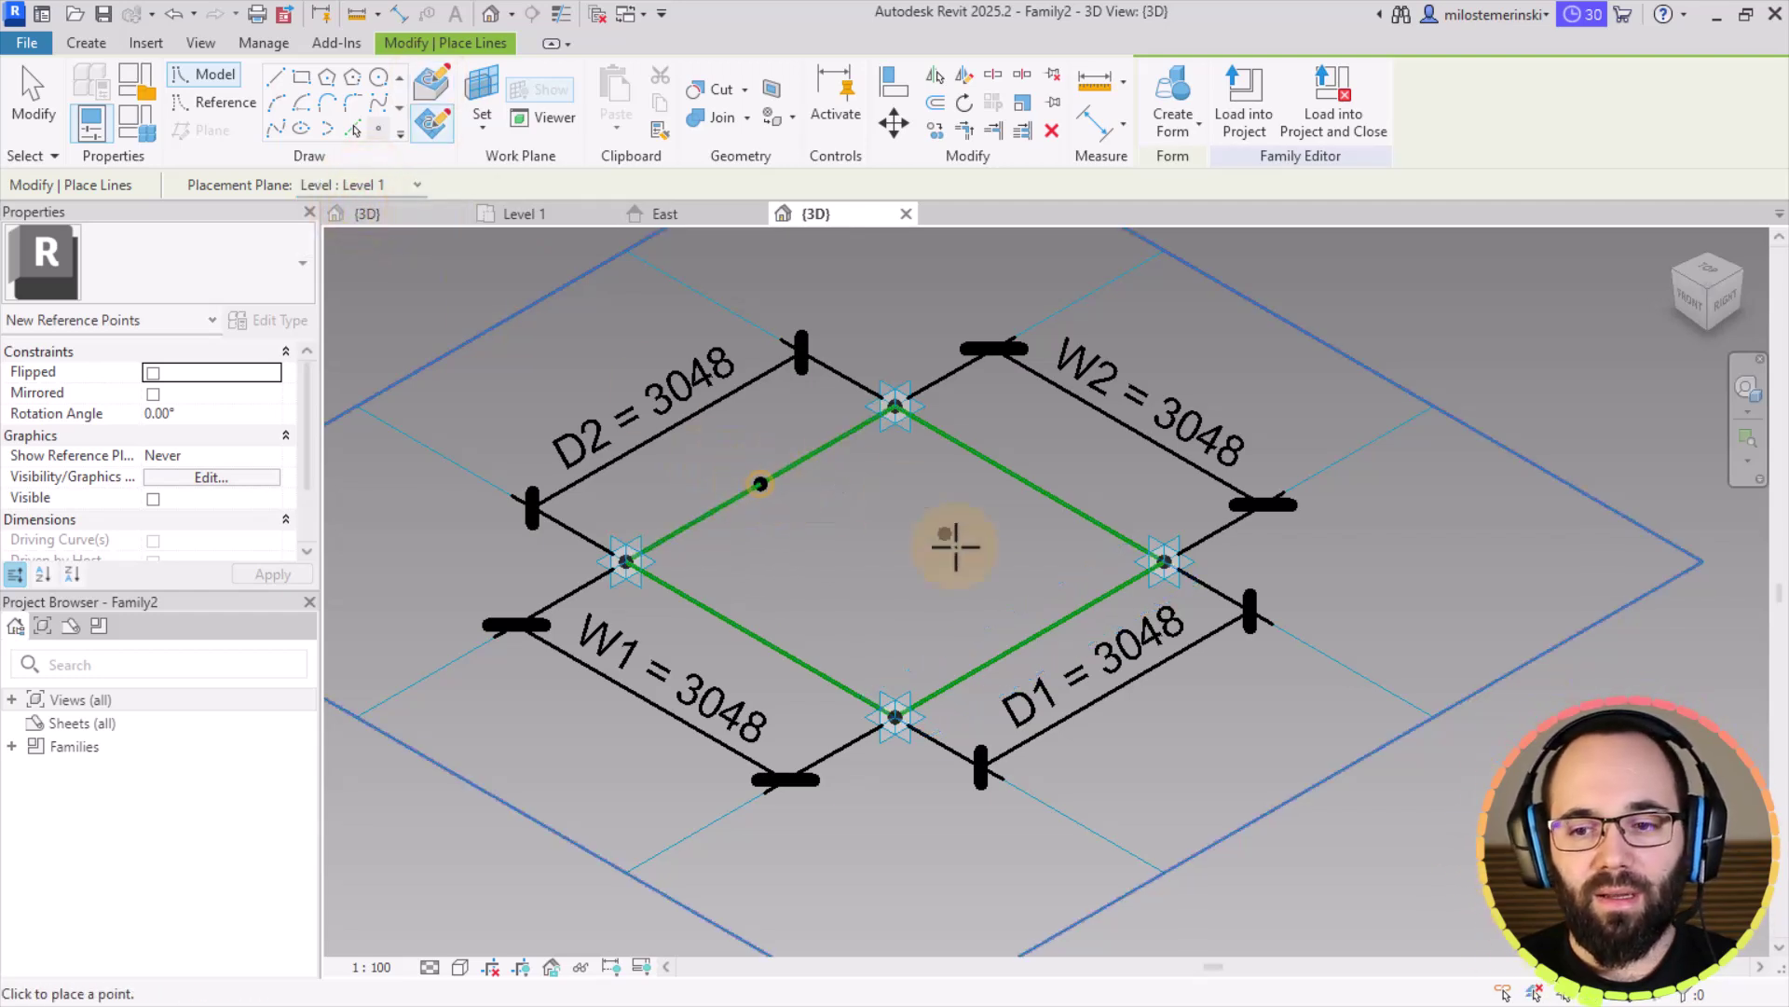
click(1031, 639)
key(Escape)
key(Escape)
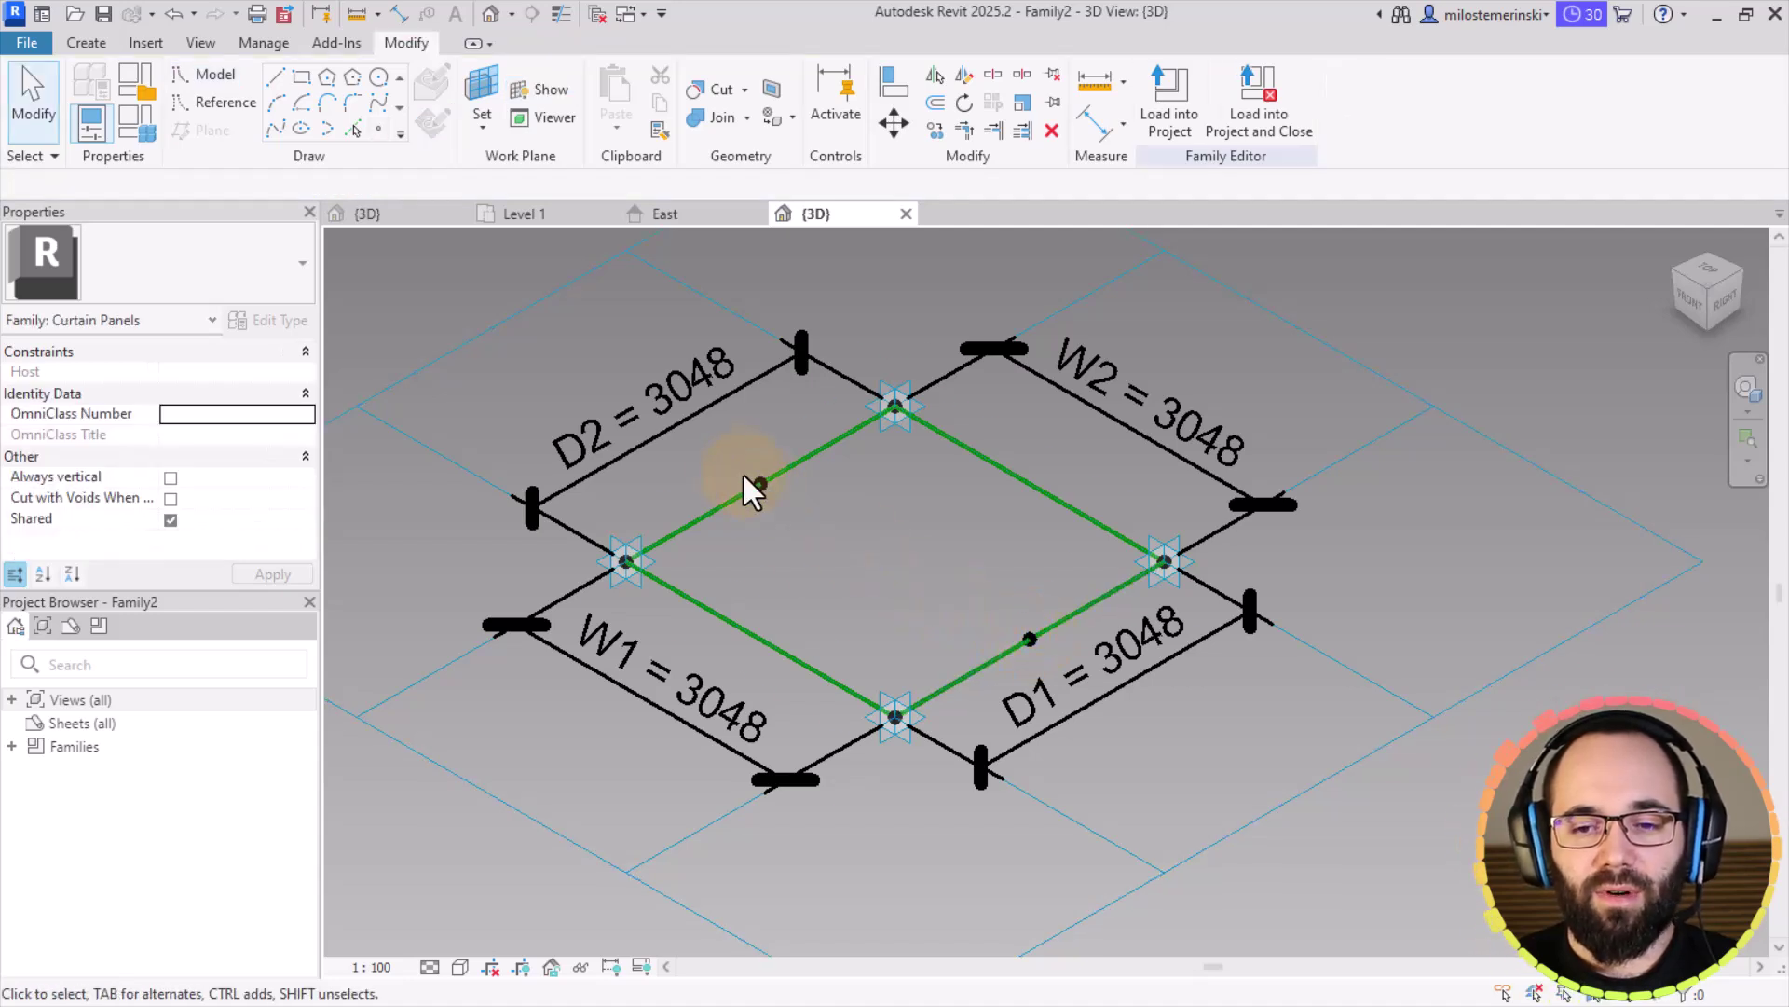
Step: Check the properties of the reference point at the middle of the back-left reference line
click(792, 515)
scroll(232, 484, down, 3)
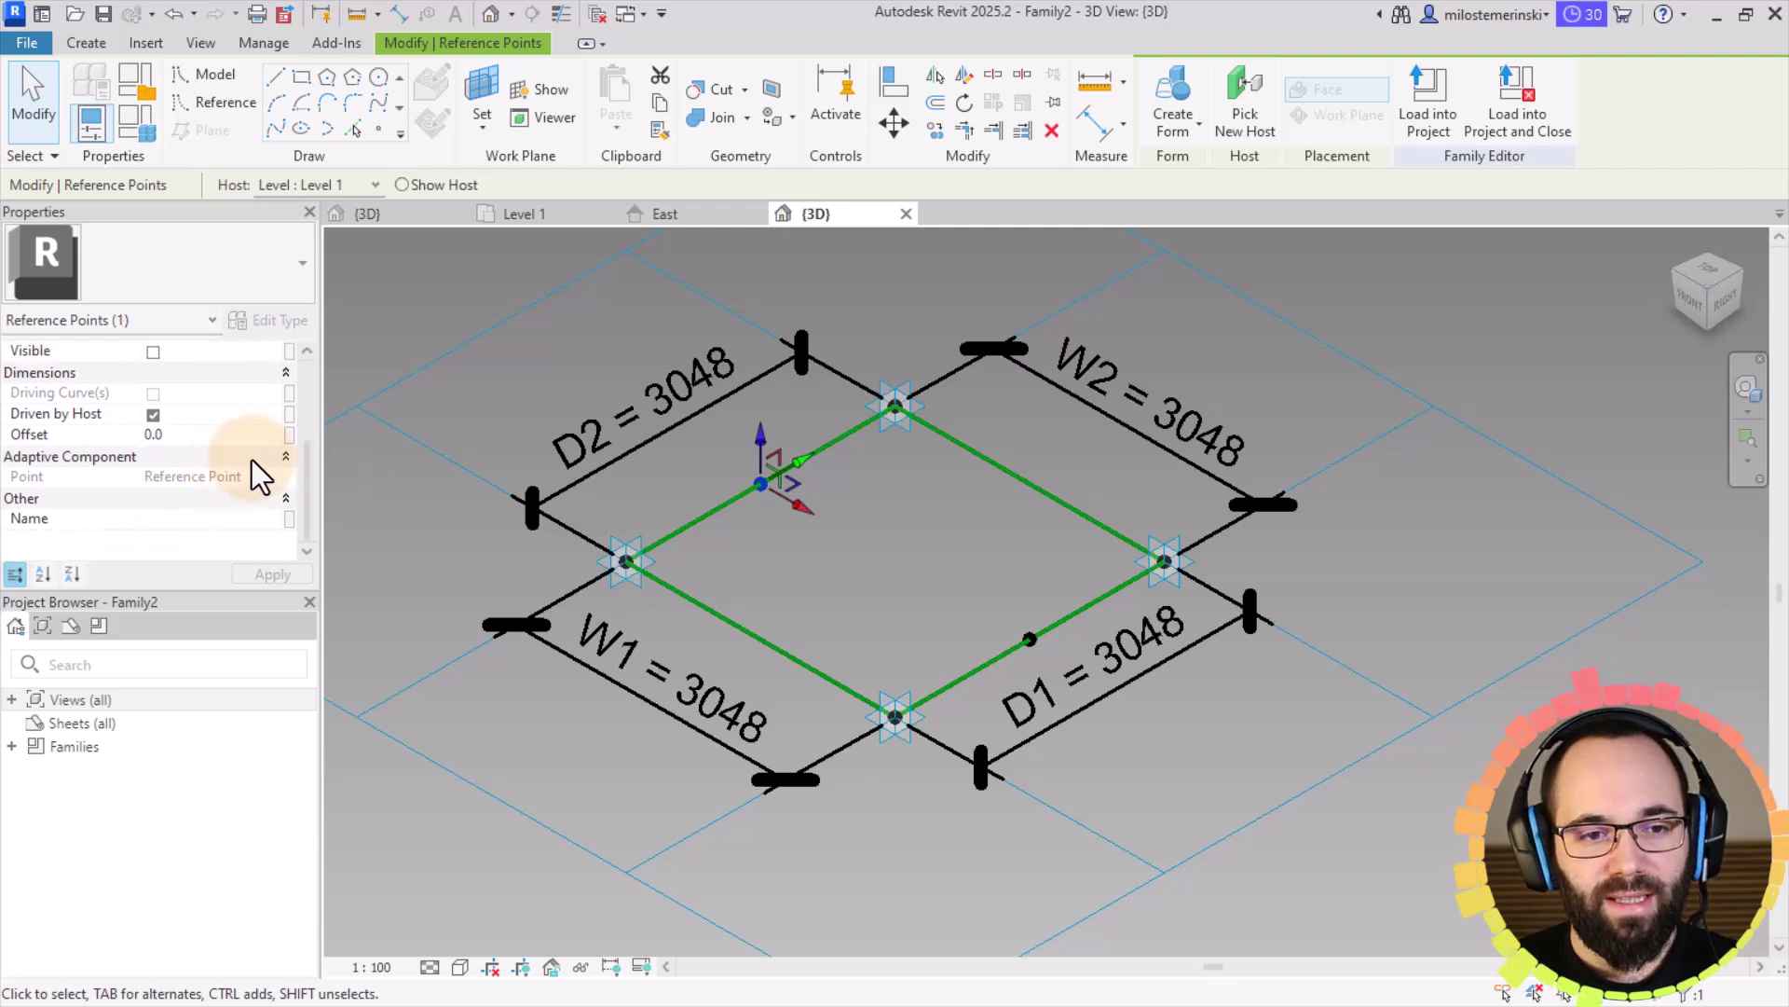
click(941, 590)
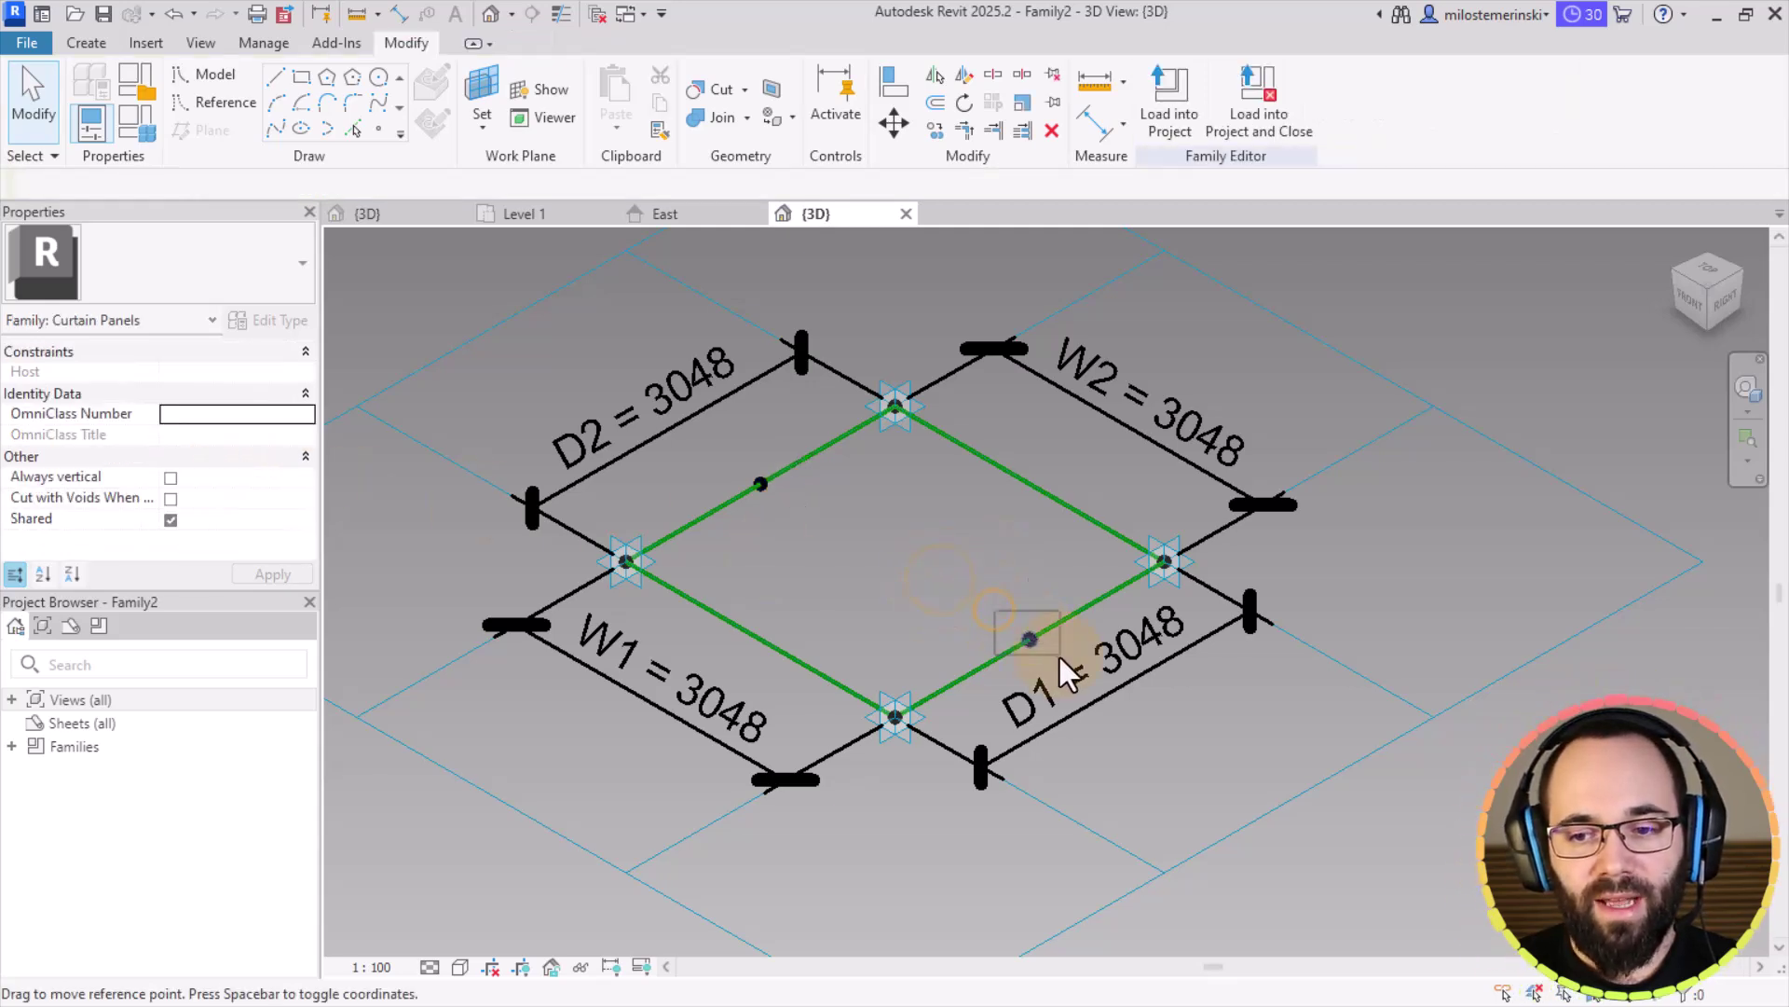
Step: Connect the midpoints of the square's back-left and front-right sides with a spline through points and make it a reference line
click(1030, 639)
ctrl+click(760, 484)
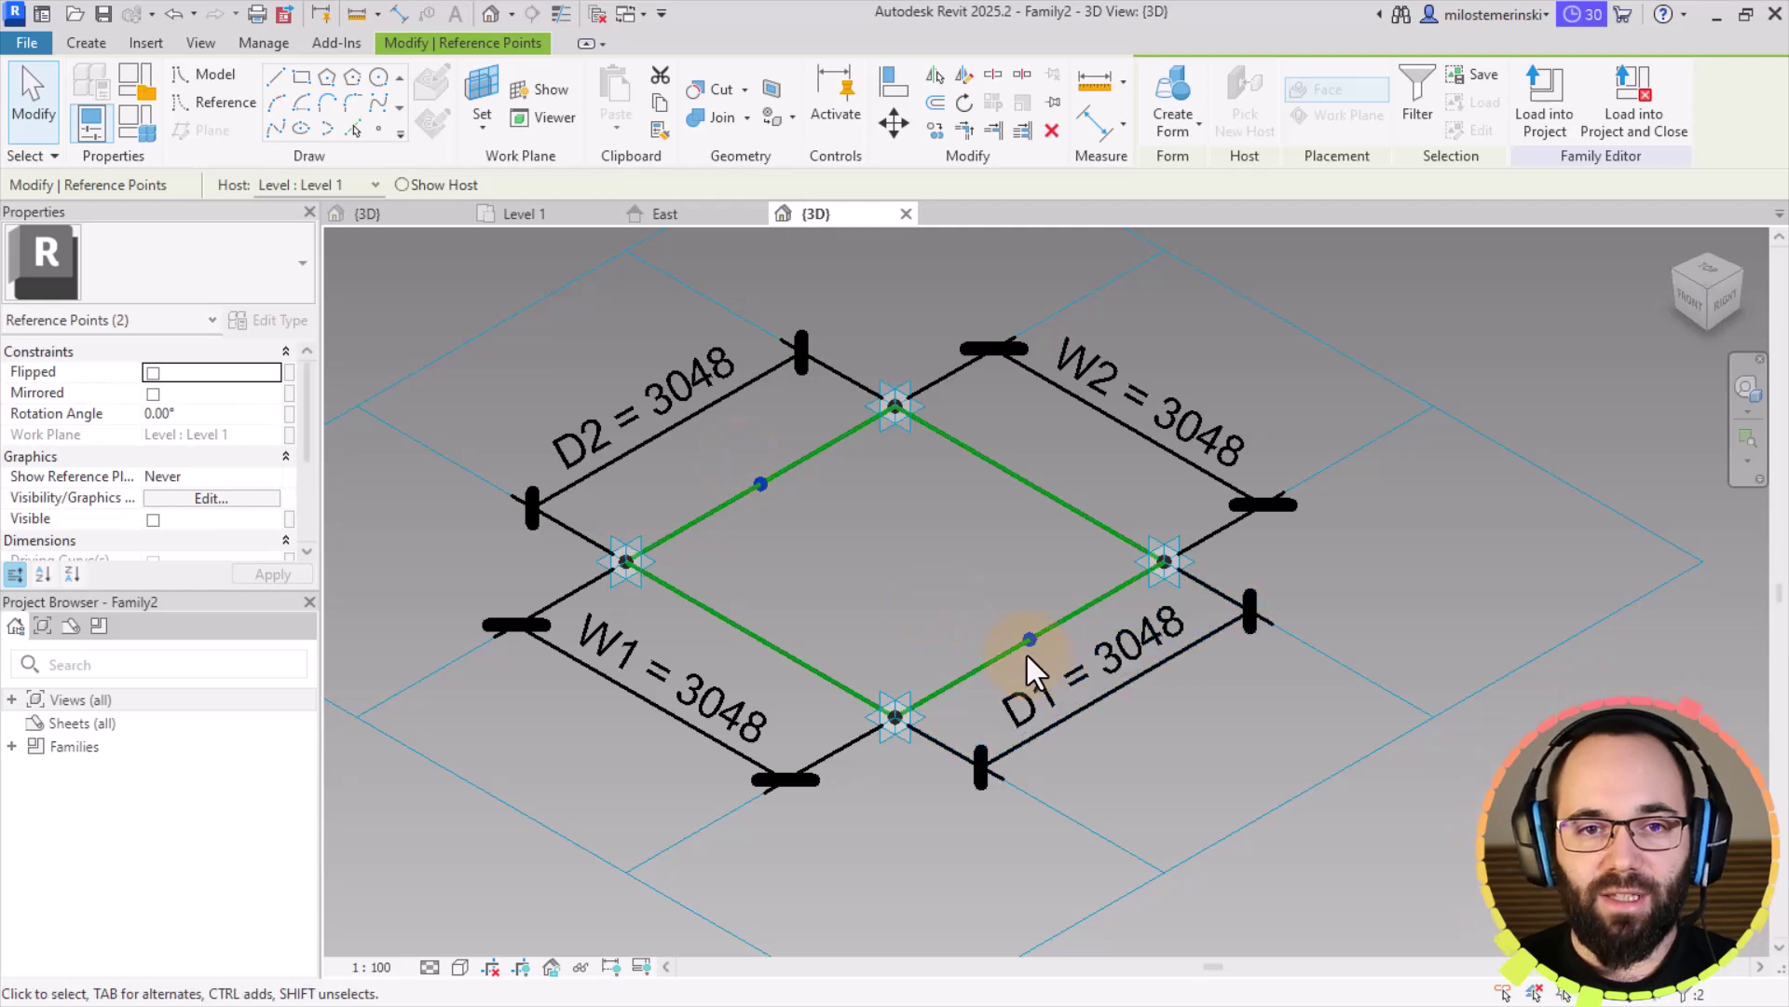
click(269, 135)
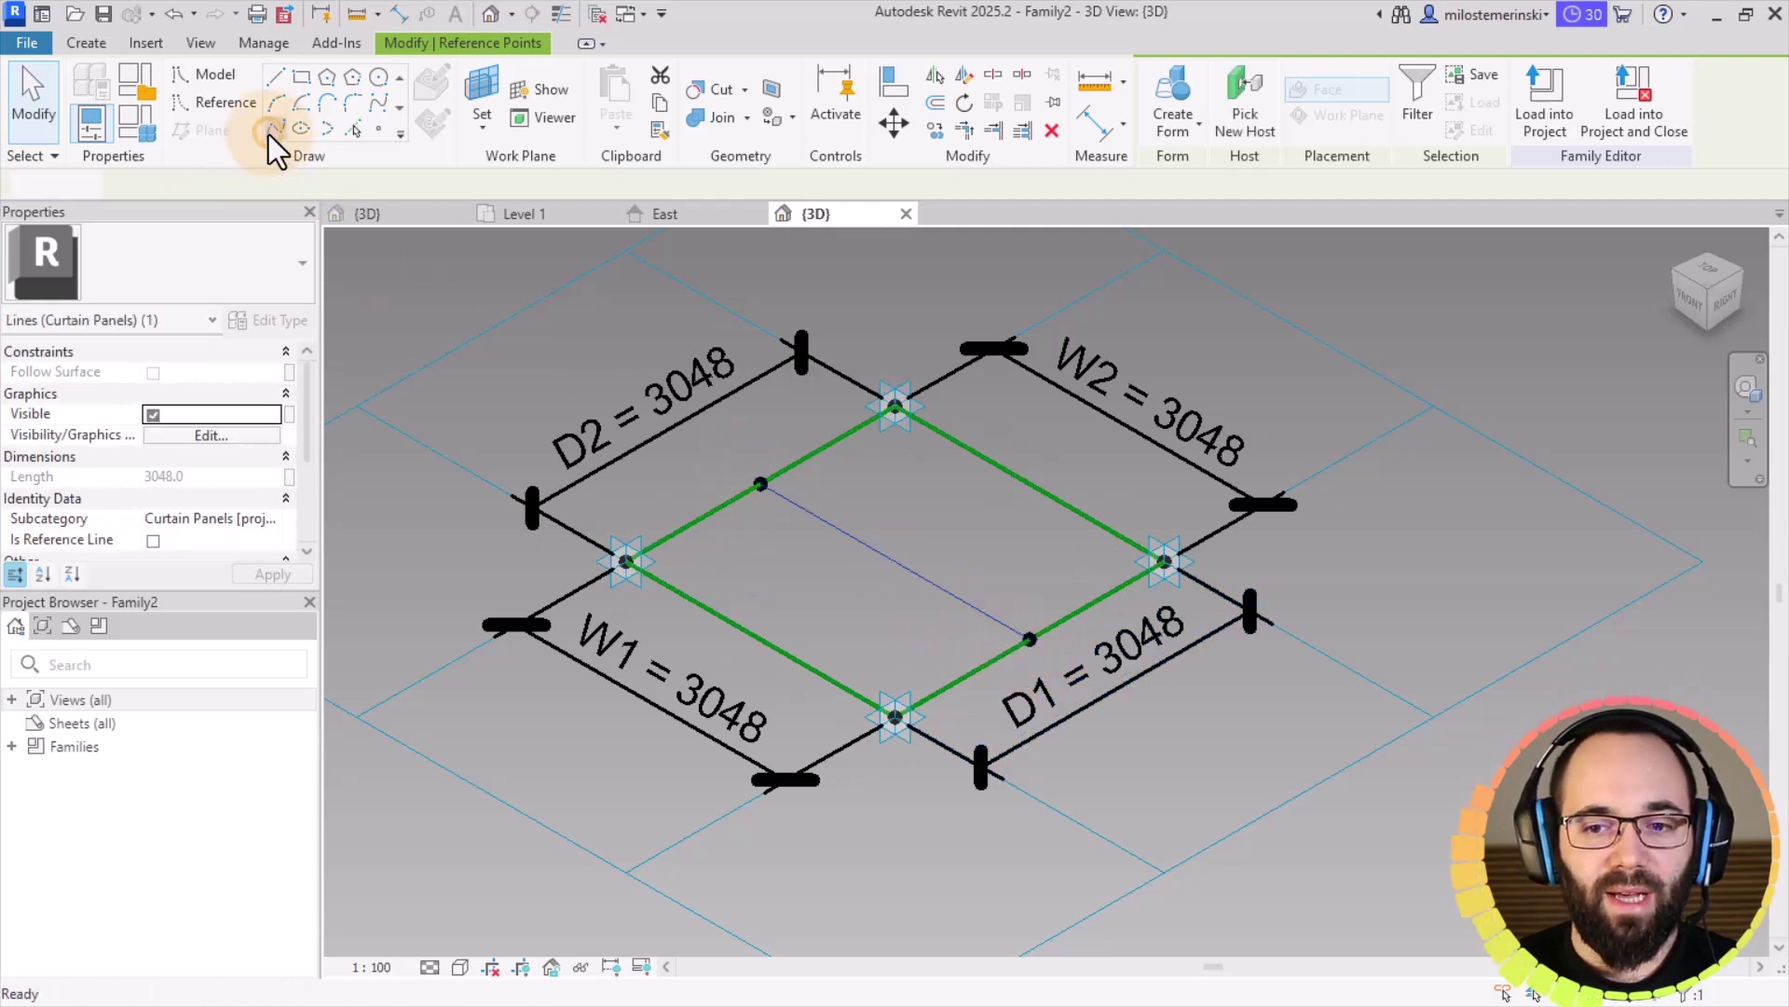
click(812, 531)
click(852, 537)
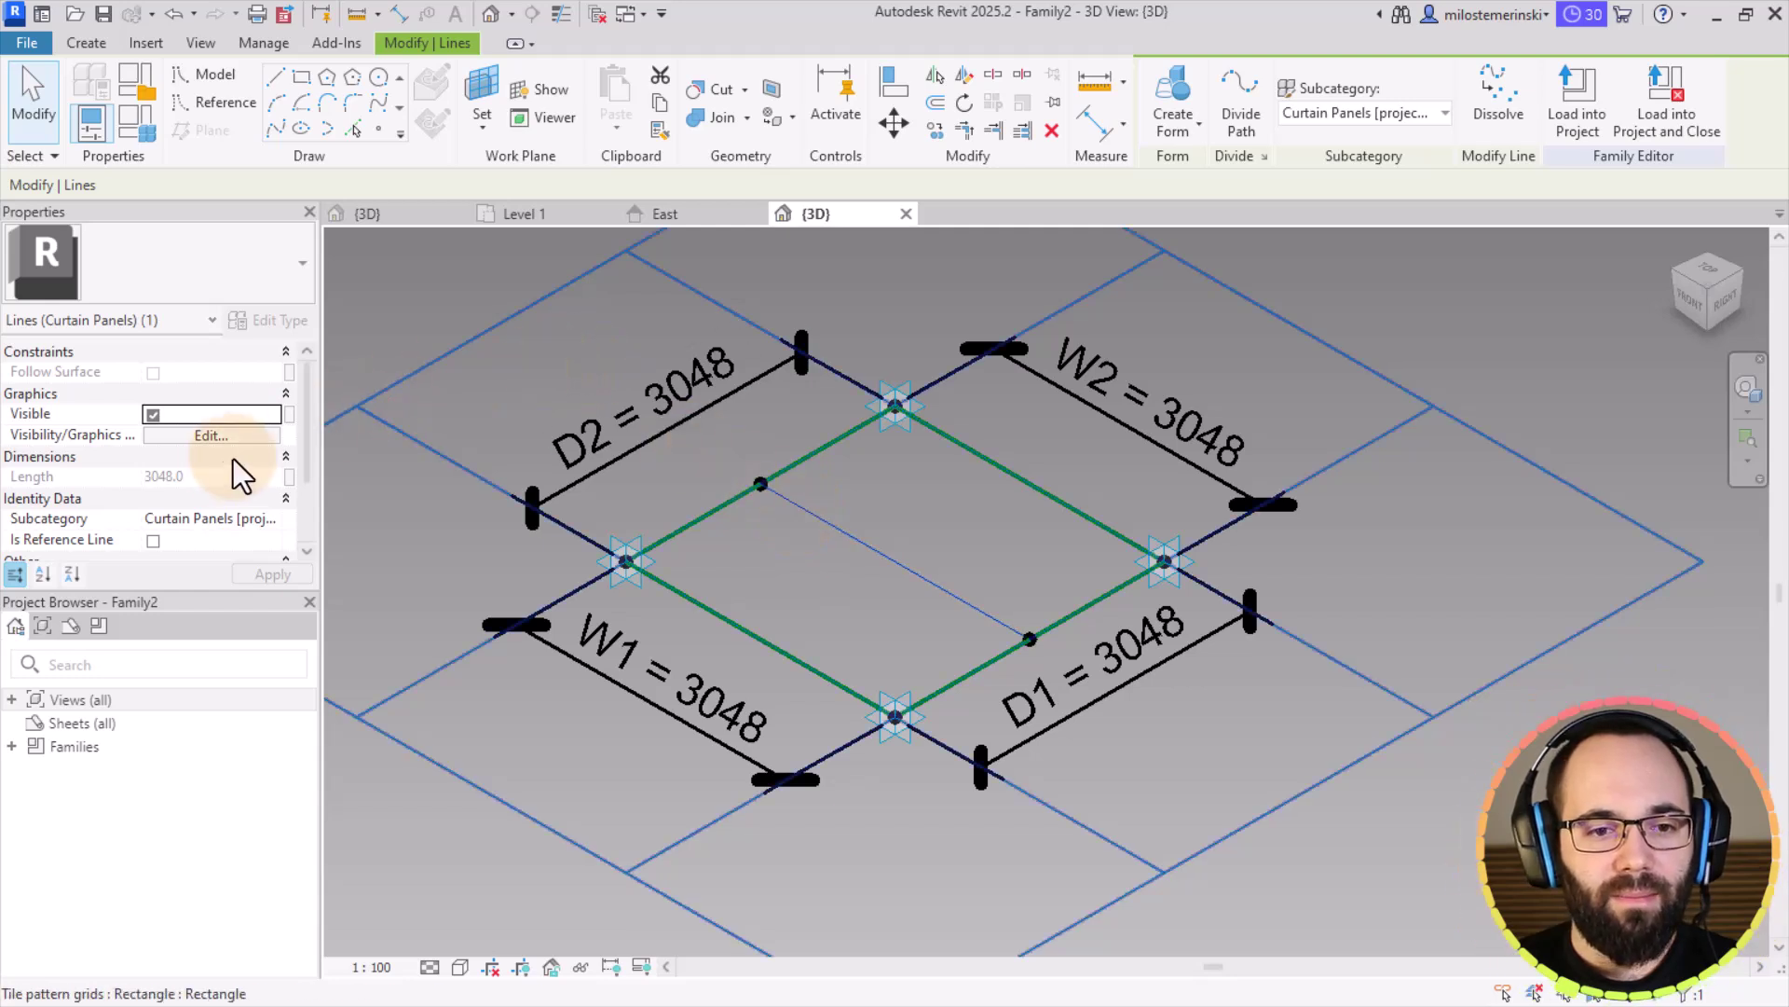
click(153, 541)
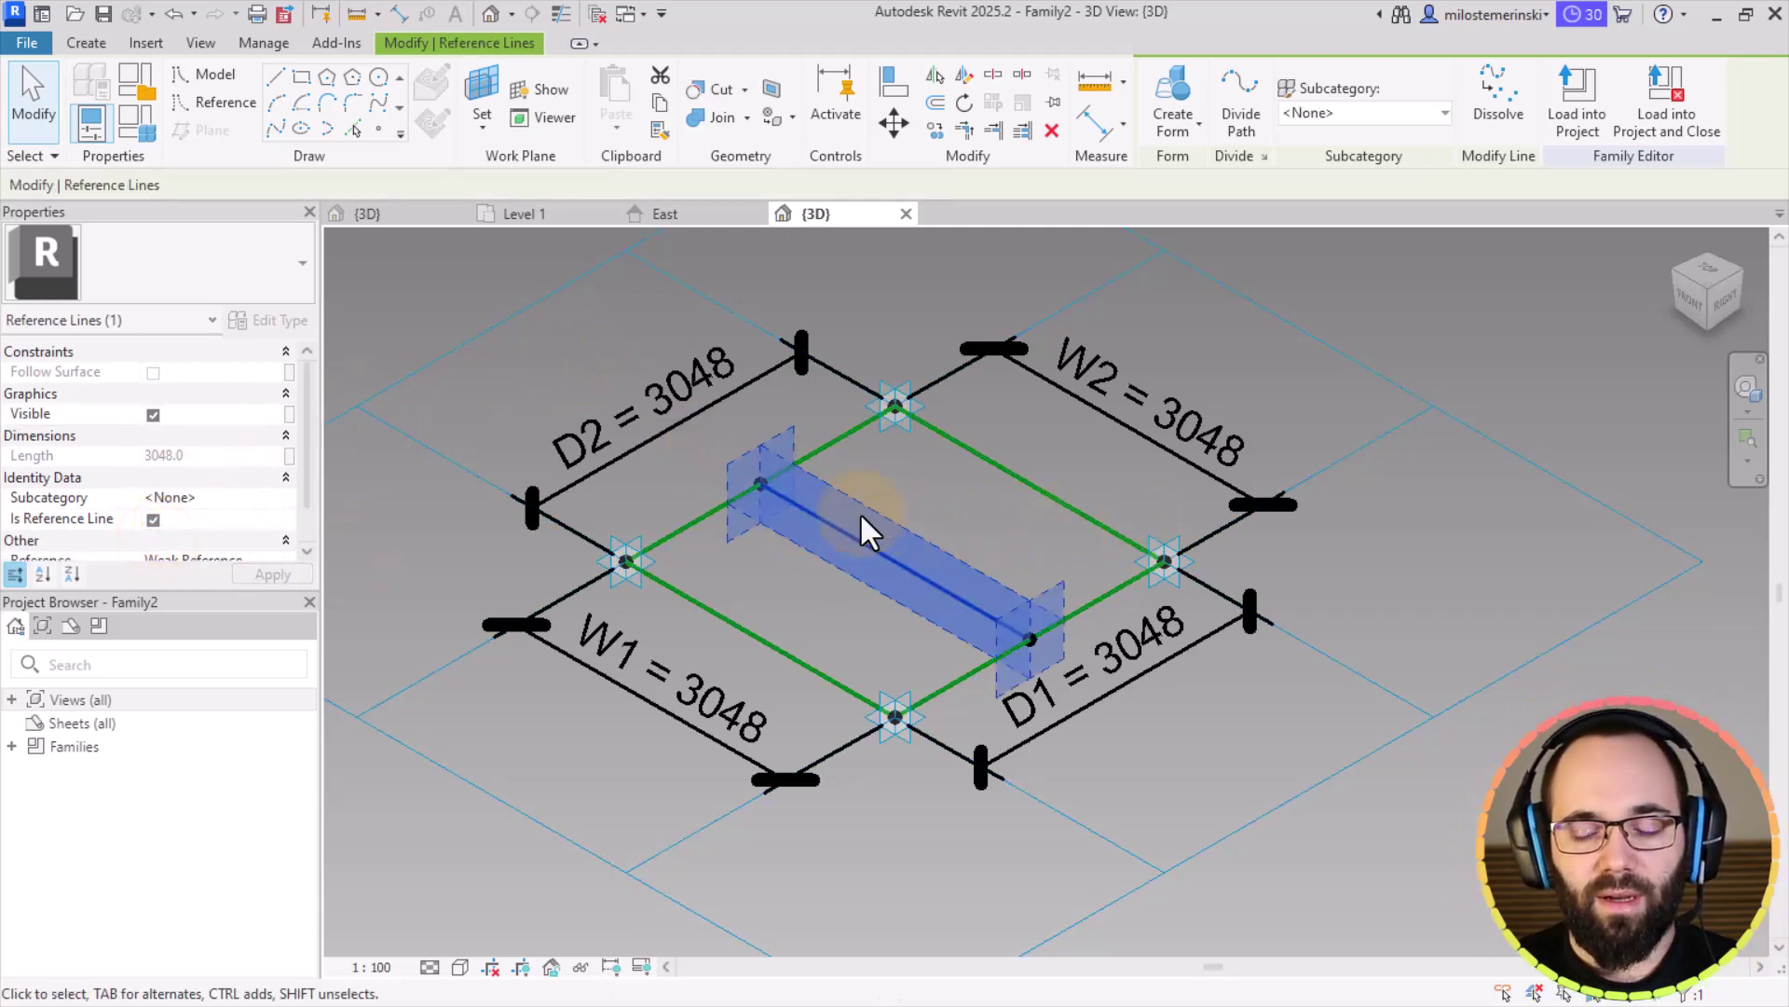
click(798, 579)
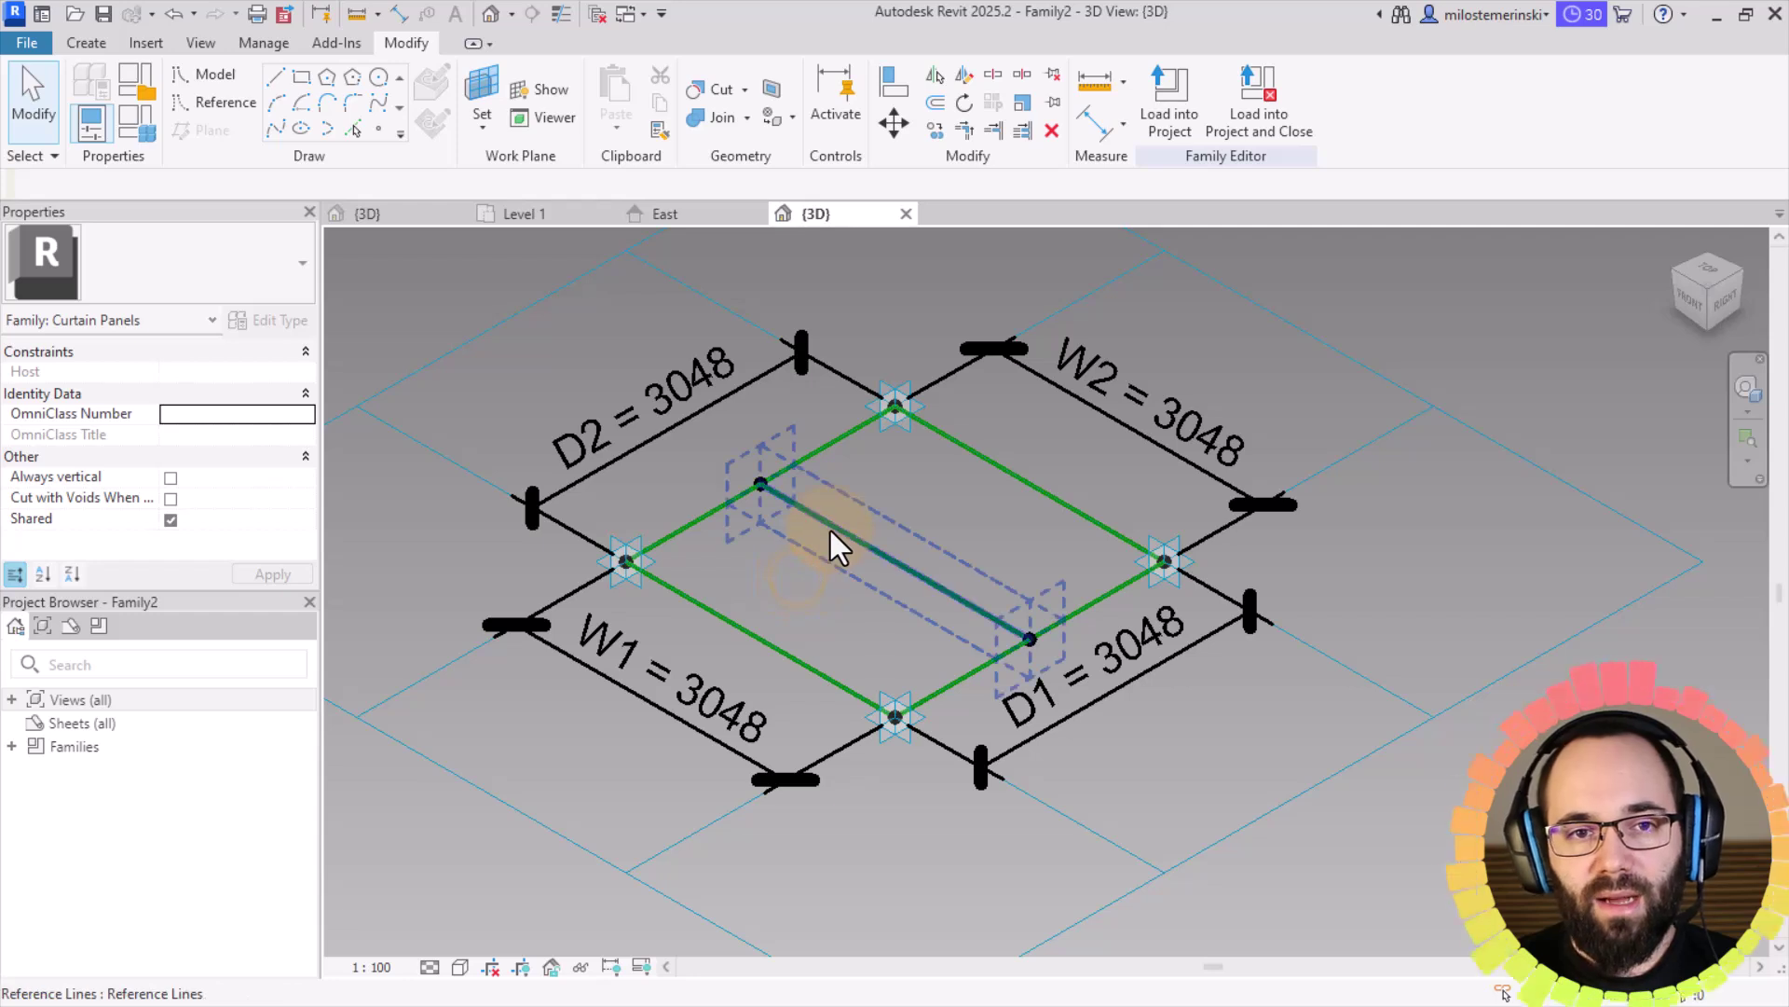
Step: Place a reference point at the midpoint of the central reference line
click(380, 131)
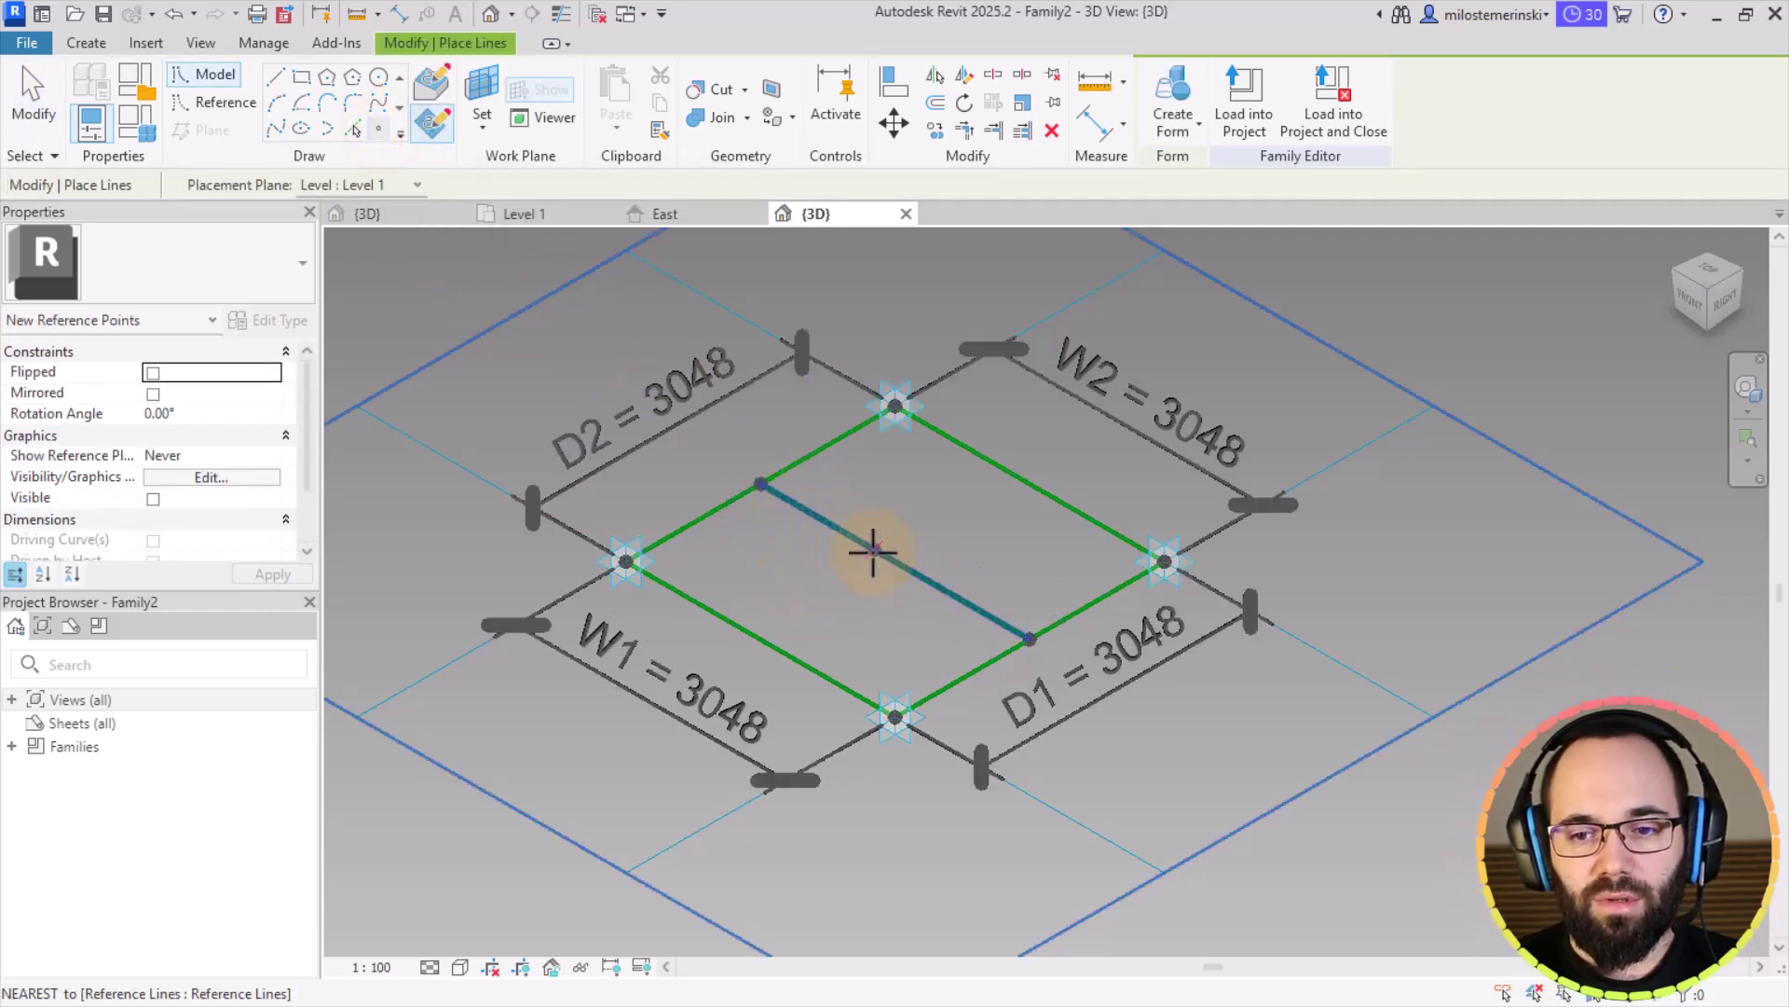
click(895, 562)
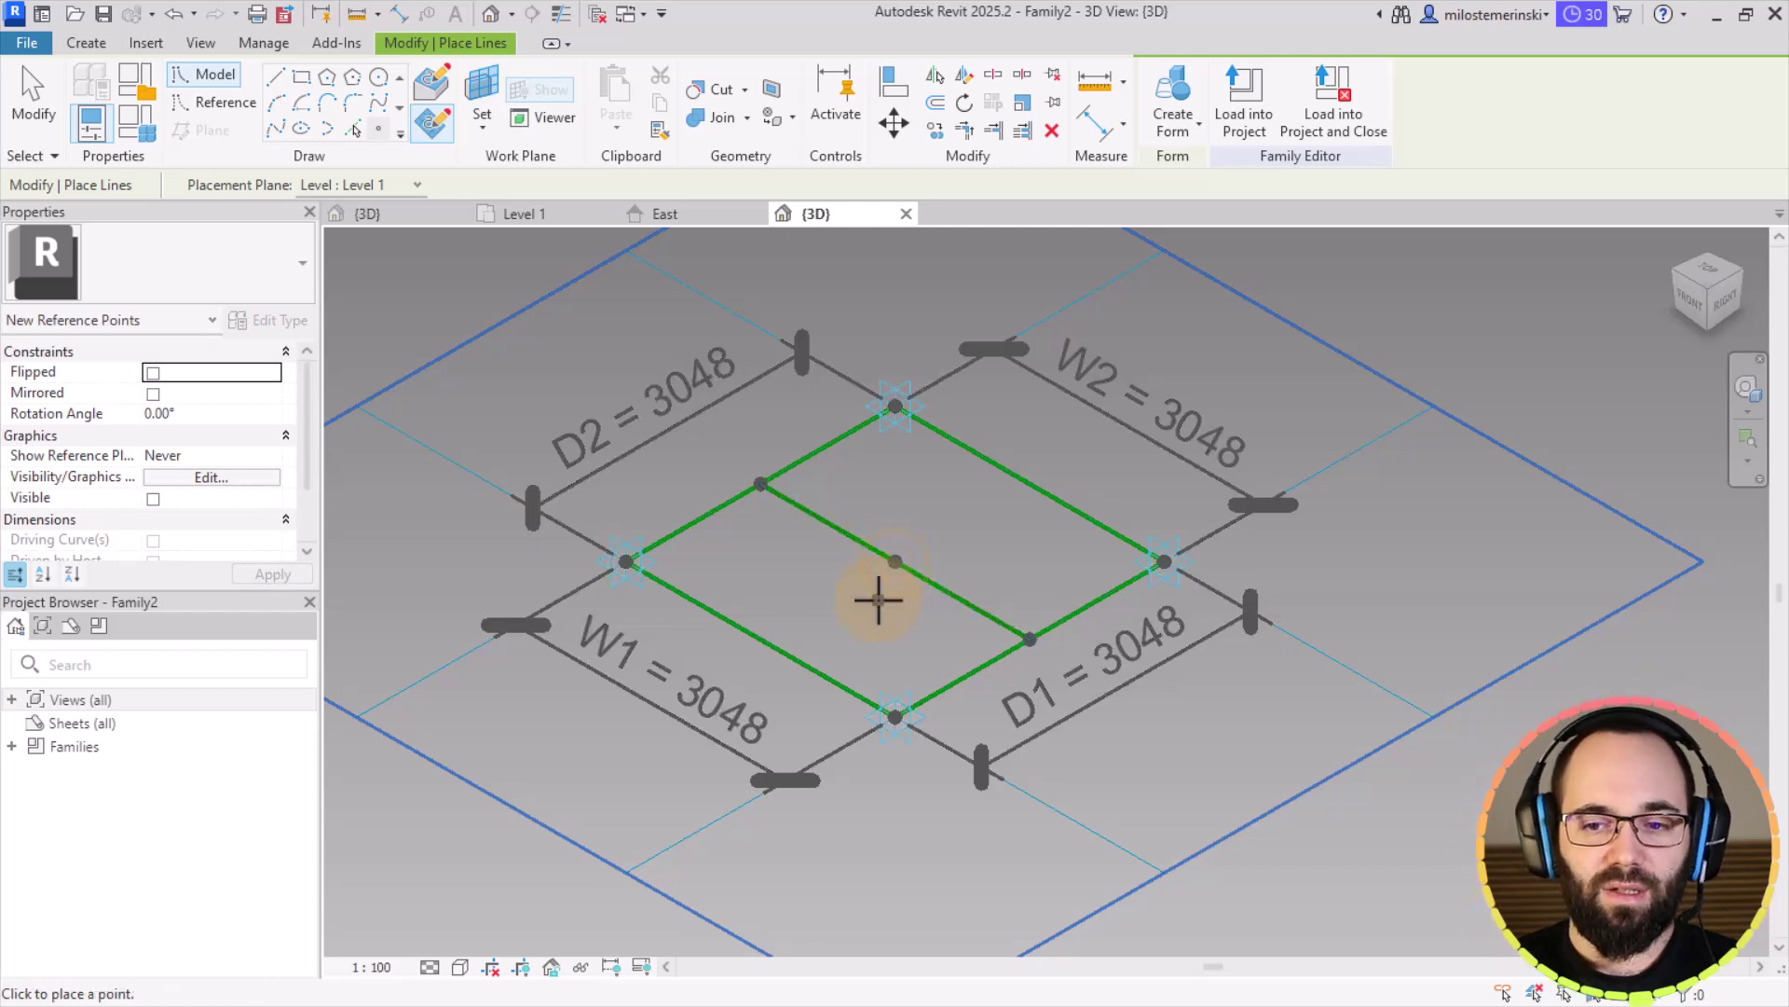
key(Escape)
key(Escape)
click(893, 565)
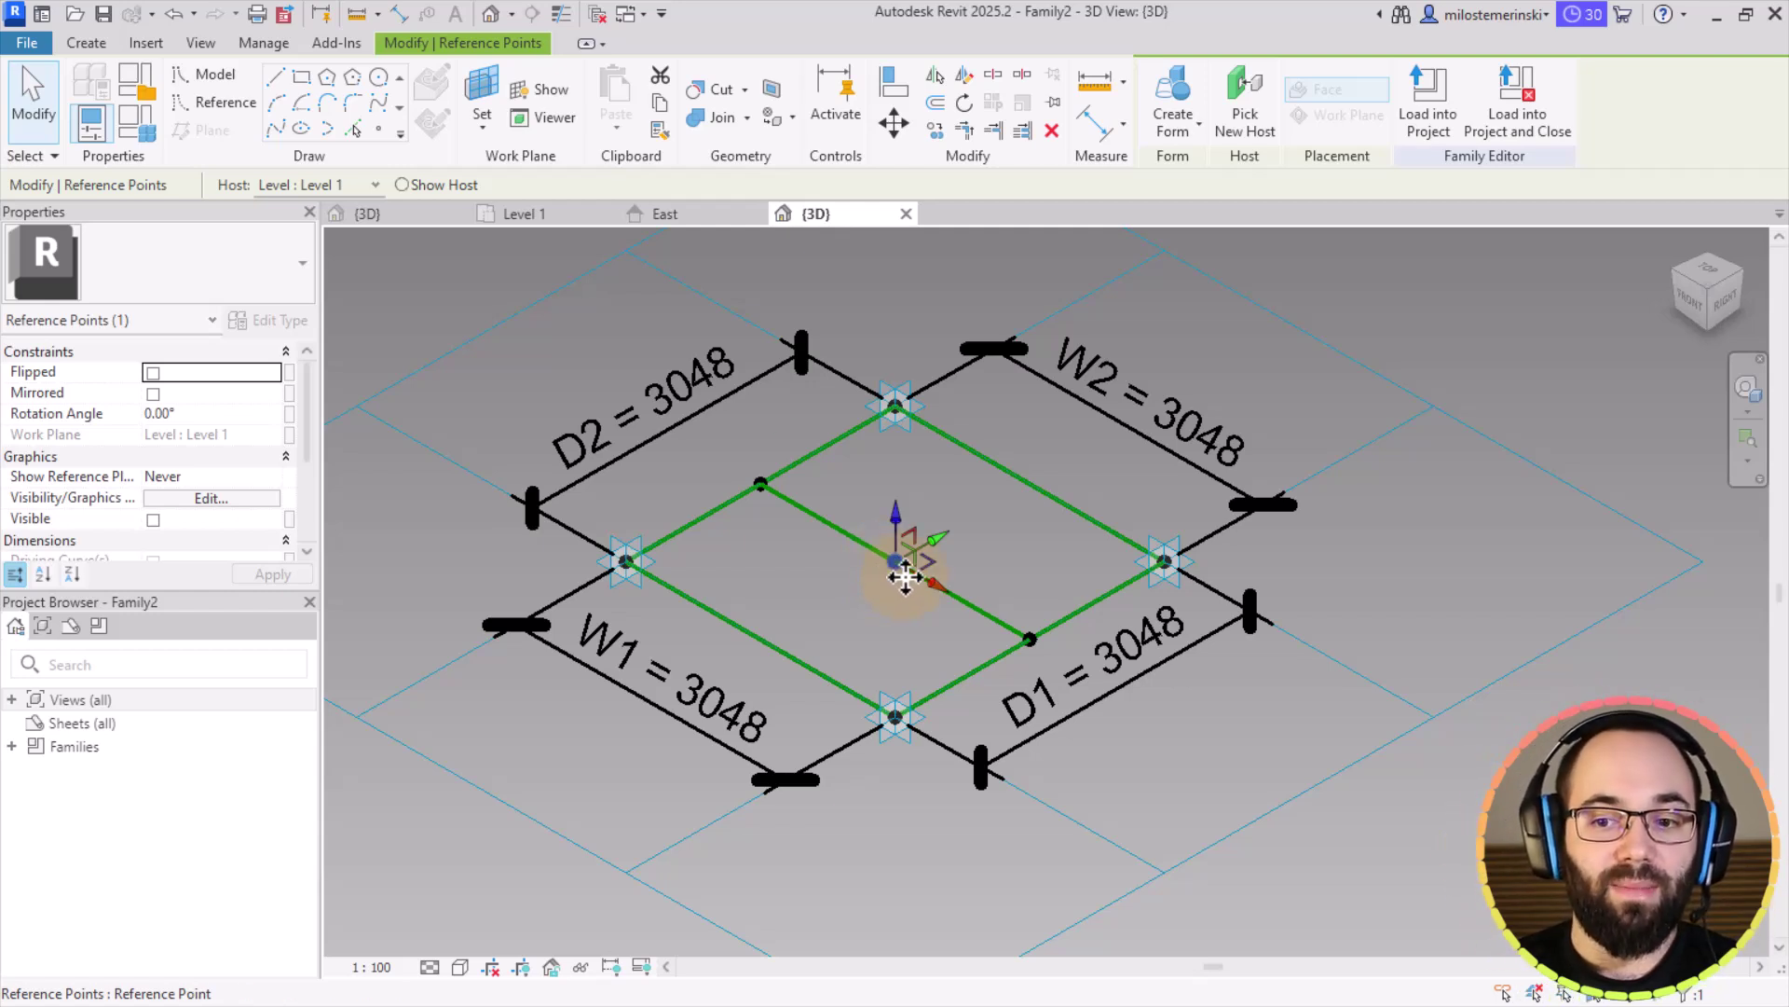
middle_drag(890, 573, 874, 627)
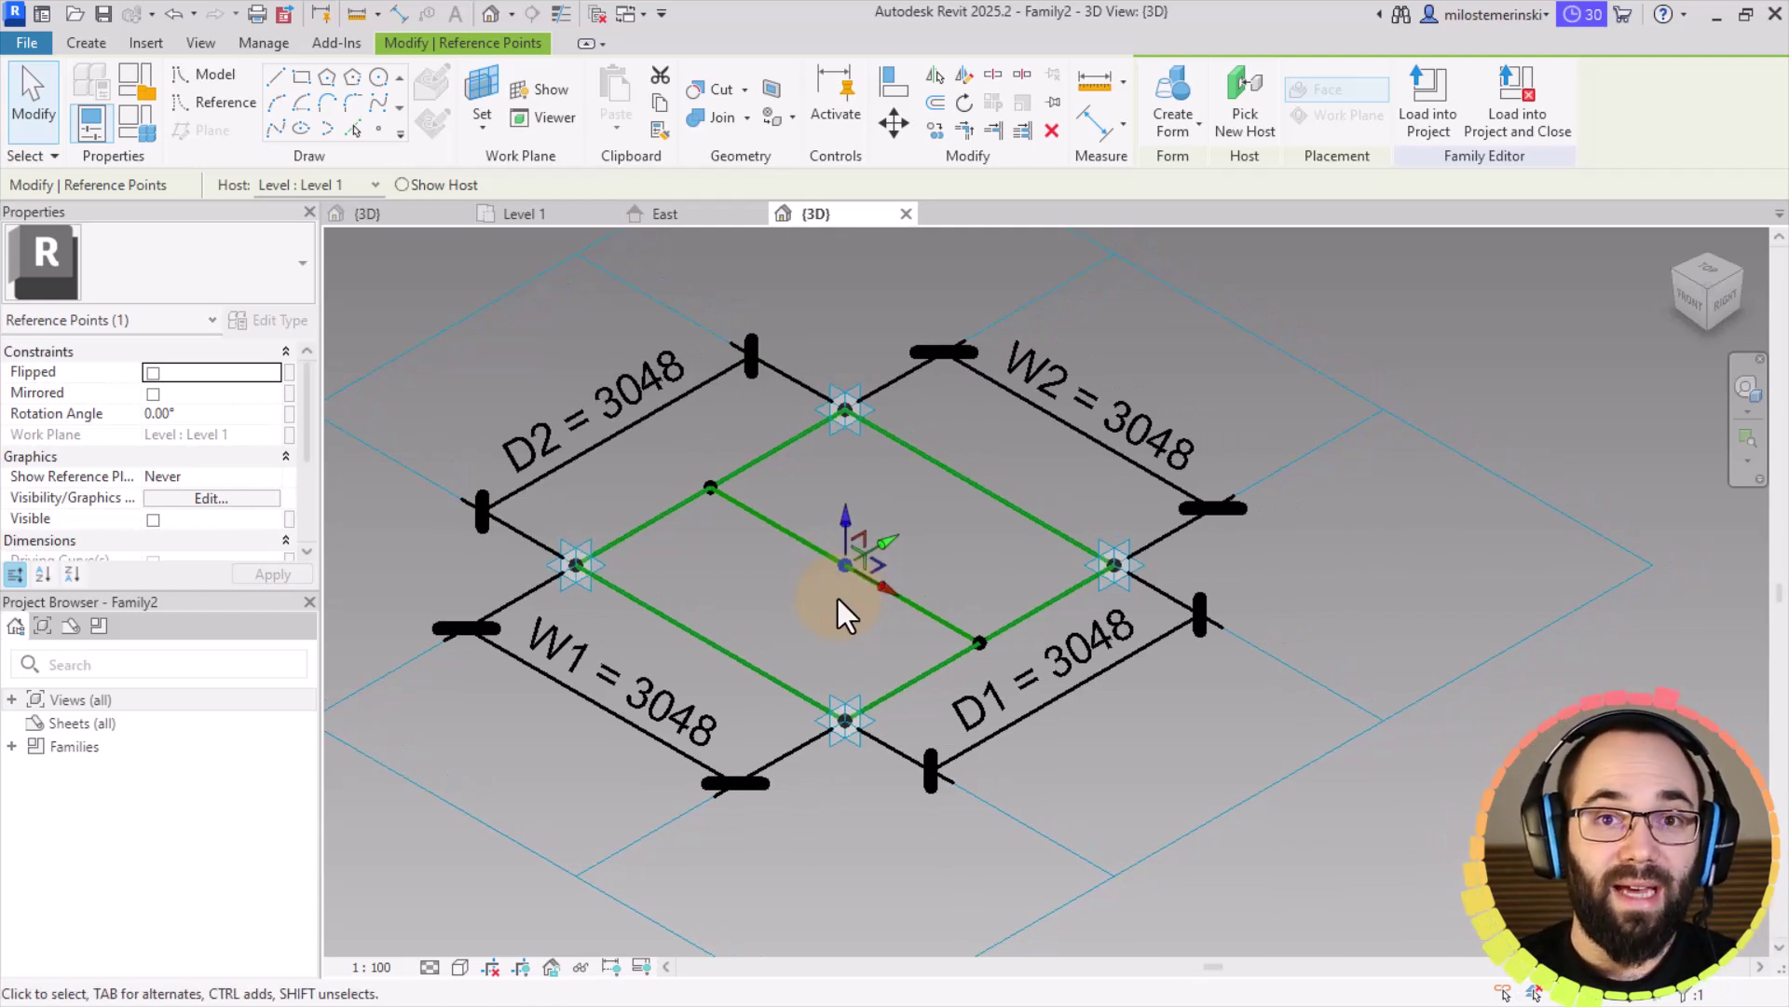
click(837, 598)
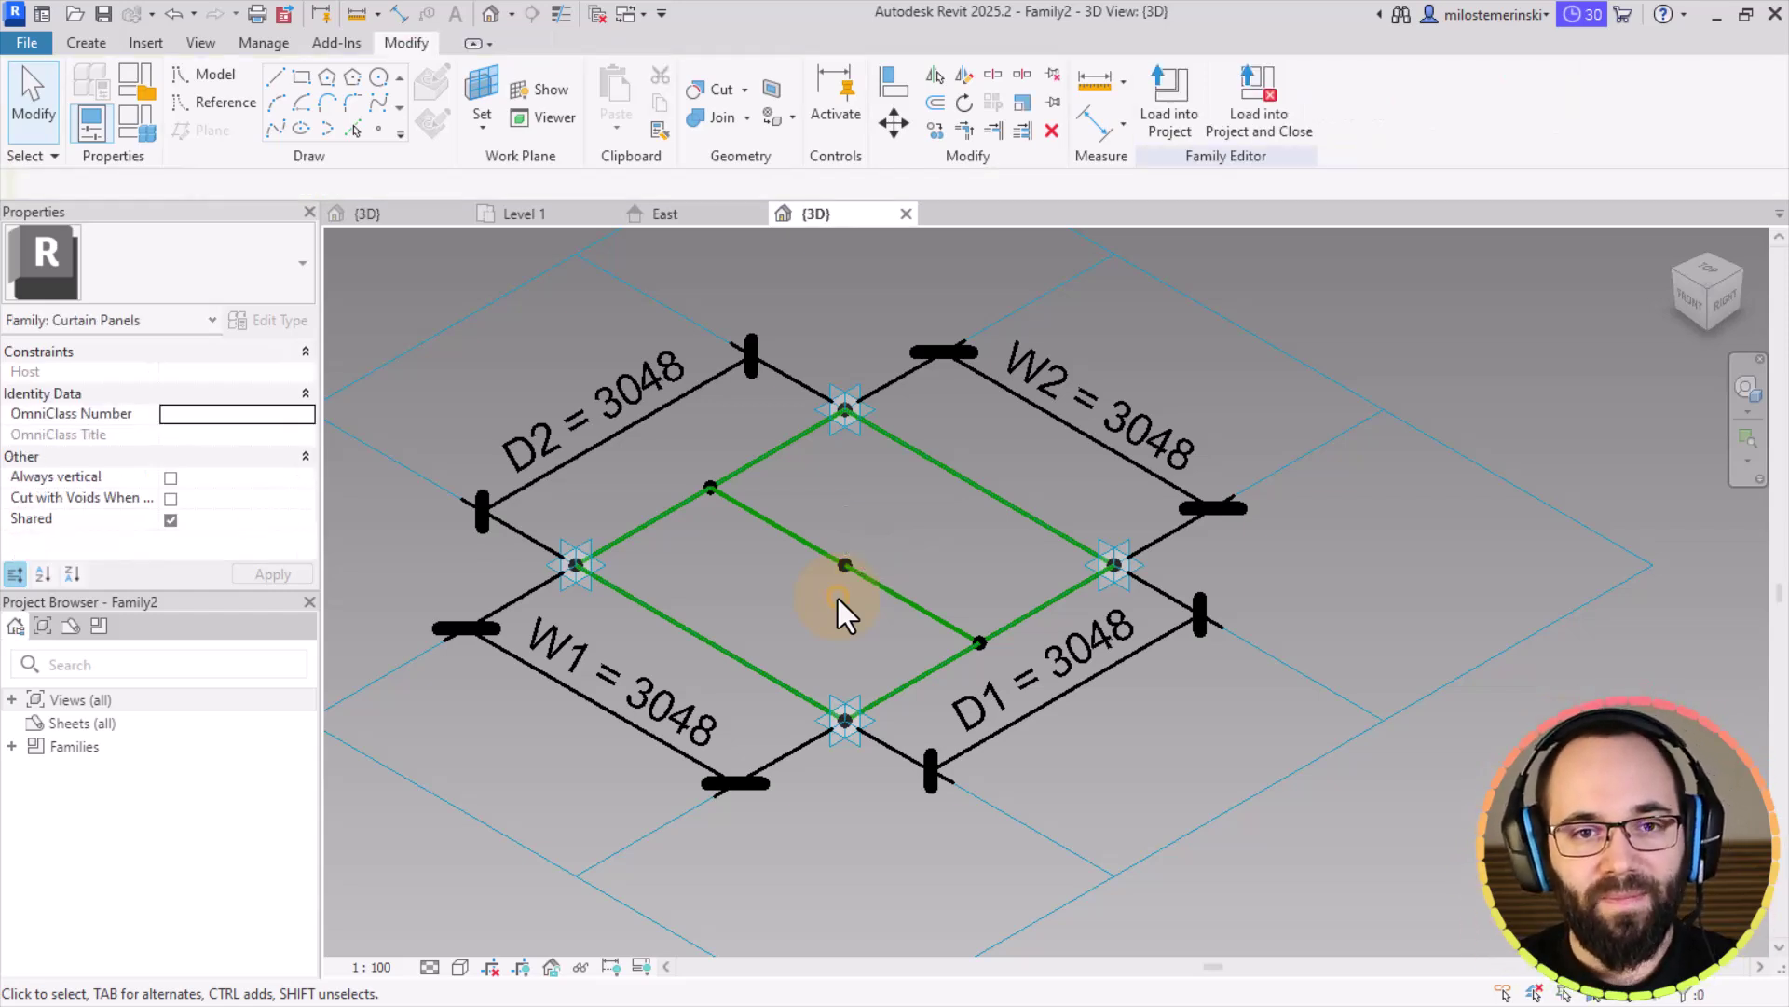
Step: Host a second reference point on the central point's horizontal plane at the same location and raise it by an offset of about 790
click(382, 133)
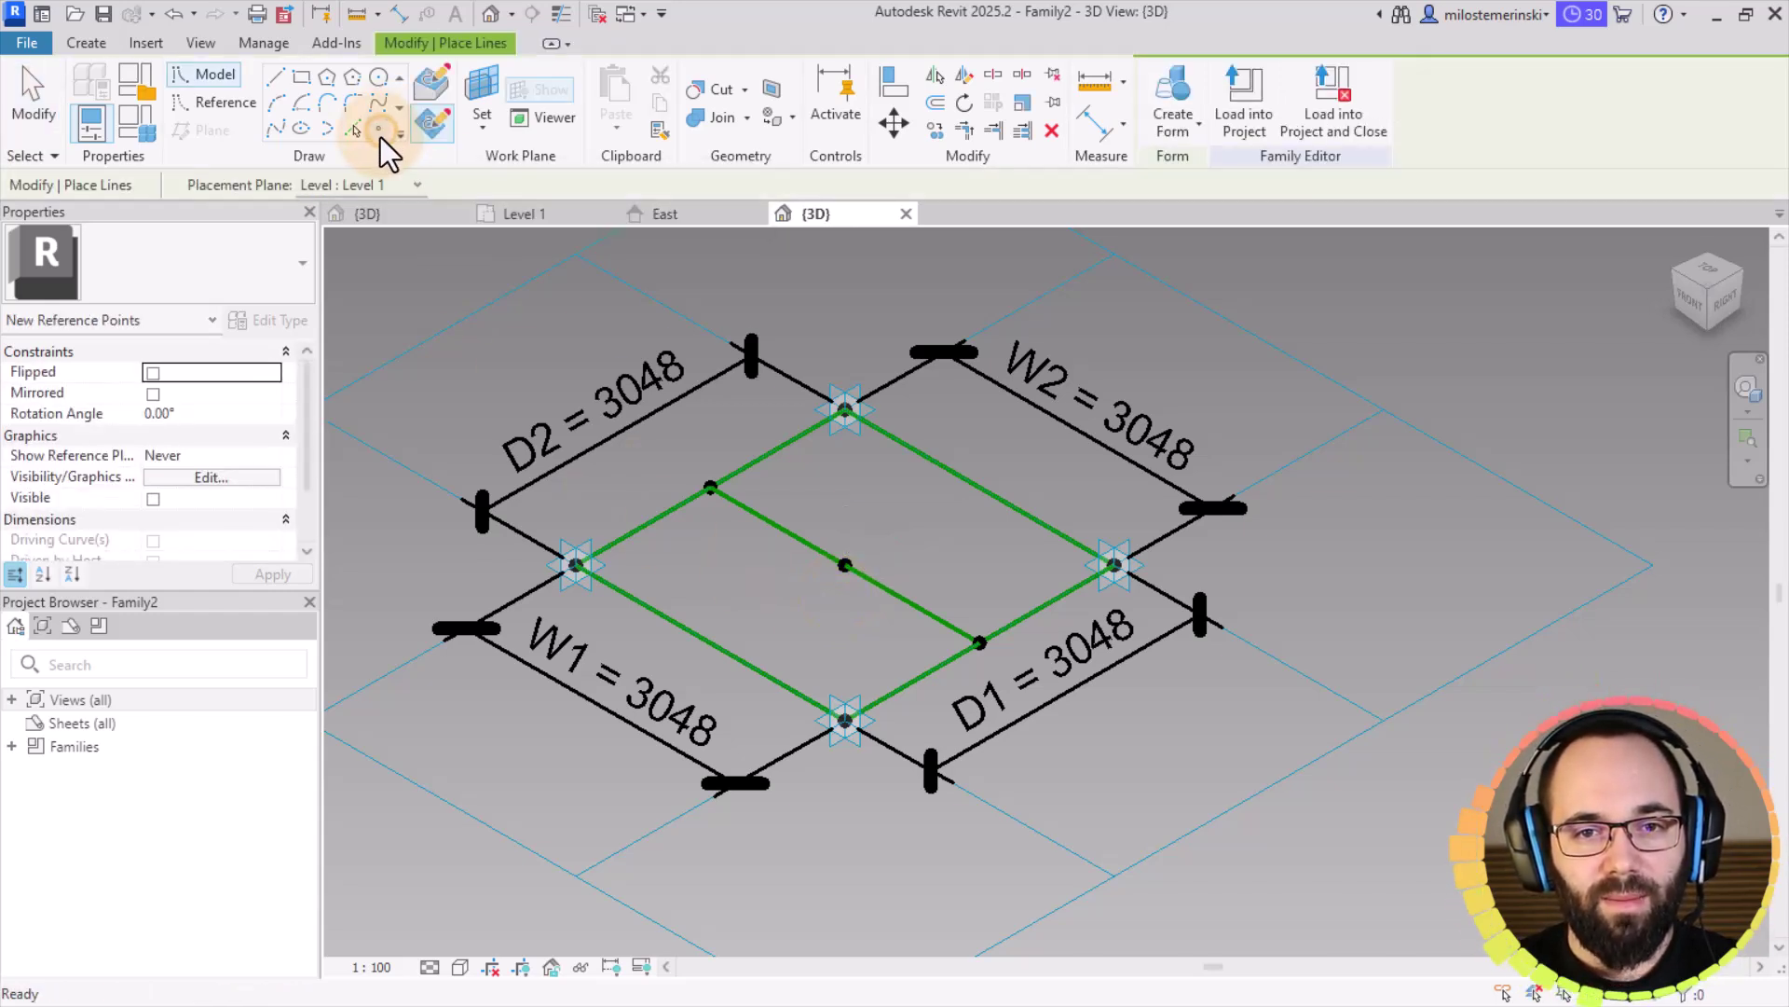
key(Escape)
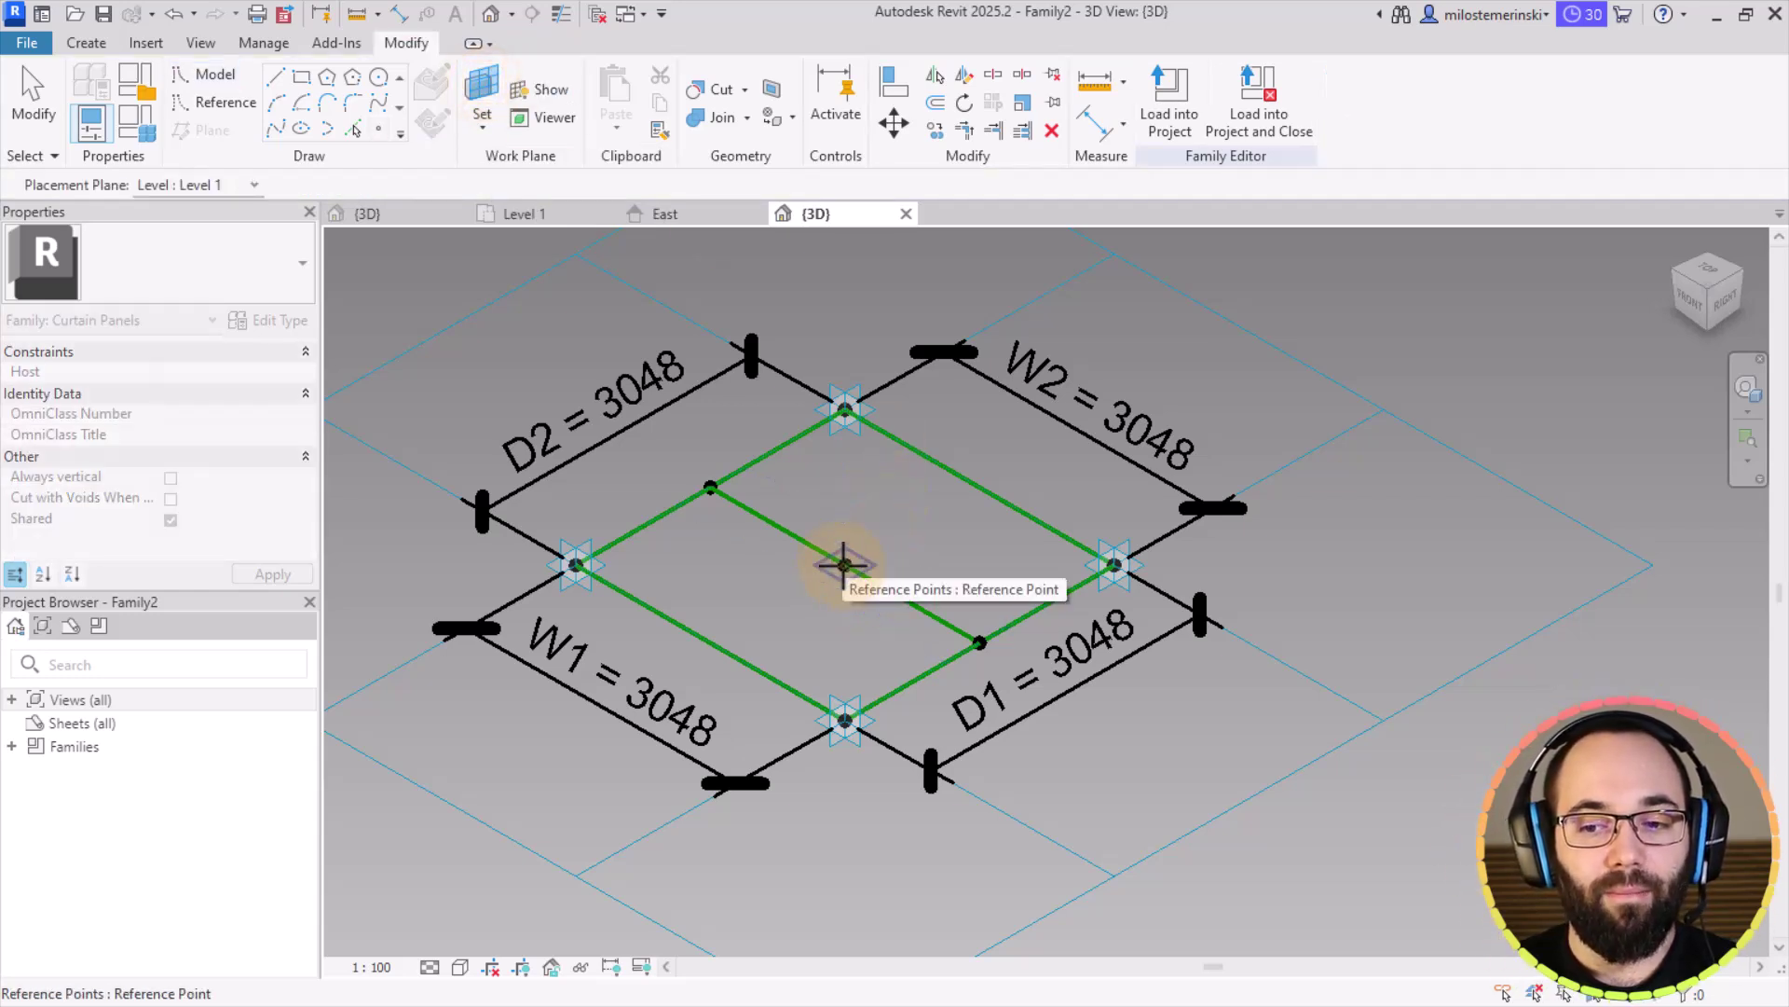
click(843, 565)
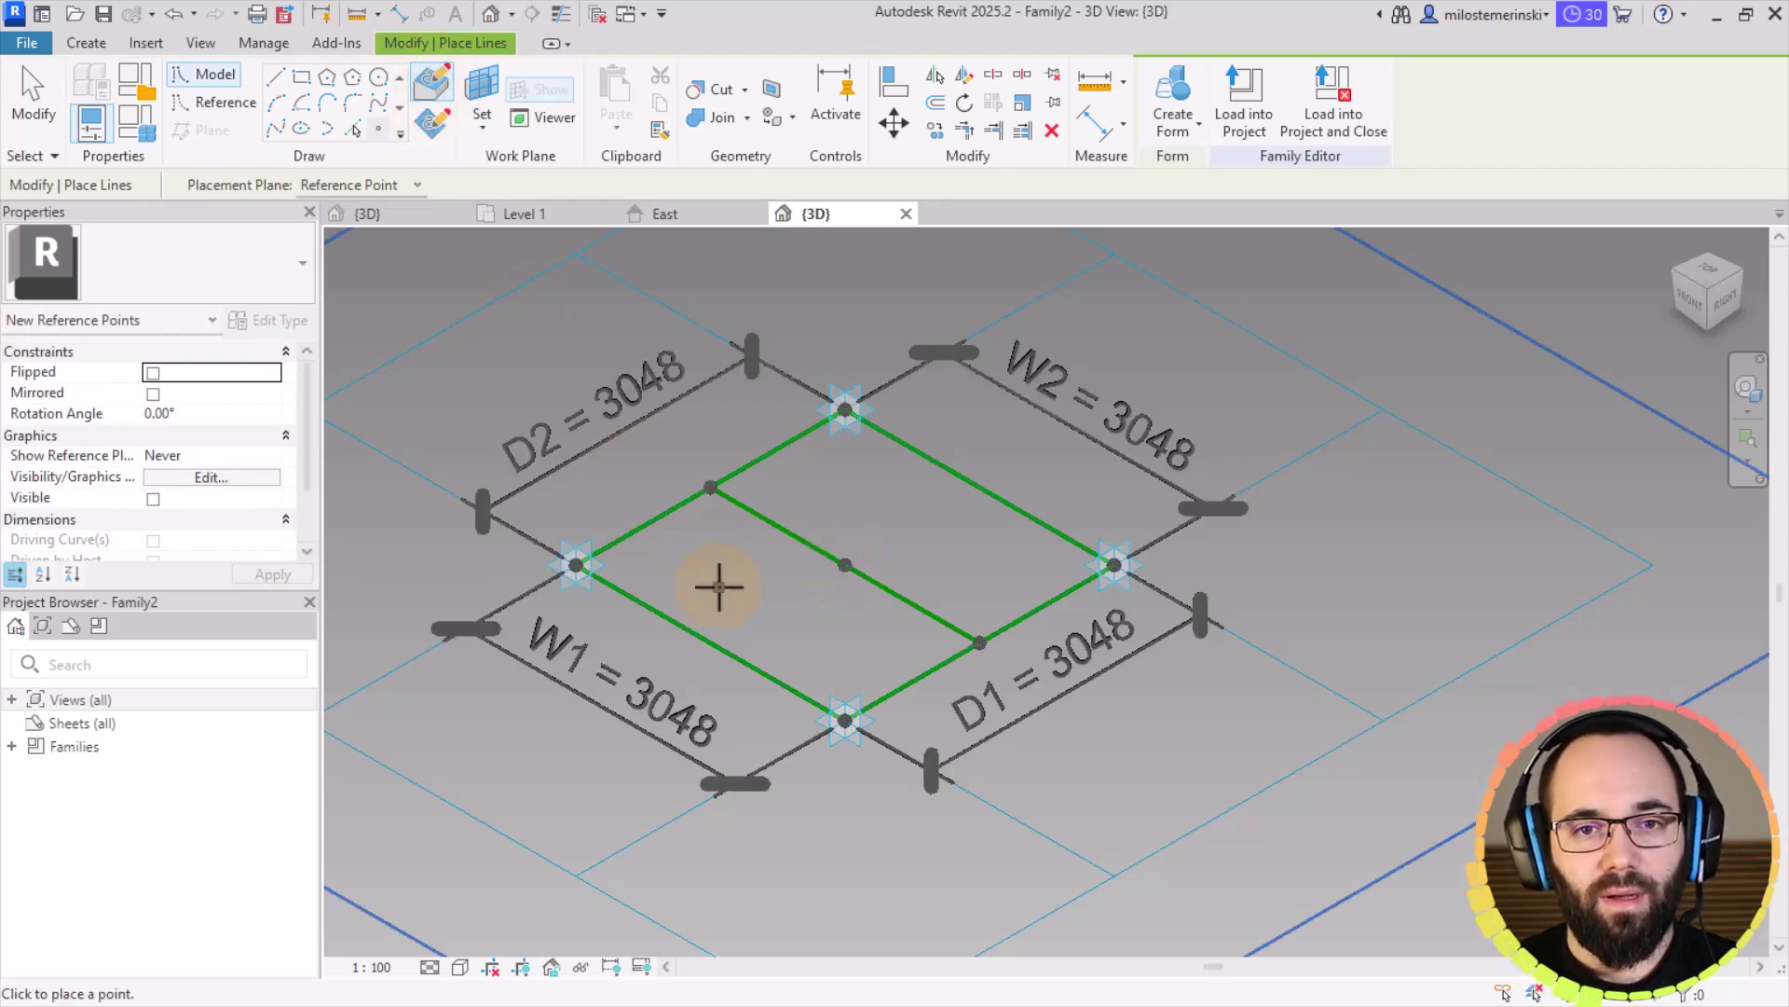
click(841, 564)
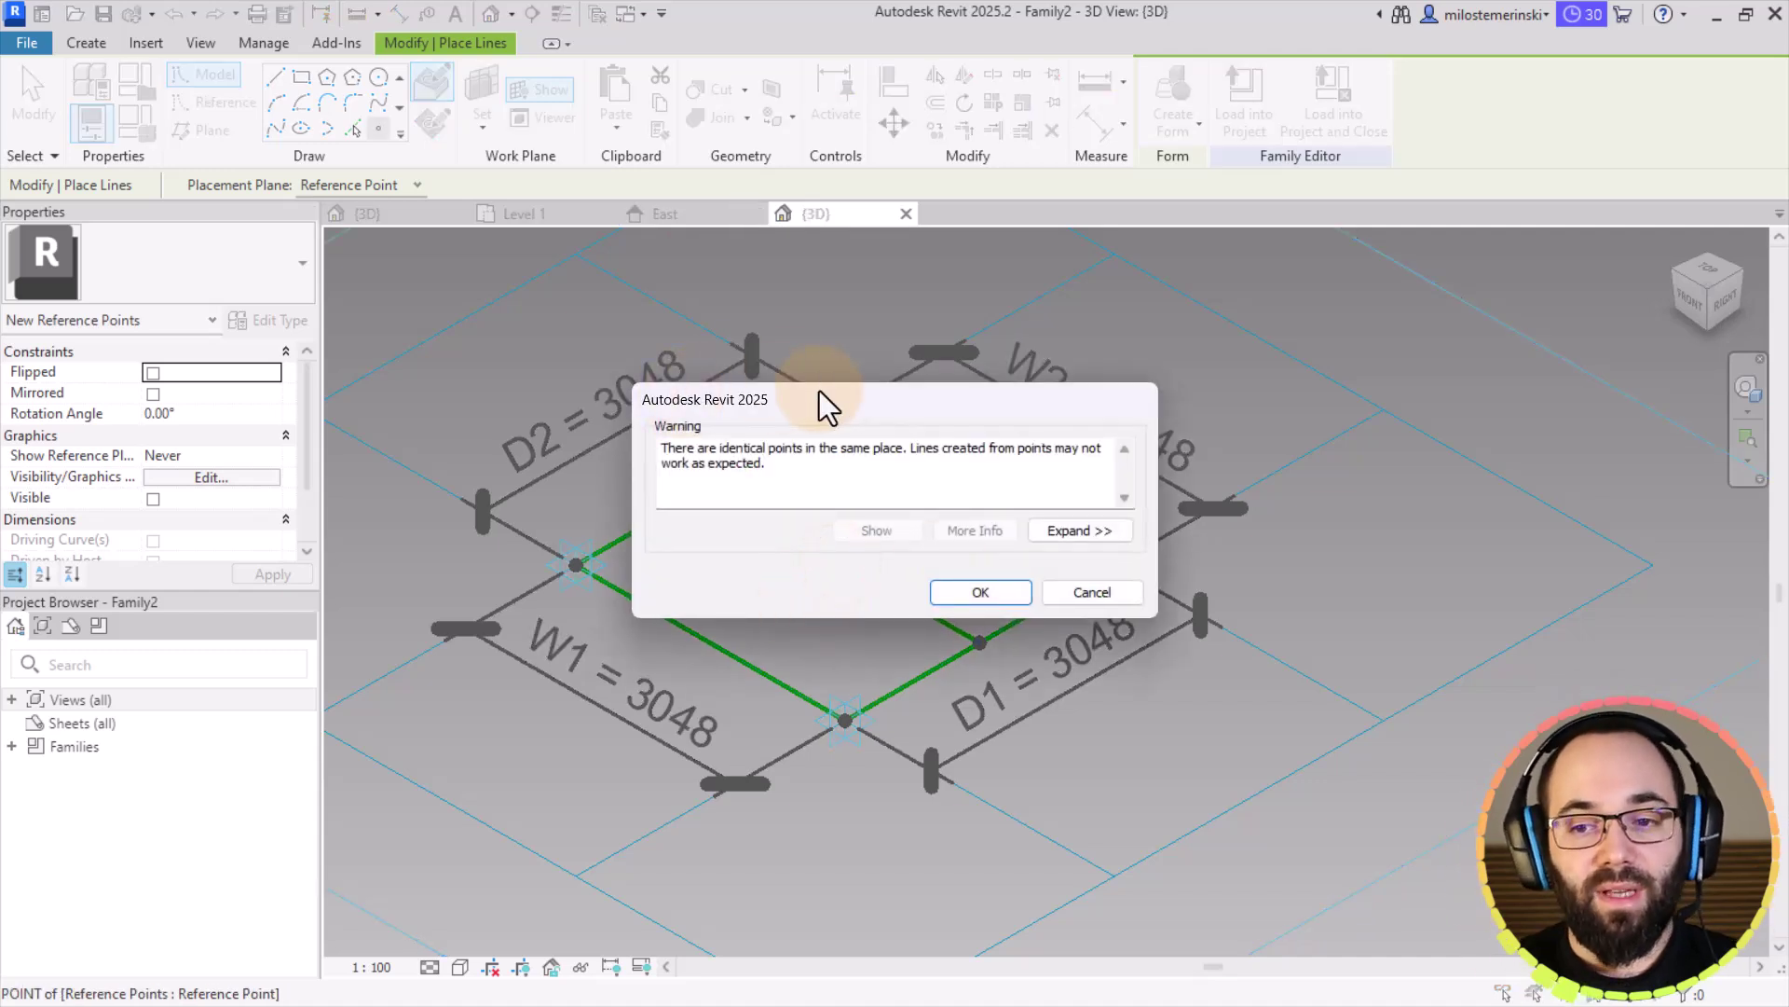
click(978, 593)
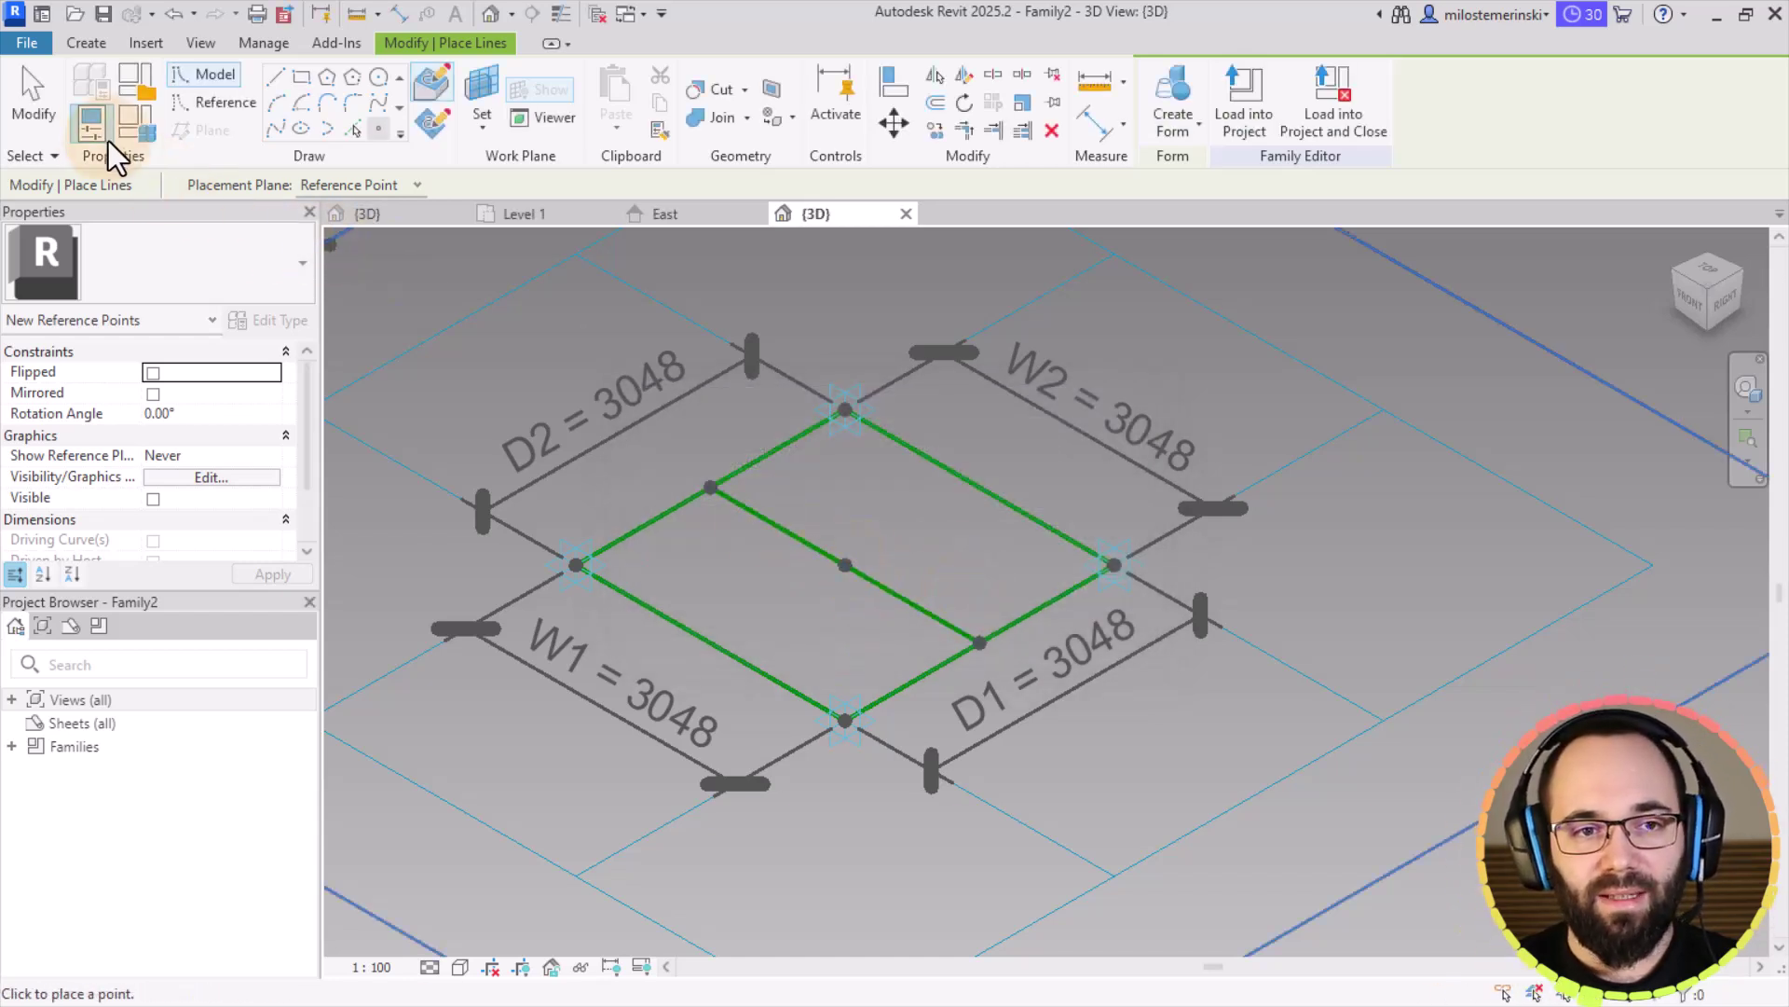
click(31, 122)
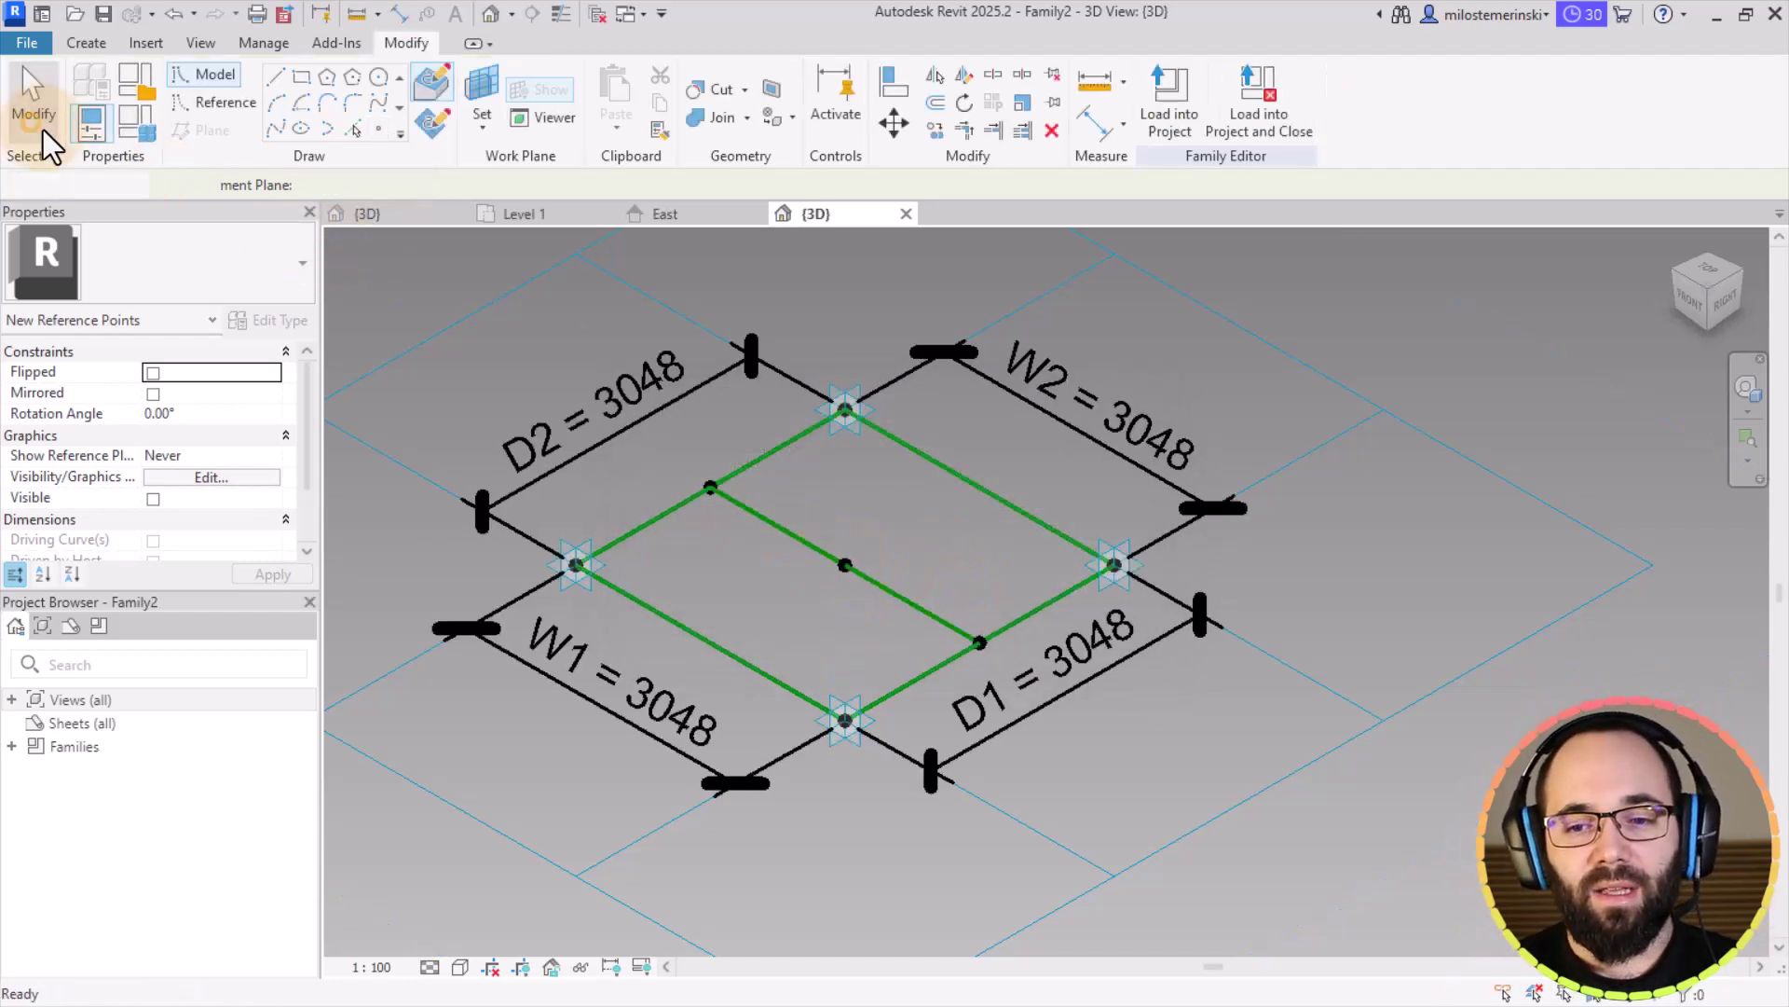
click(844, 564)
drag(847, 514, 845, 449)
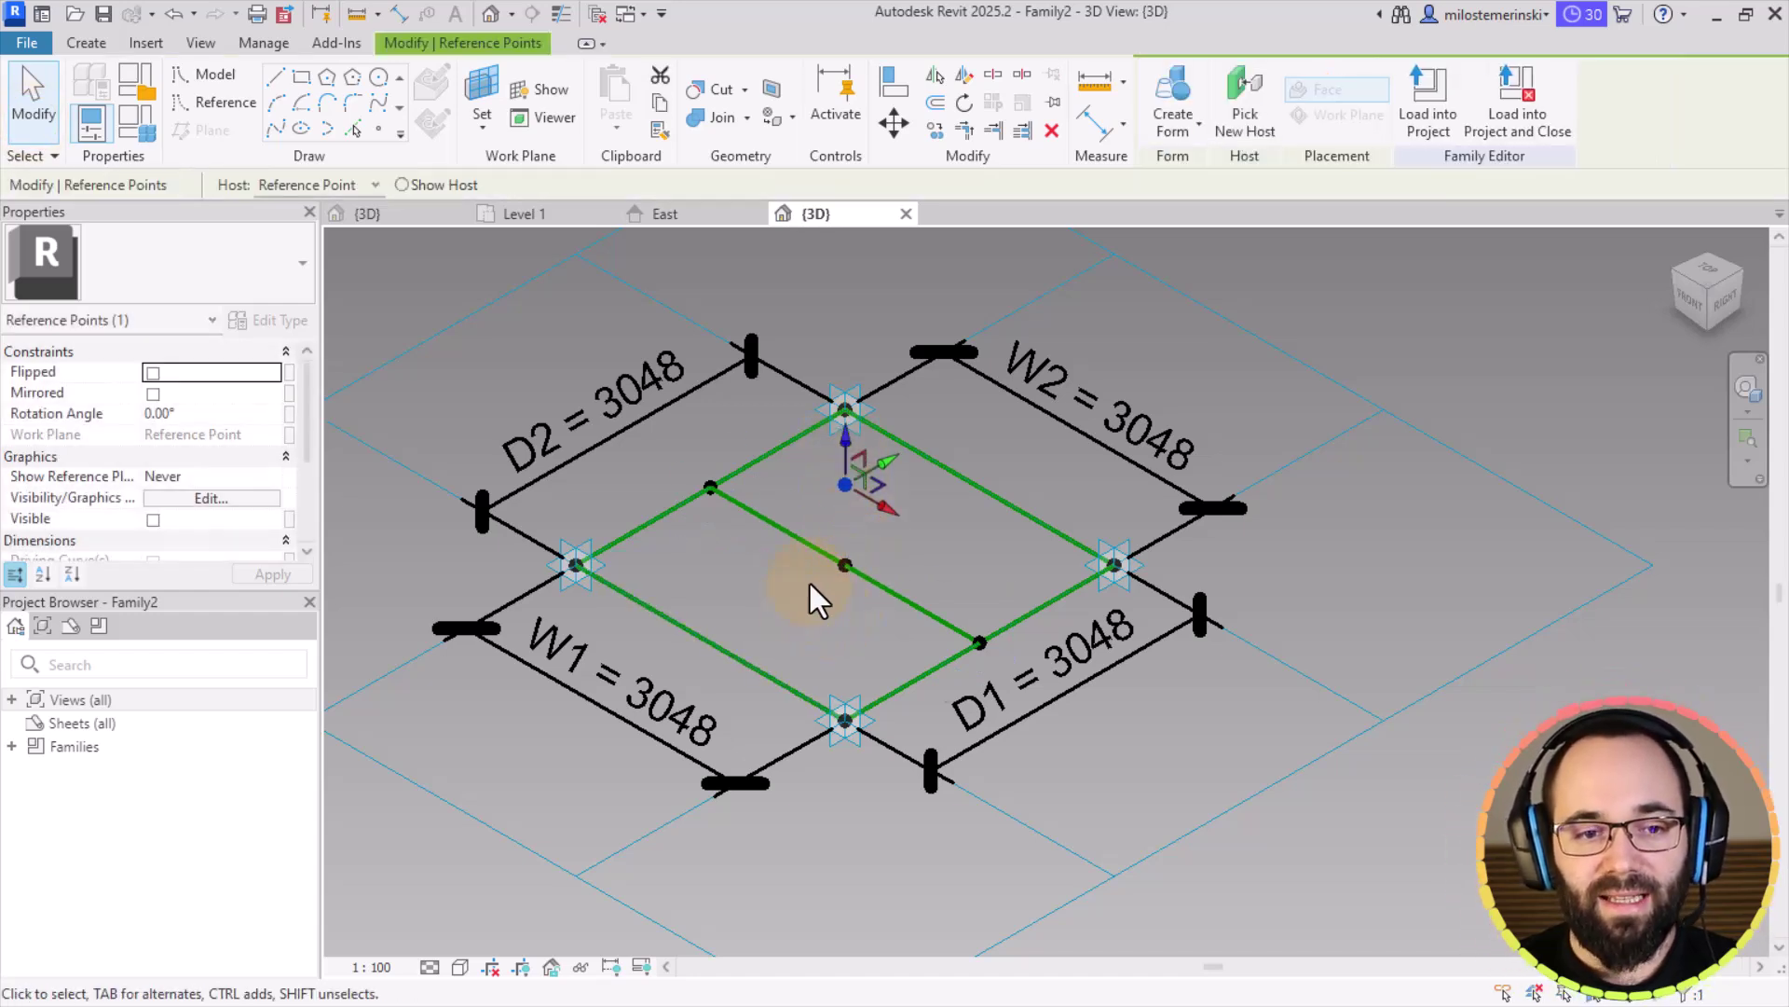
Step: Associate the raised point's Offset with a new instance family parameter named H, grouped under Dimensions
scroll(120, 449, down, 3)
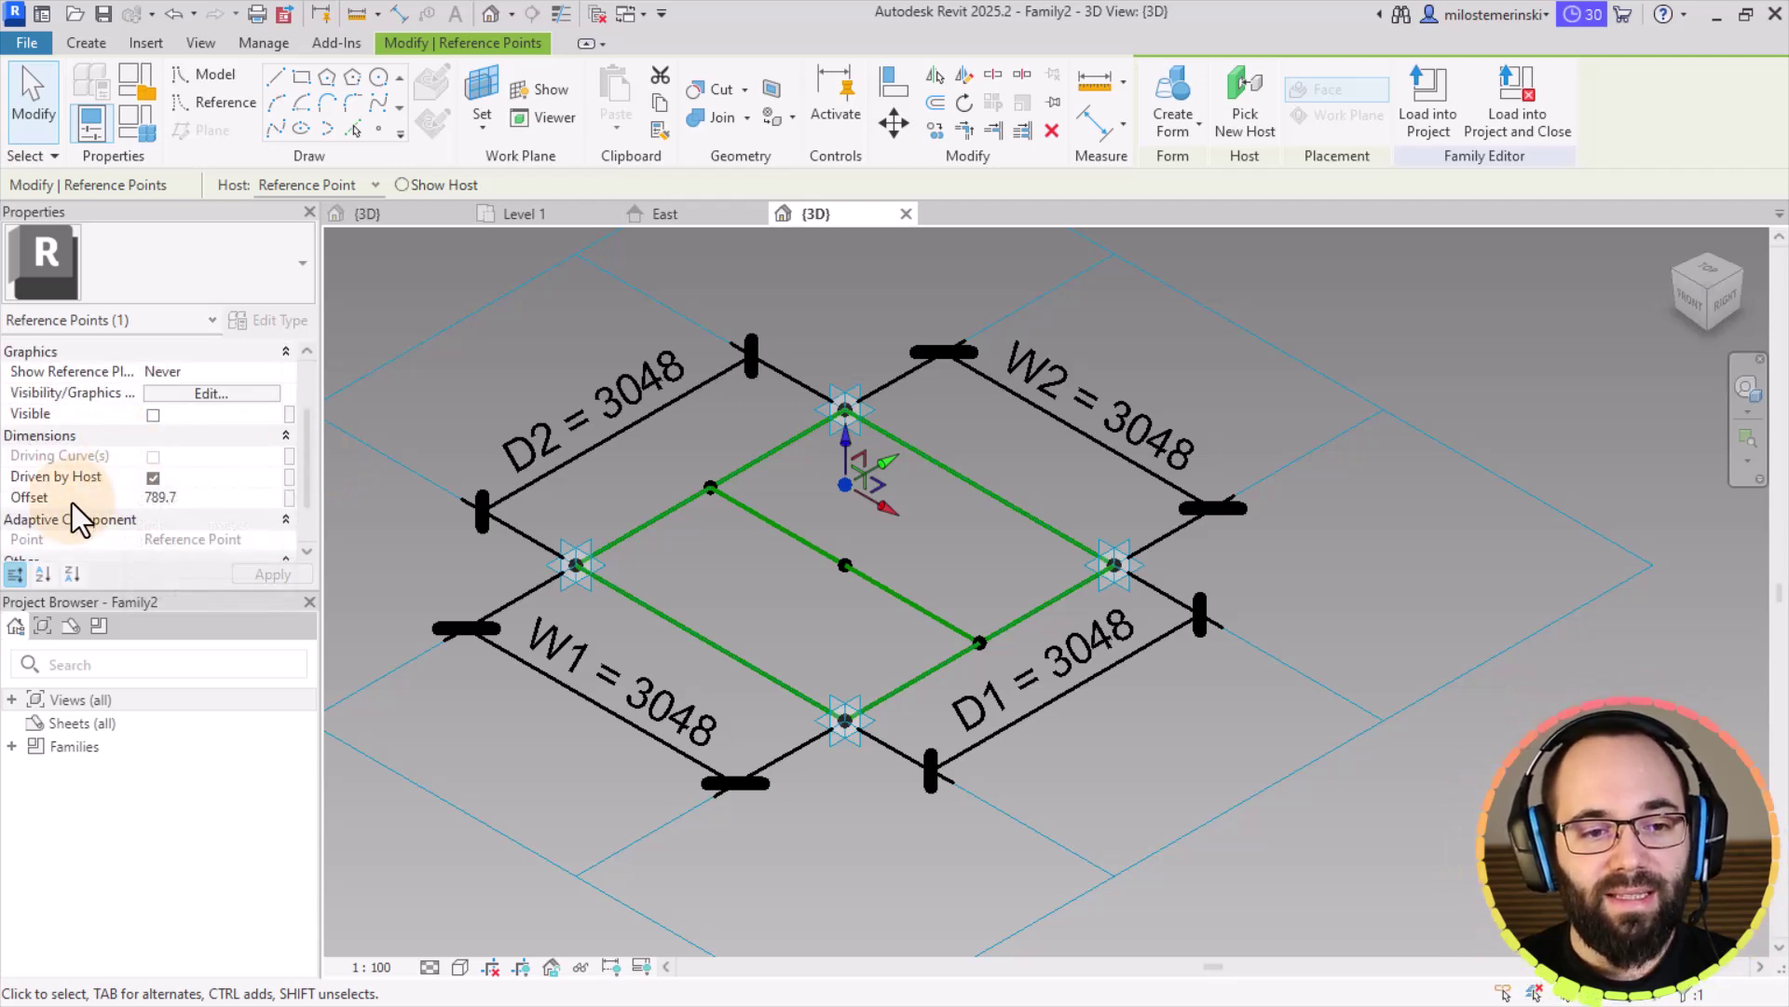
click(288, 498)
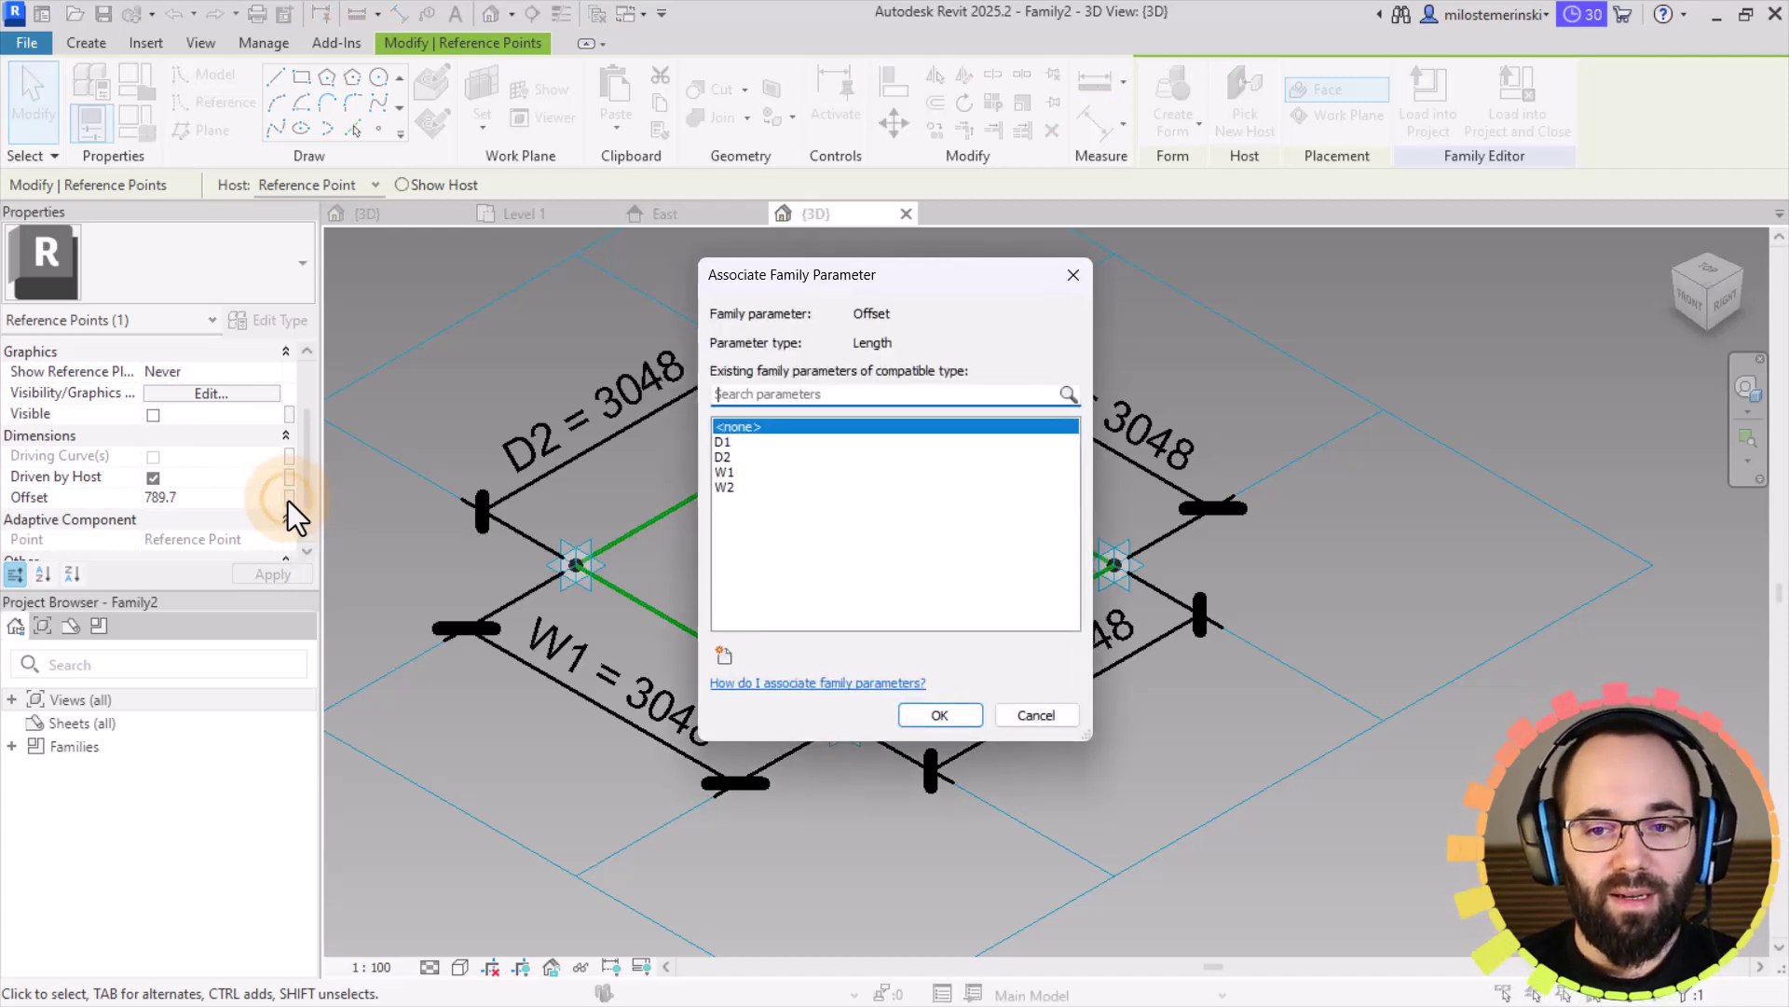
click(727, 654)
text(H)
click(925, 528)
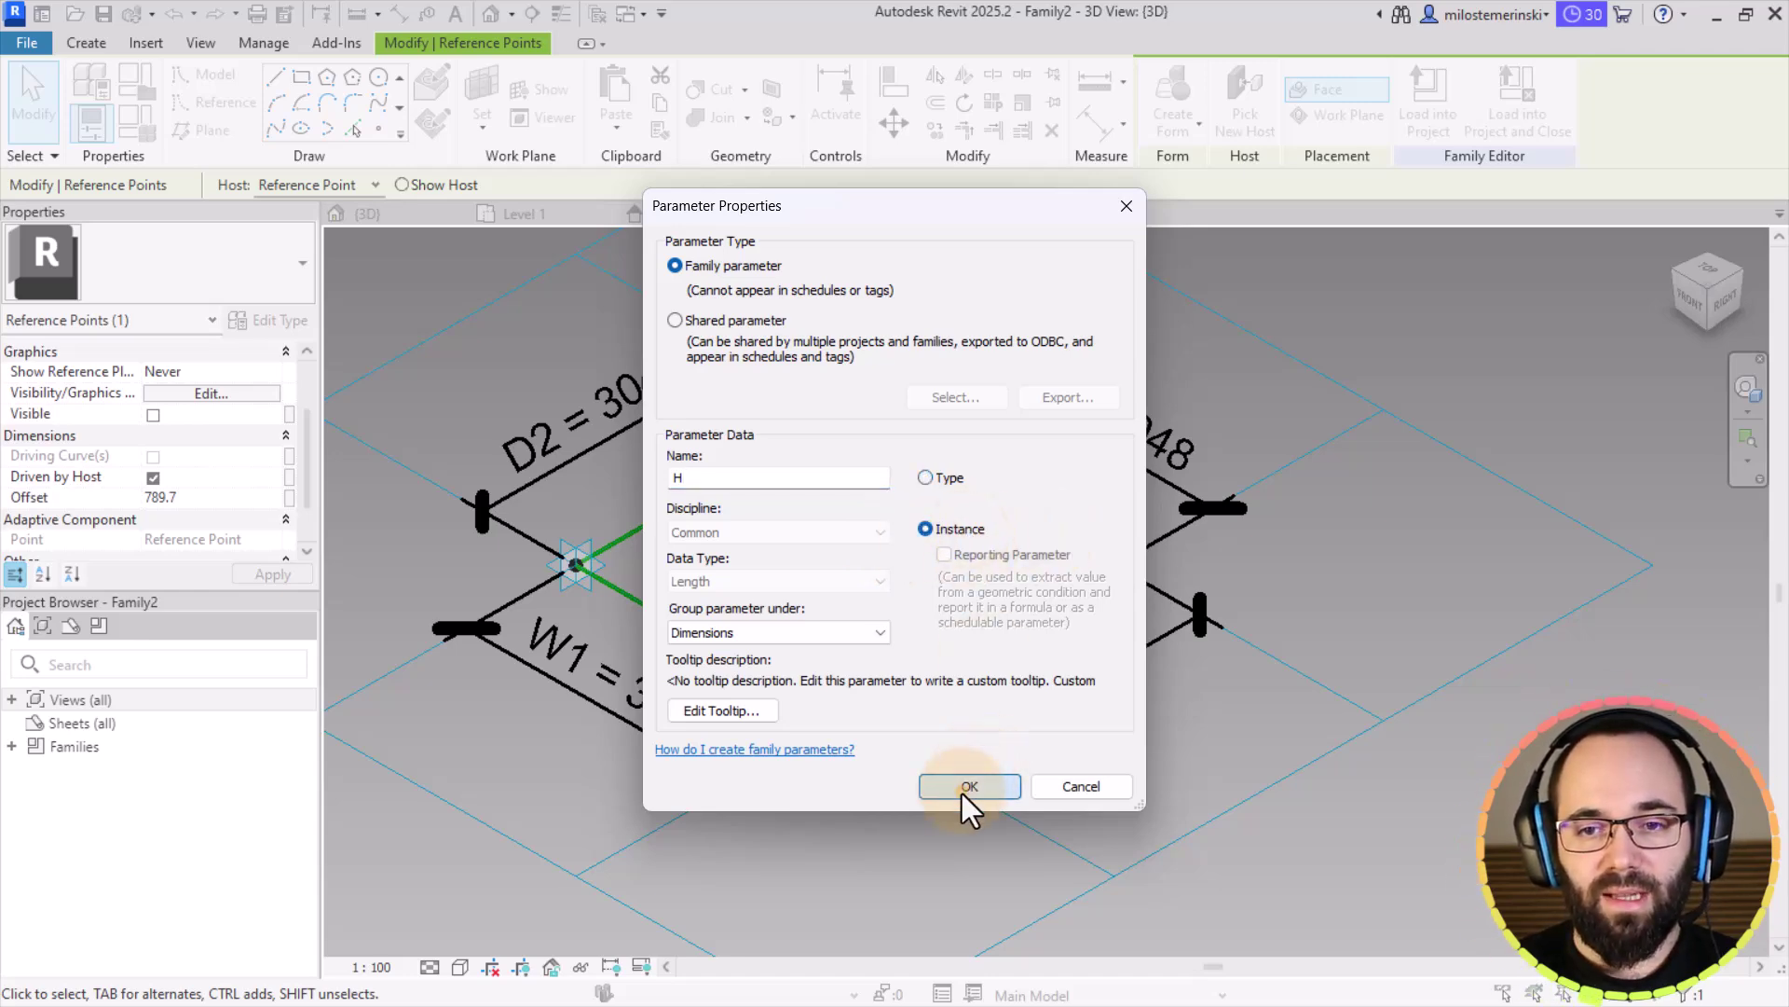
click(962, 789)
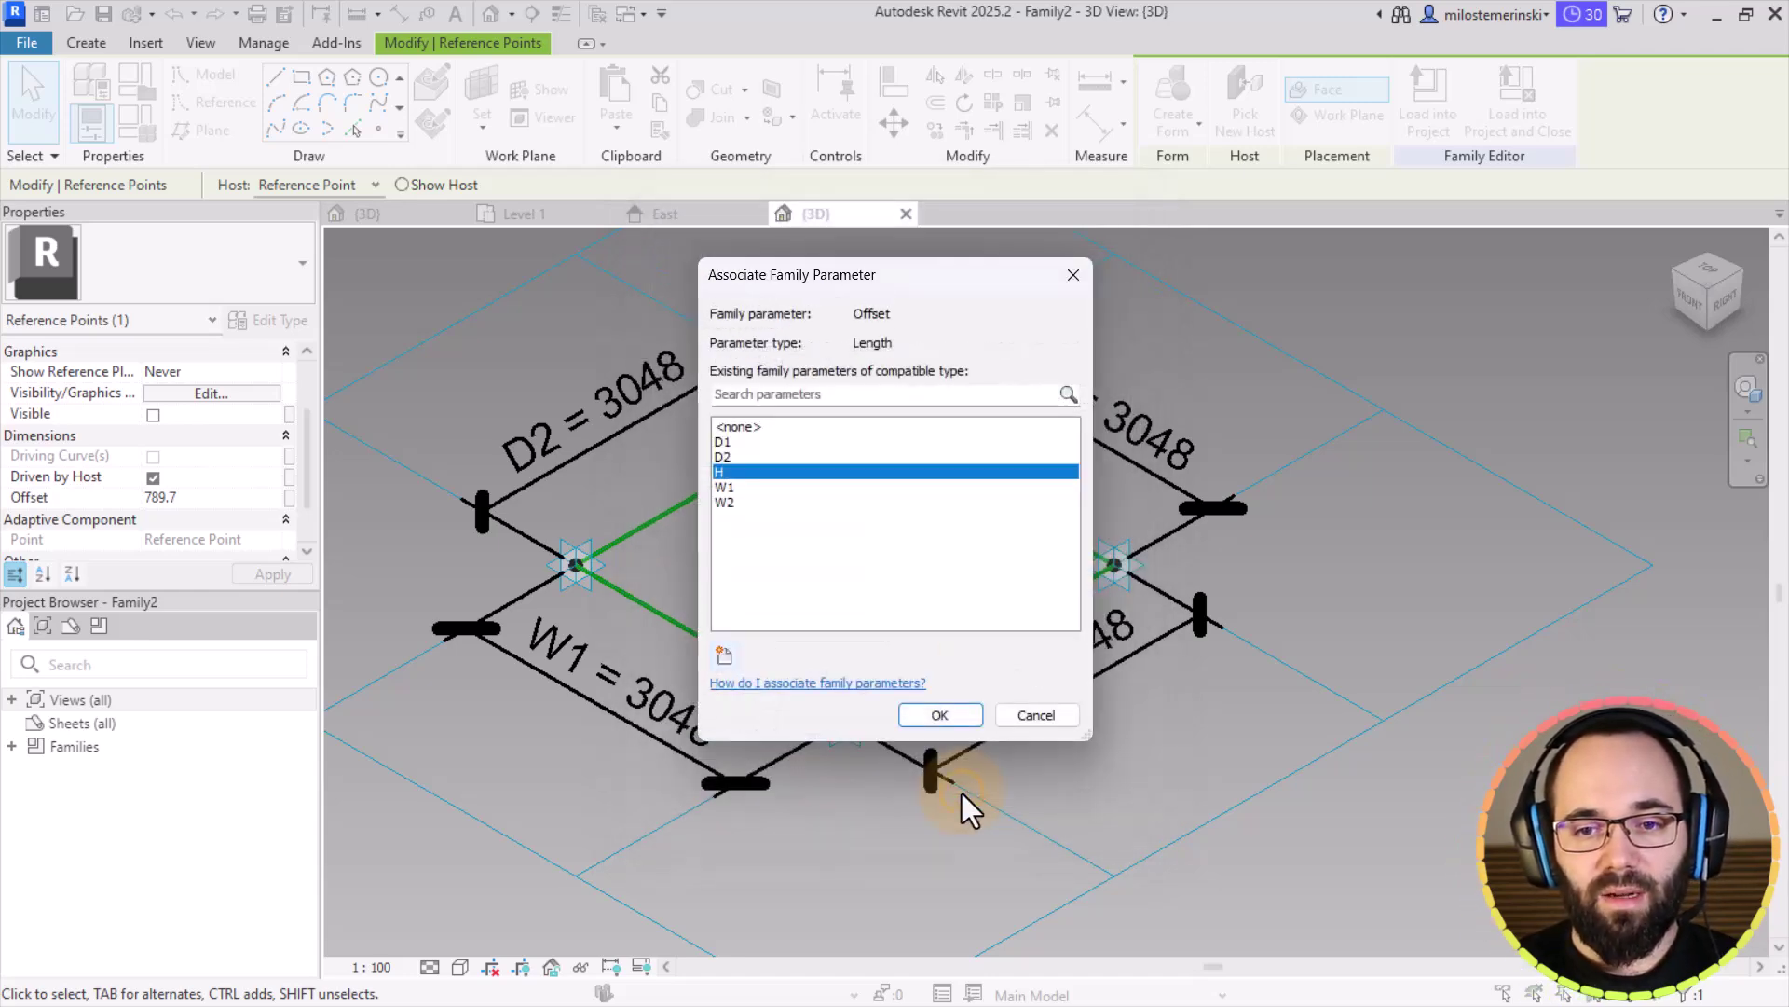
click(942, 718)
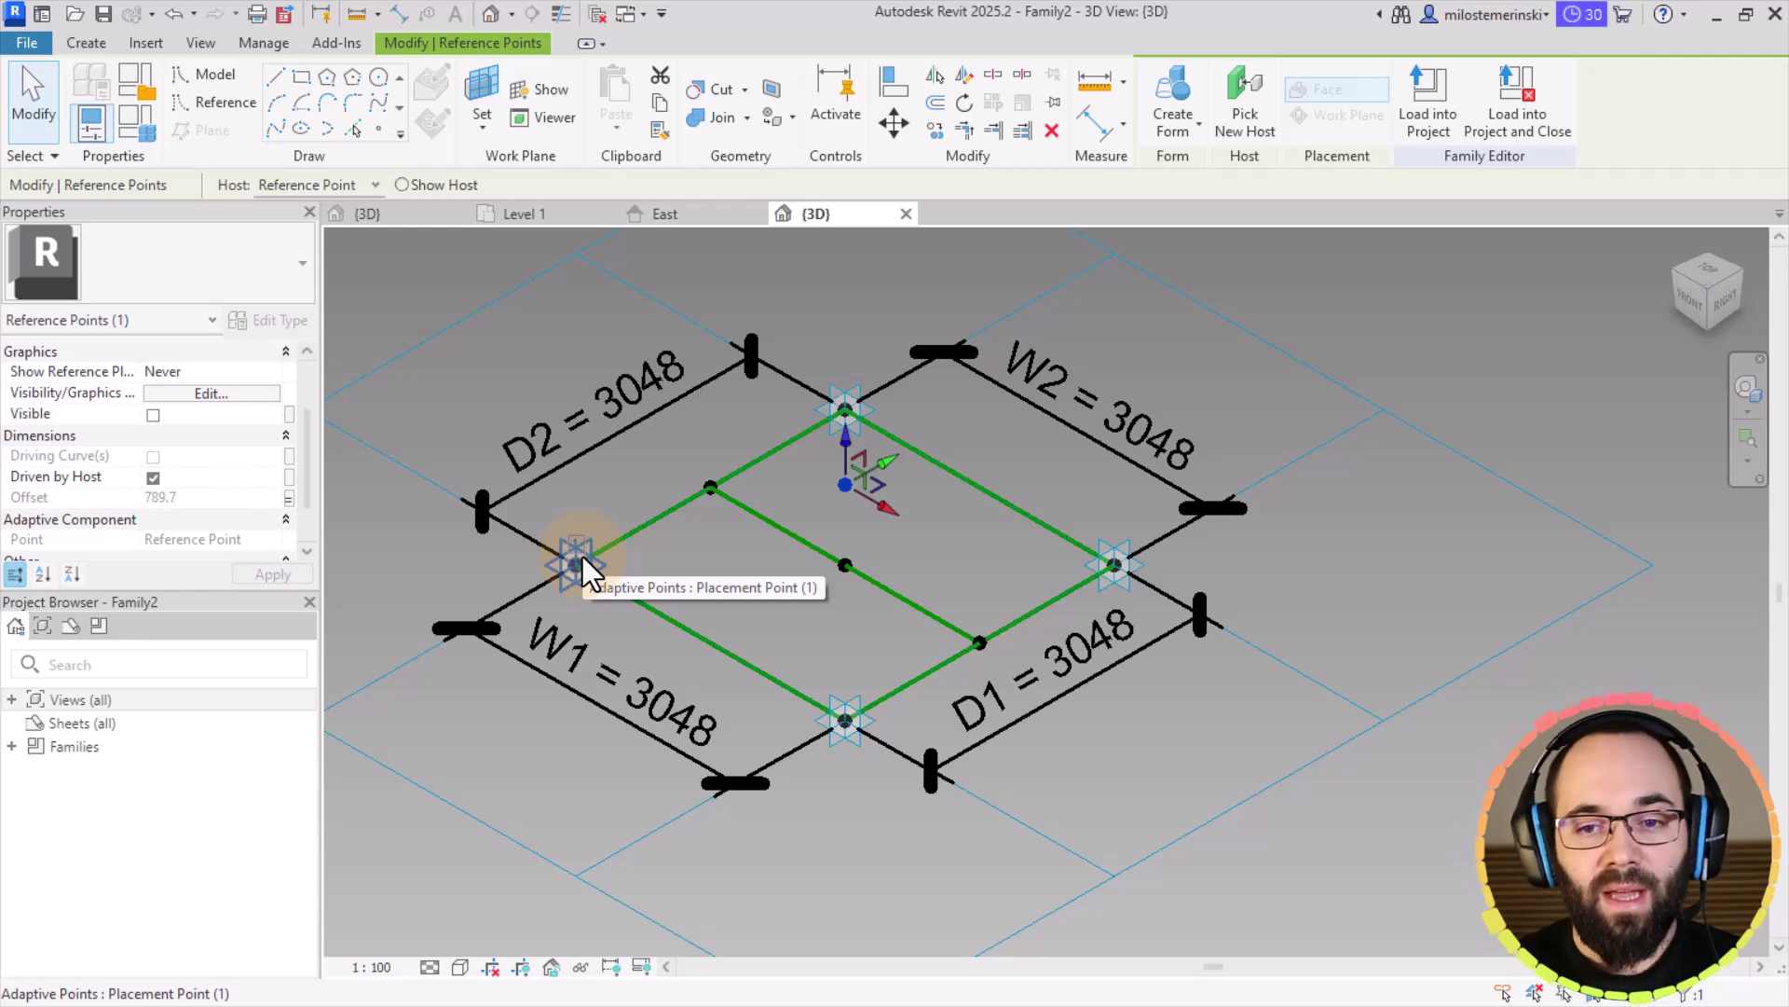
Step: Set the formula of family parameter H to D1/6 and apply it
click(138, 127)
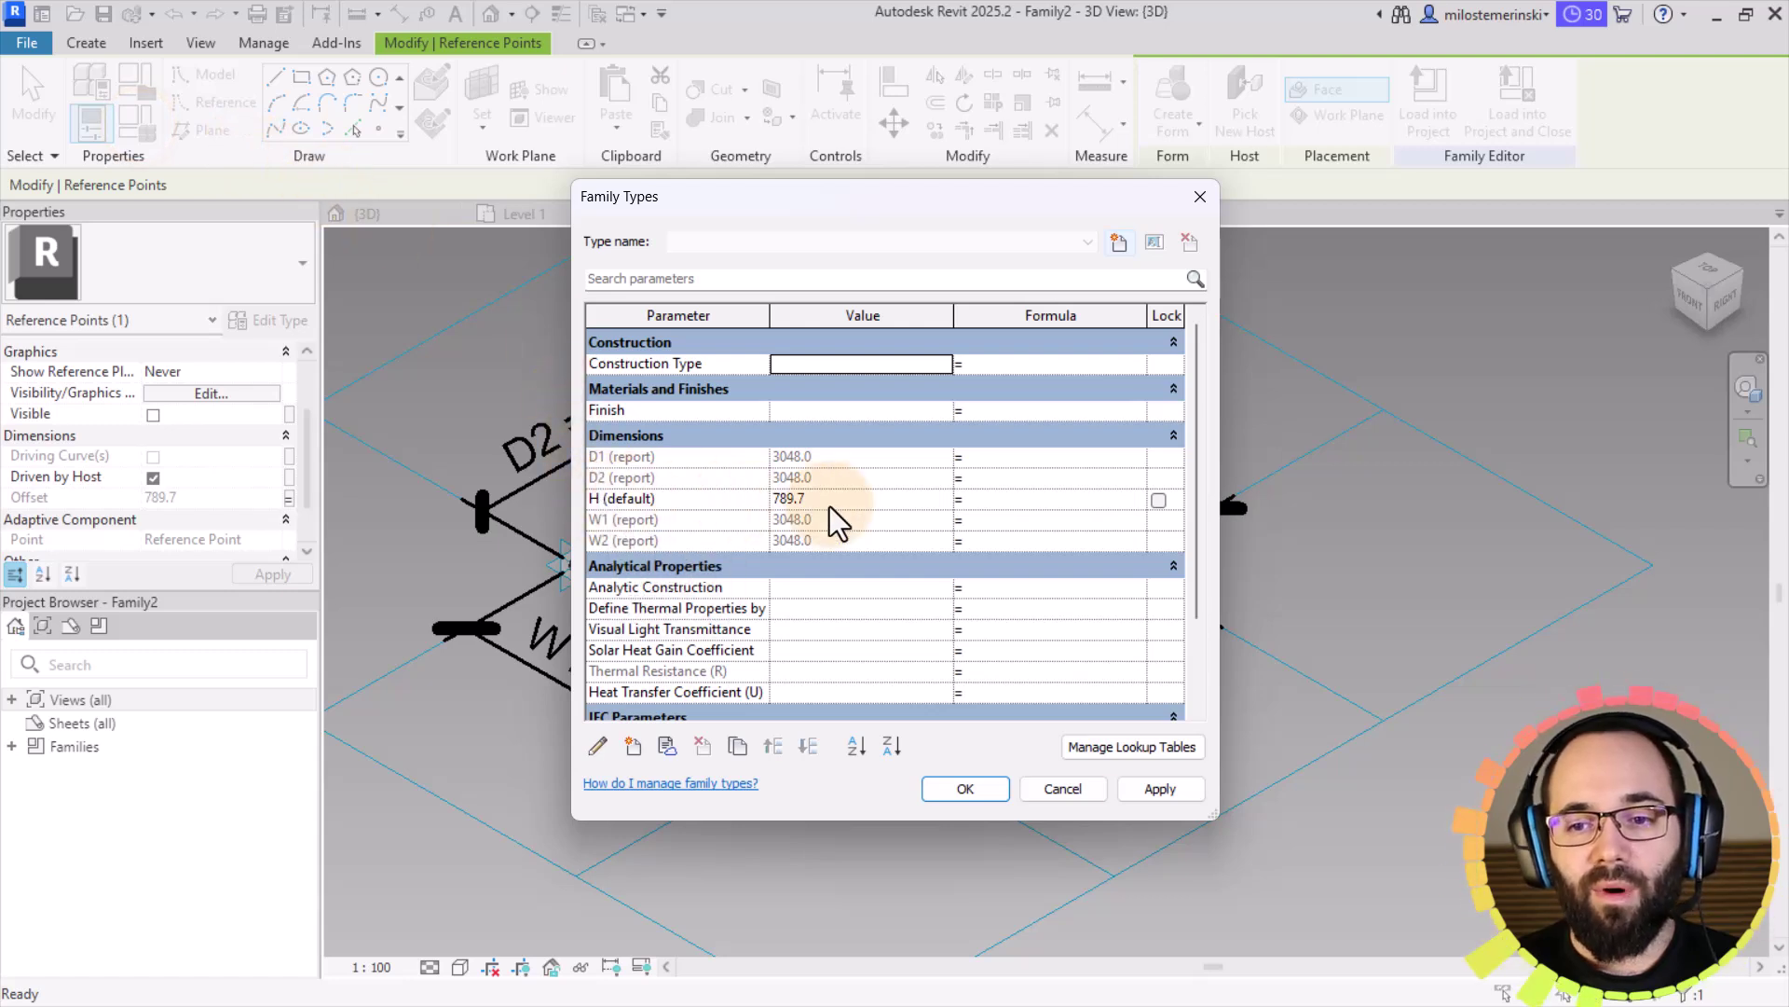
click(997, 500)
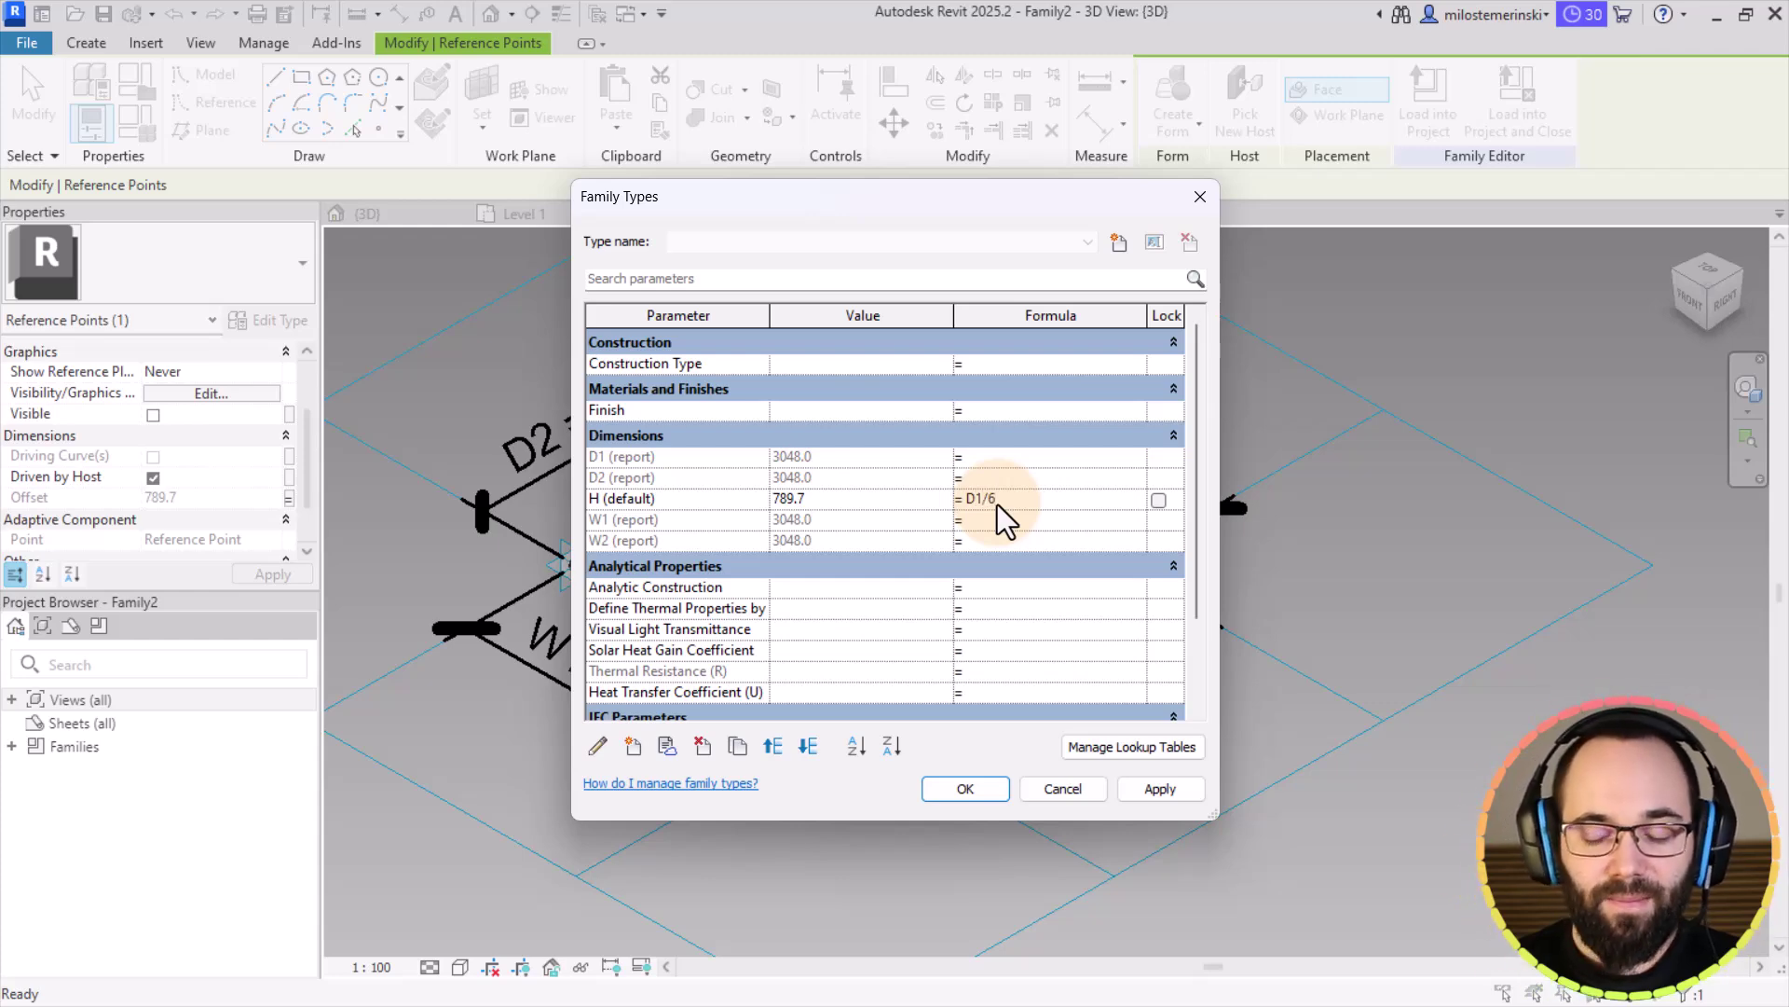
click(1159, 788)
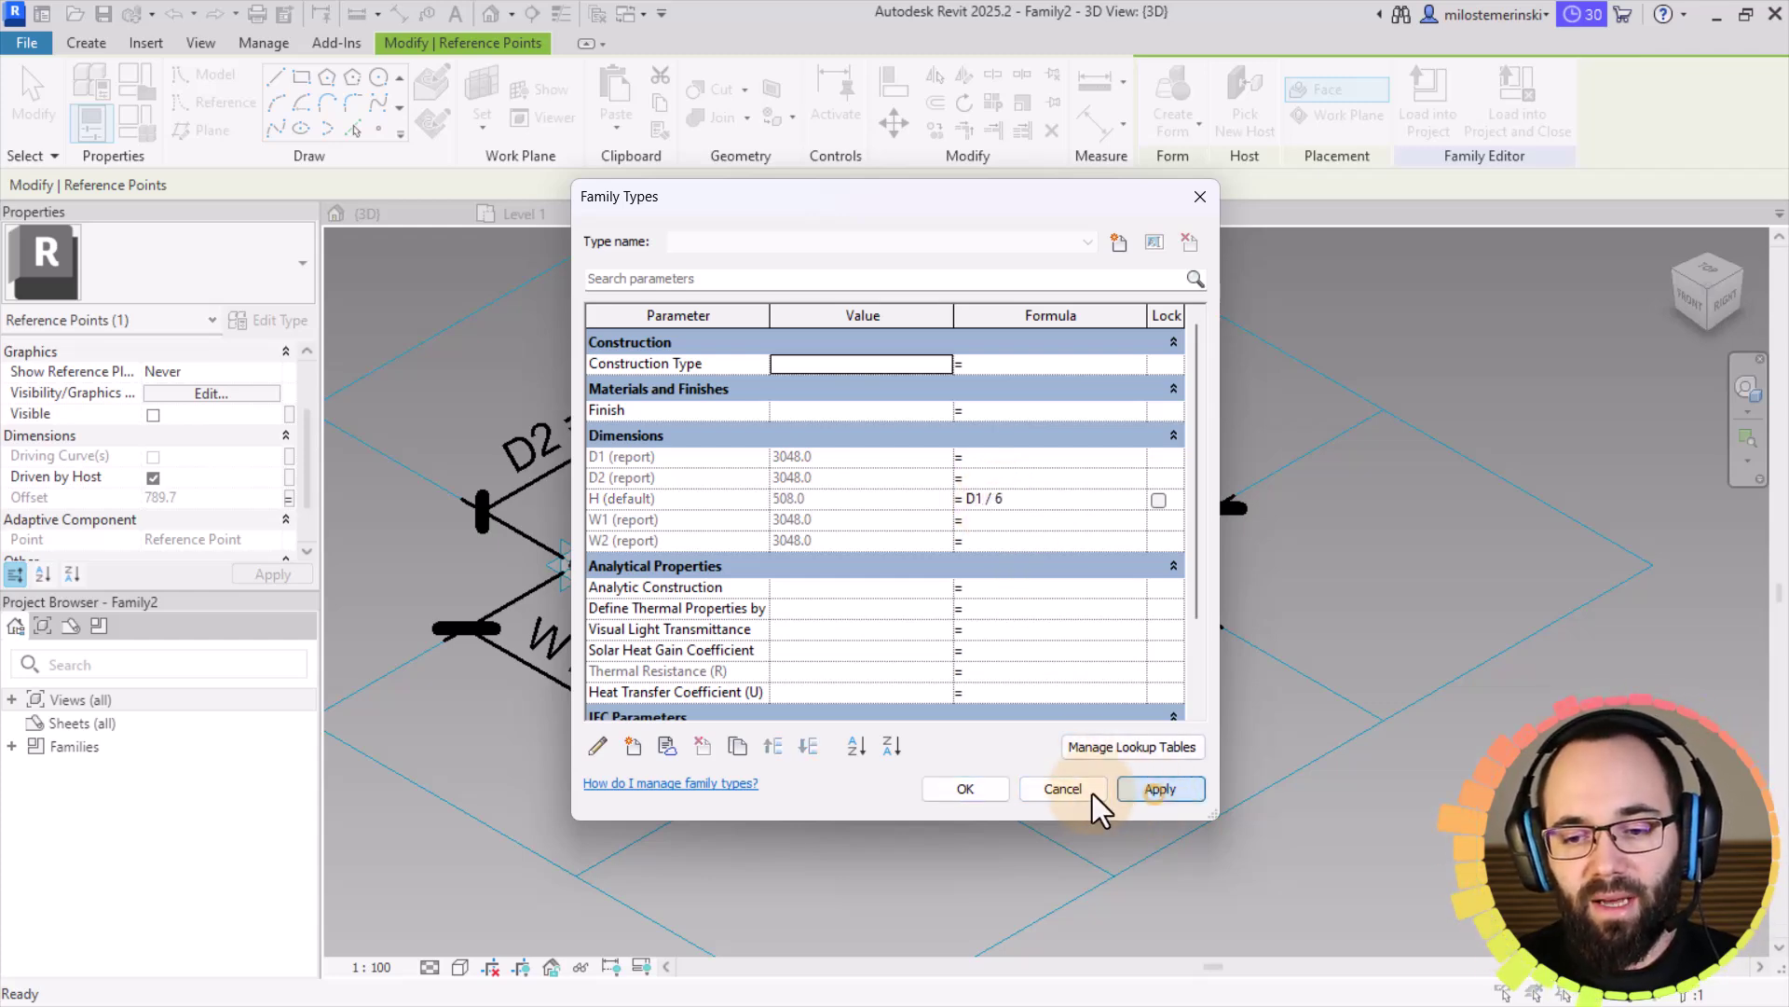
click(987, 794)
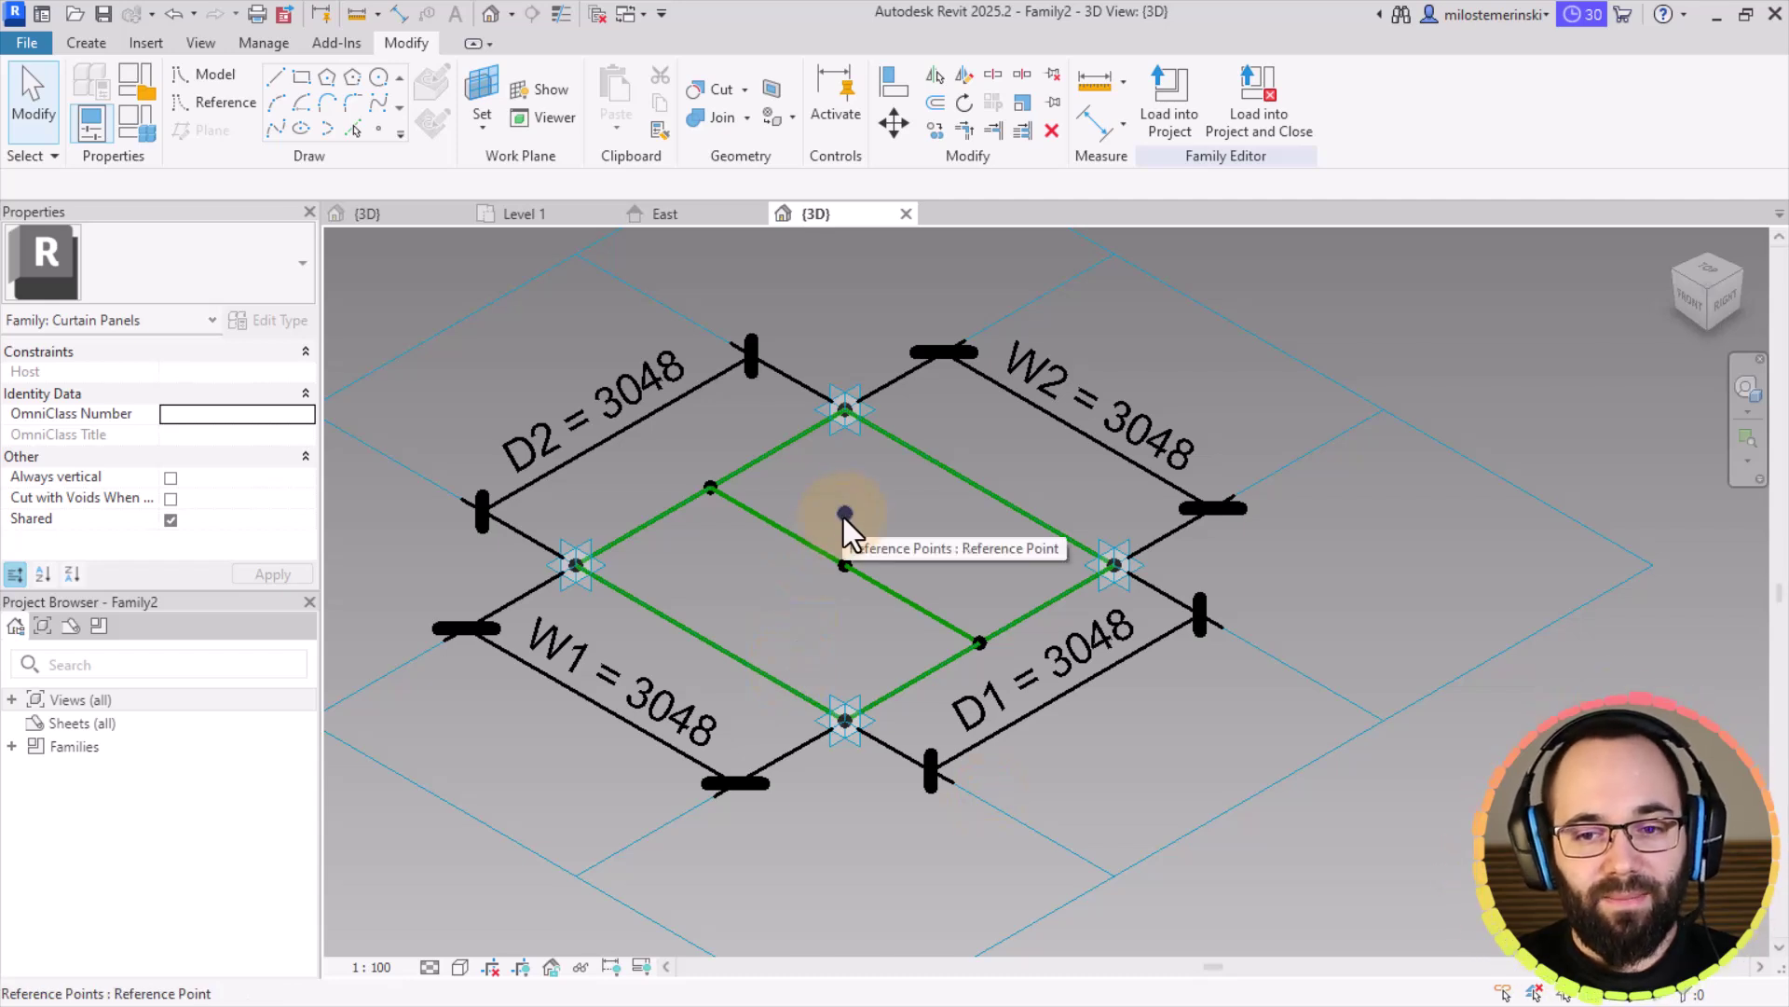
Step: Create a spline through the back-left midpoint, the raised point and the front-right midpoint, and make it a reference line
click(708, 484)
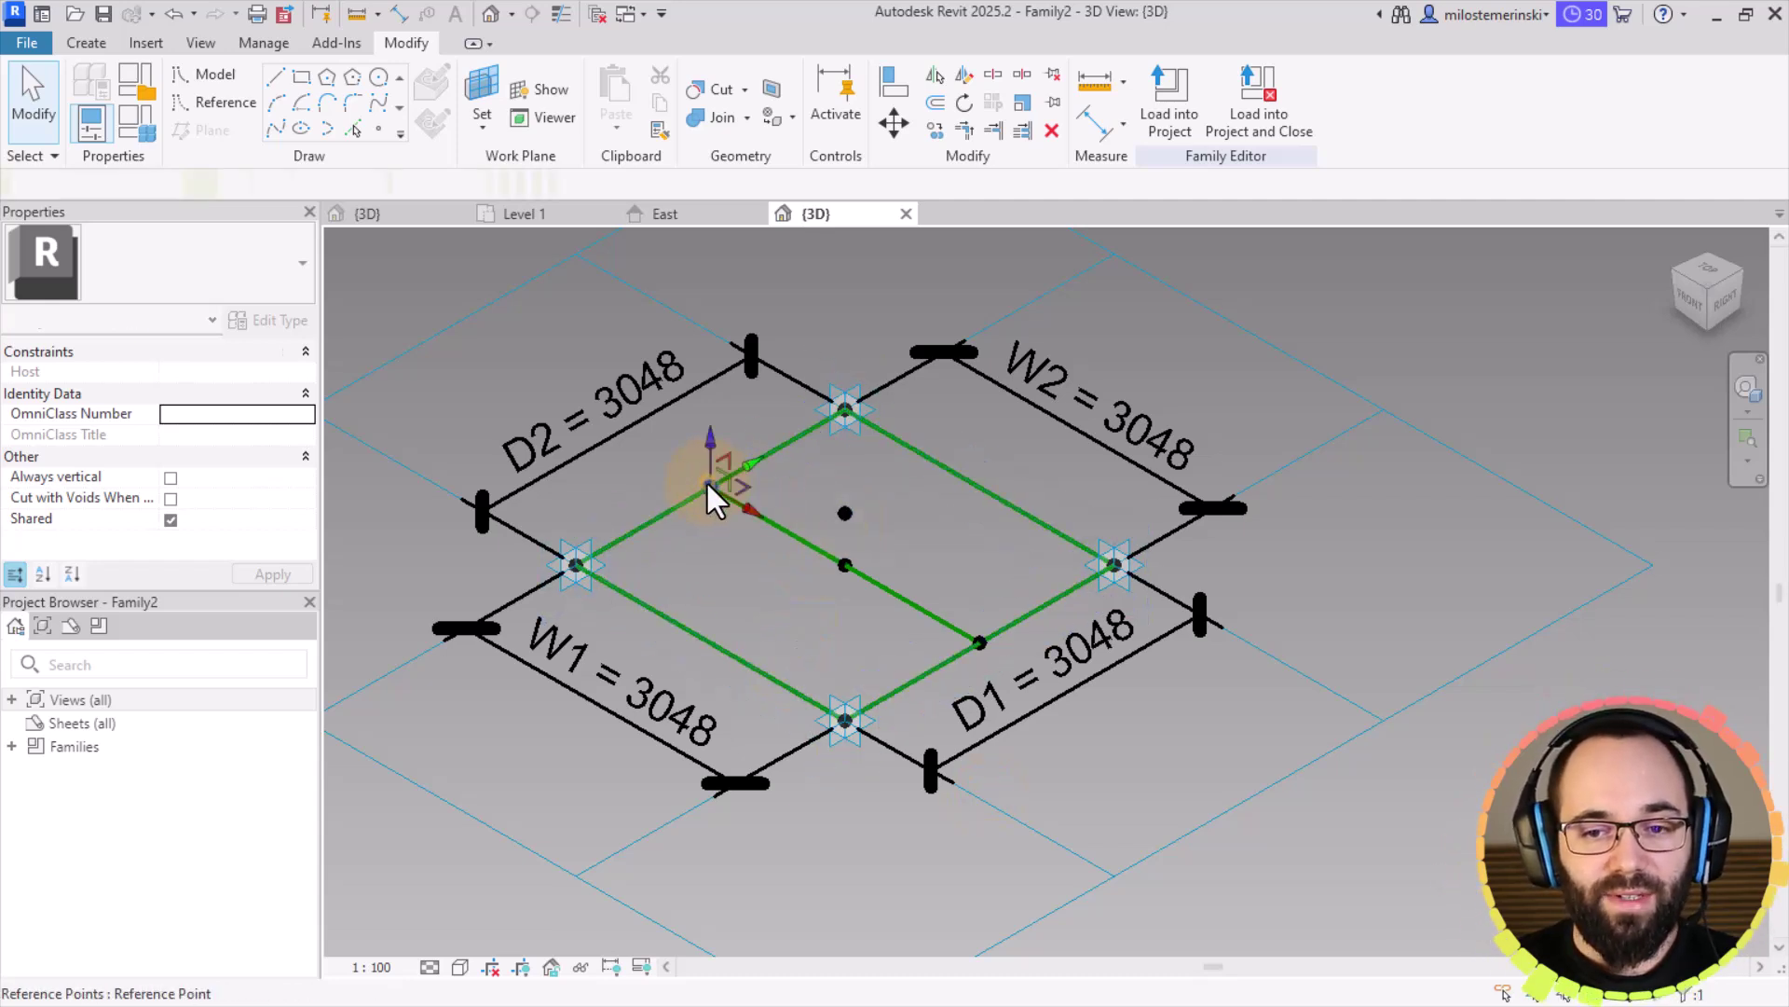
ctrl+click(842, 508)
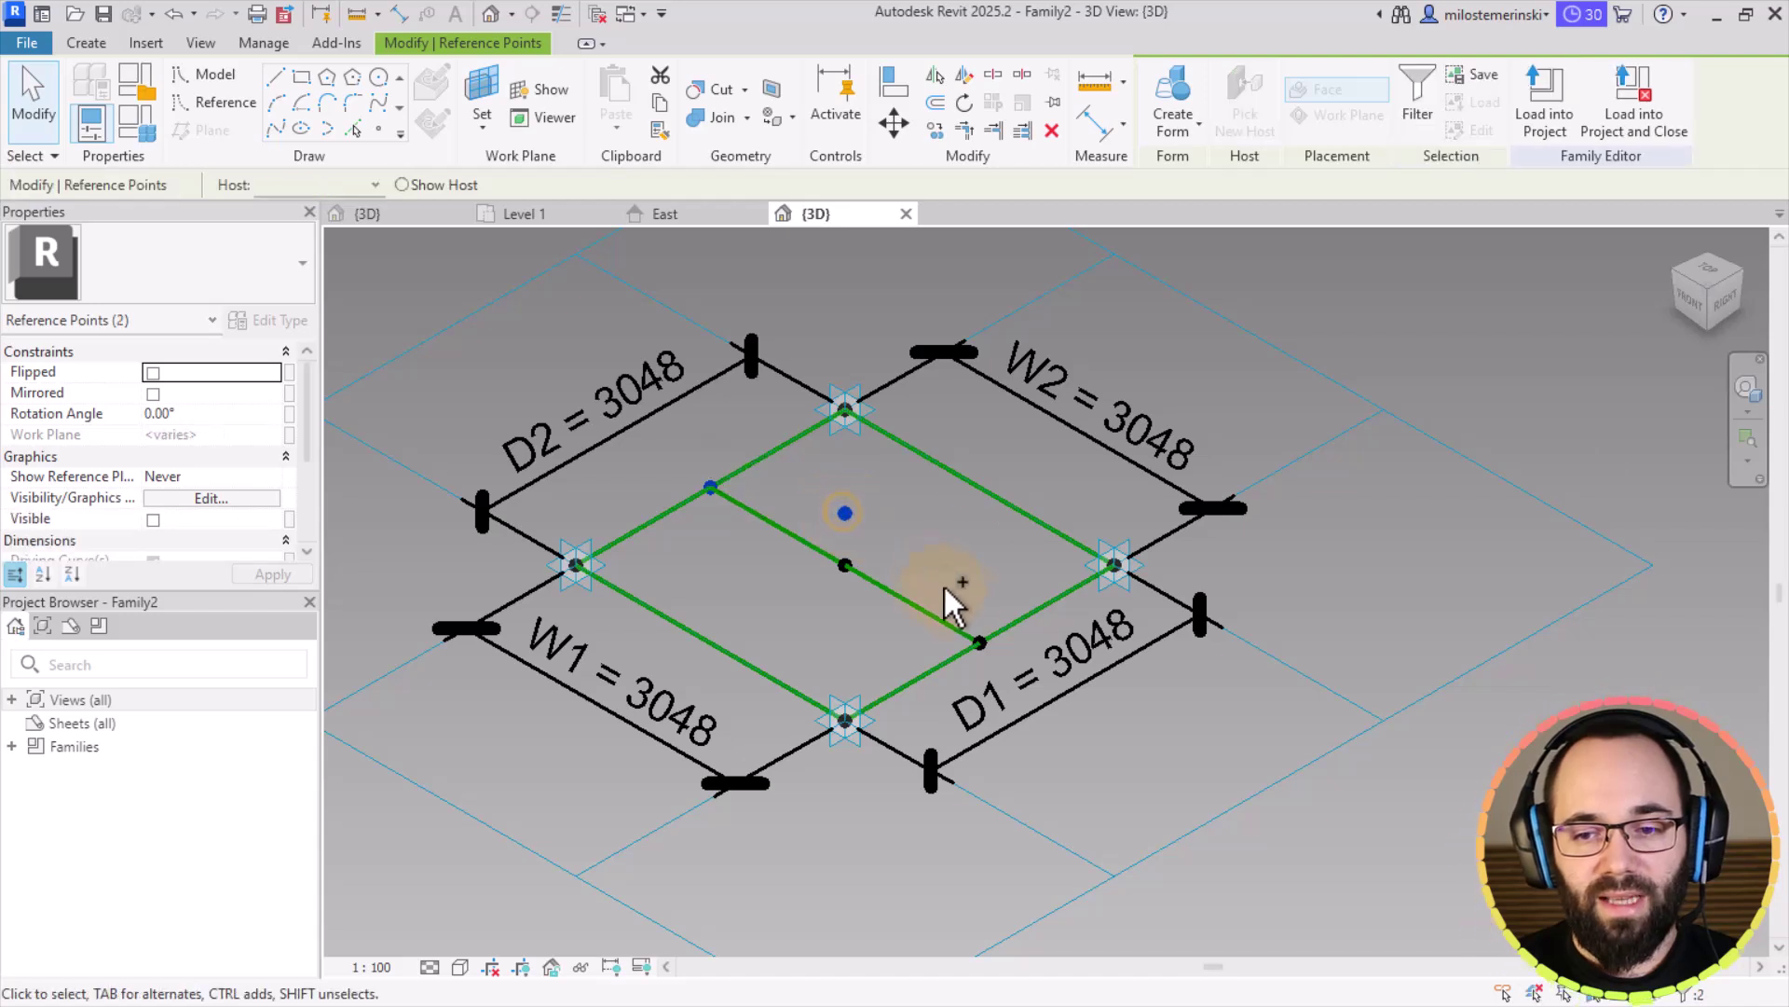
ctrl+click(979, 642)
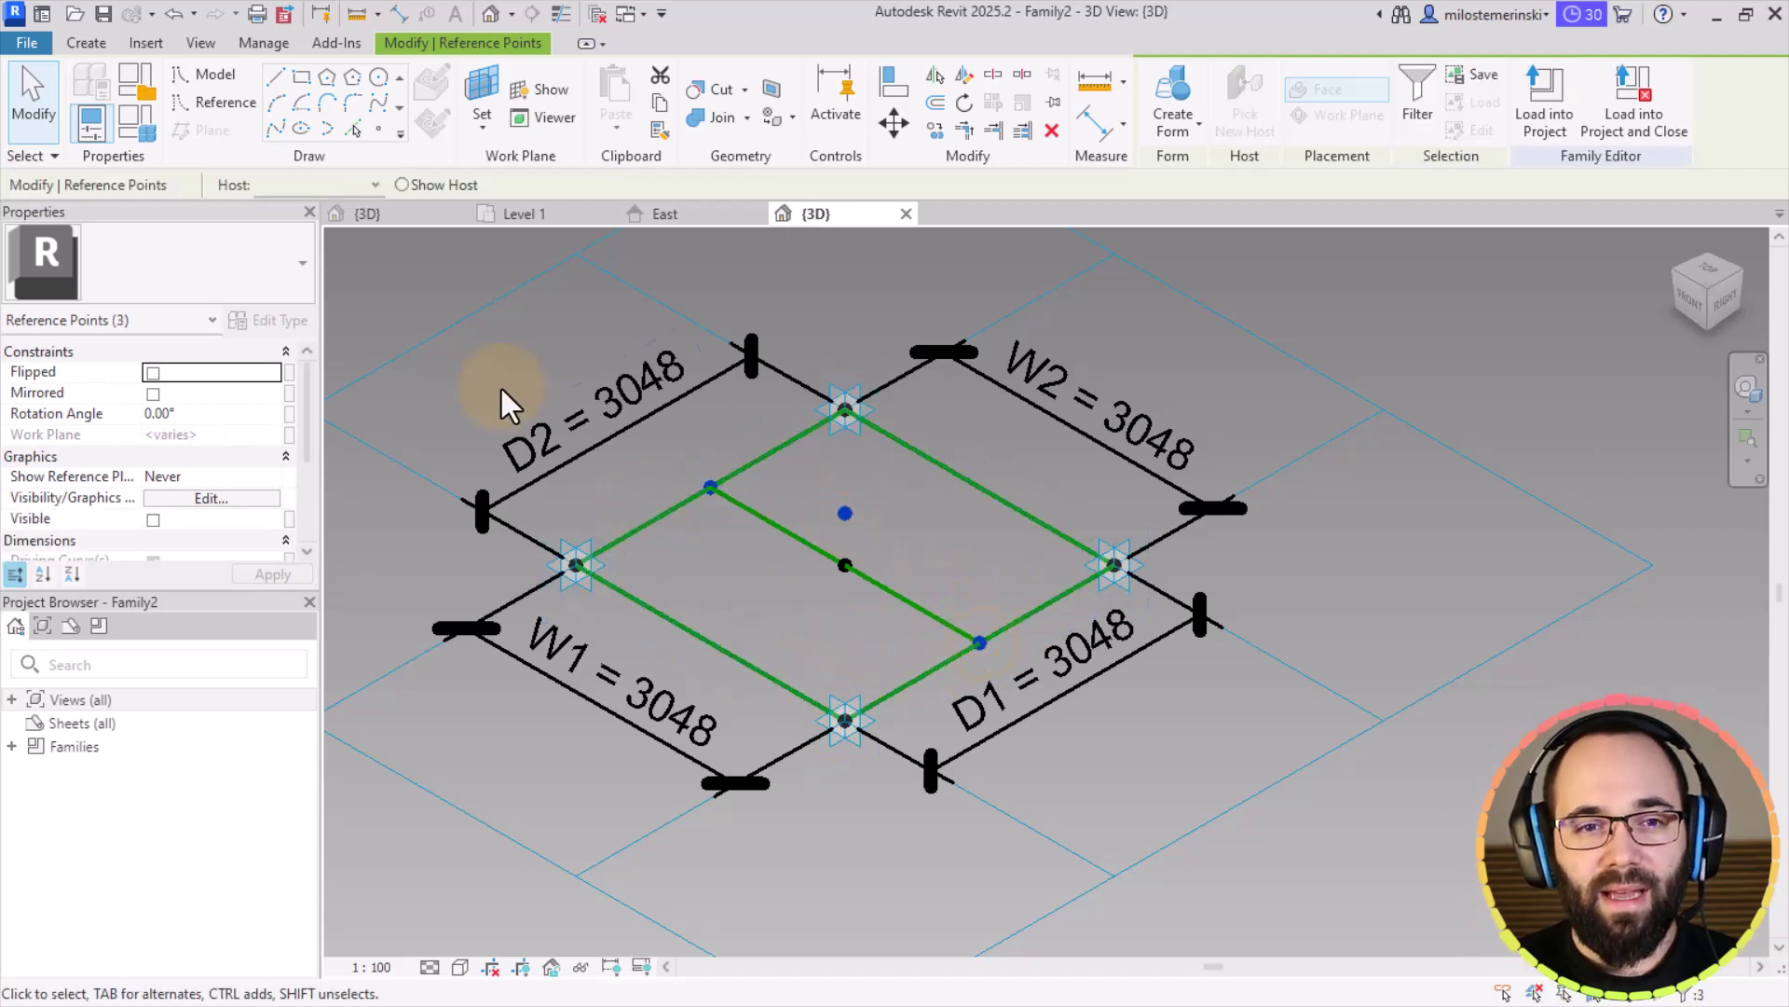
click(278, 132)
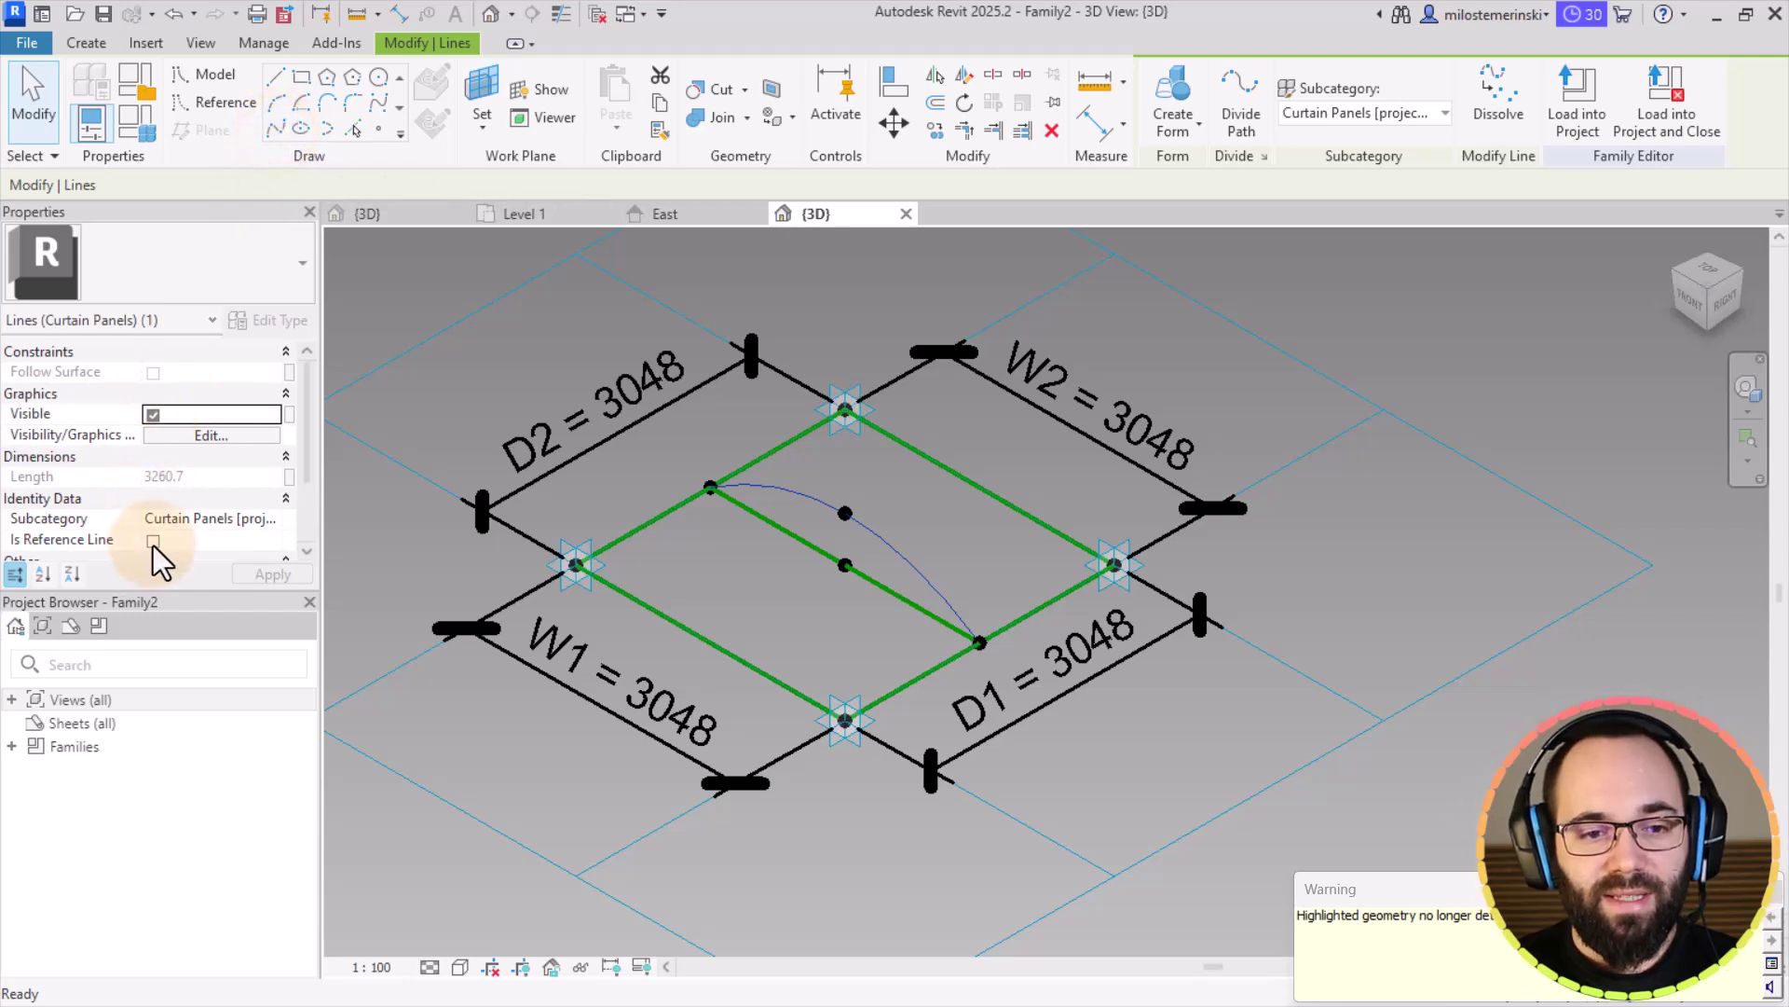
click(153, 543)
click(737, 565)
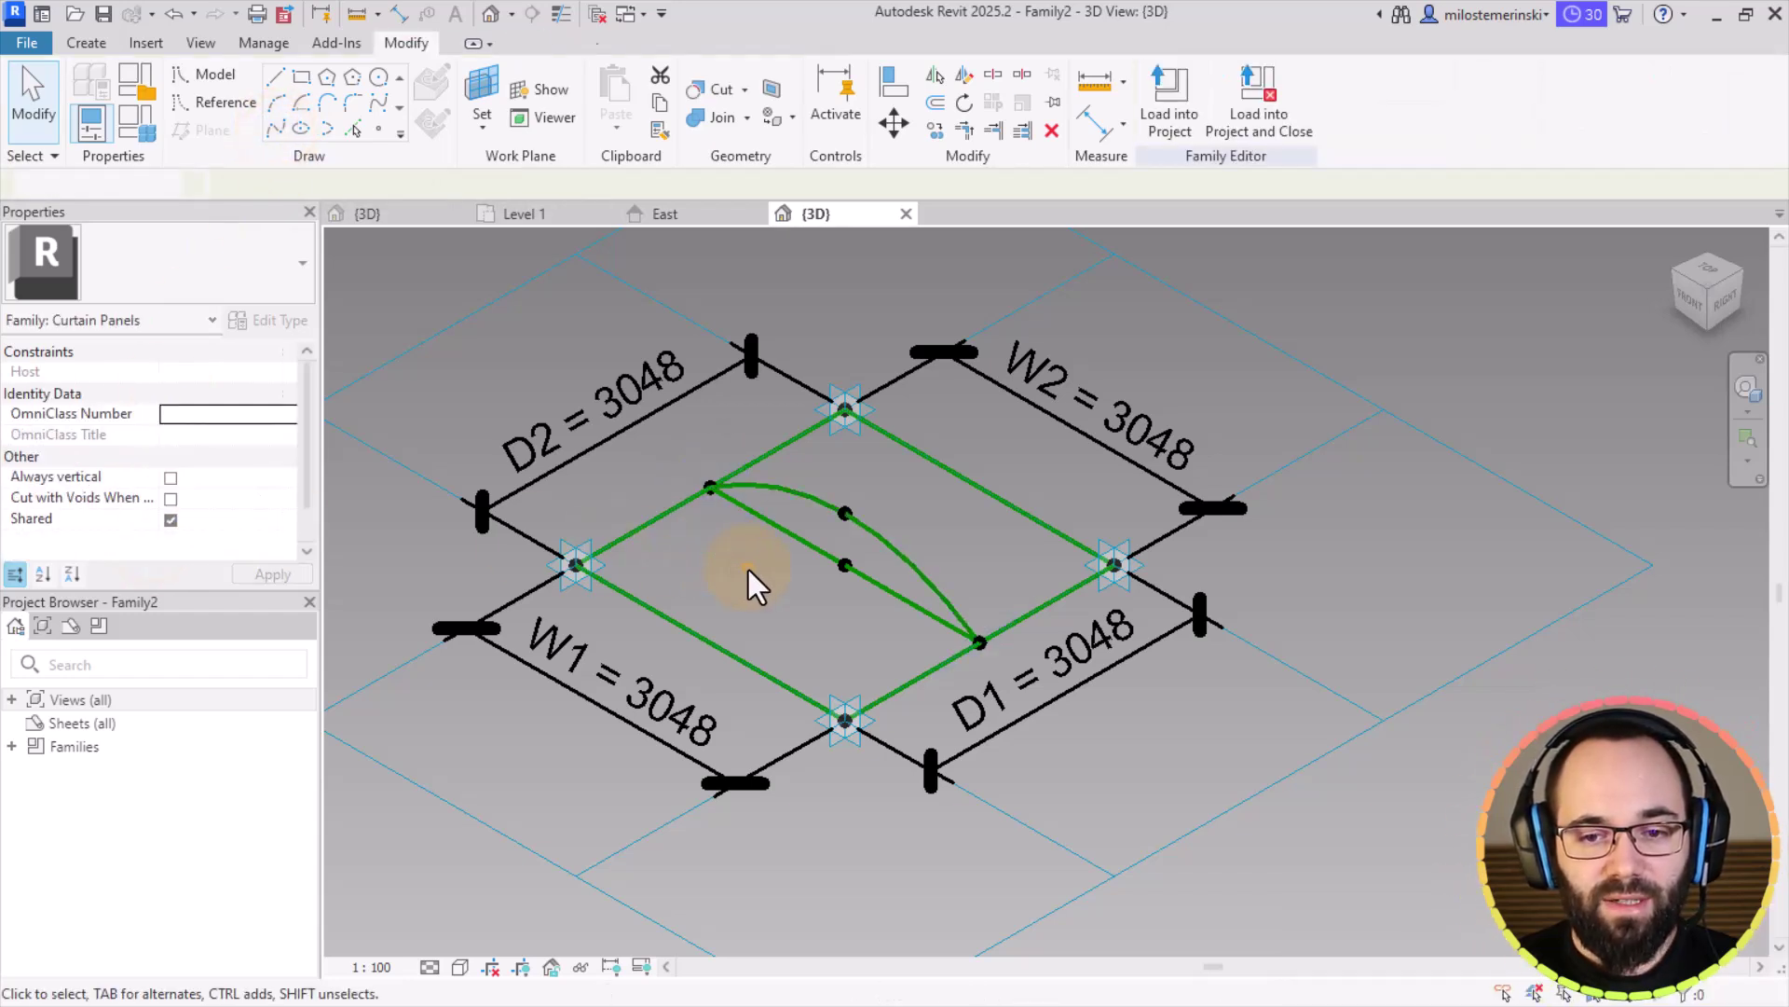
key(Tab)
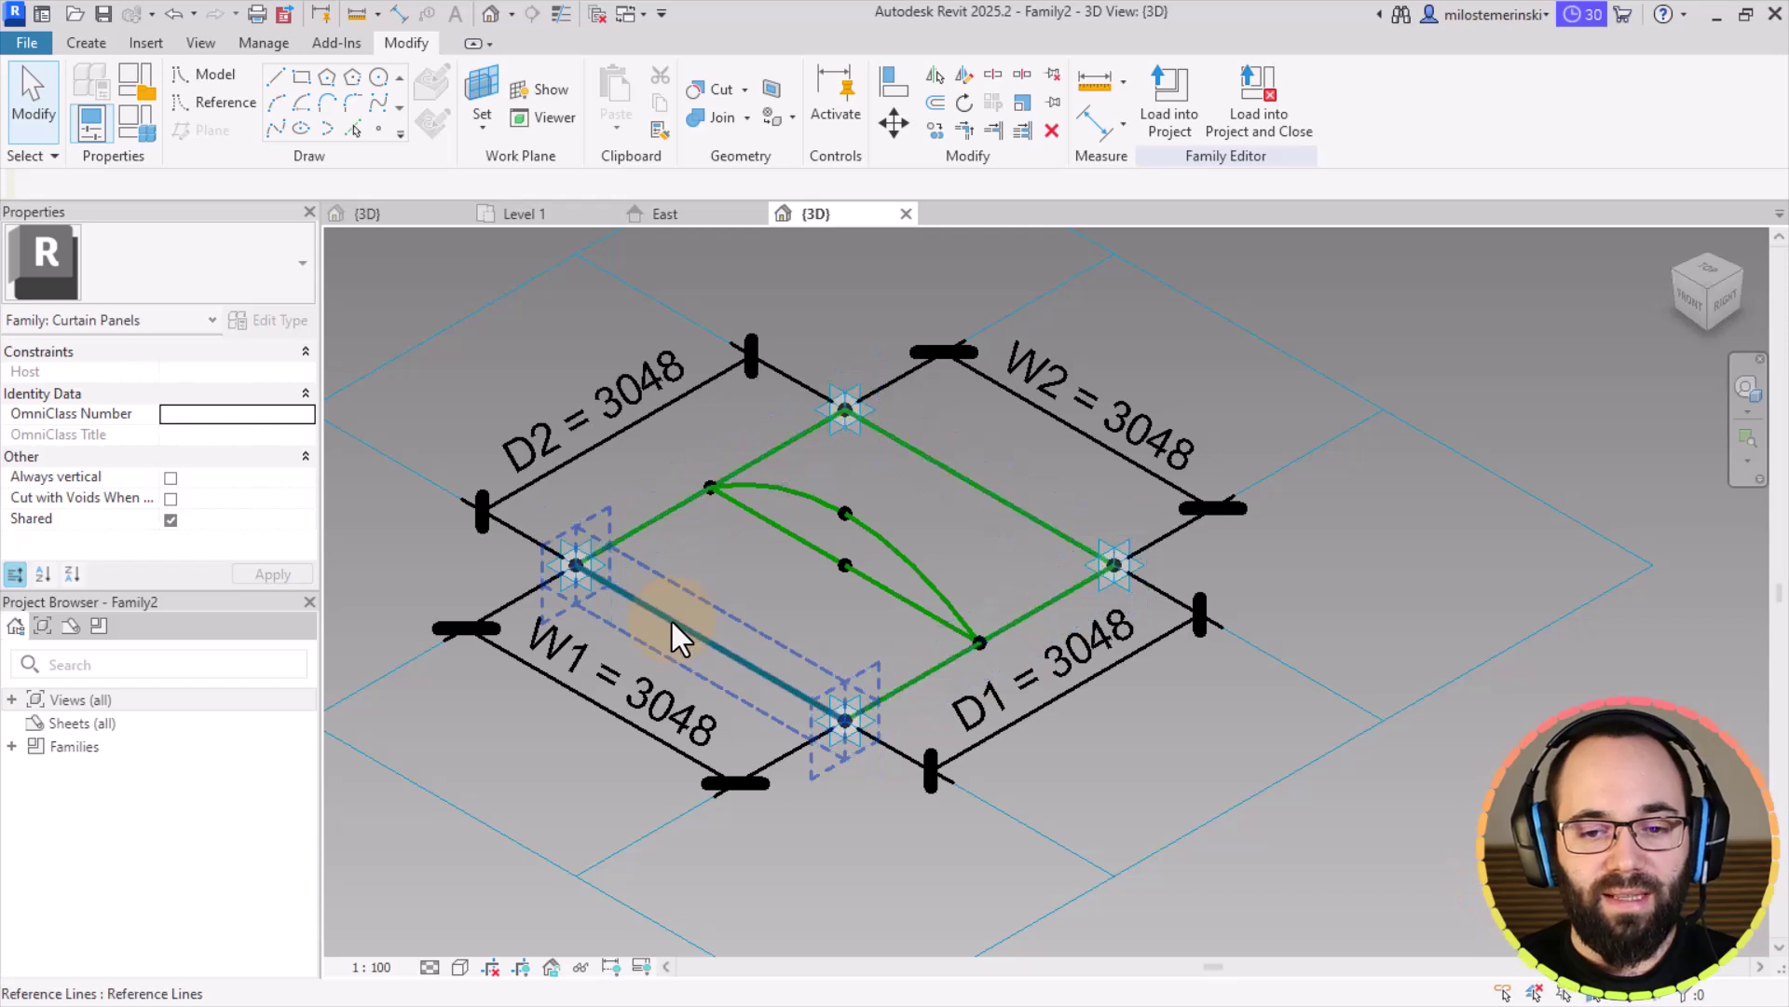
click(672, 623)
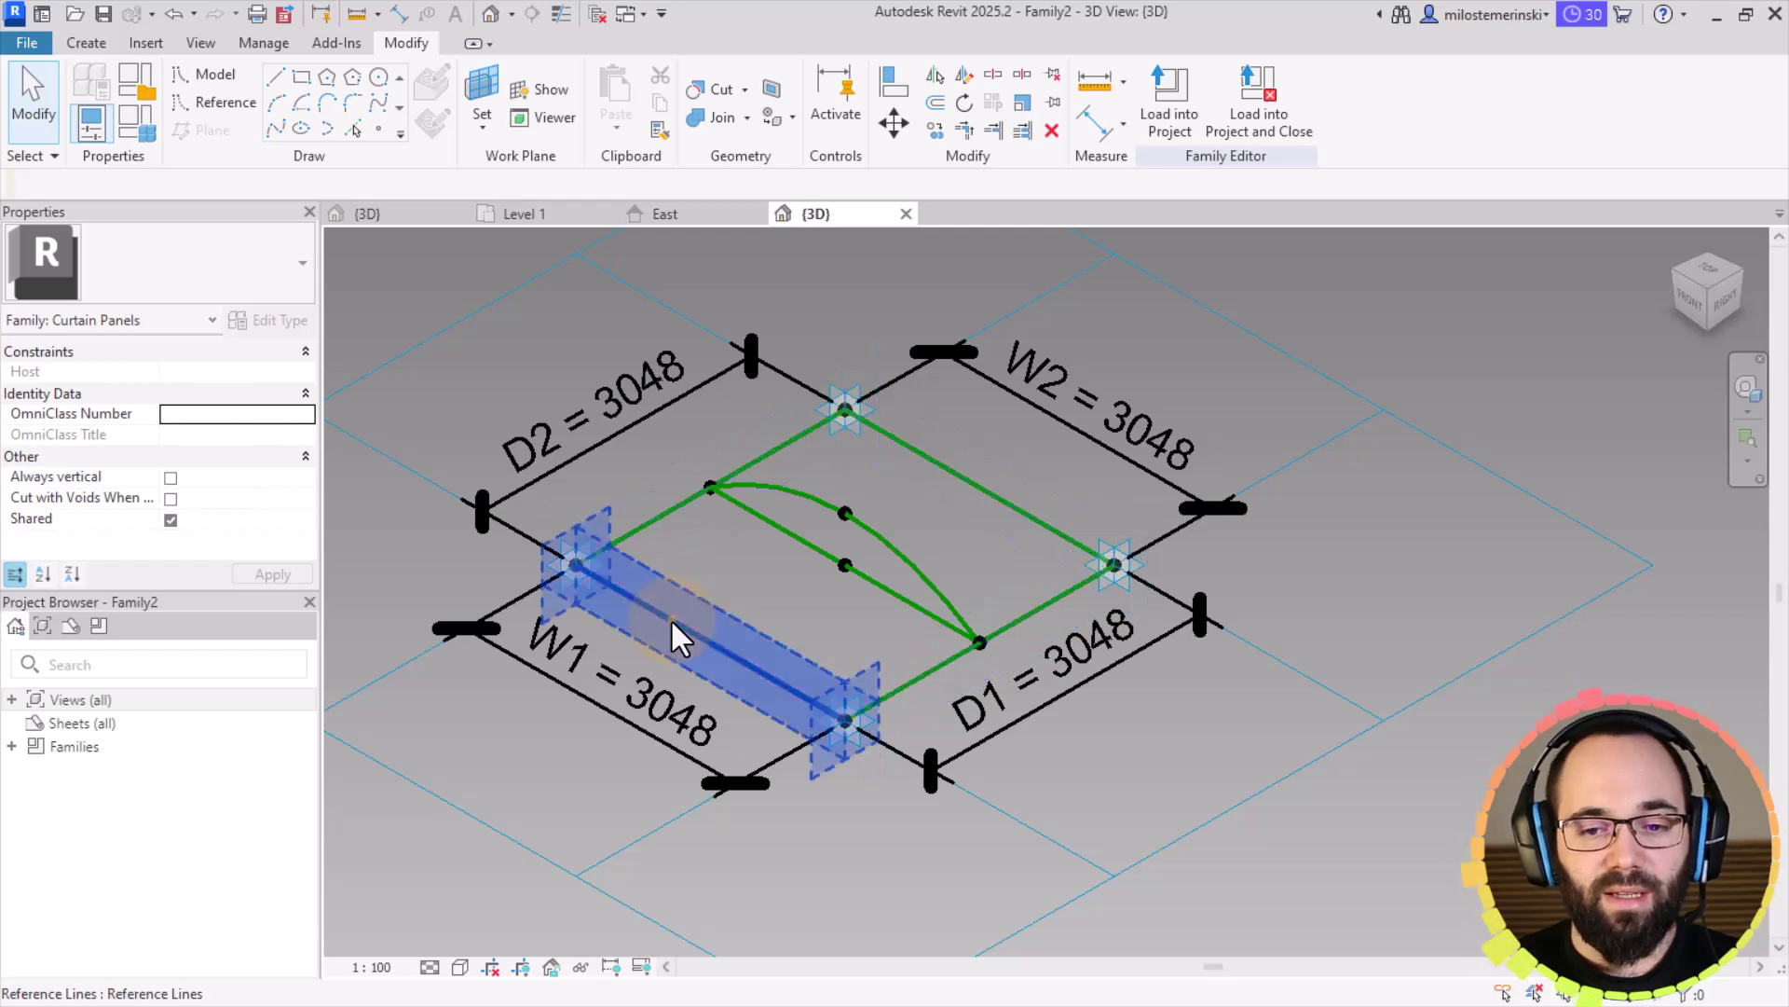
ctrl+click(999, 498)
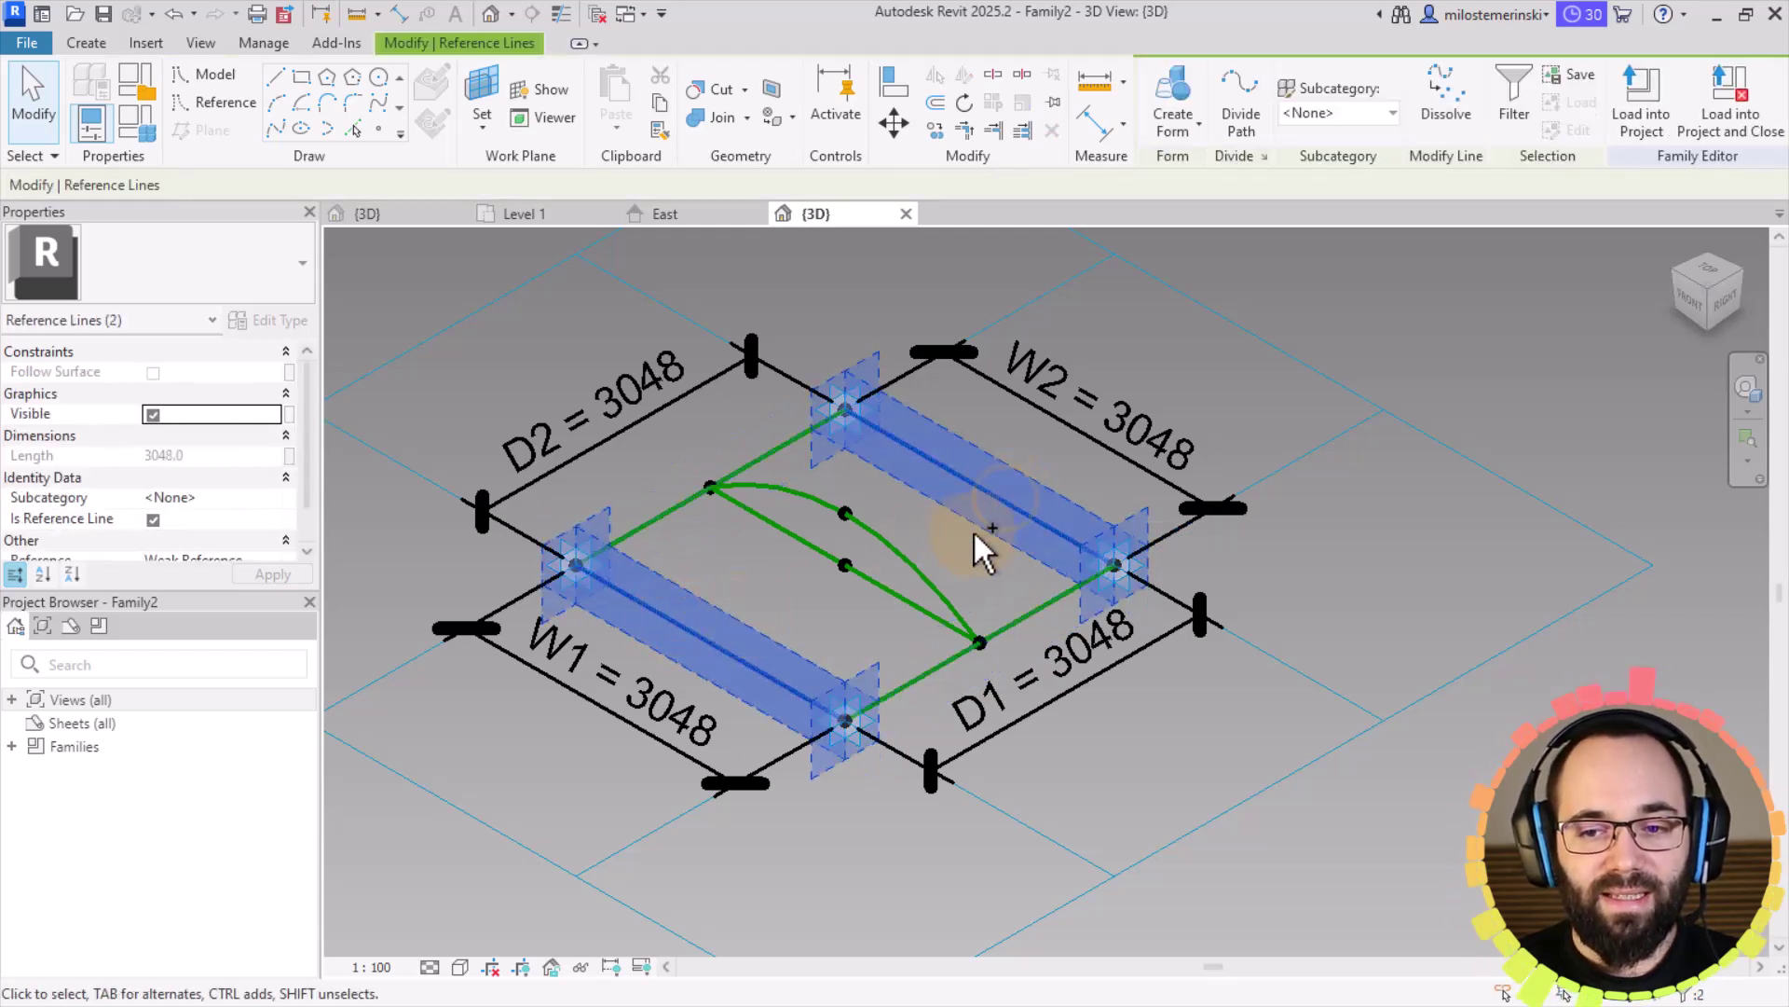
ctrl+click(895, 552)
click(932, 539)
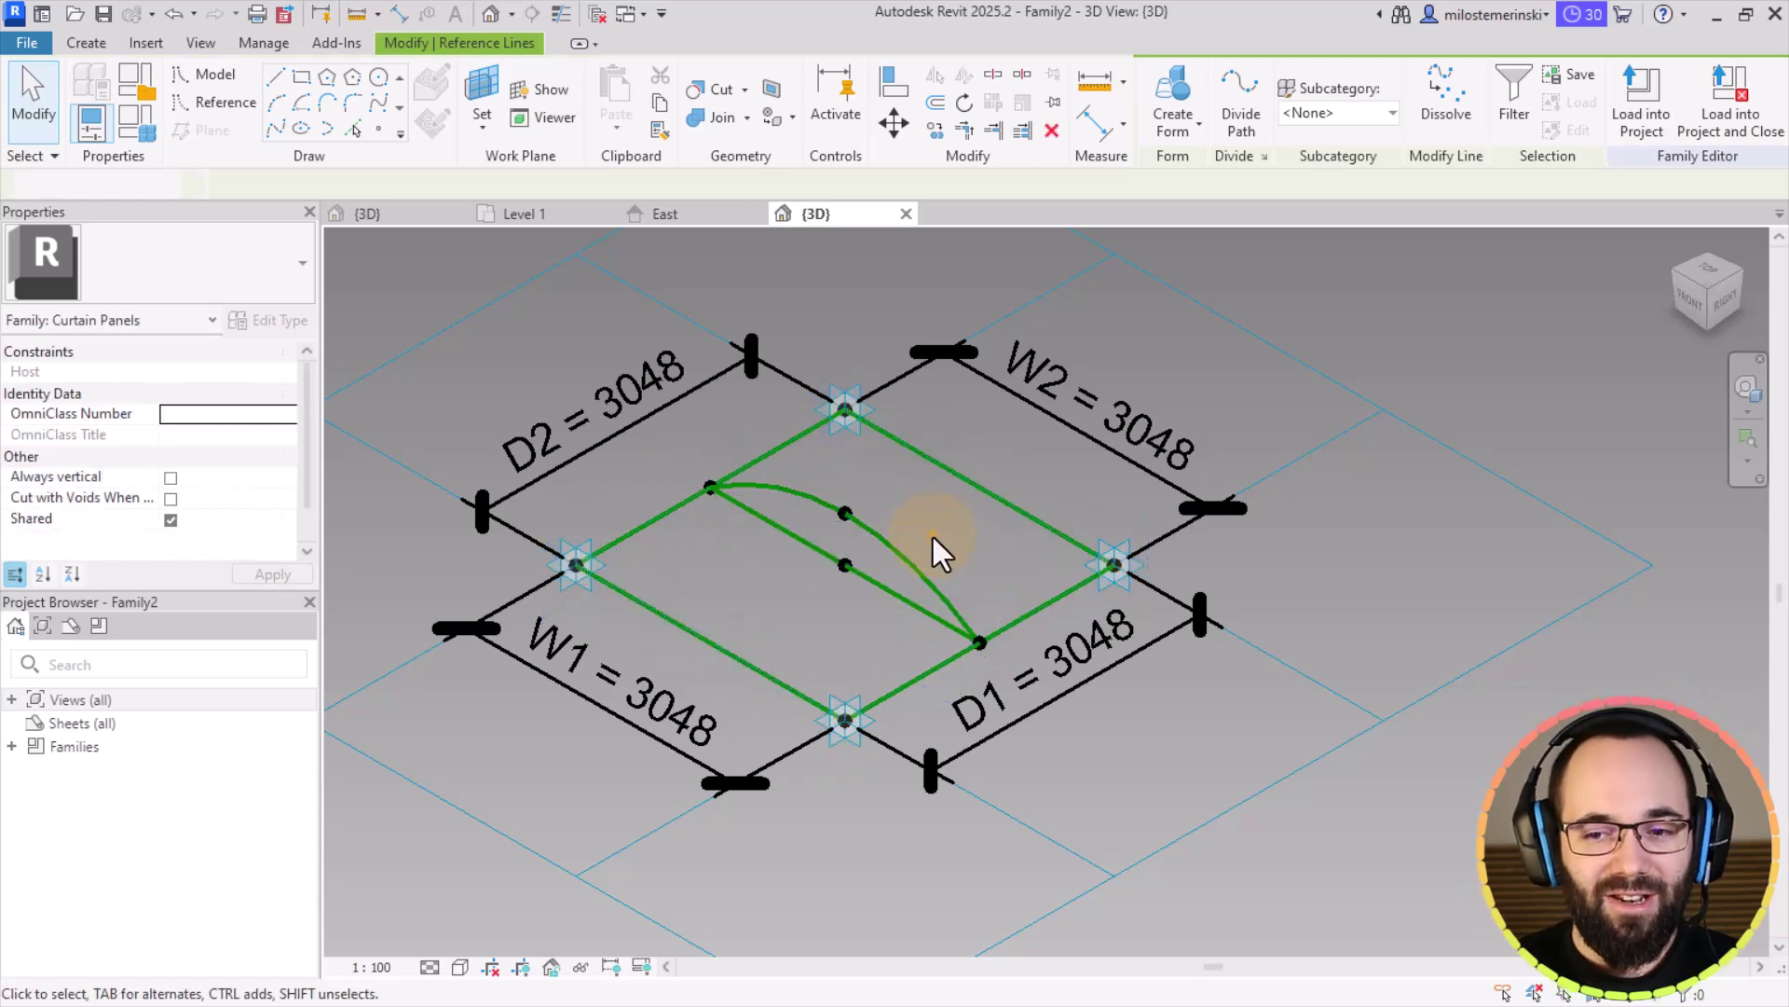
Step: Create a form from three reference lines: the W1 edge, the central arch and the W2 edge
key(Tab)
click(701, 640)
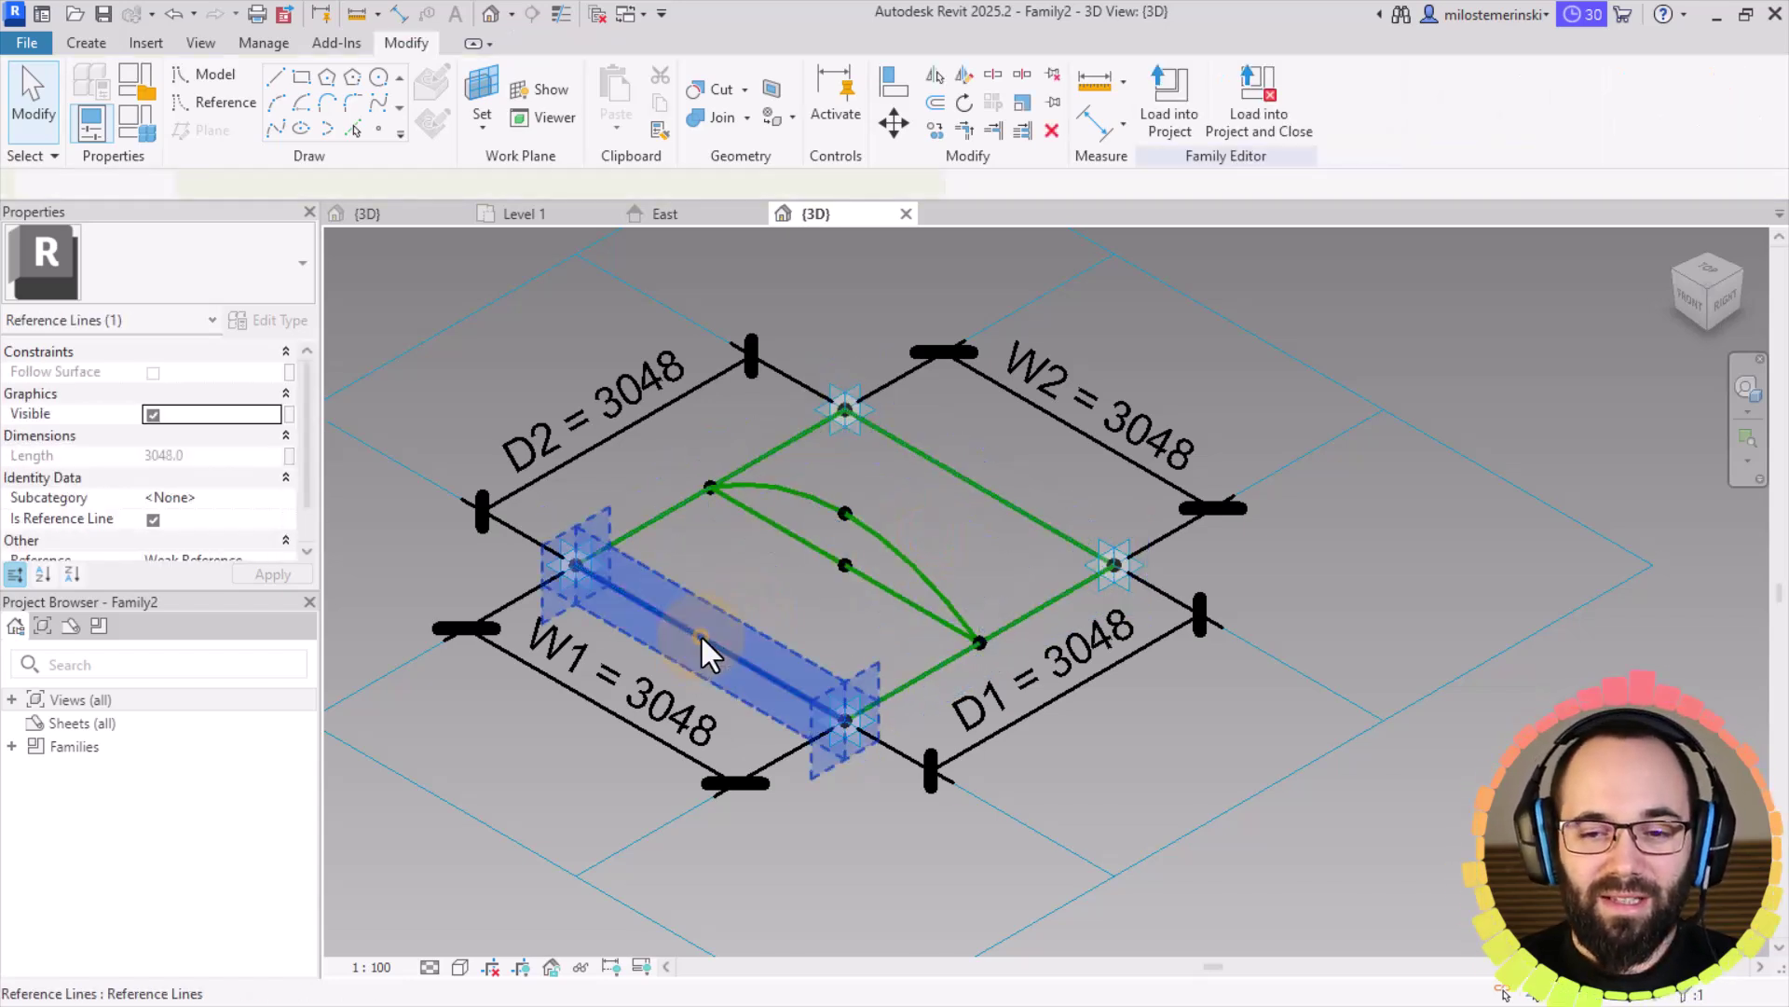
ctrl+click(892, 545)
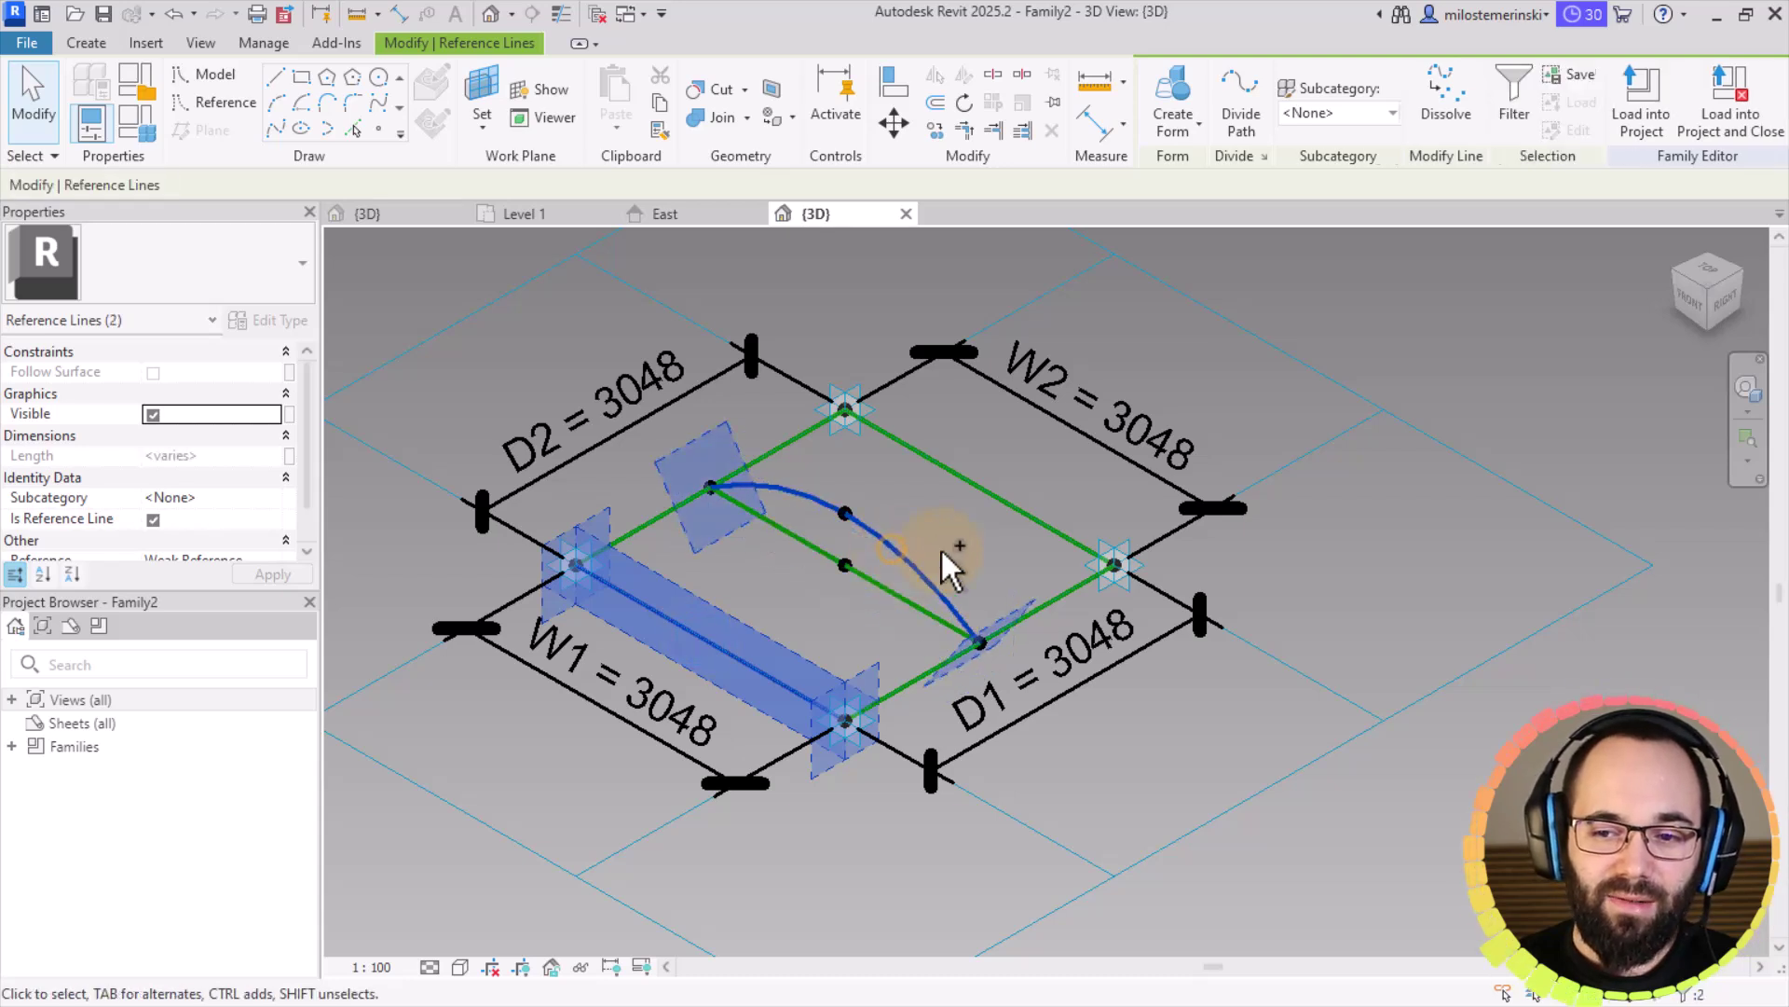
ctrl+click(990, 488)
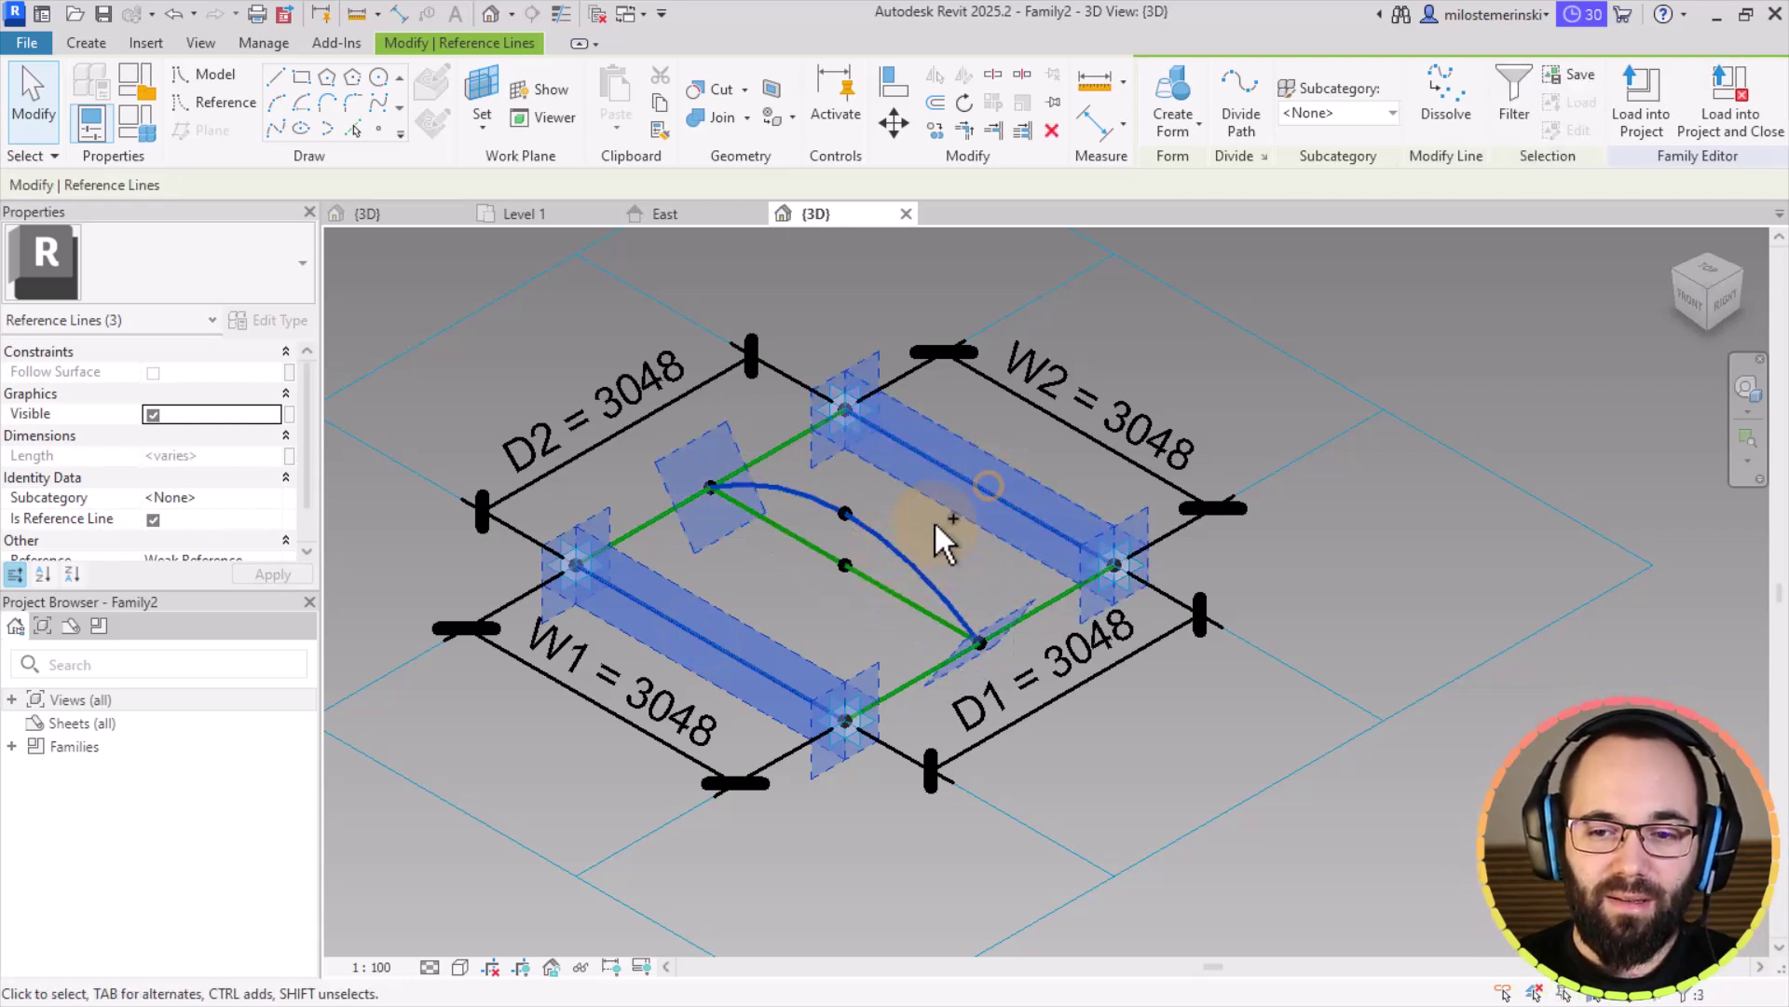
click(1193, 95)
mouse_move(871, 847)
shift+middle_down()
mouse_move(915, 675)
mouse_move(1003, 603)
mouse_move(909, 766)
mouse_move(959, 827)
mouse_move(887, 842)
shift+middle_up()
click(699, 473)
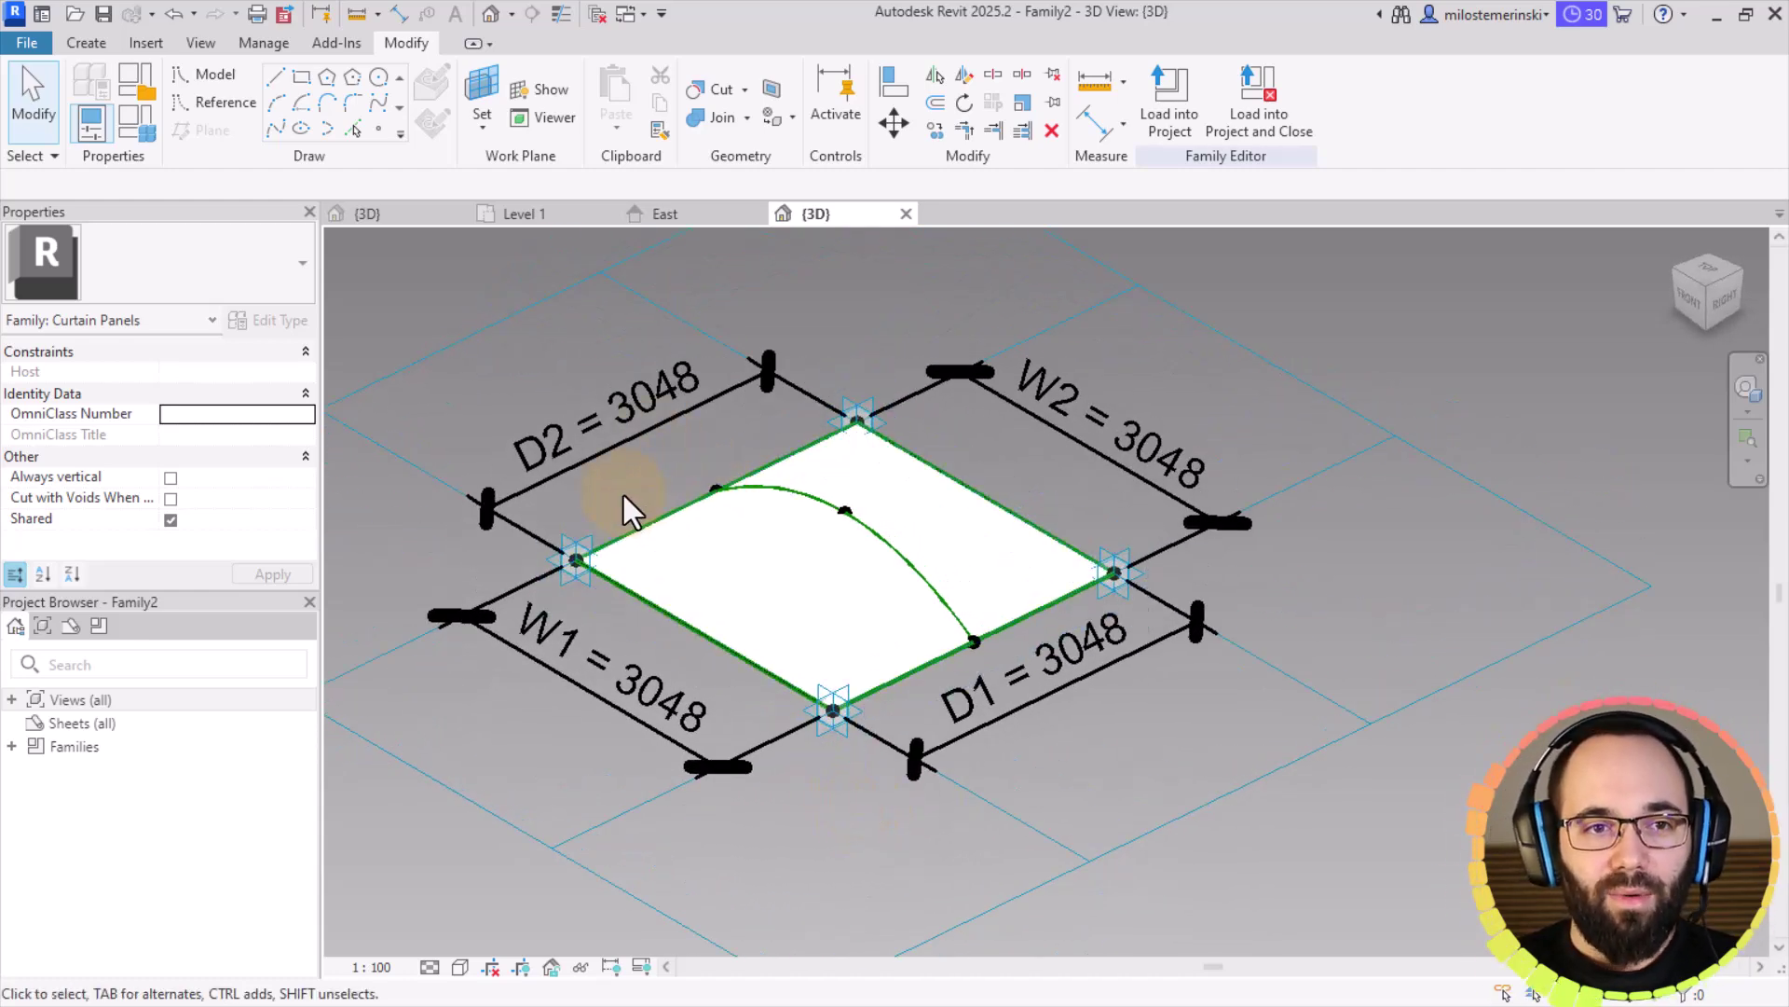
Step: Save the panel family to the Desktop as "buble panel" and load it into the open mass family
click(108, 19)
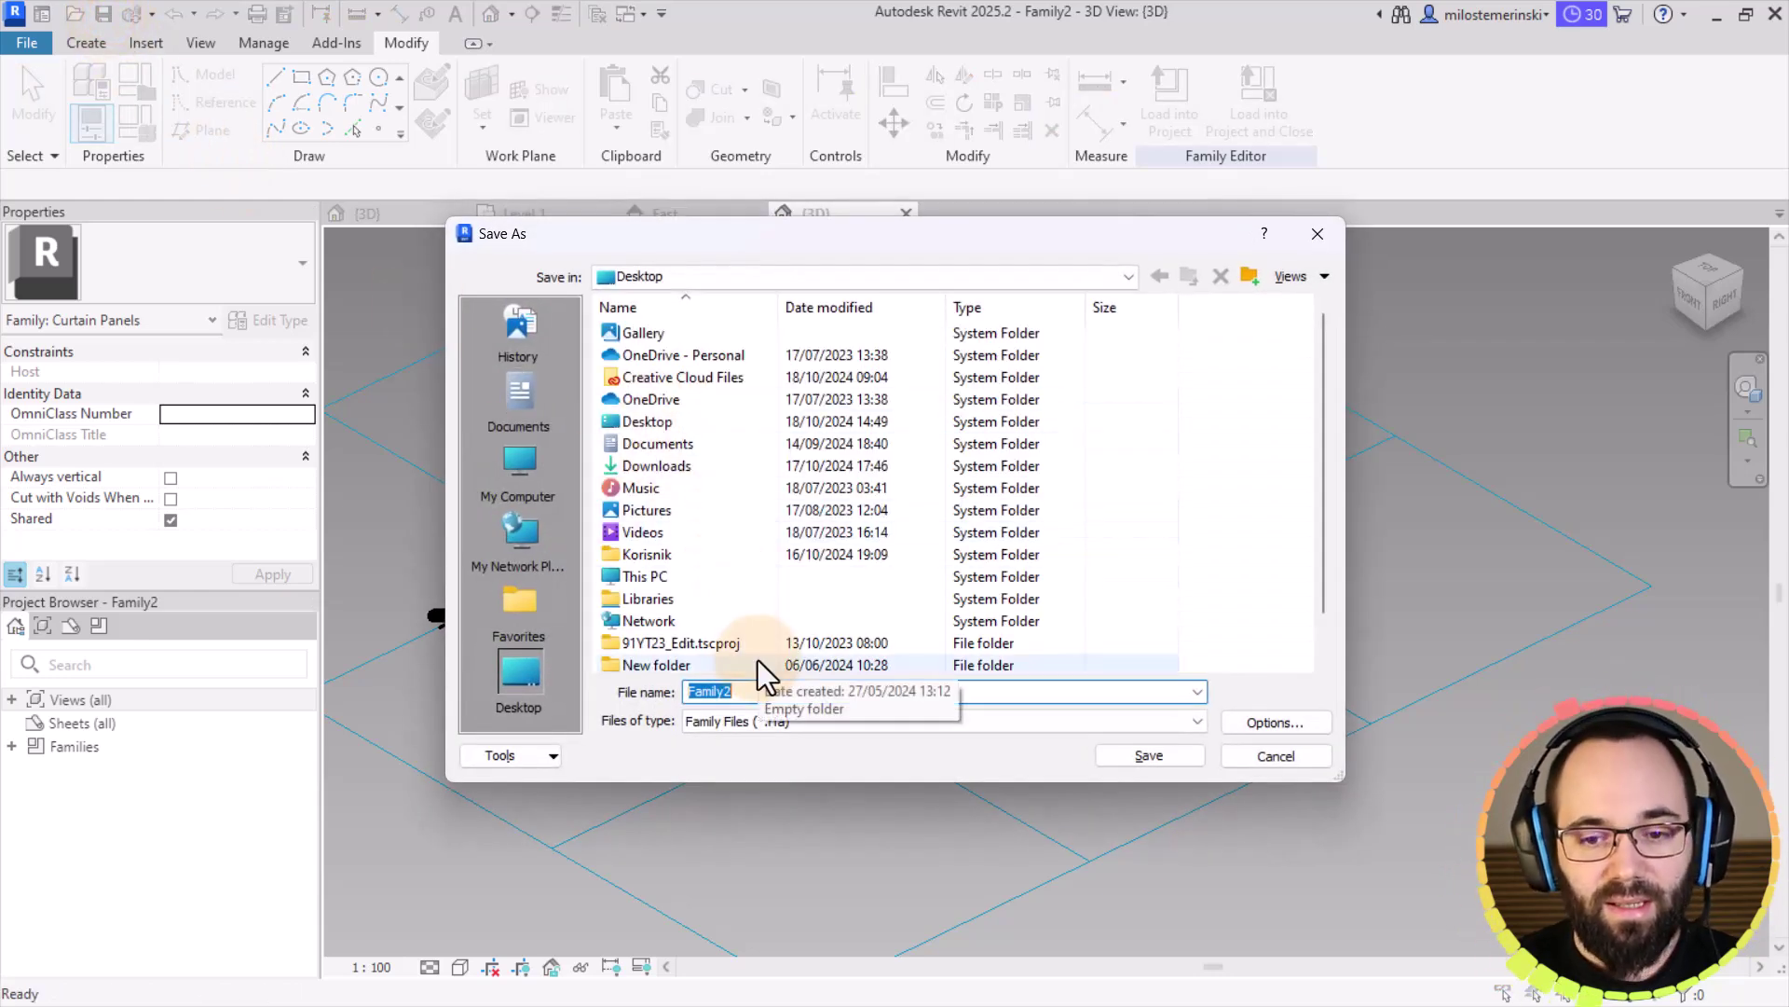
text(buble panel)
click(1117, 753)
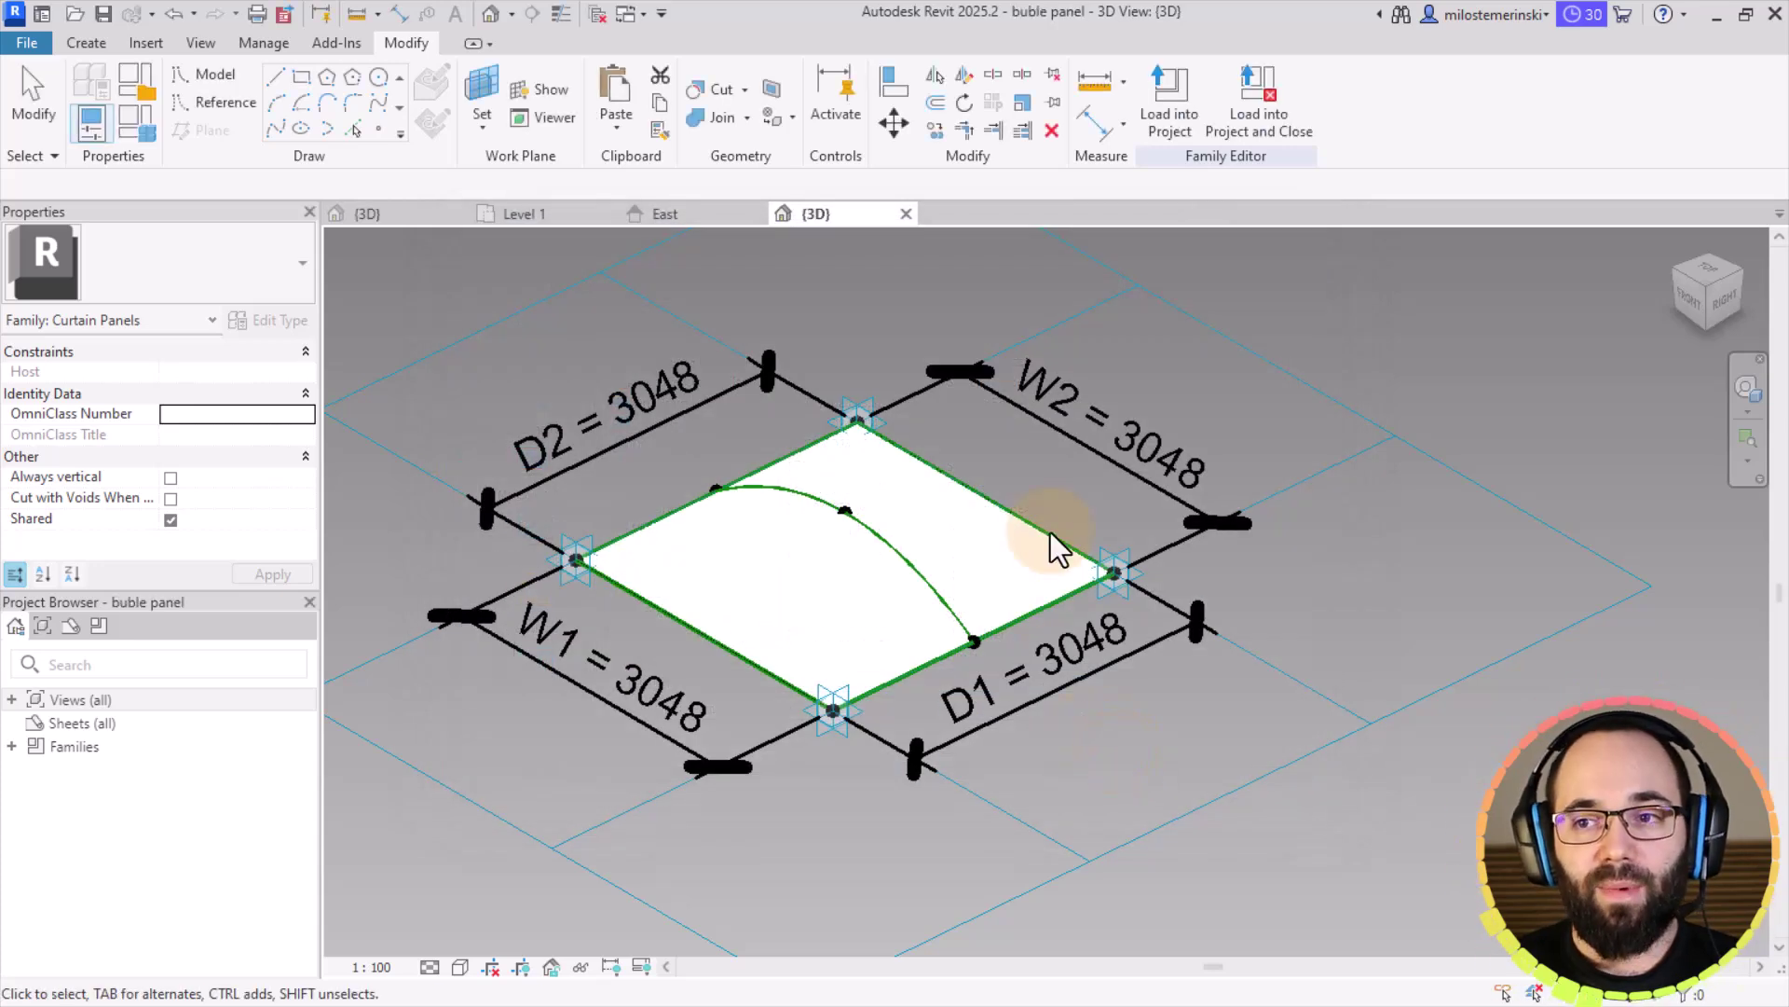
click(1213, 140)
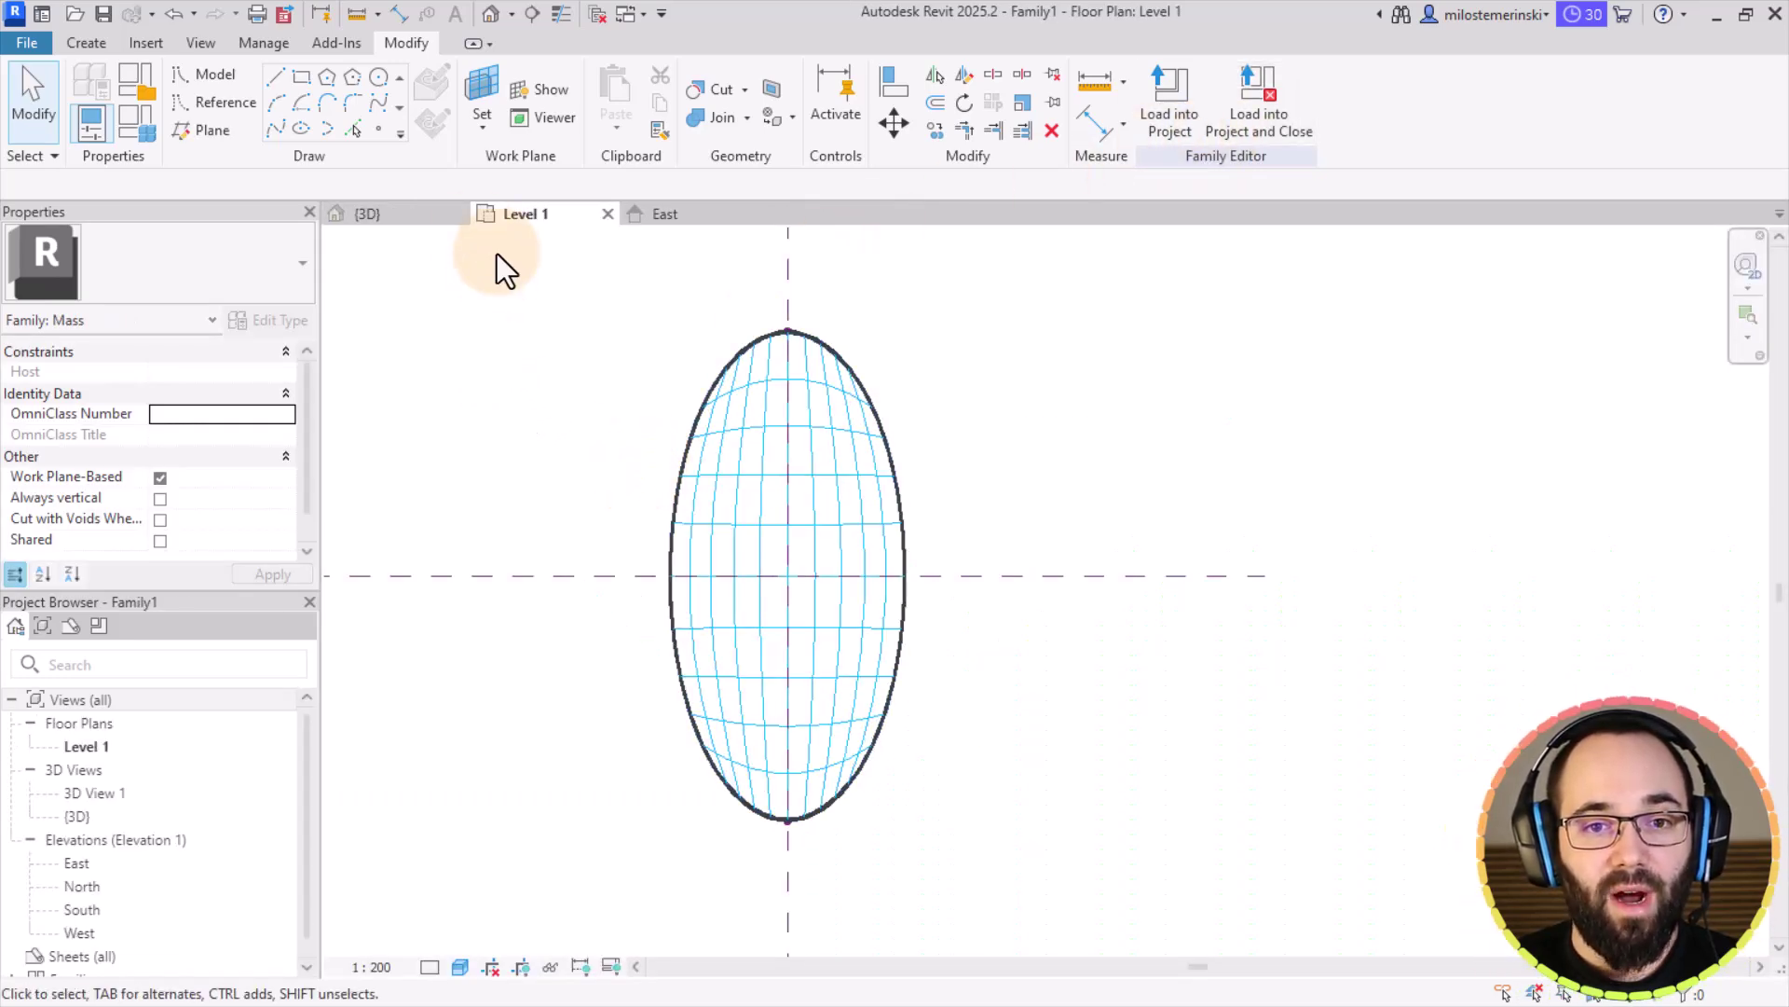
Step: Apply the Rectangle "buble panel" type to the divided surface of the elliptical mass in the 3D view
click(428, 219)
shift+middle_drag(958, 783, 774, 559)
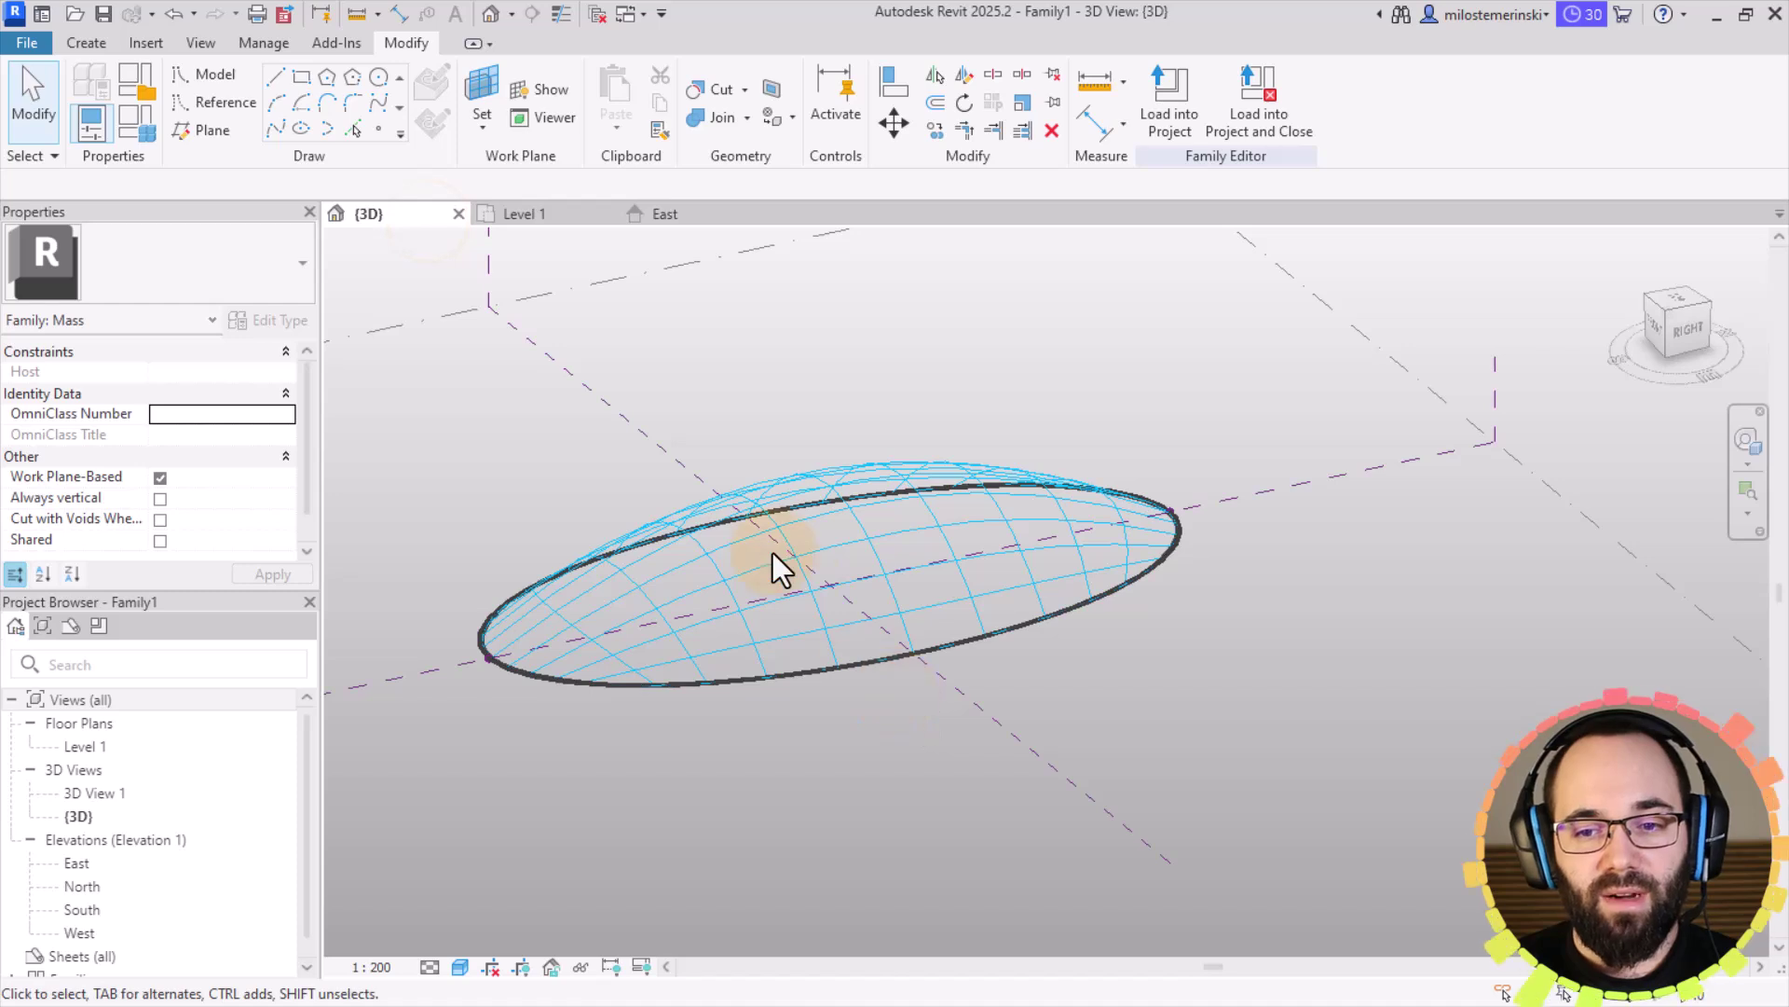
click(755, 540)
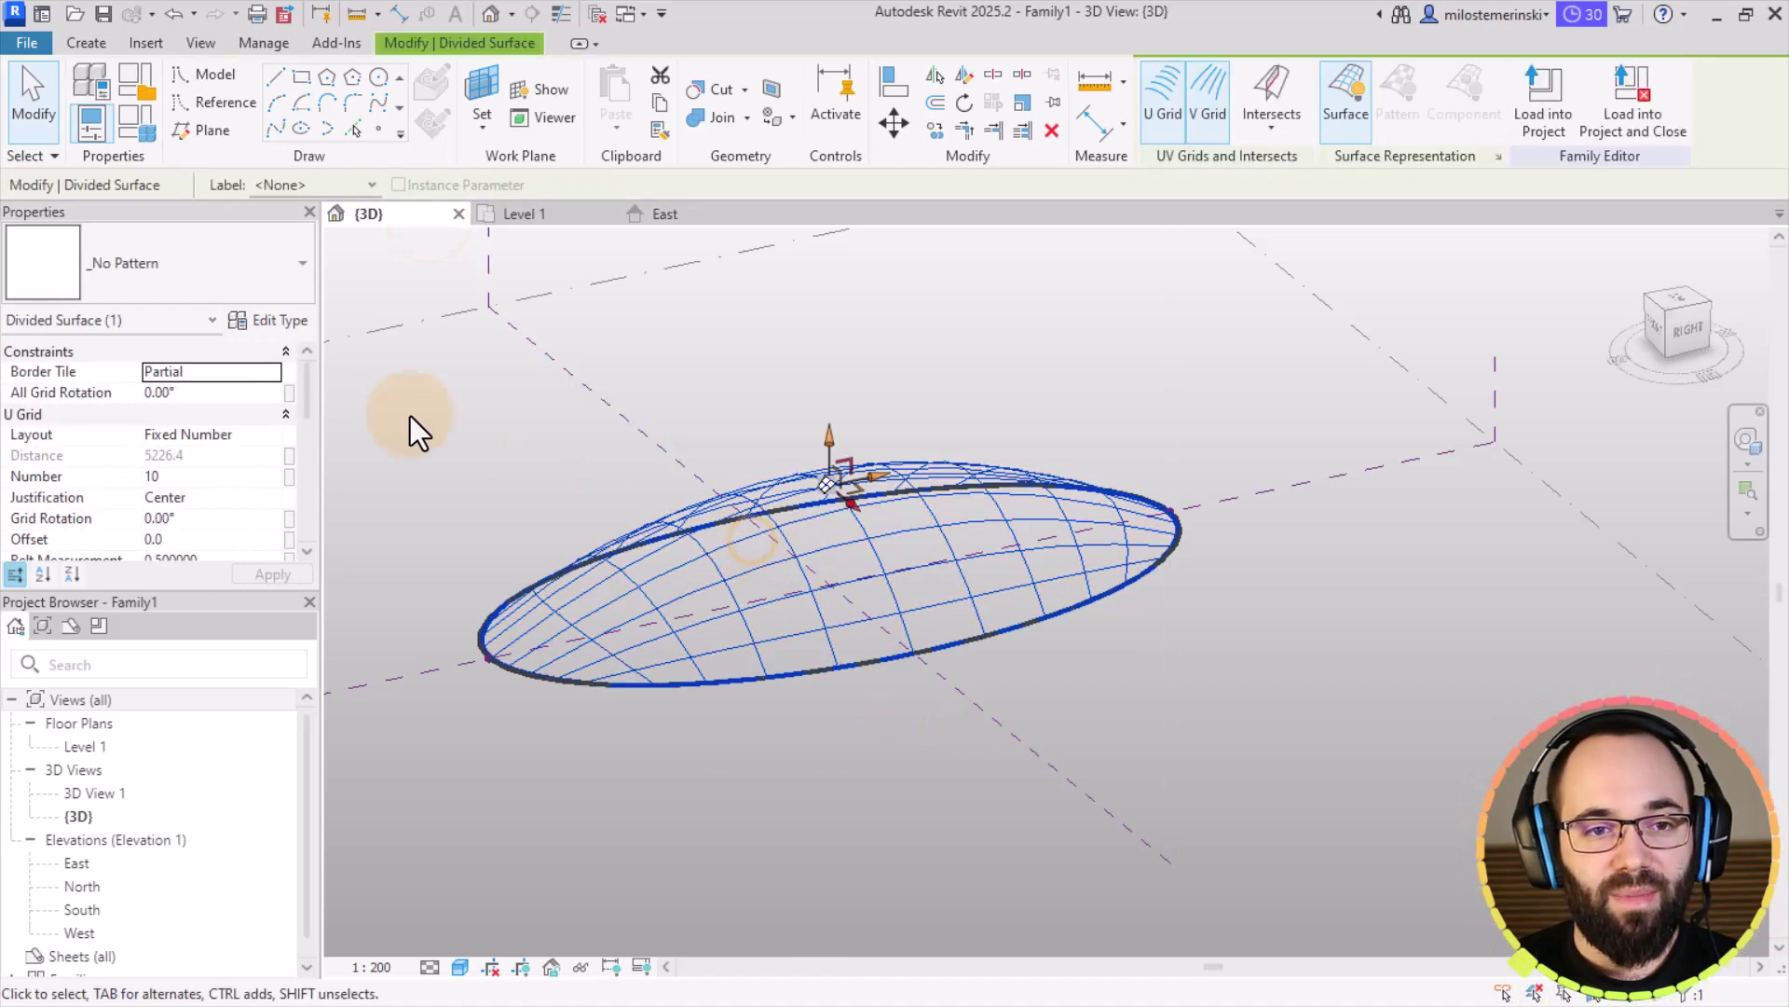
click(151, 287)
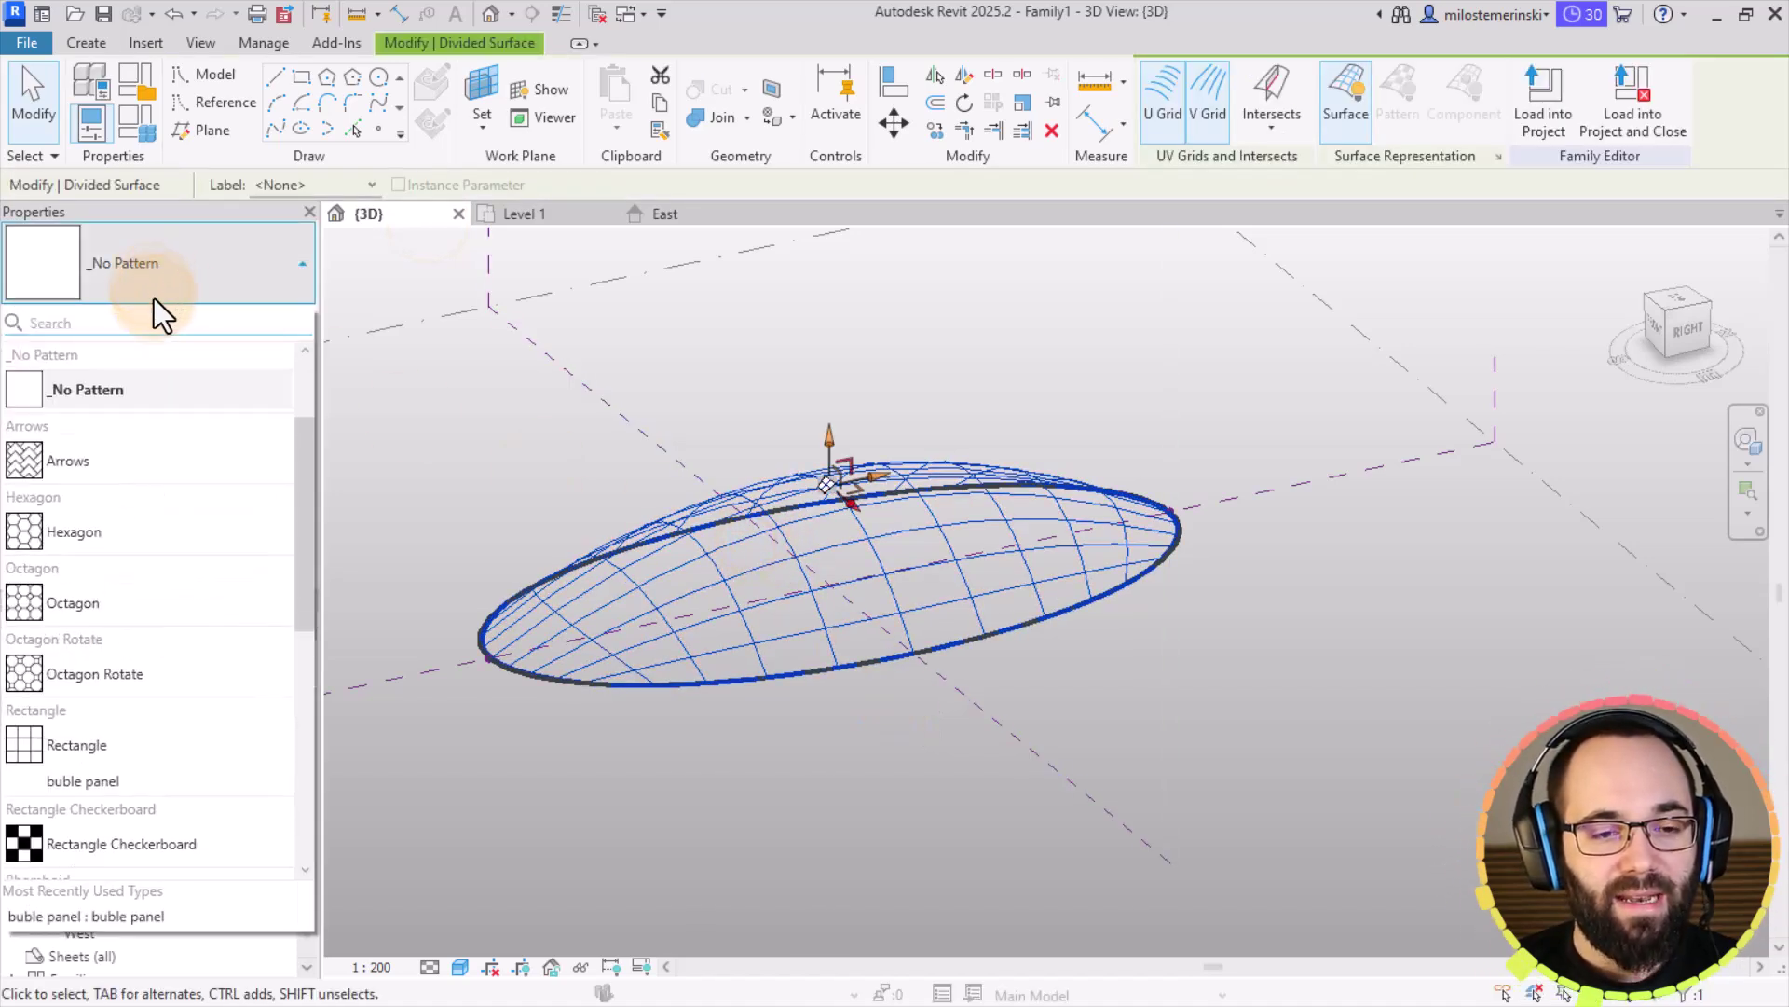
scroll(131, 422, down, 1)
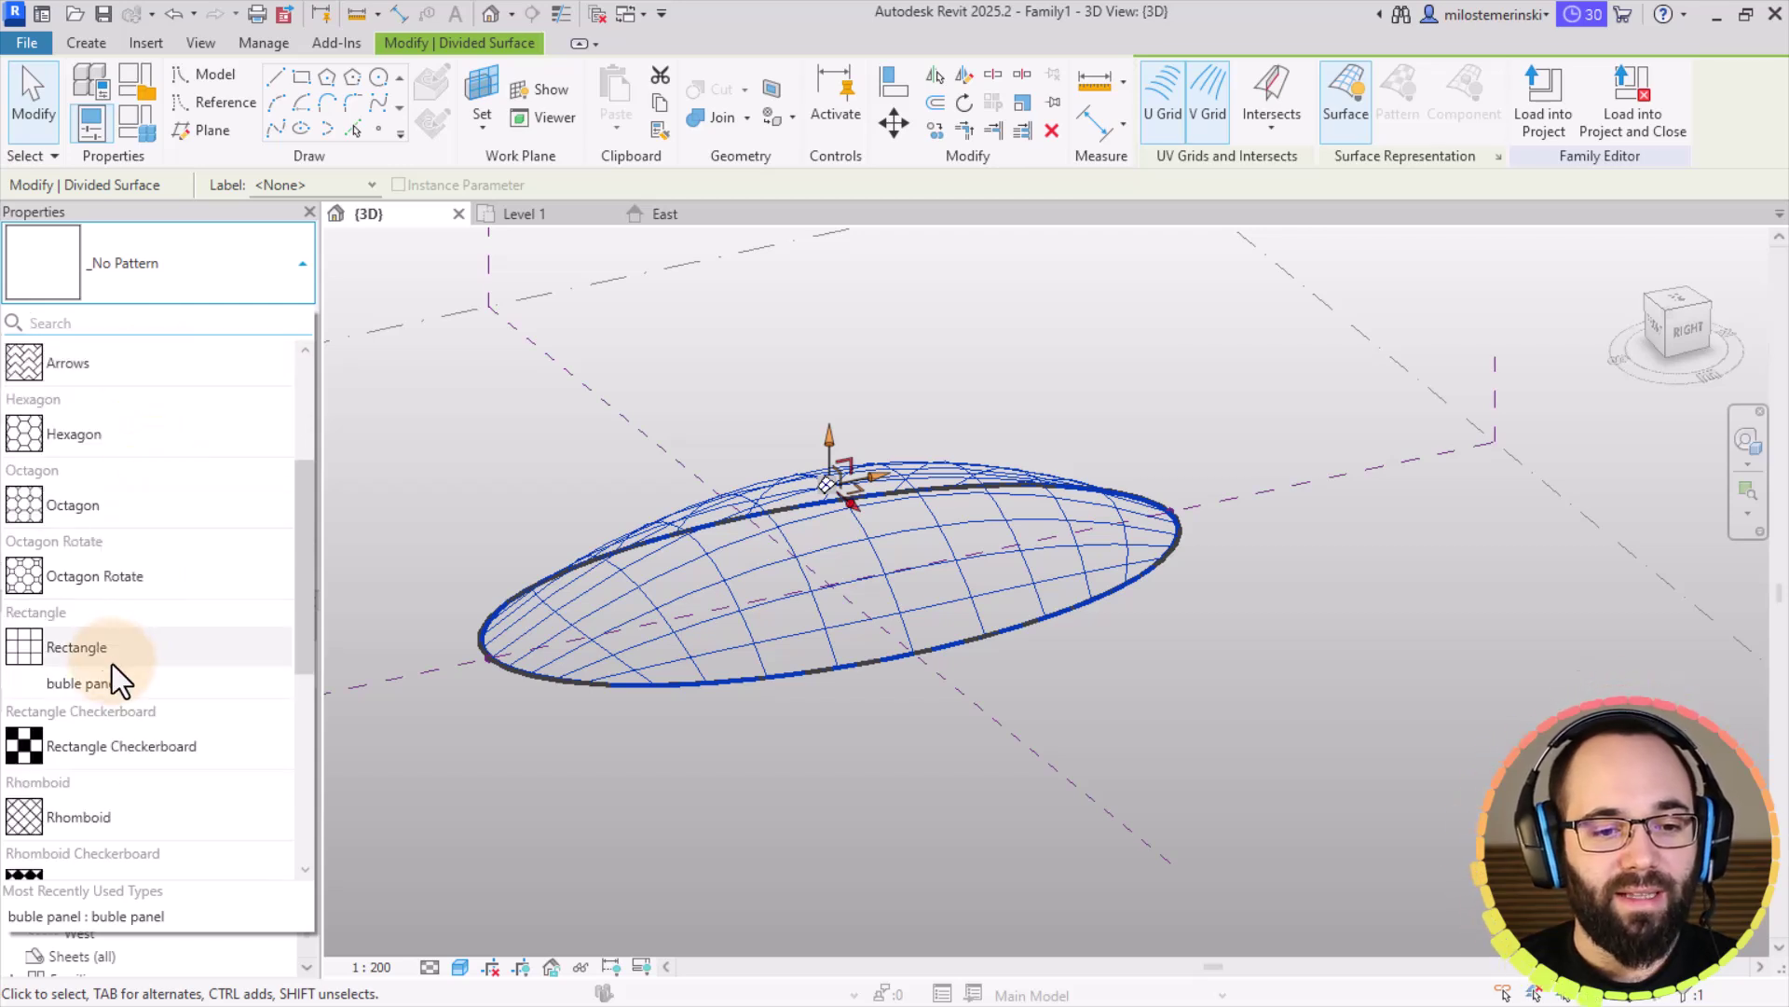
click(64, 686)
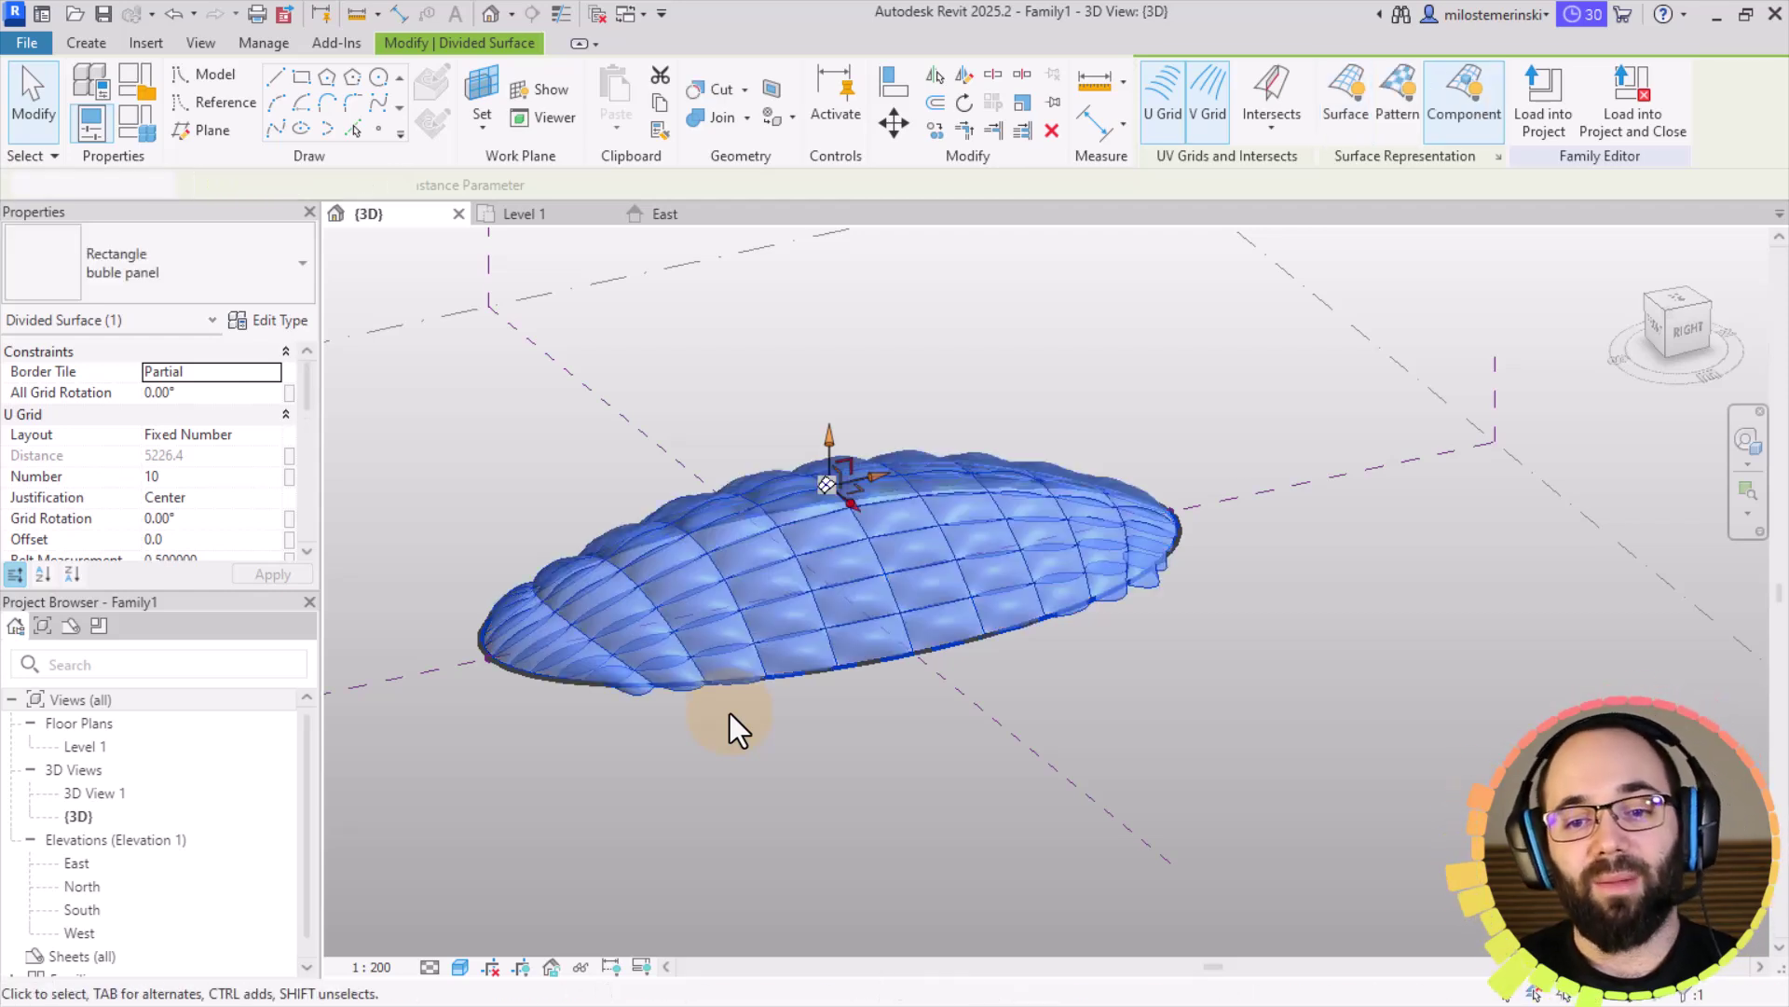
shift+middle_drag(893, 723, 999, 886)
click(1060, 738)
Step: Examine one bubble panel on the mass up close, including its D1, D2, H, W1 and W2 dimensions
scroll(759, 400, up, 4)
shift+middle_drag(855, 550, 795, 327)
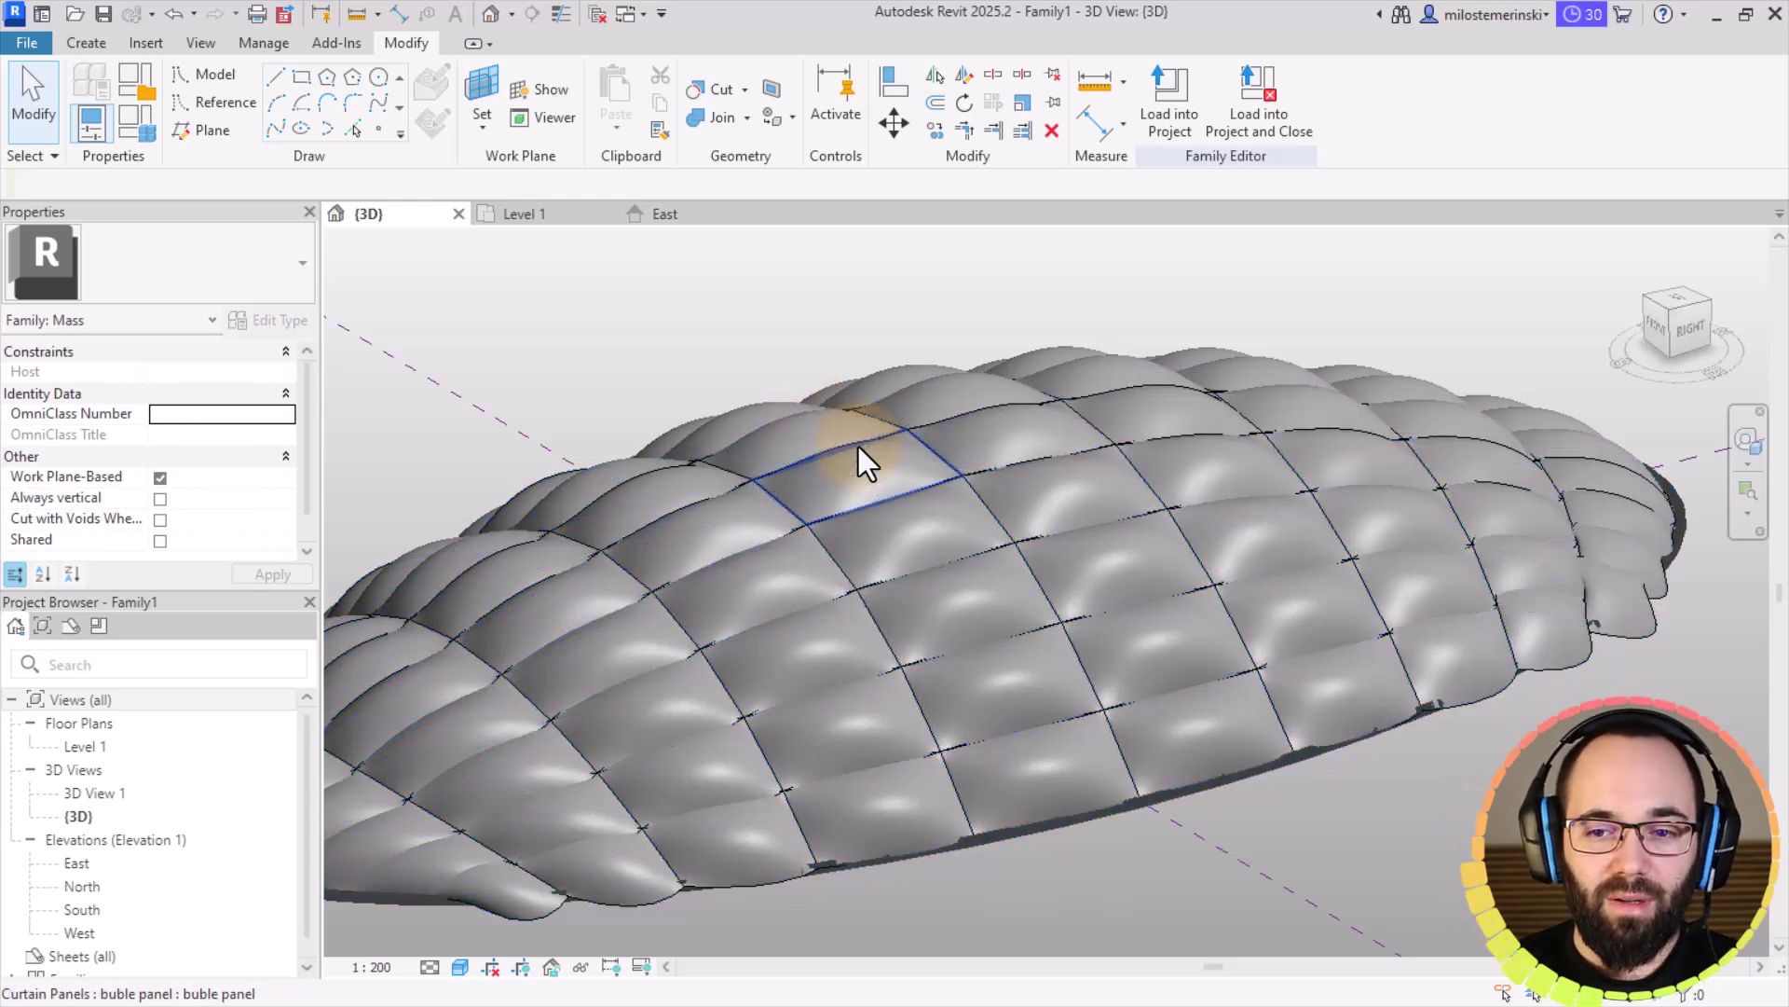
click(859, 446)
scroll(839, 495, up, 4)
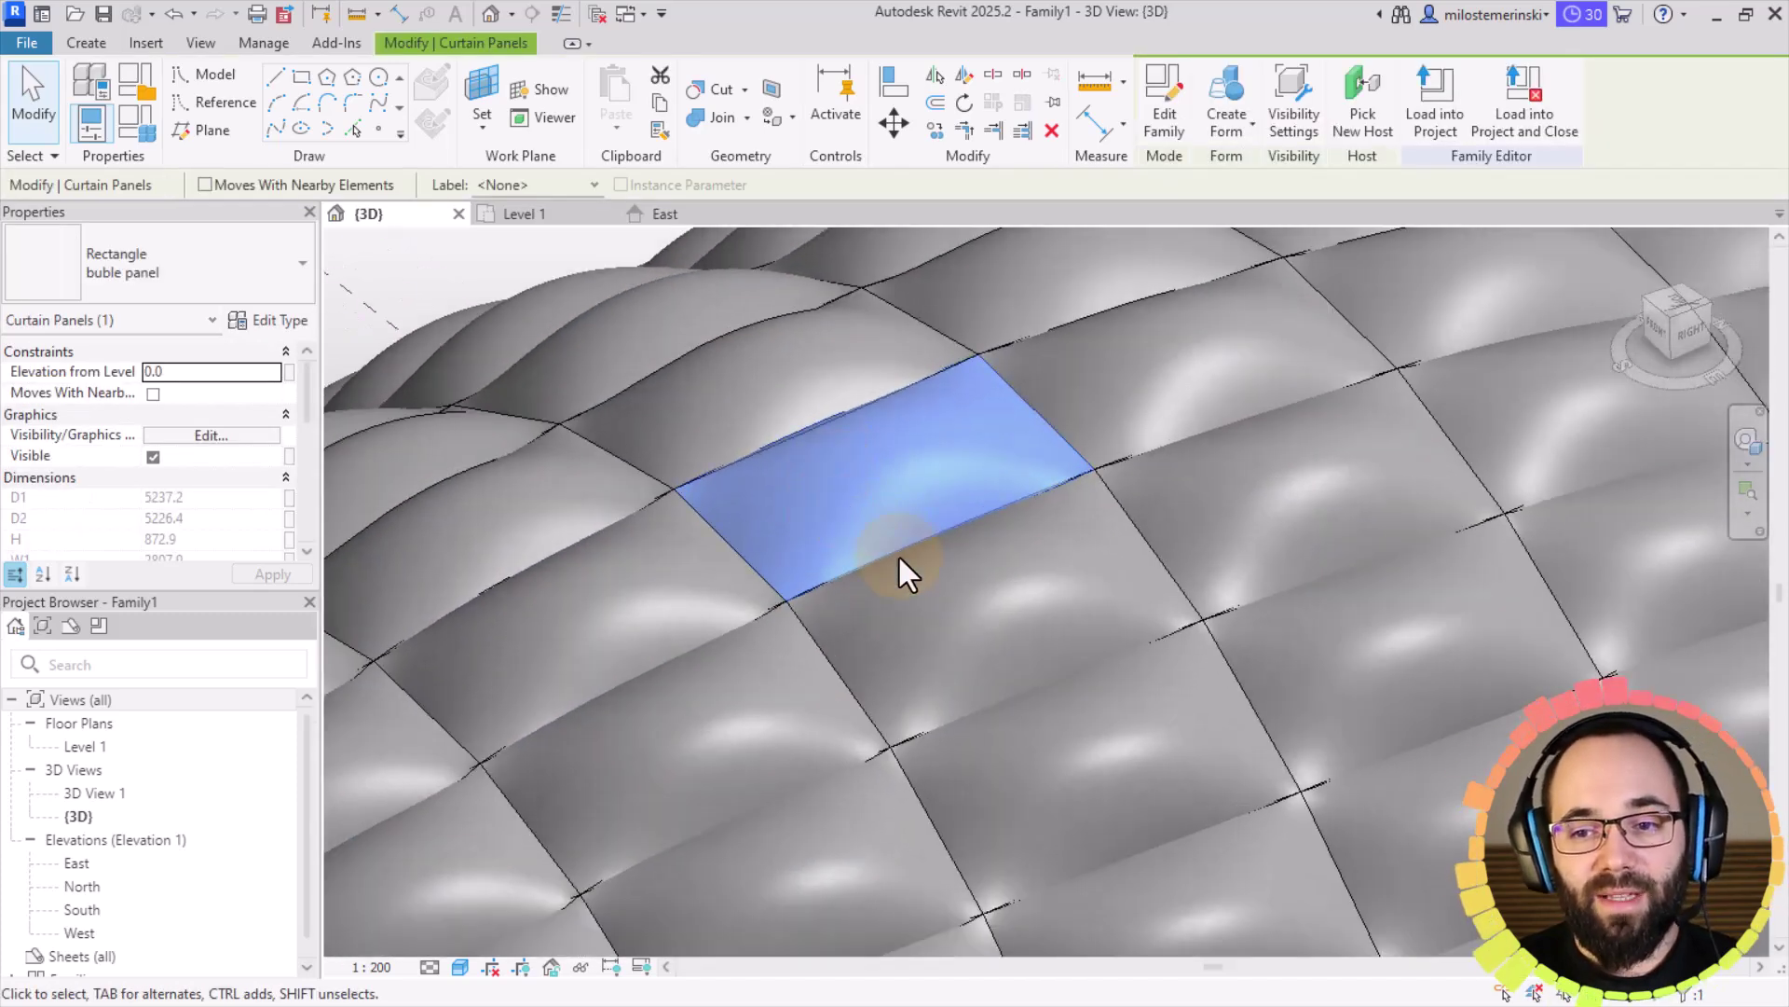
shift+middle_drag(902, 571, 884, 471)
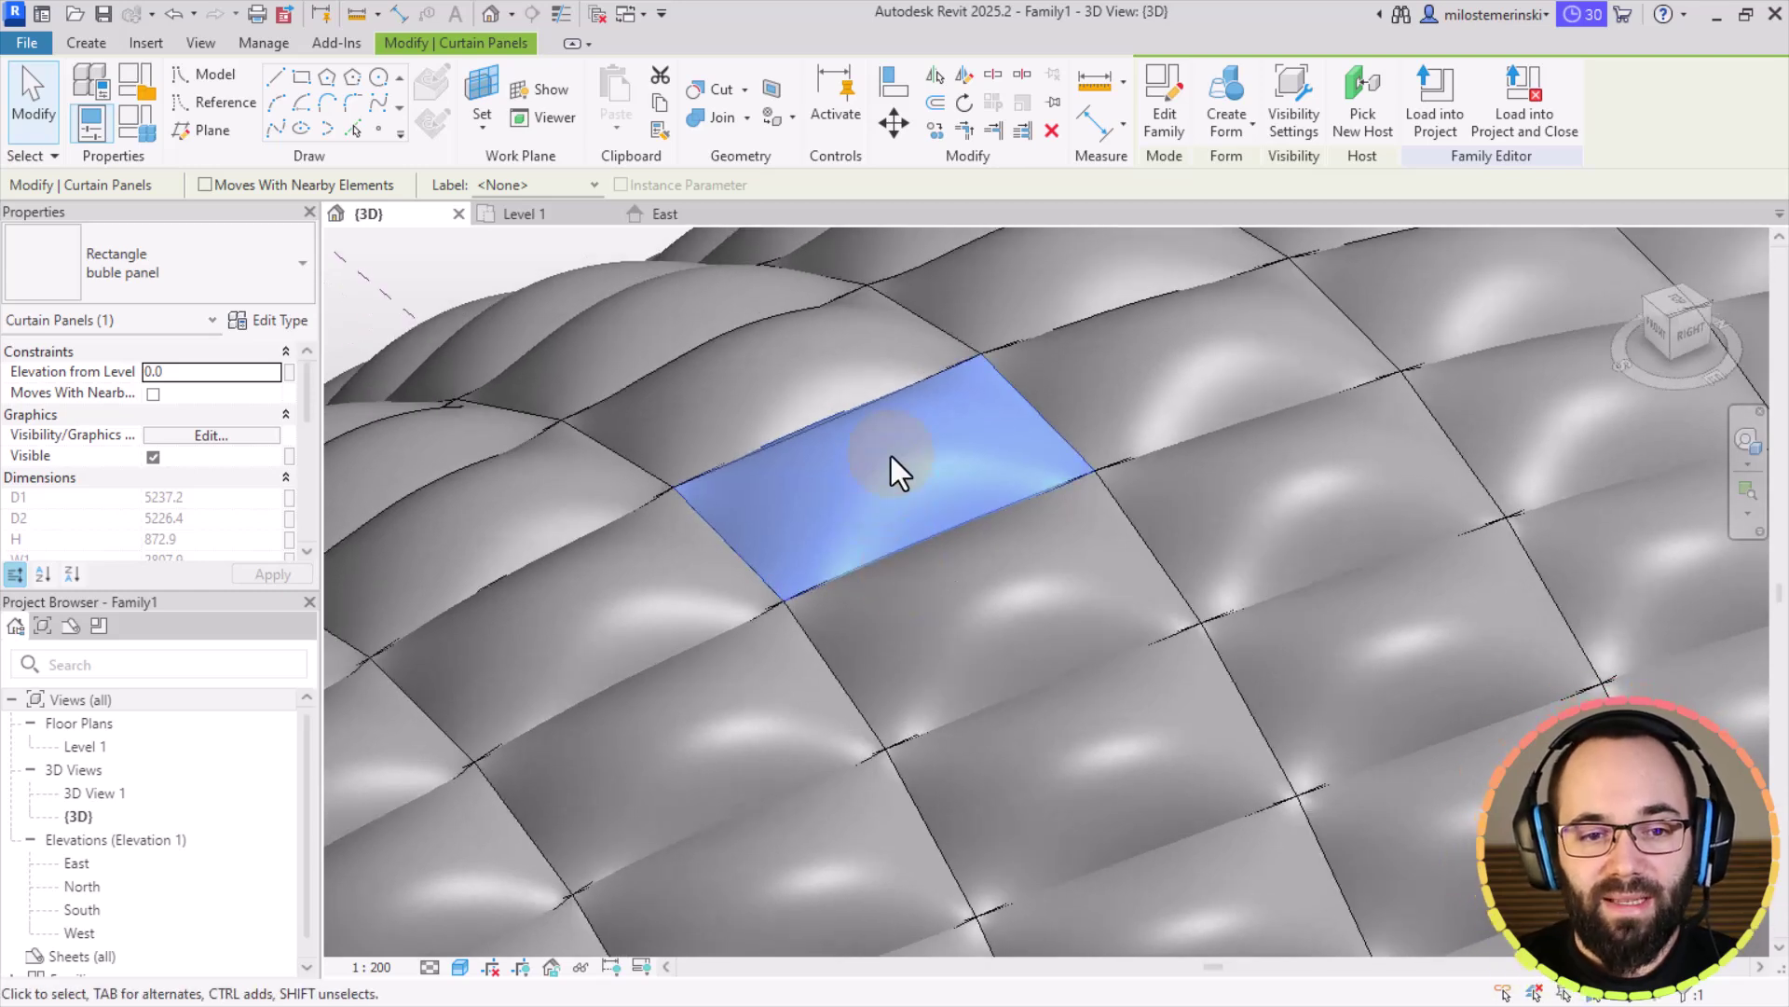
scroll(143, 494, down, 2)
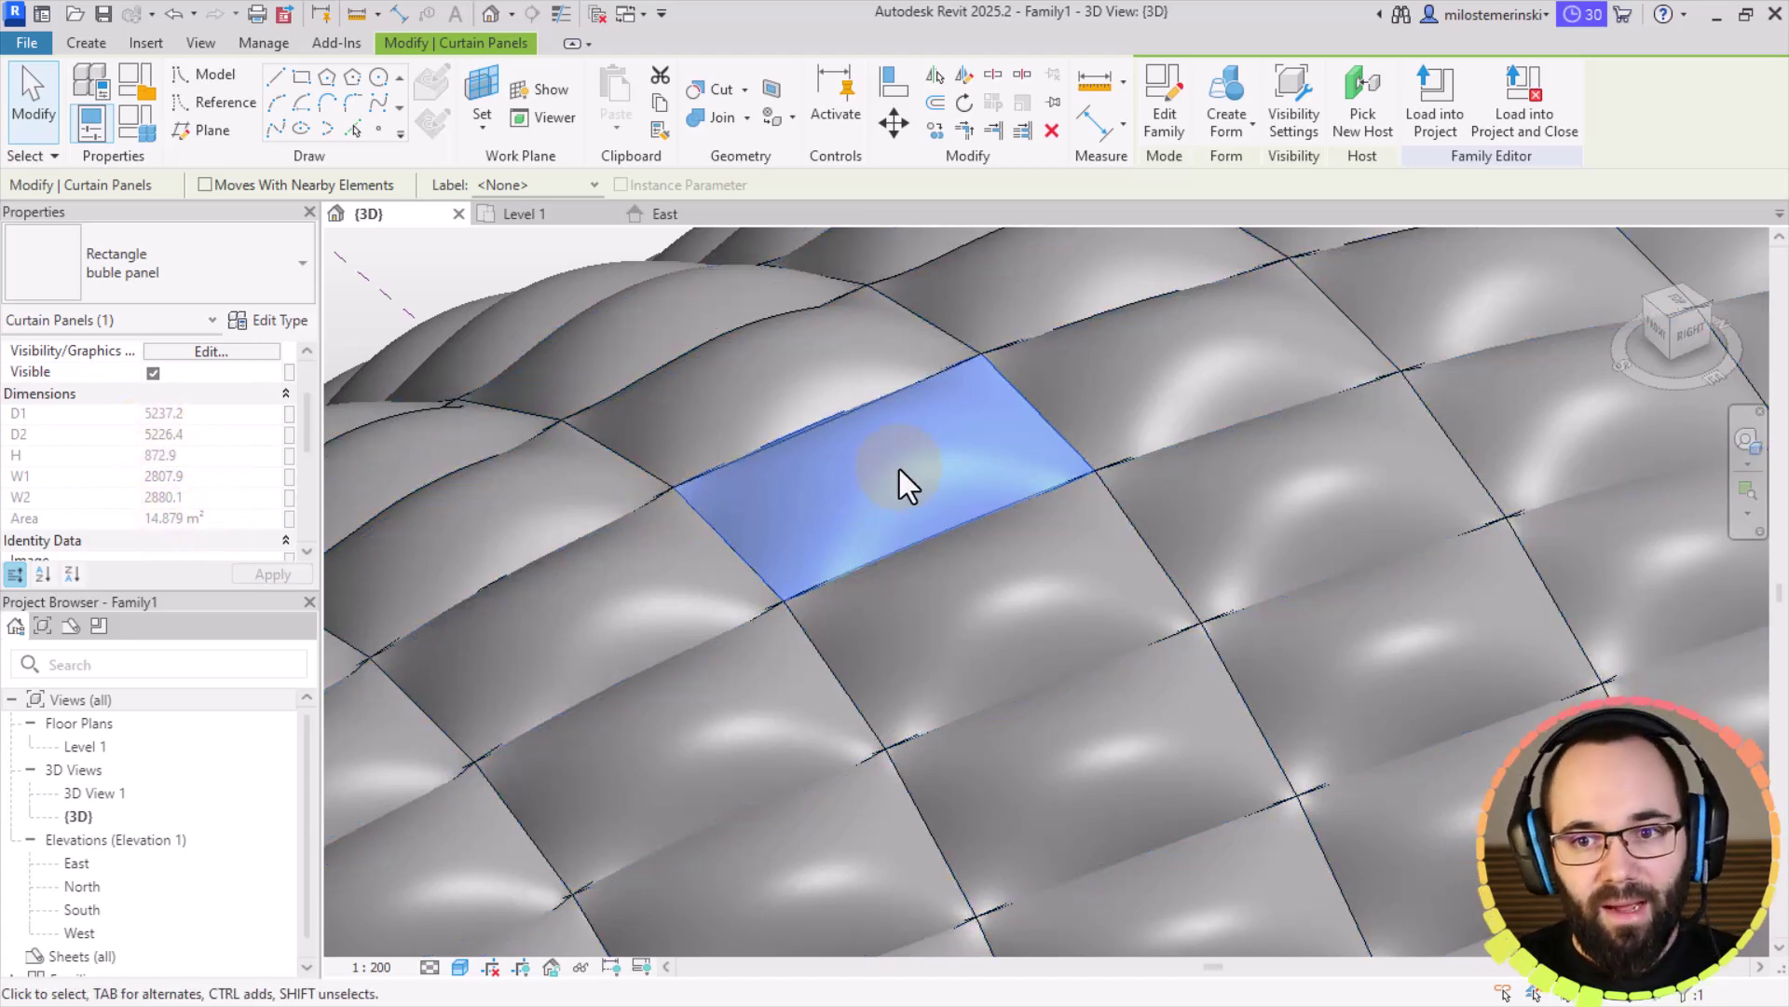
scroll(898, 468, down, 2)
scroll(824, 444, down, 2)
click(578, 266)
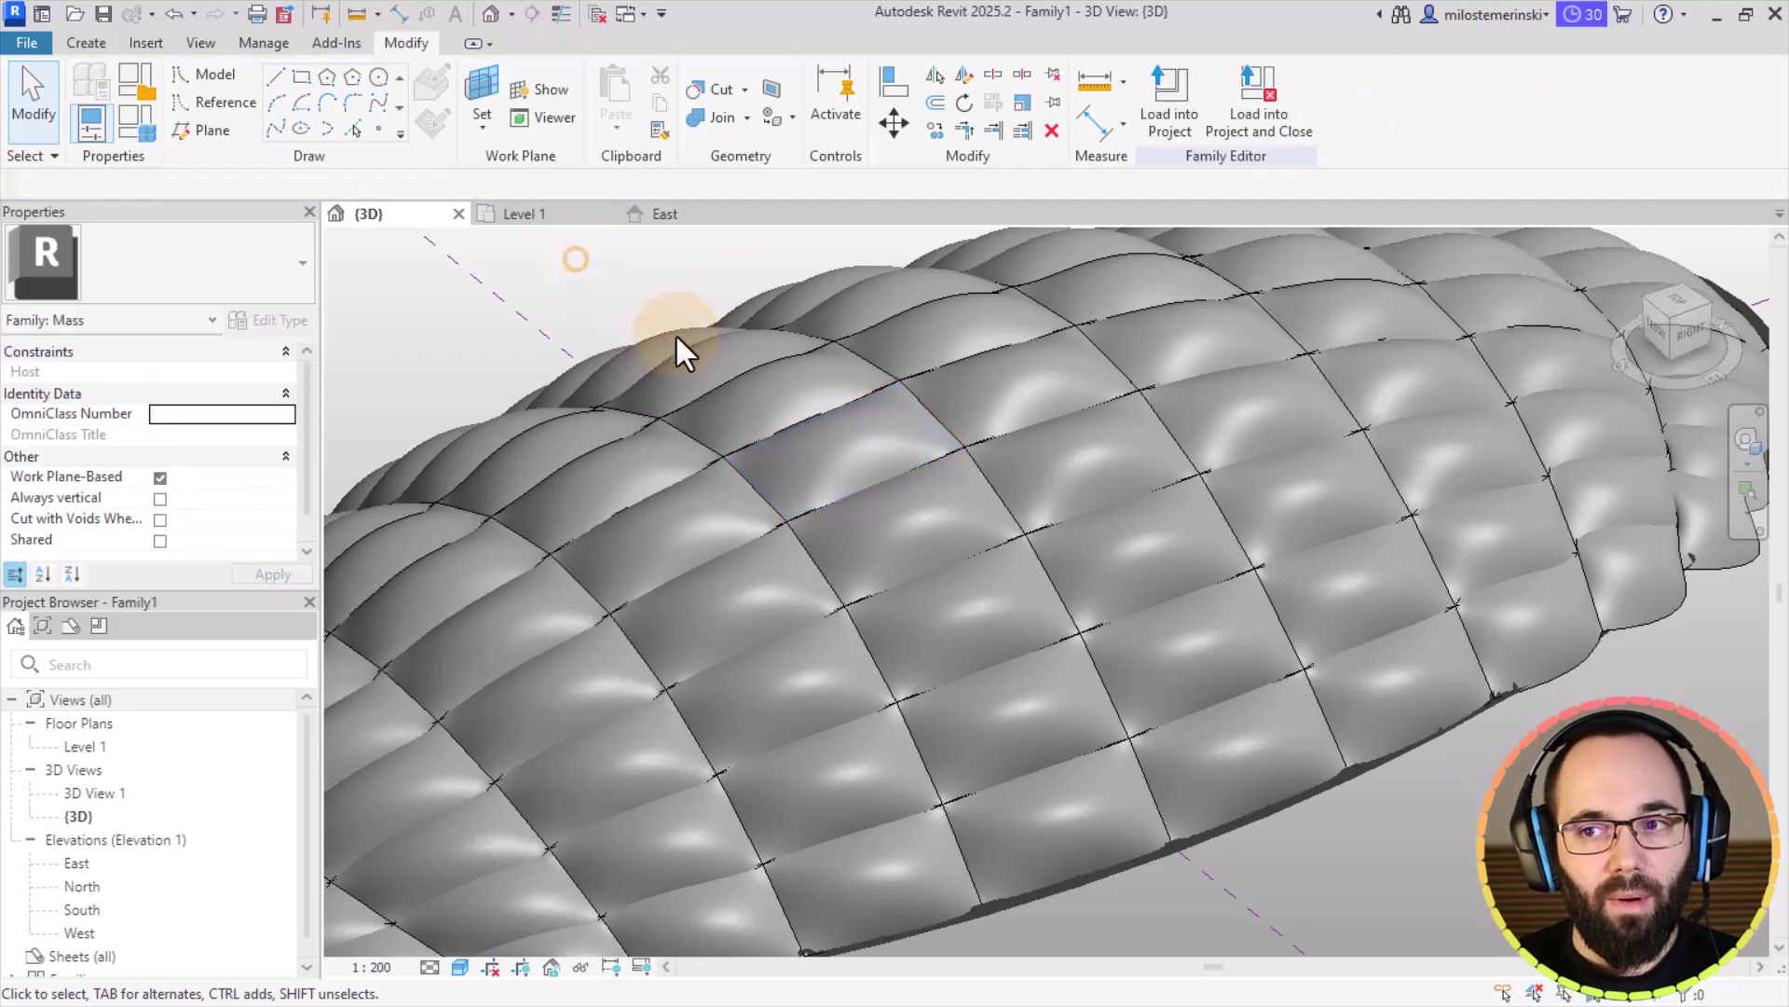
click(685, 283)
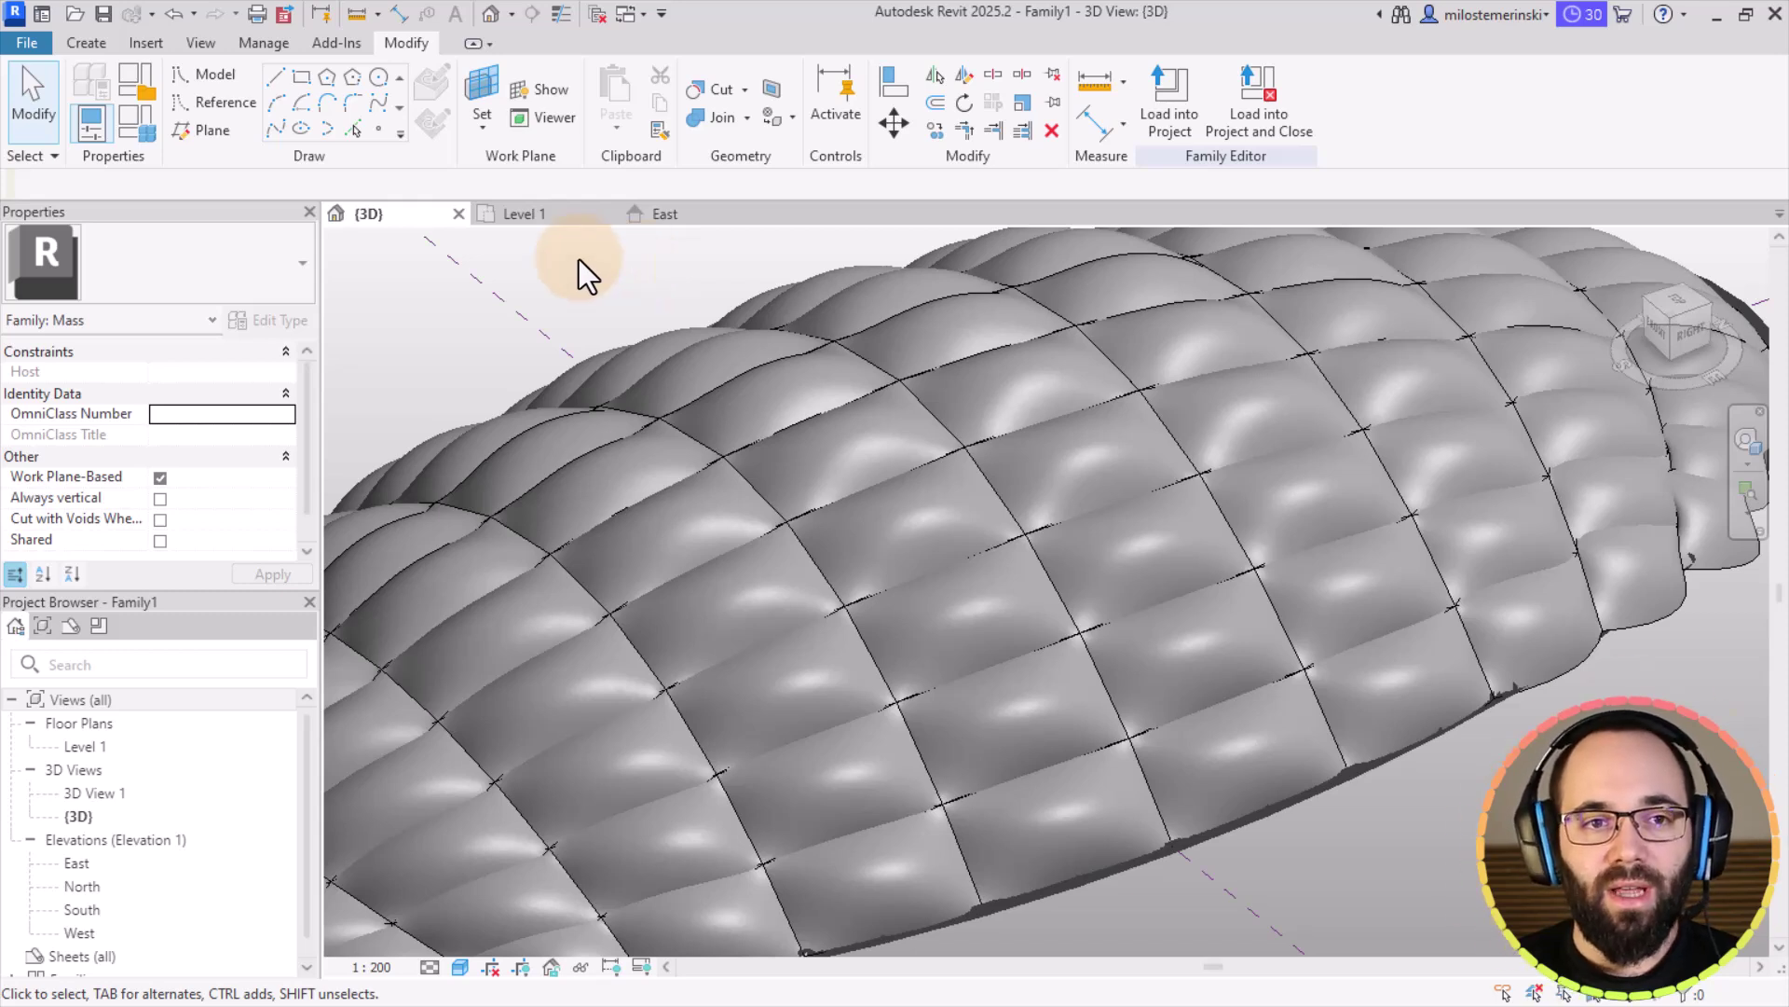
Step: Save the mass family to the Desktop as "Buble panel mass"
click(97, 15)
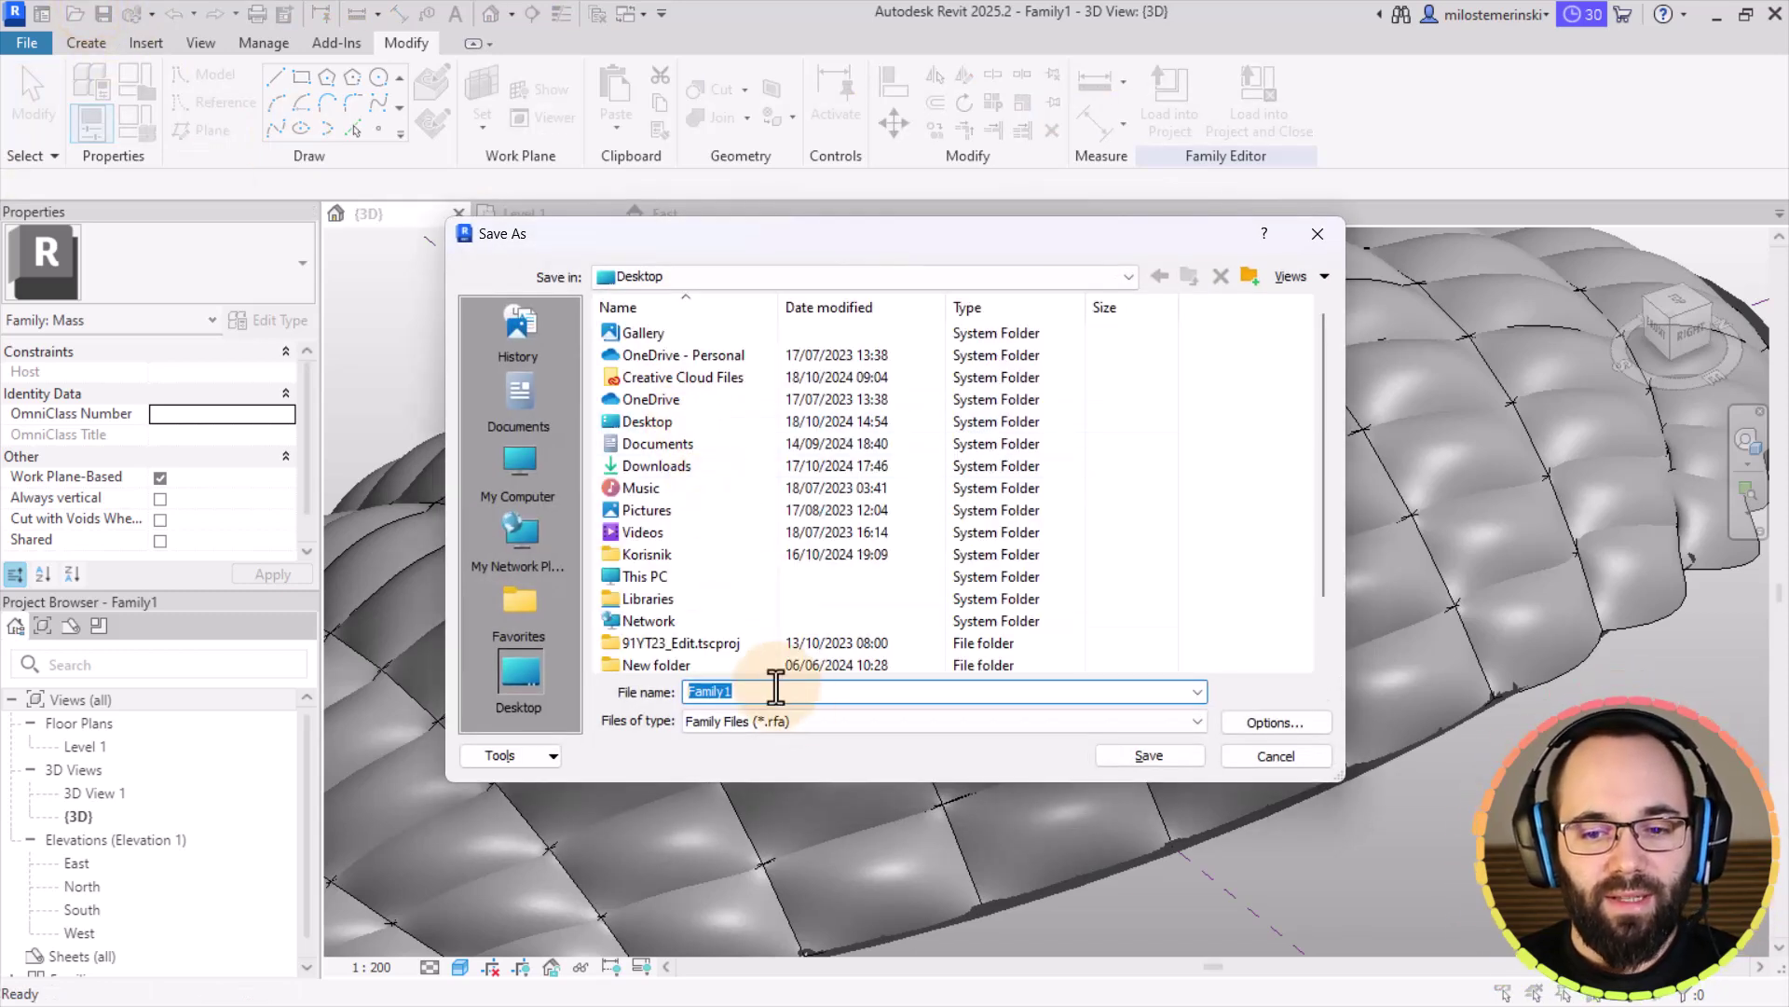
text(Buble panel mass)
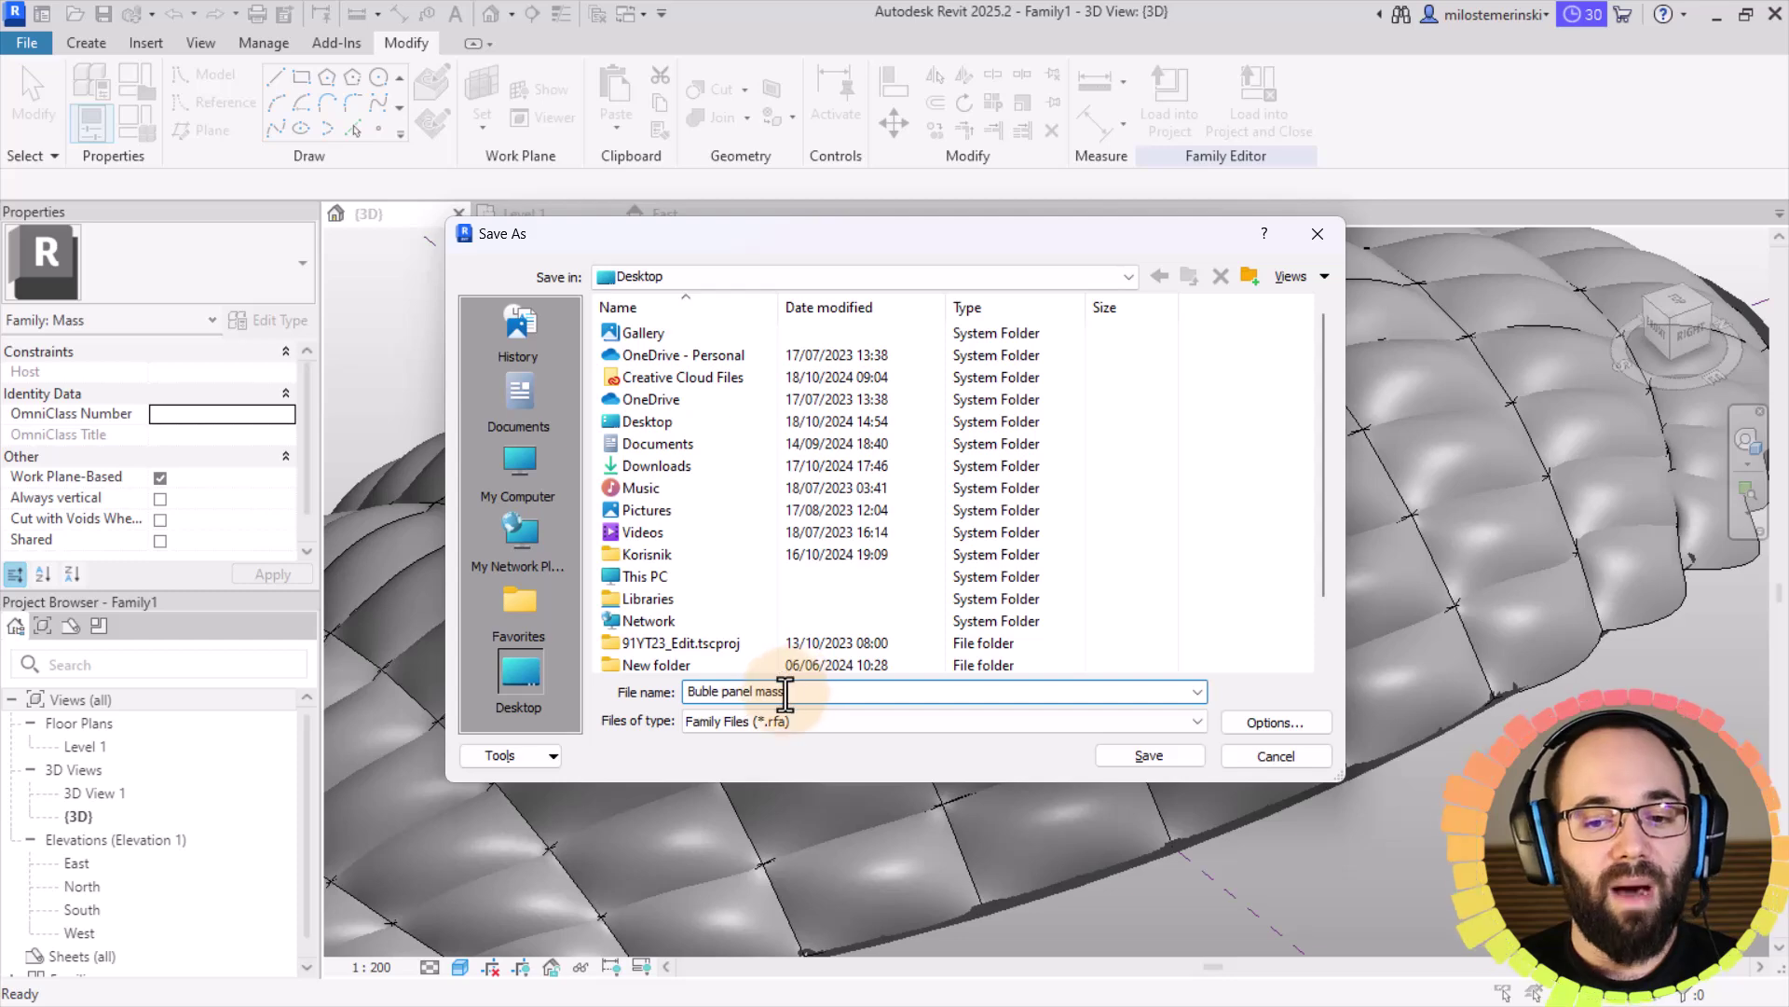
click(1139, 756)
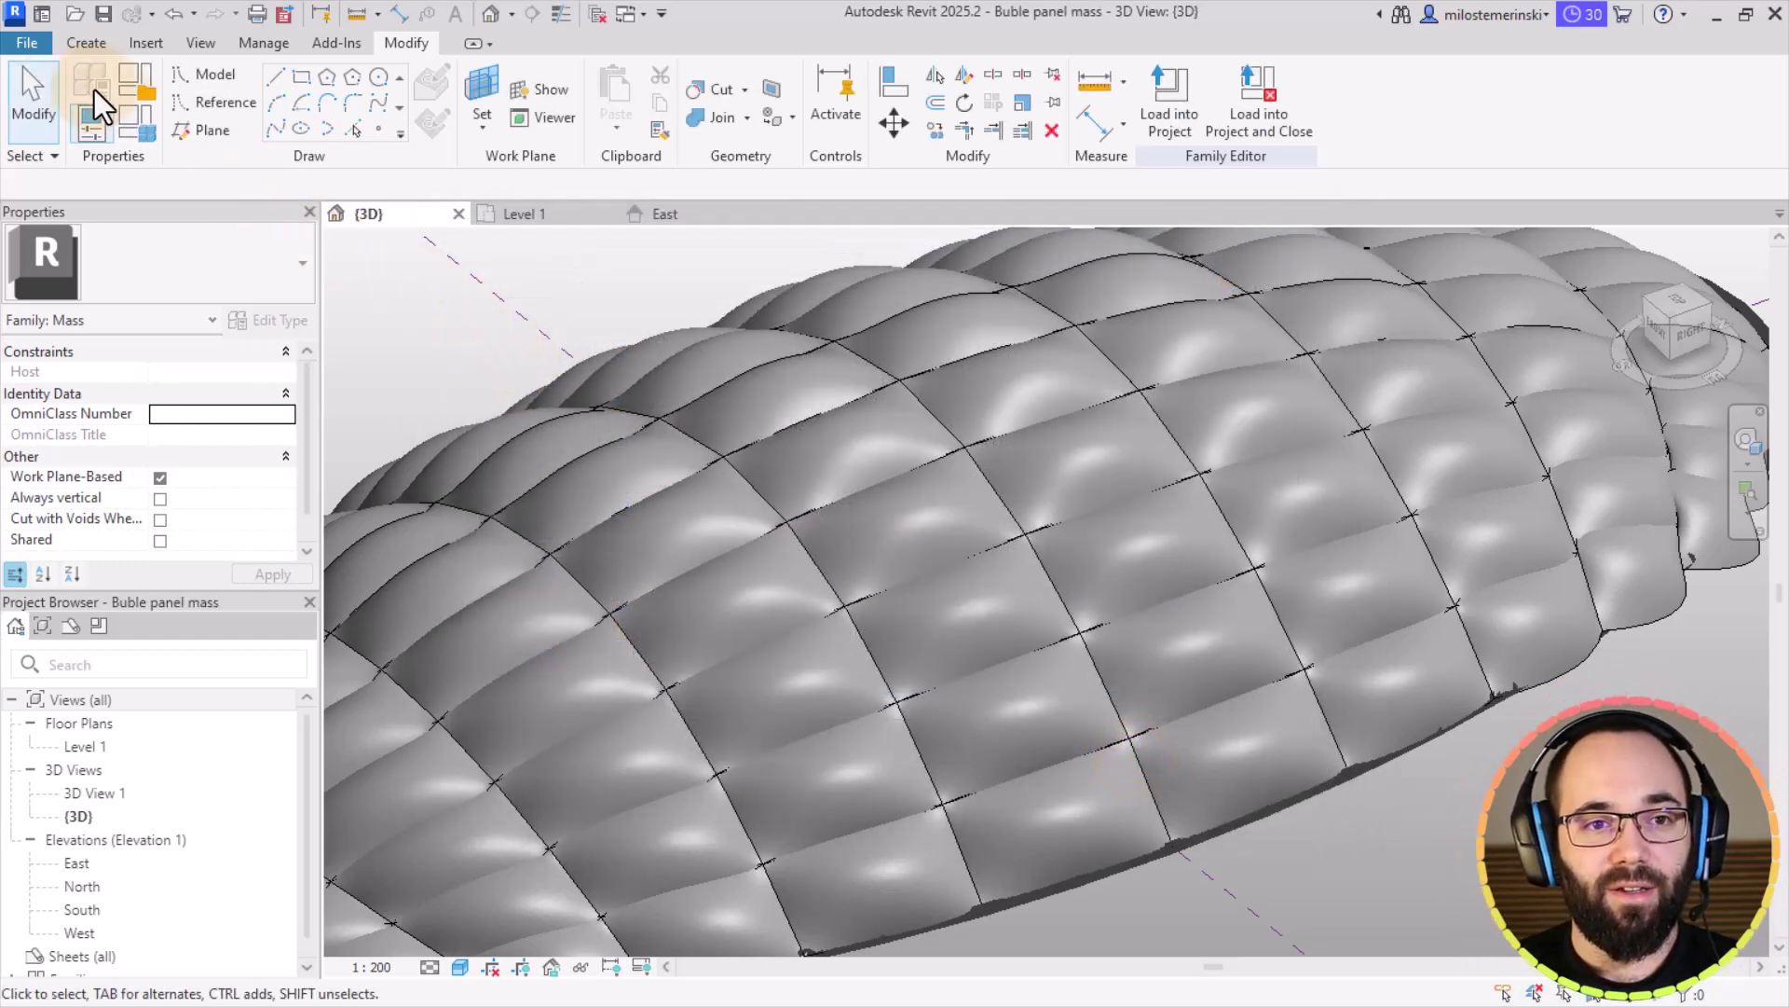
Step: Create a new project from the Architectural Template
click(37, 45)
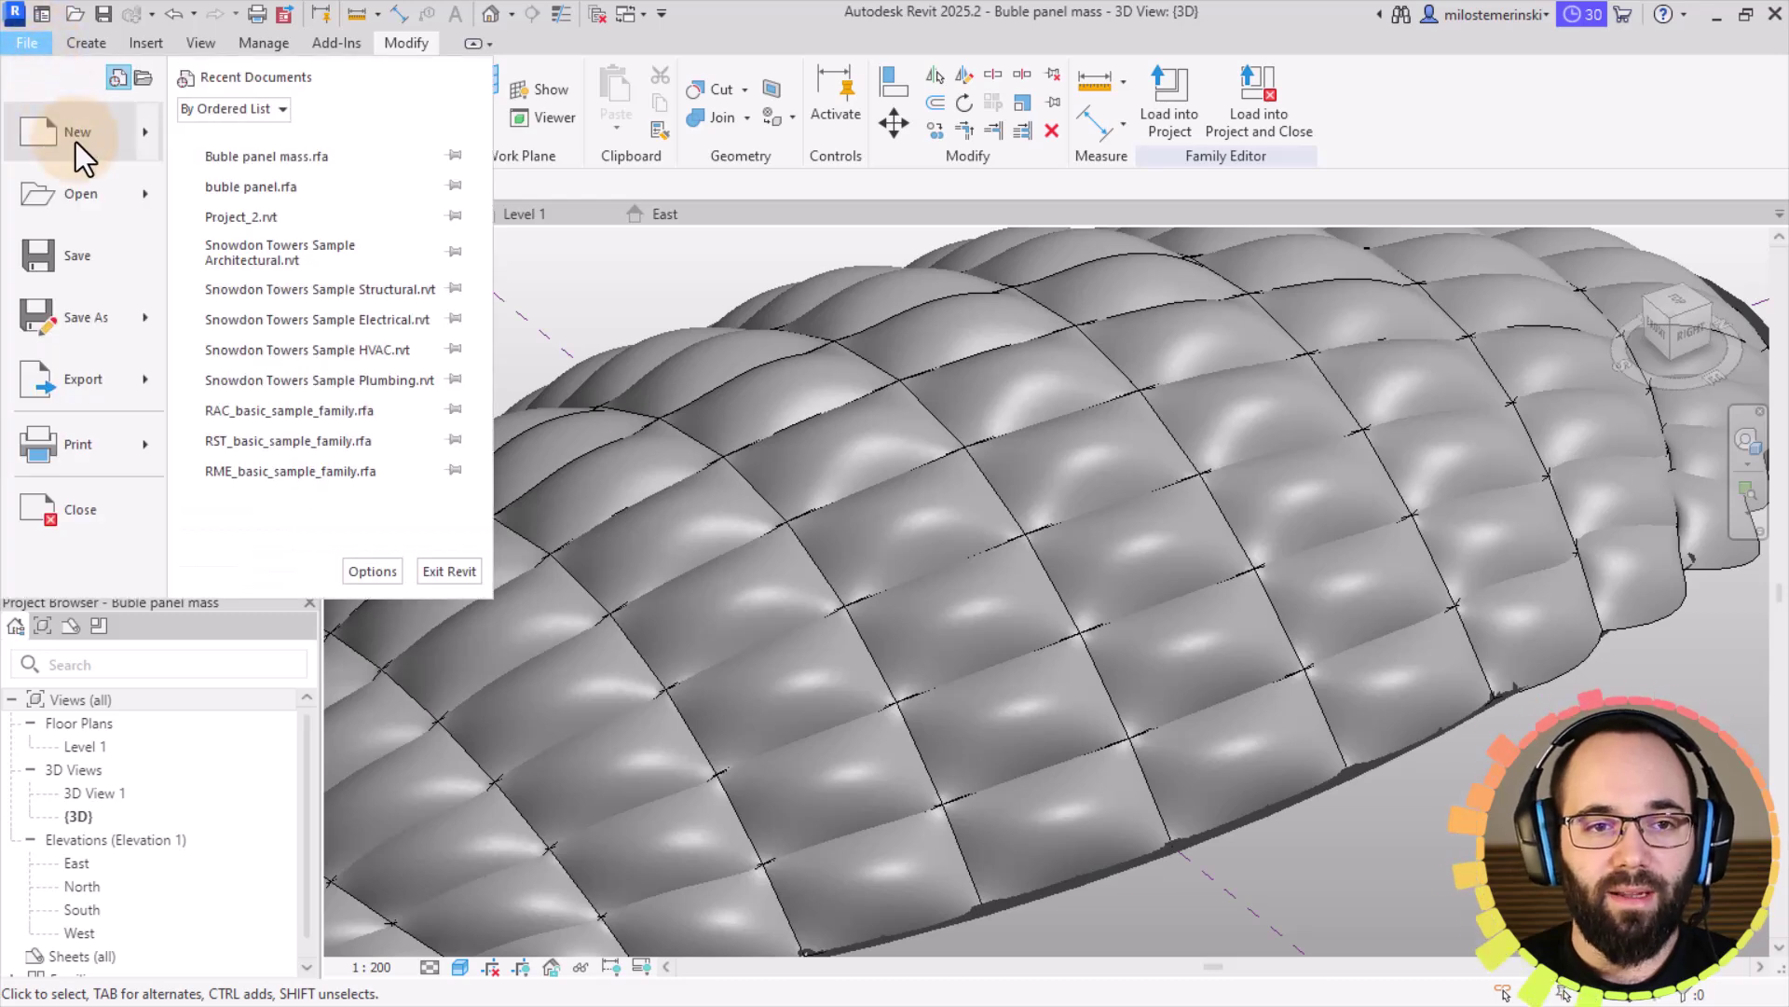
mouse_move(80, 141)
click(251, 140)
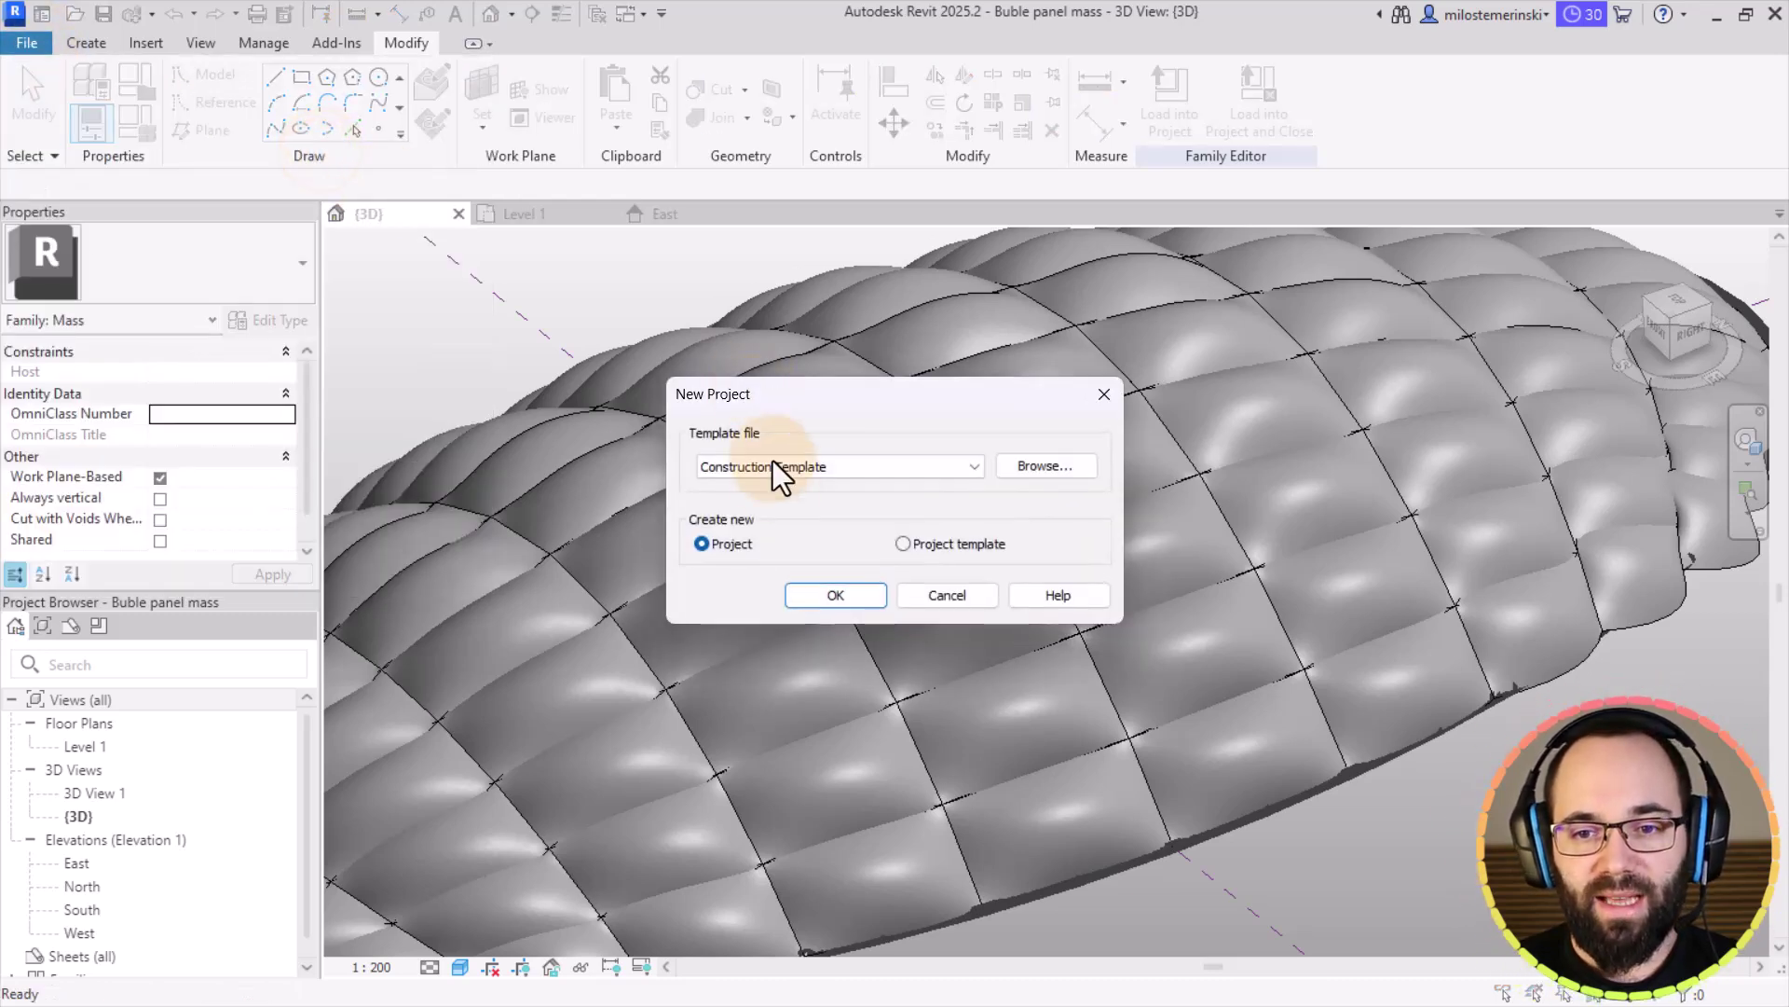
click(768, 472)
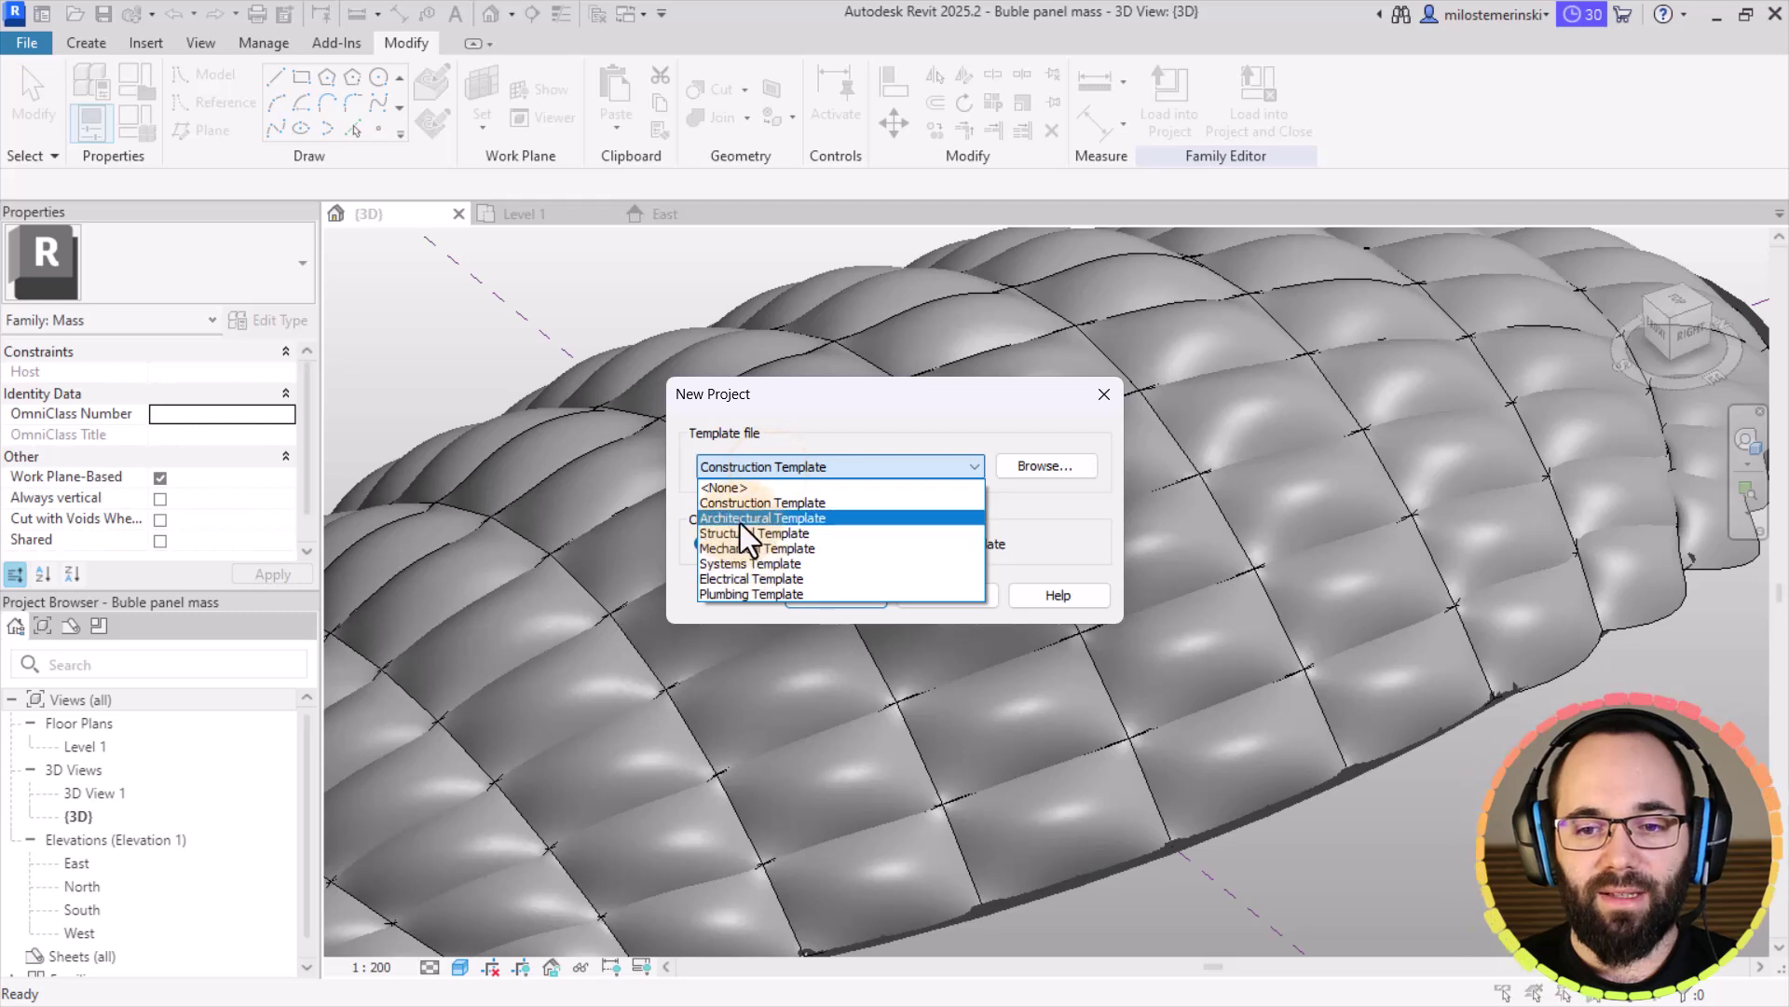
click(740, 523)
click(835, 595)
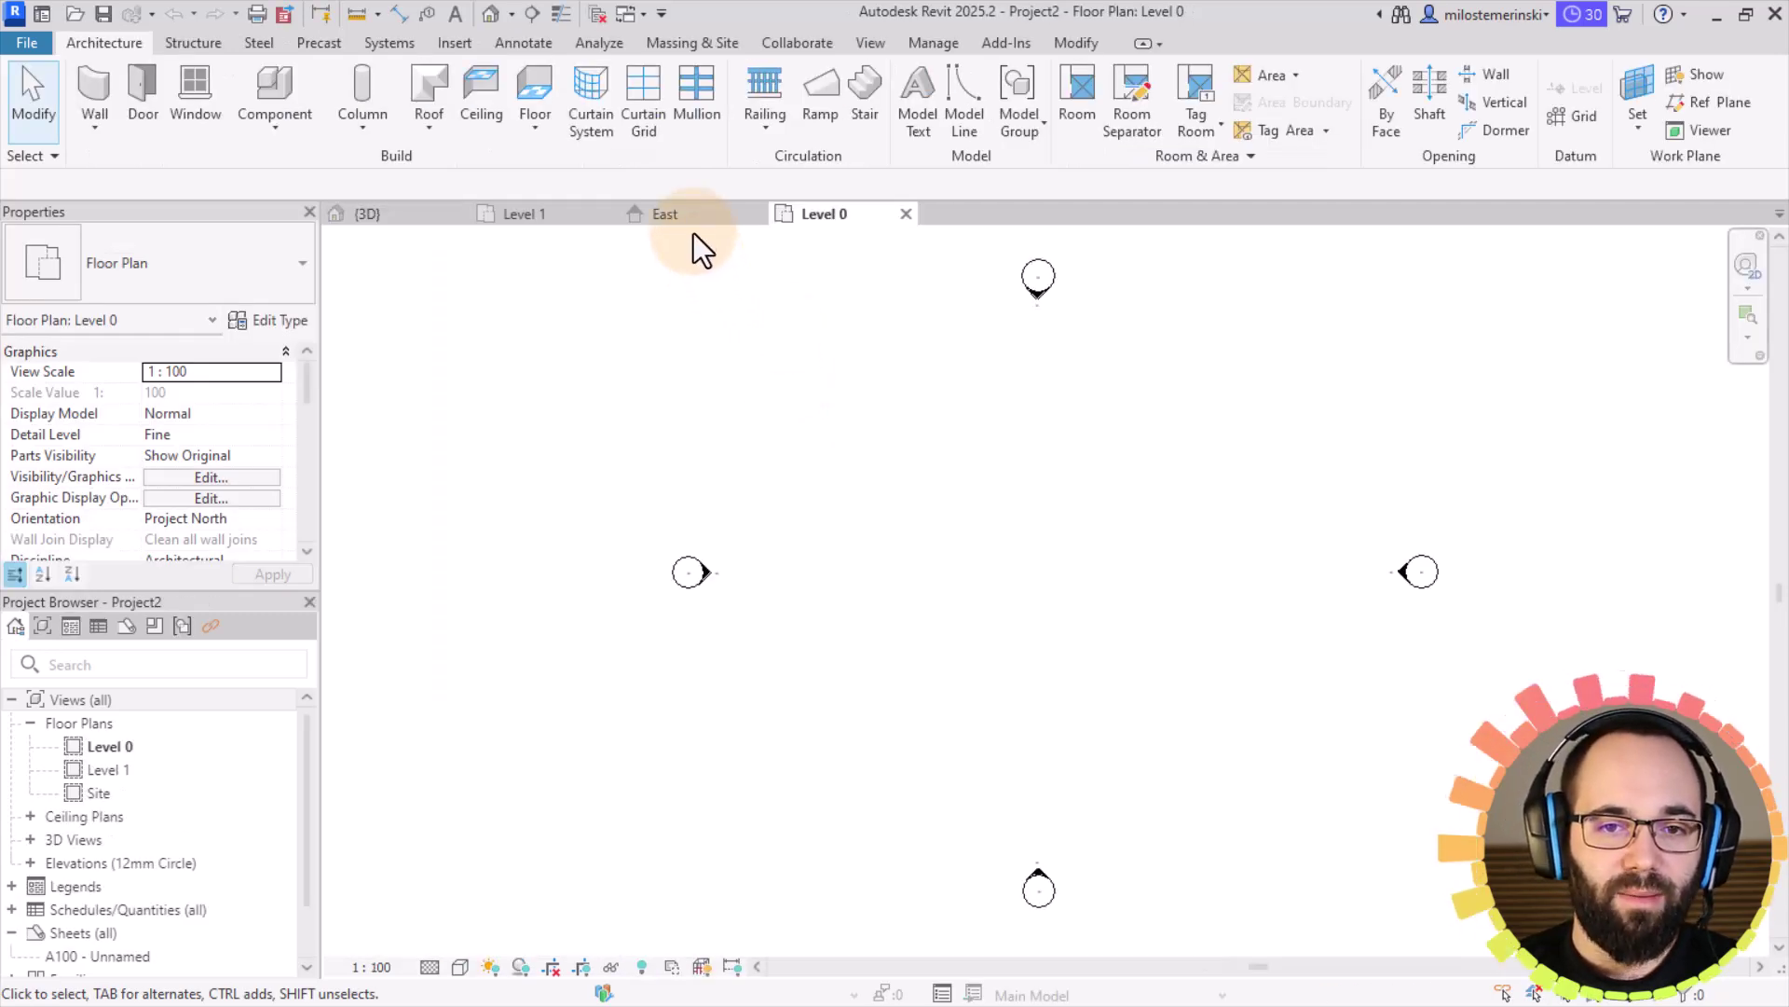
Step: Return to the mass family's 3D view and load the family into the new project
click(411, 213)
scroll(809, 543, down, 5)
middle_drag(636, 331, 615, 360)
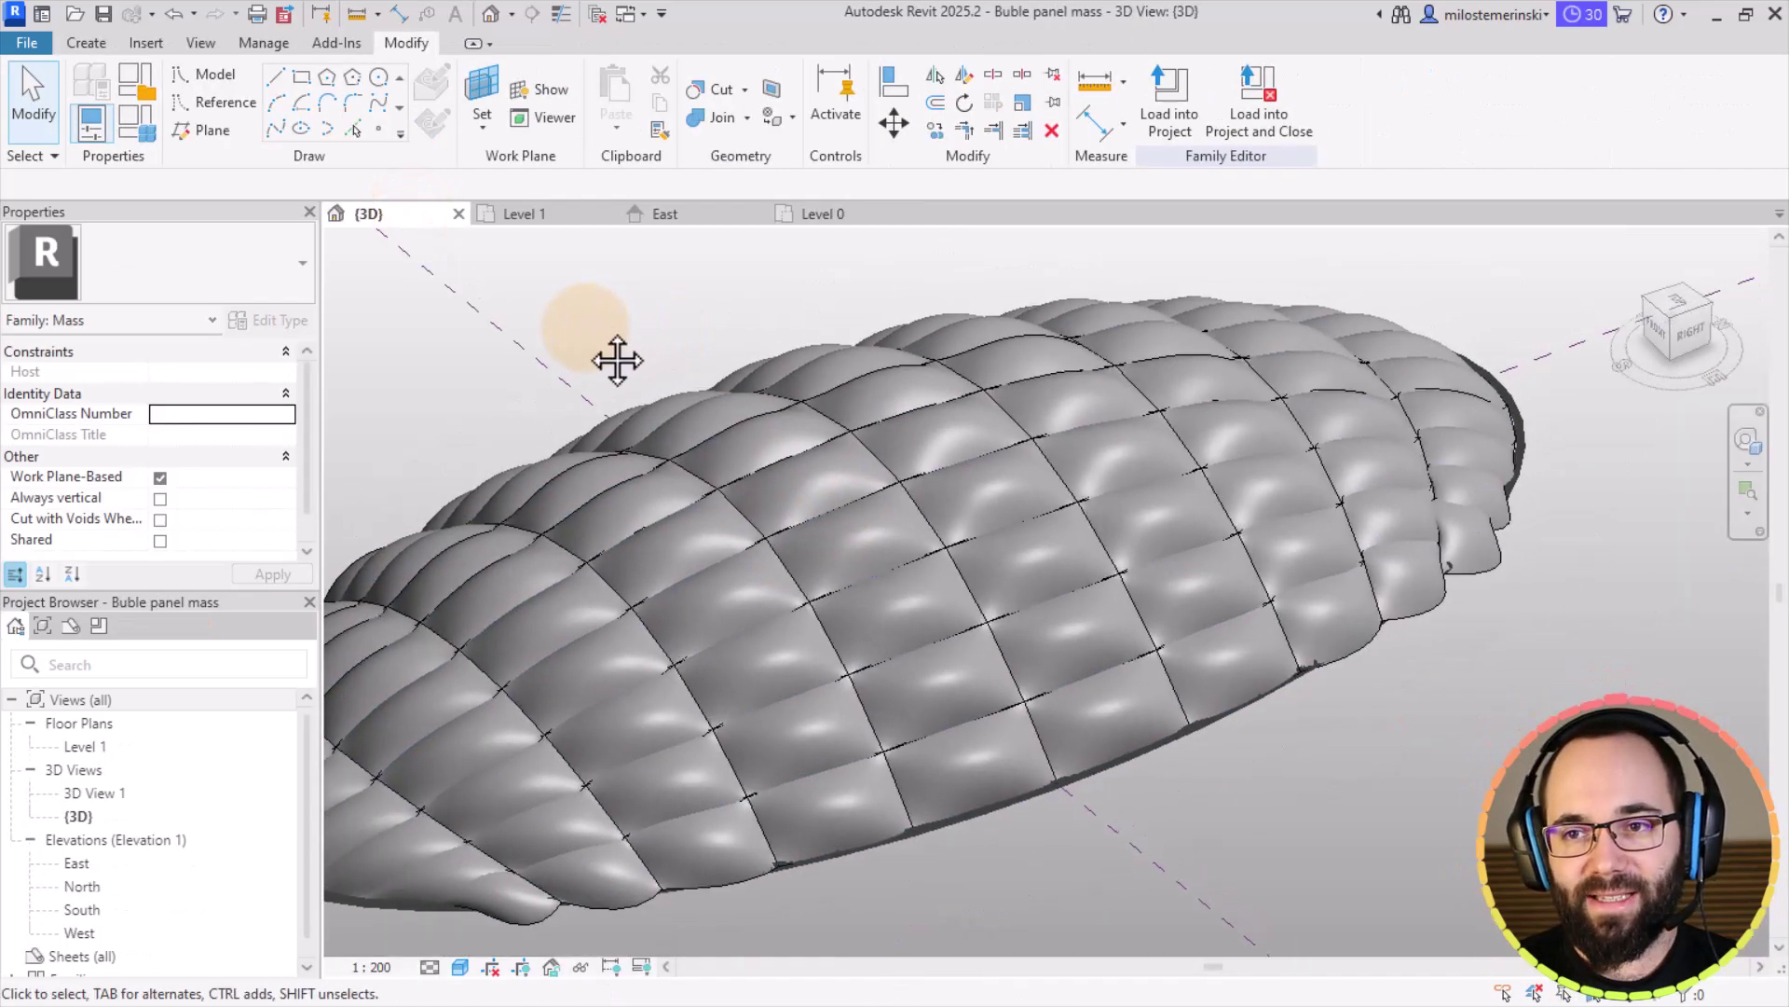
click(1182, 127)
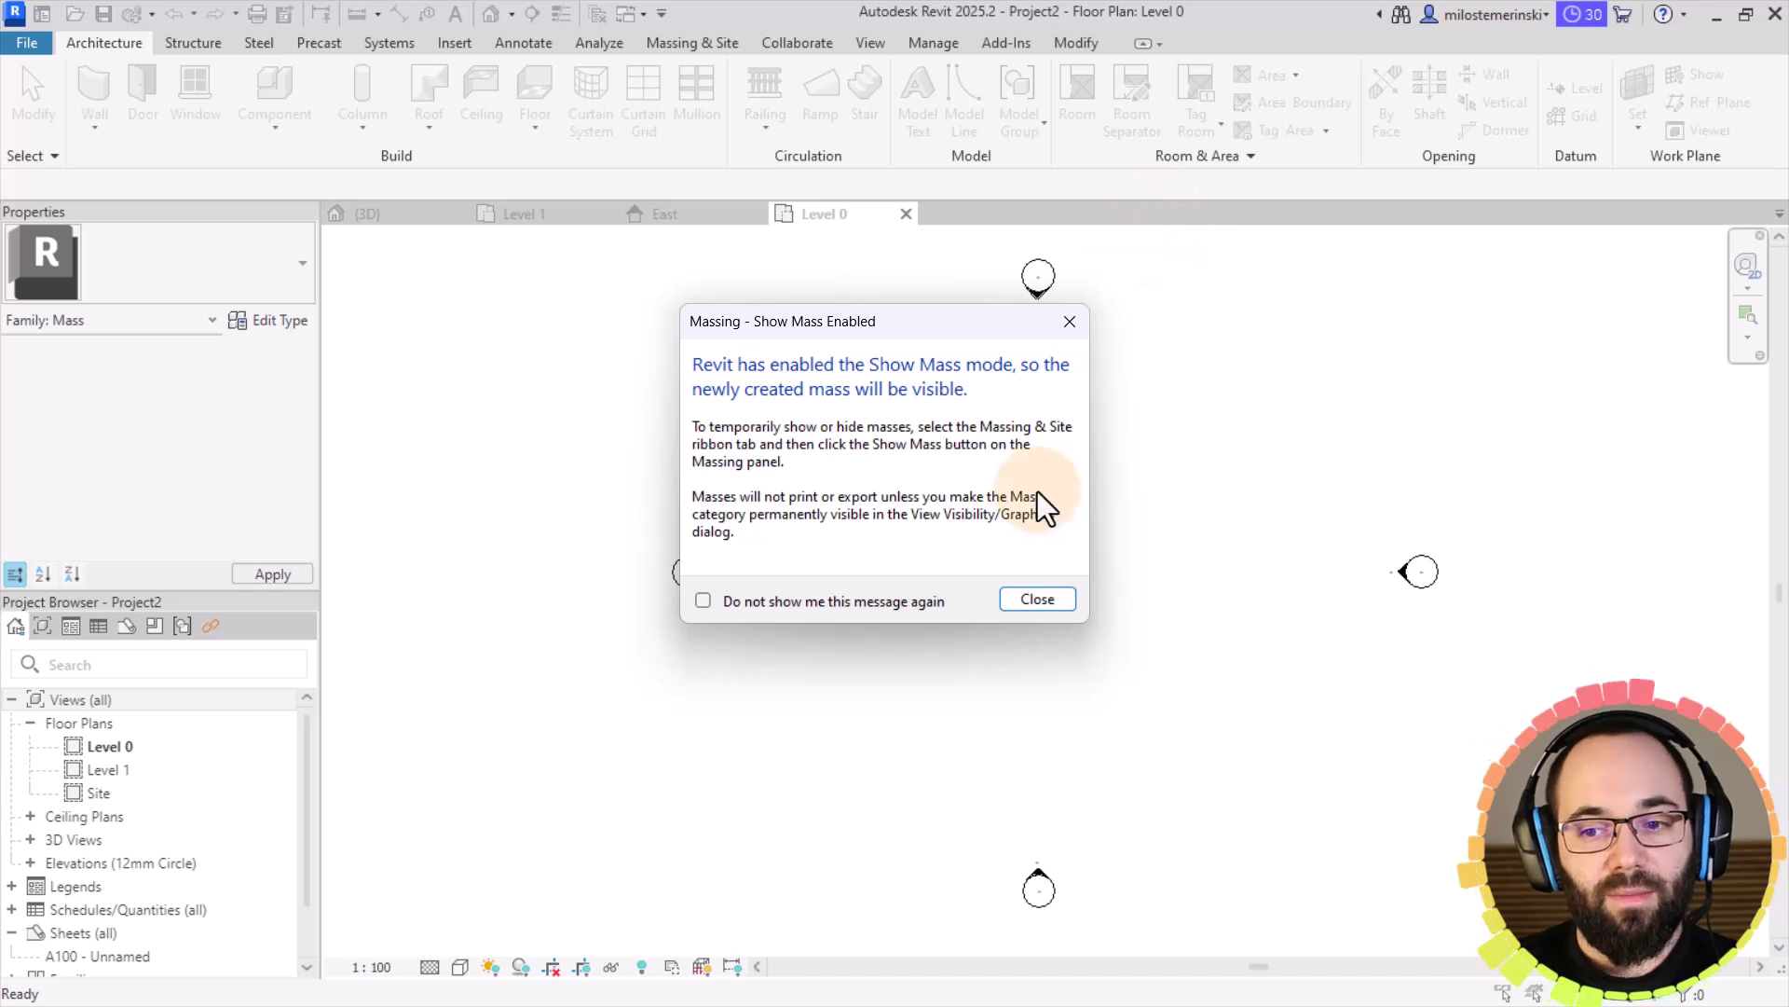
click(1037, 599)
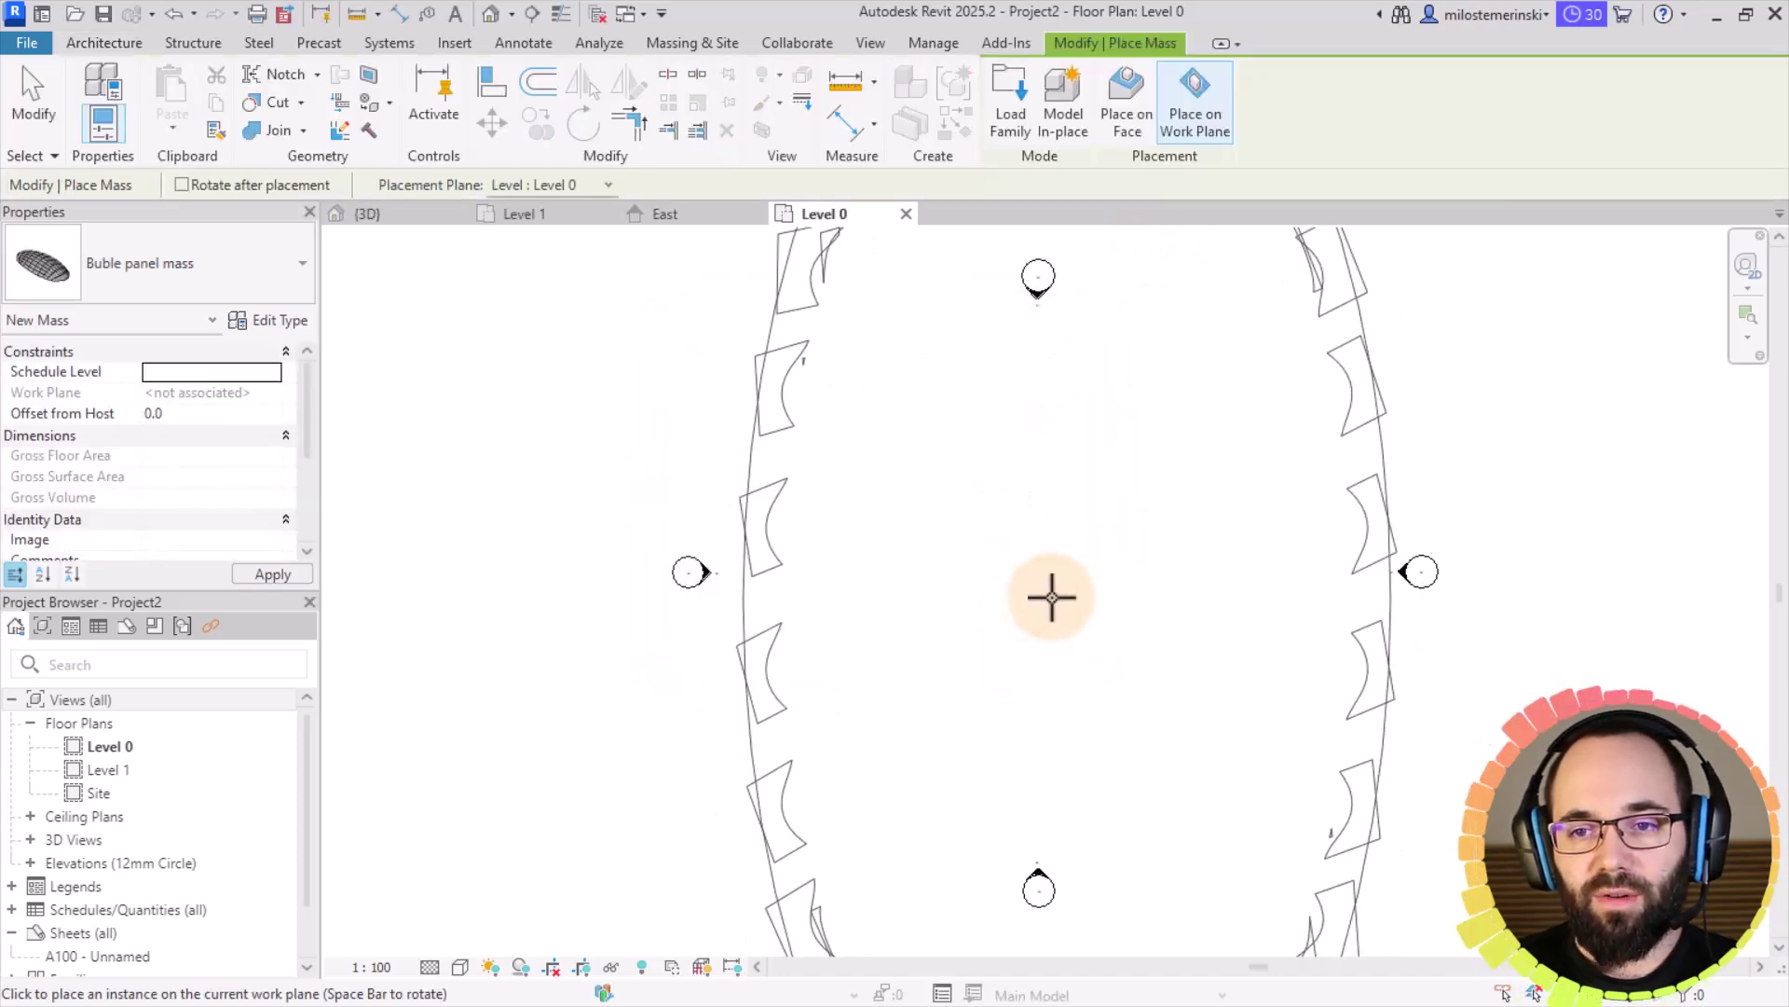
Step: Place one Buble panel mass on Level 0, centred between the elevation markers, and open the project's default 3D view
middle_drag(1050, 596, 887, 573)
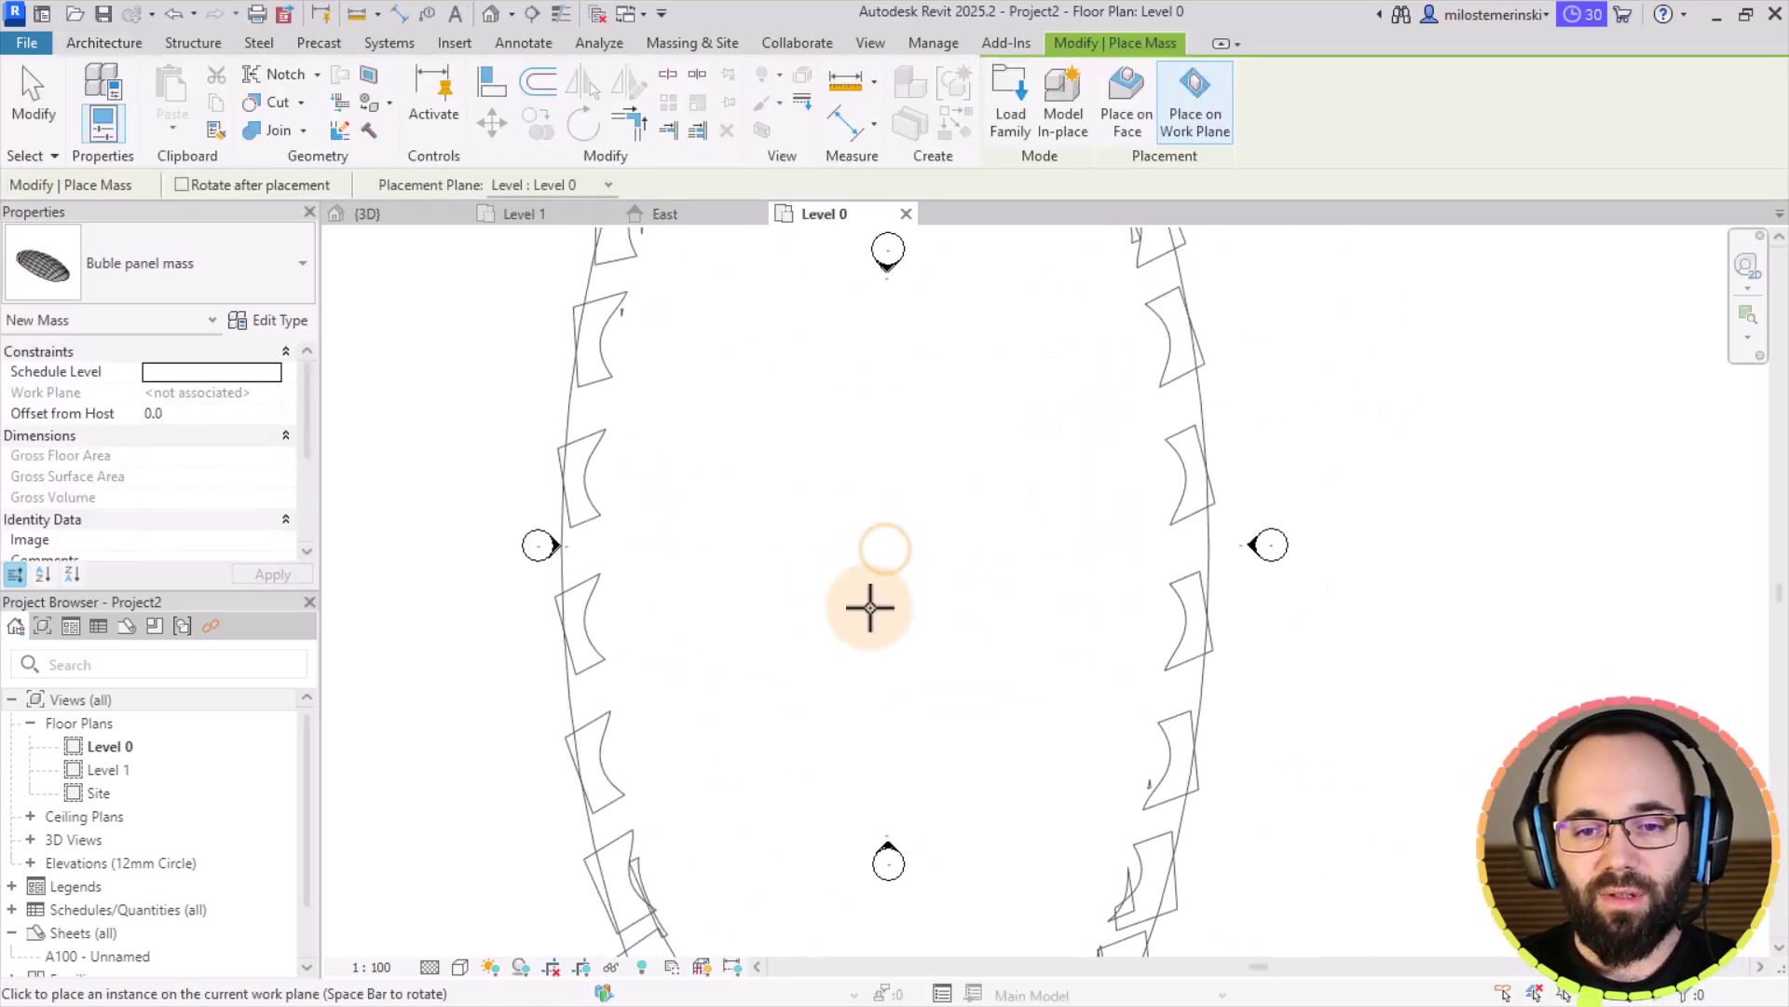
click(918, 578)
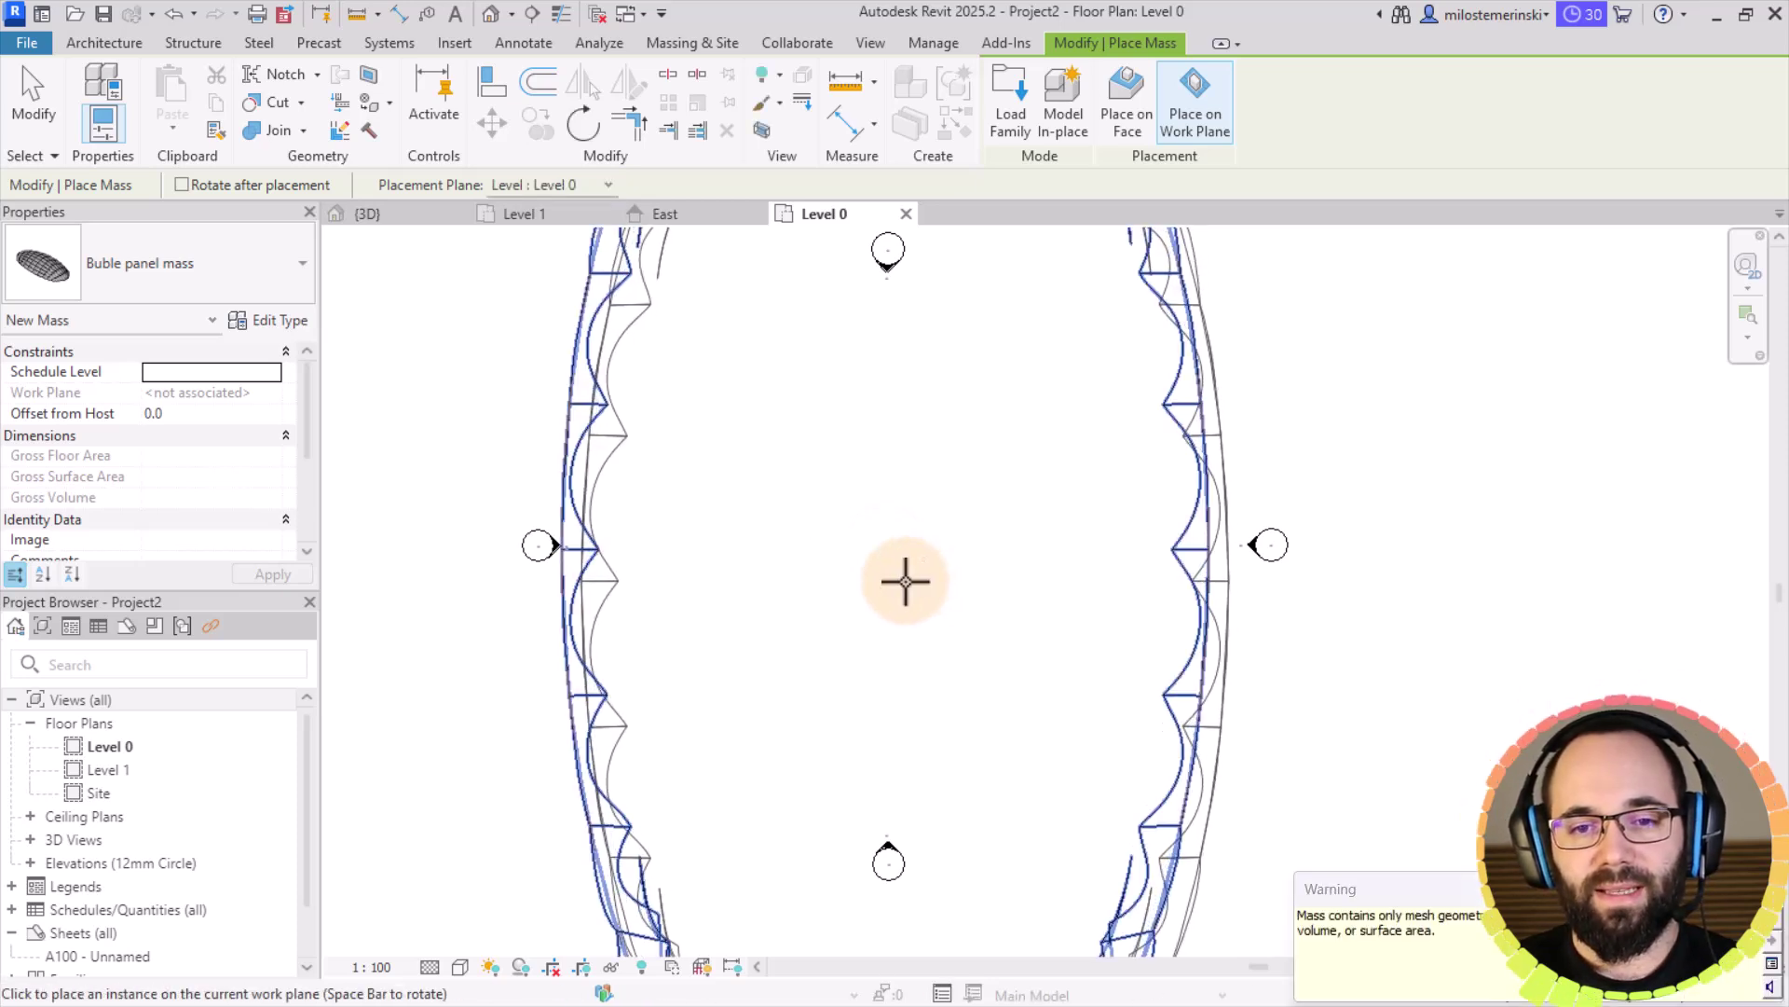
key(Escape)
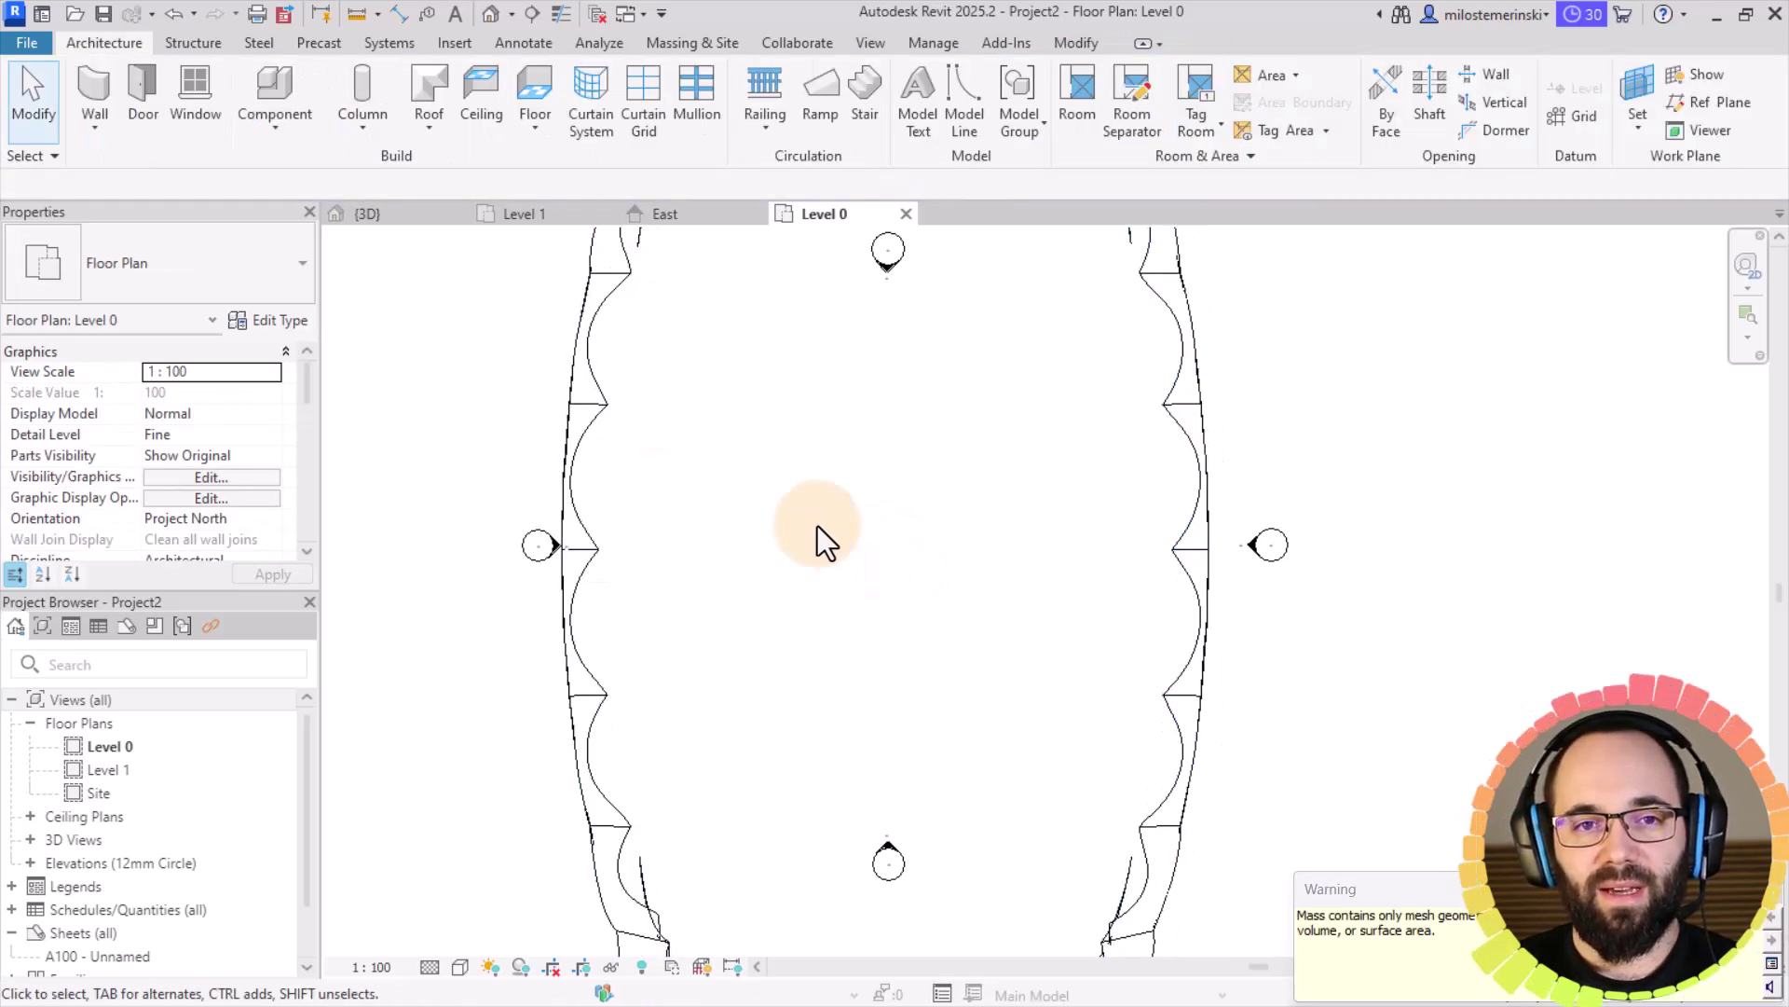
click(487, 16)
shift+middle_drag(858, 553, 481, 461)
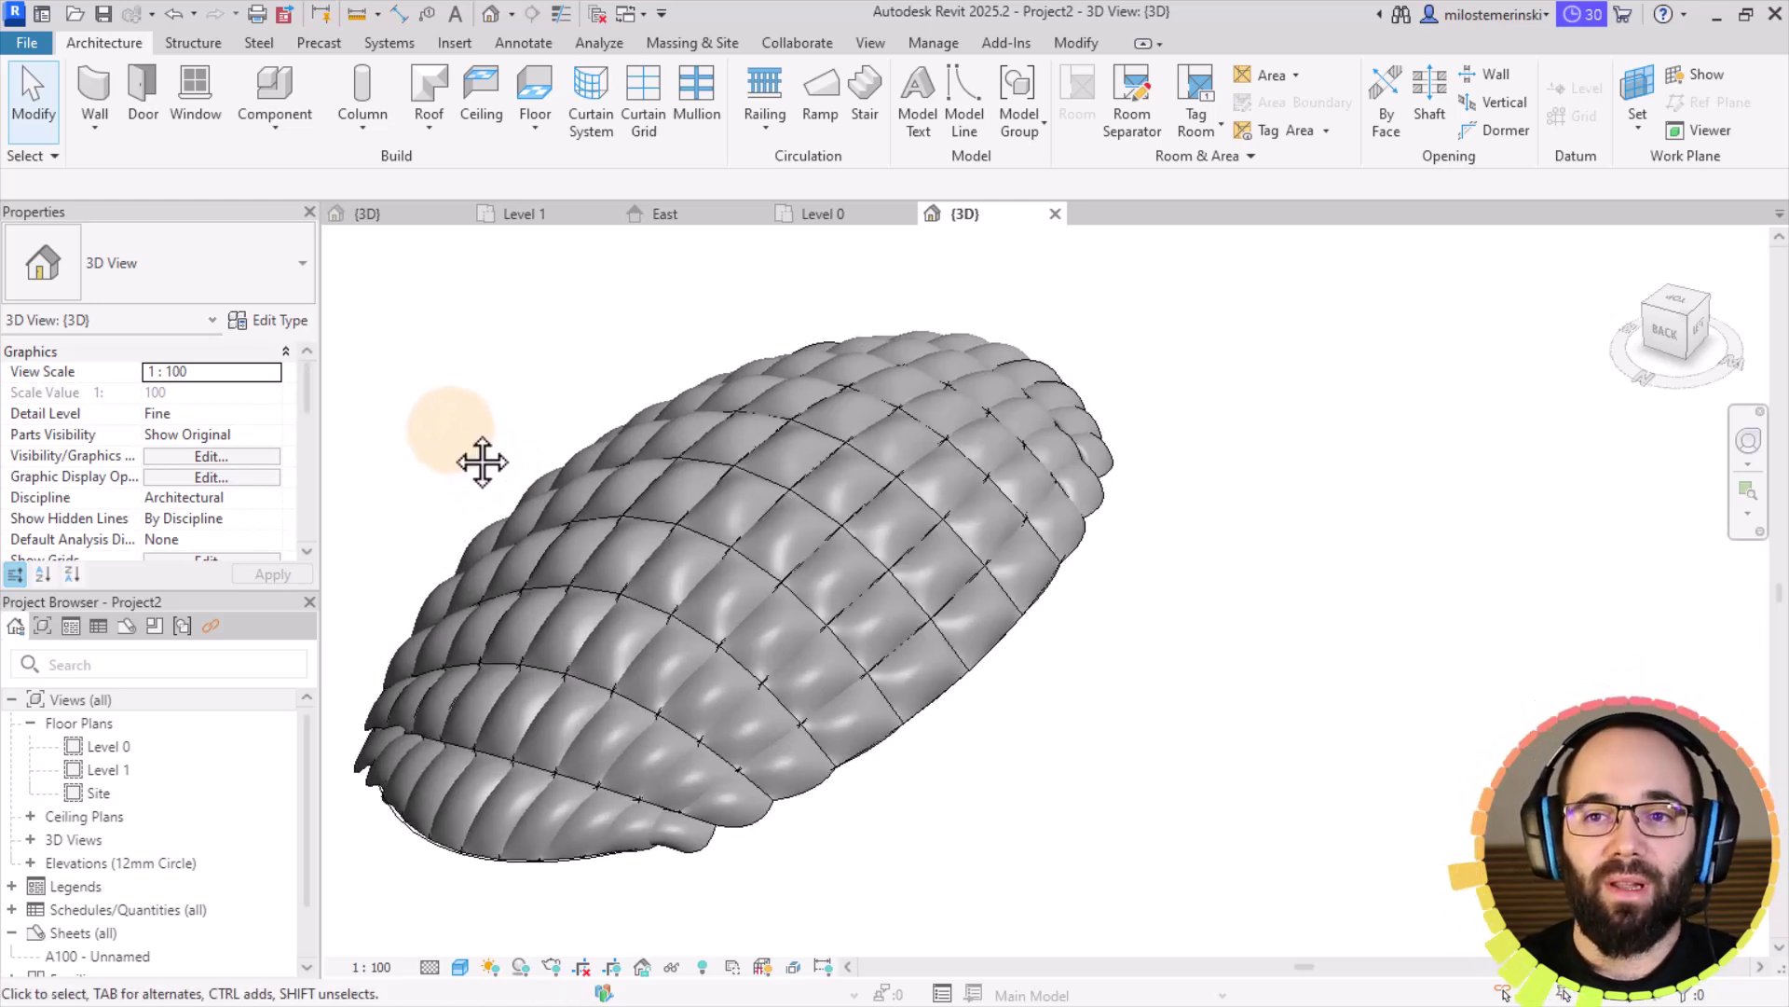
Step: Create a new building-component schedule for the Curtain Panels category, keeping the name Panel Schedule and the New Construction phase
click(870, 43)
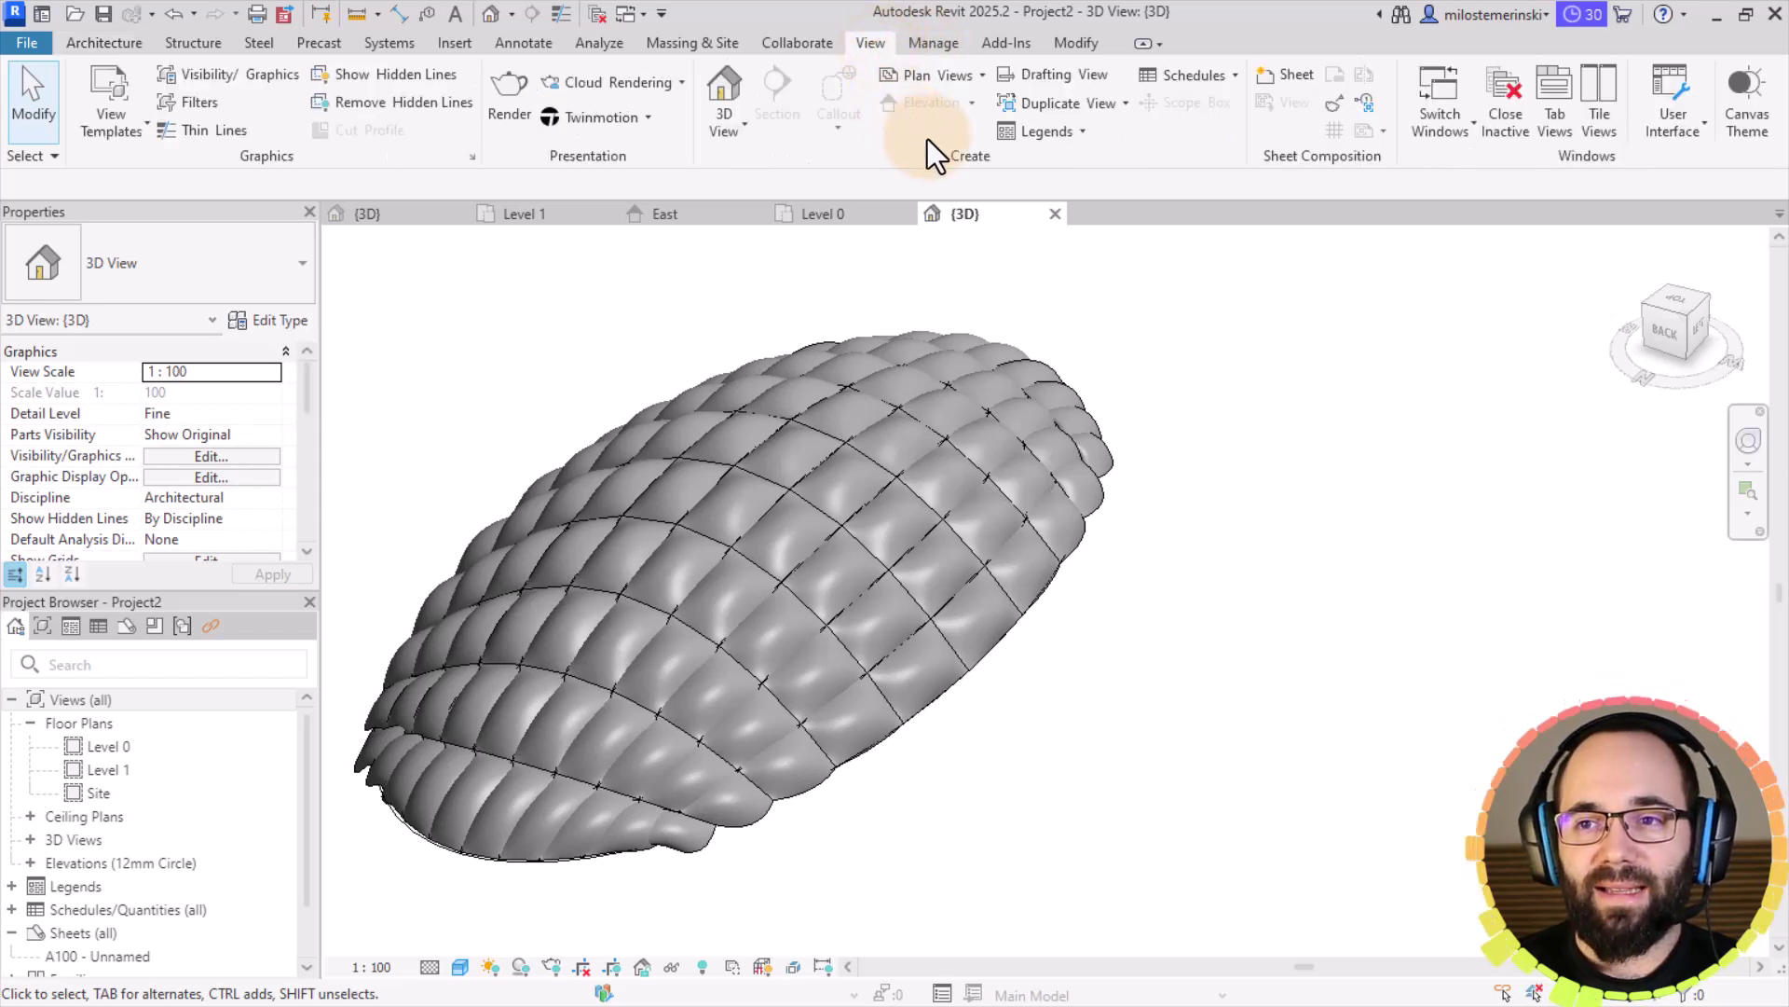
click(1204, 86)
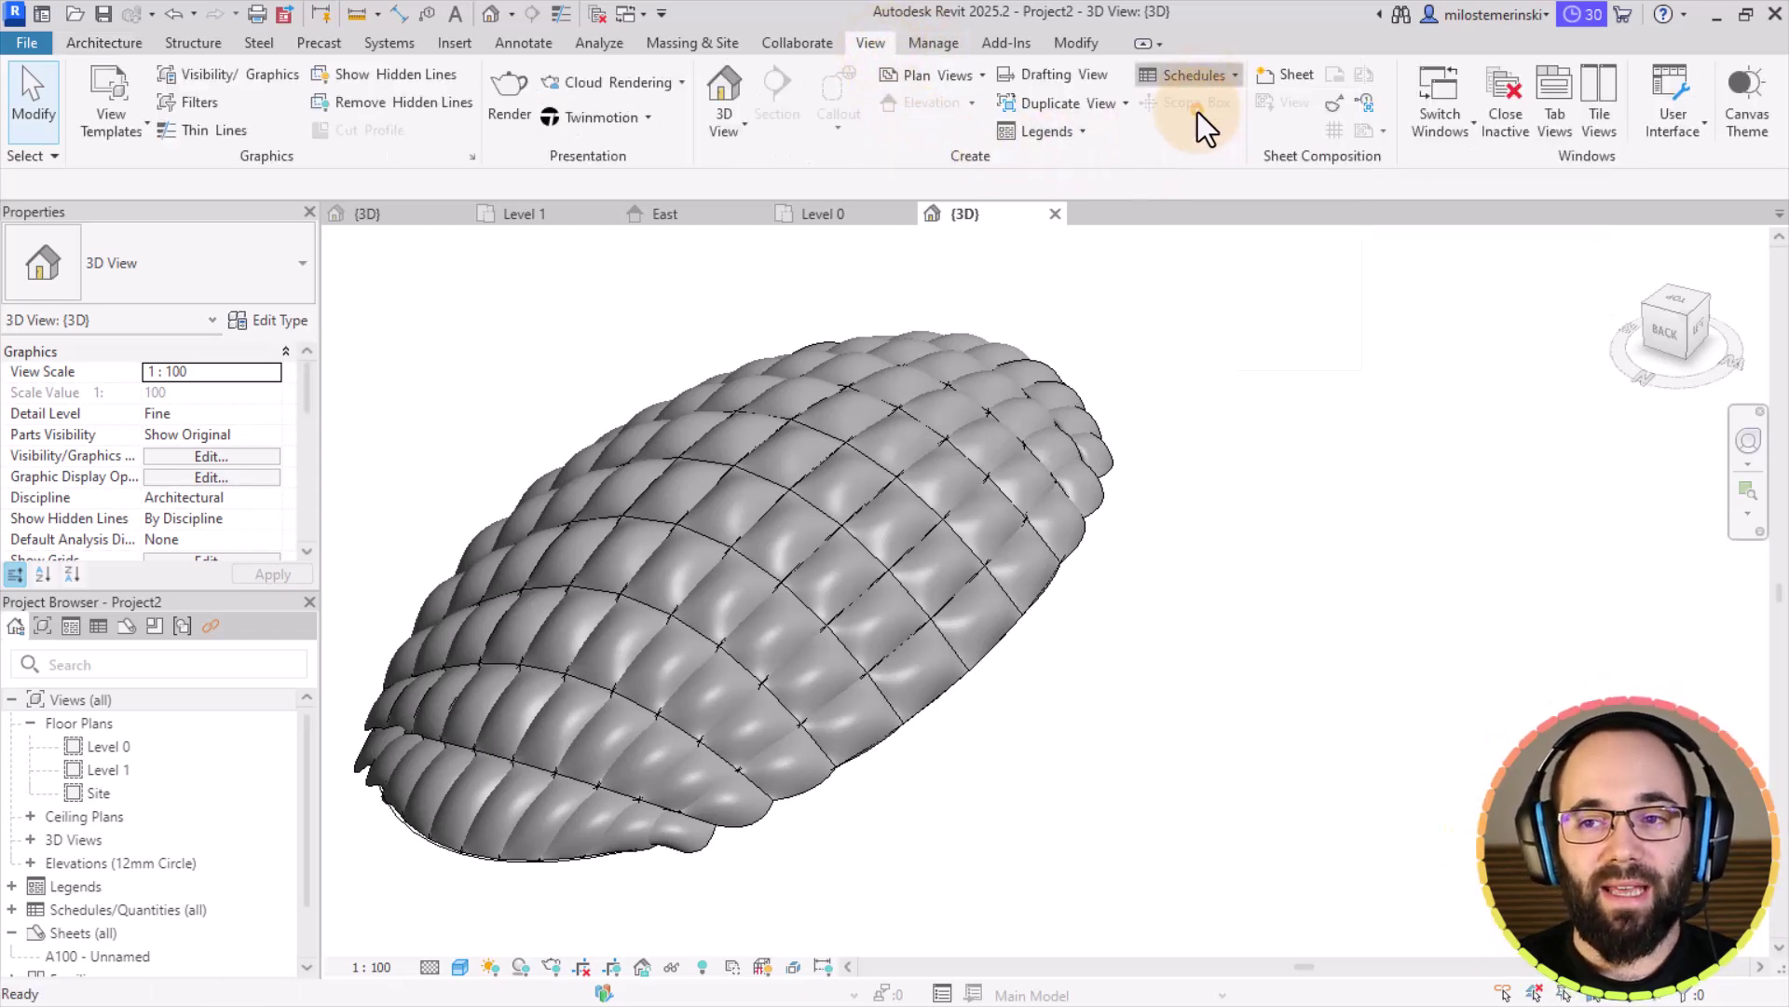
click(1198, 117)
scroll(774, 529, down, 6)
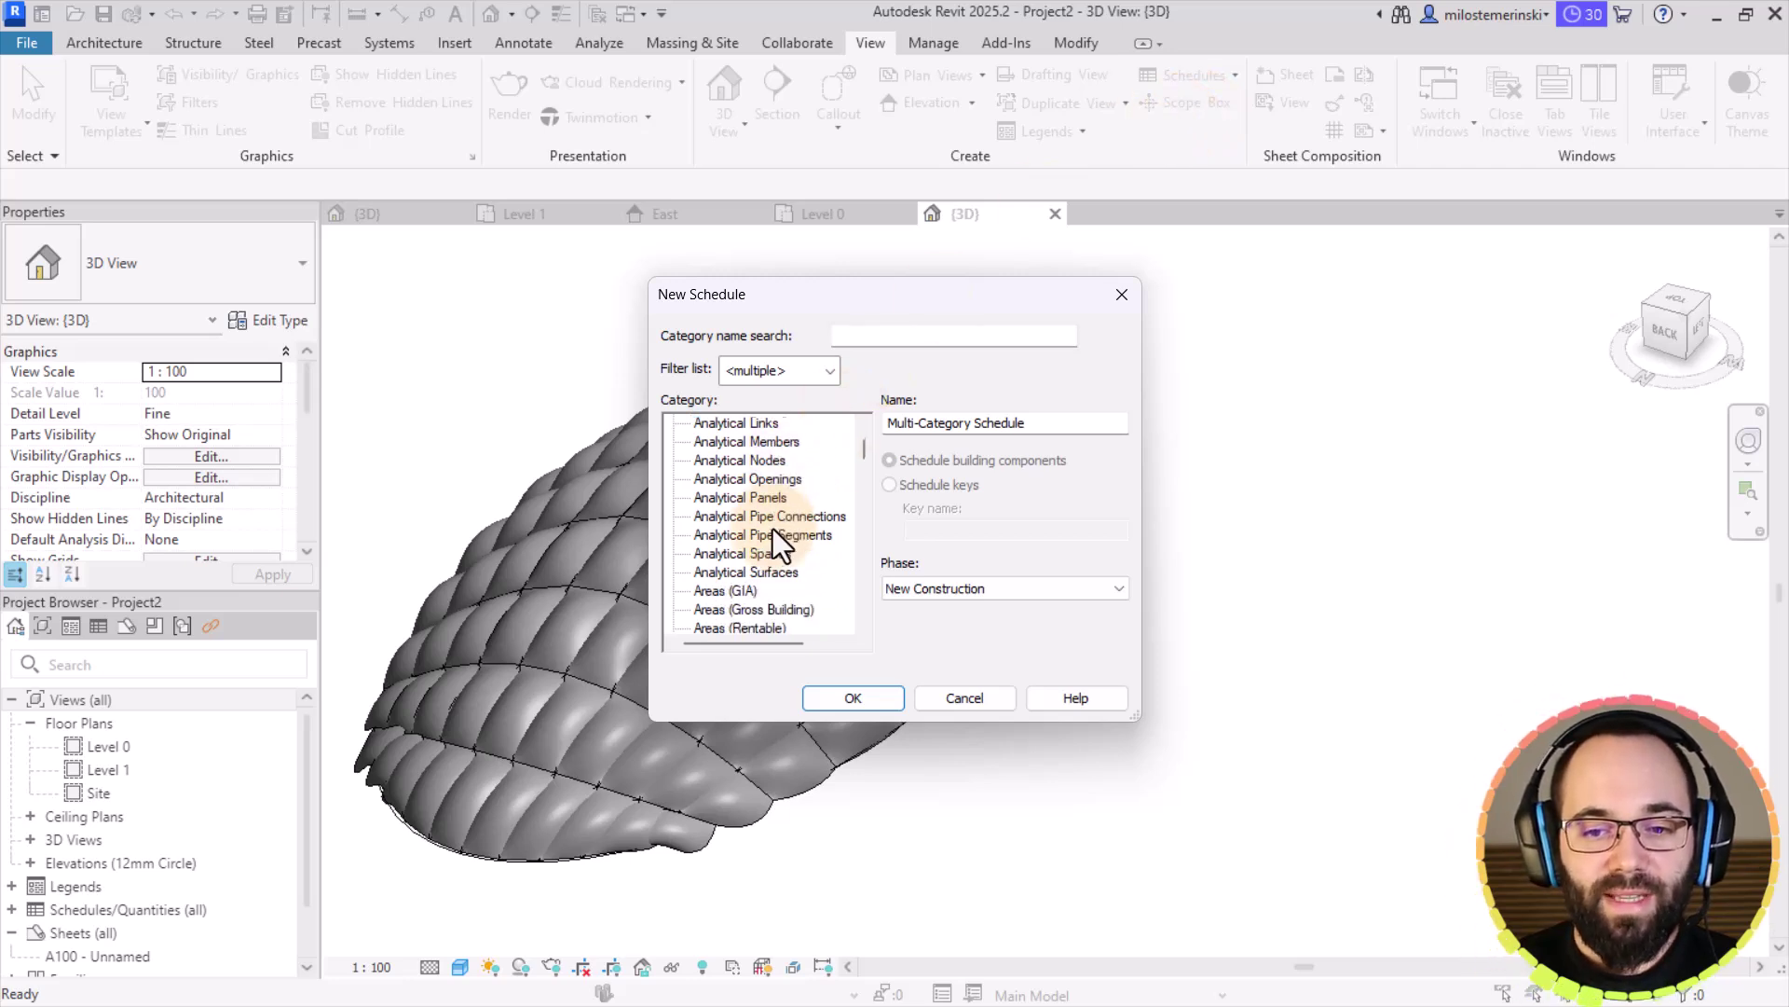
scroll(774, 528, down, 3)
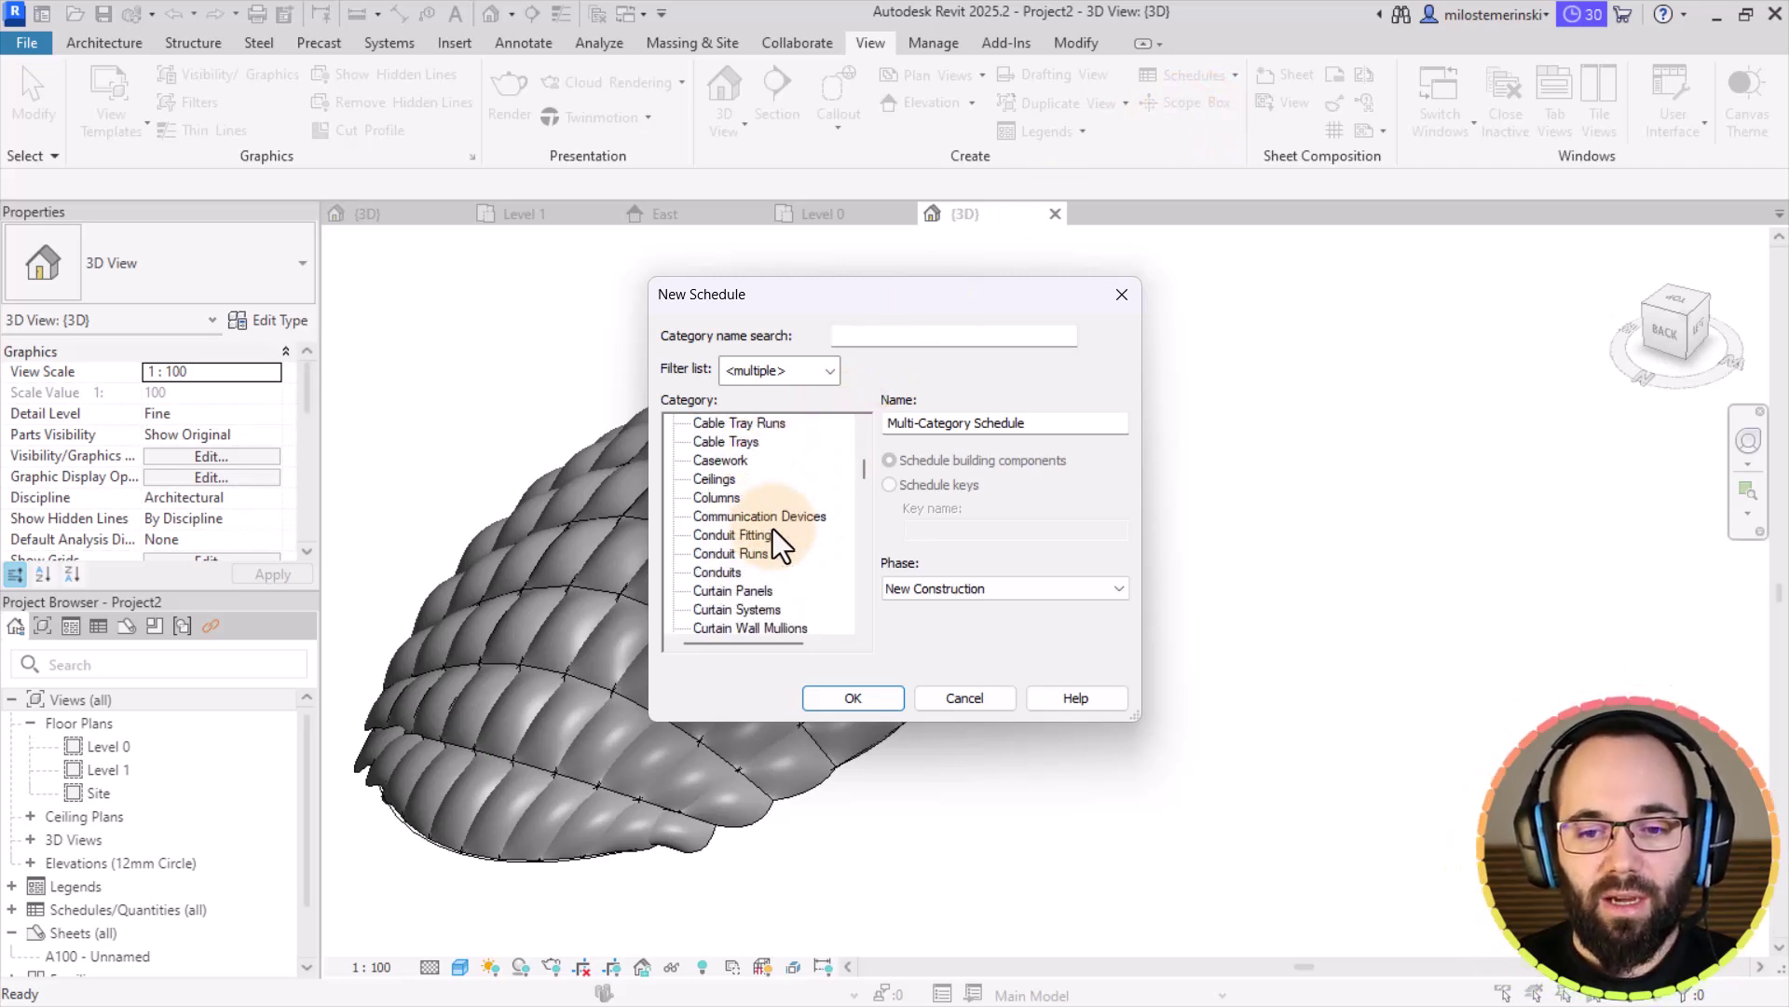
click(701, 554)
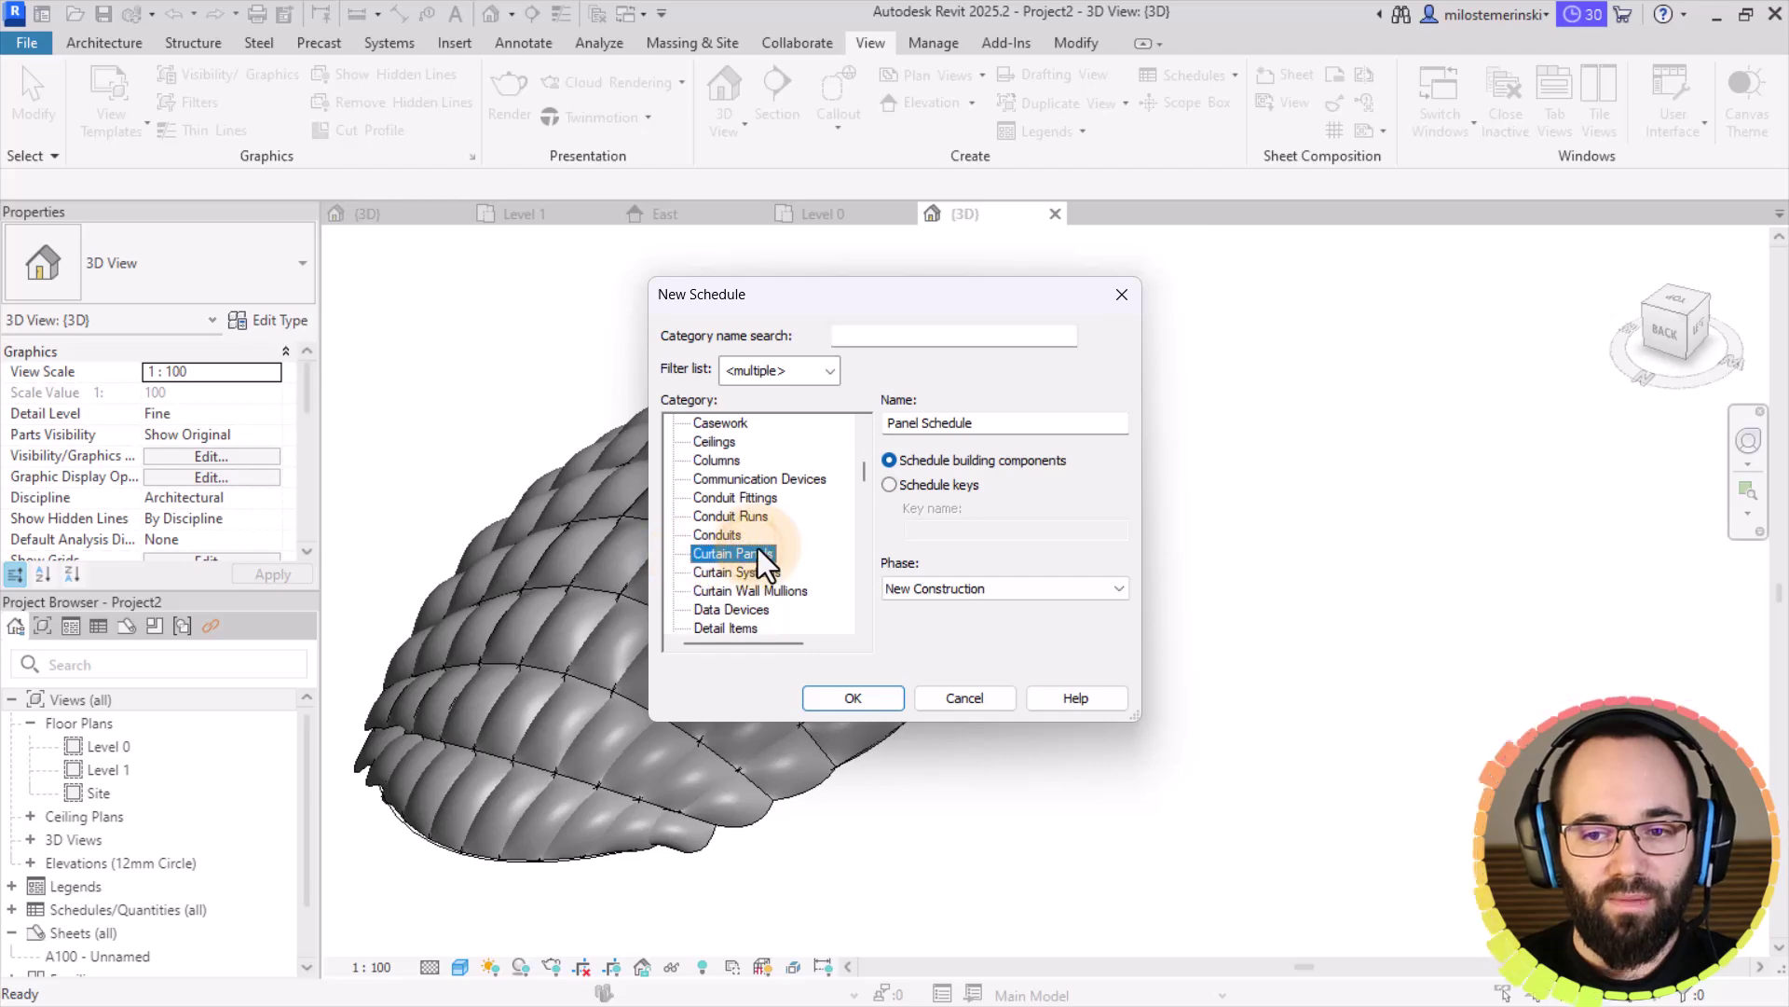
click(839, 700)
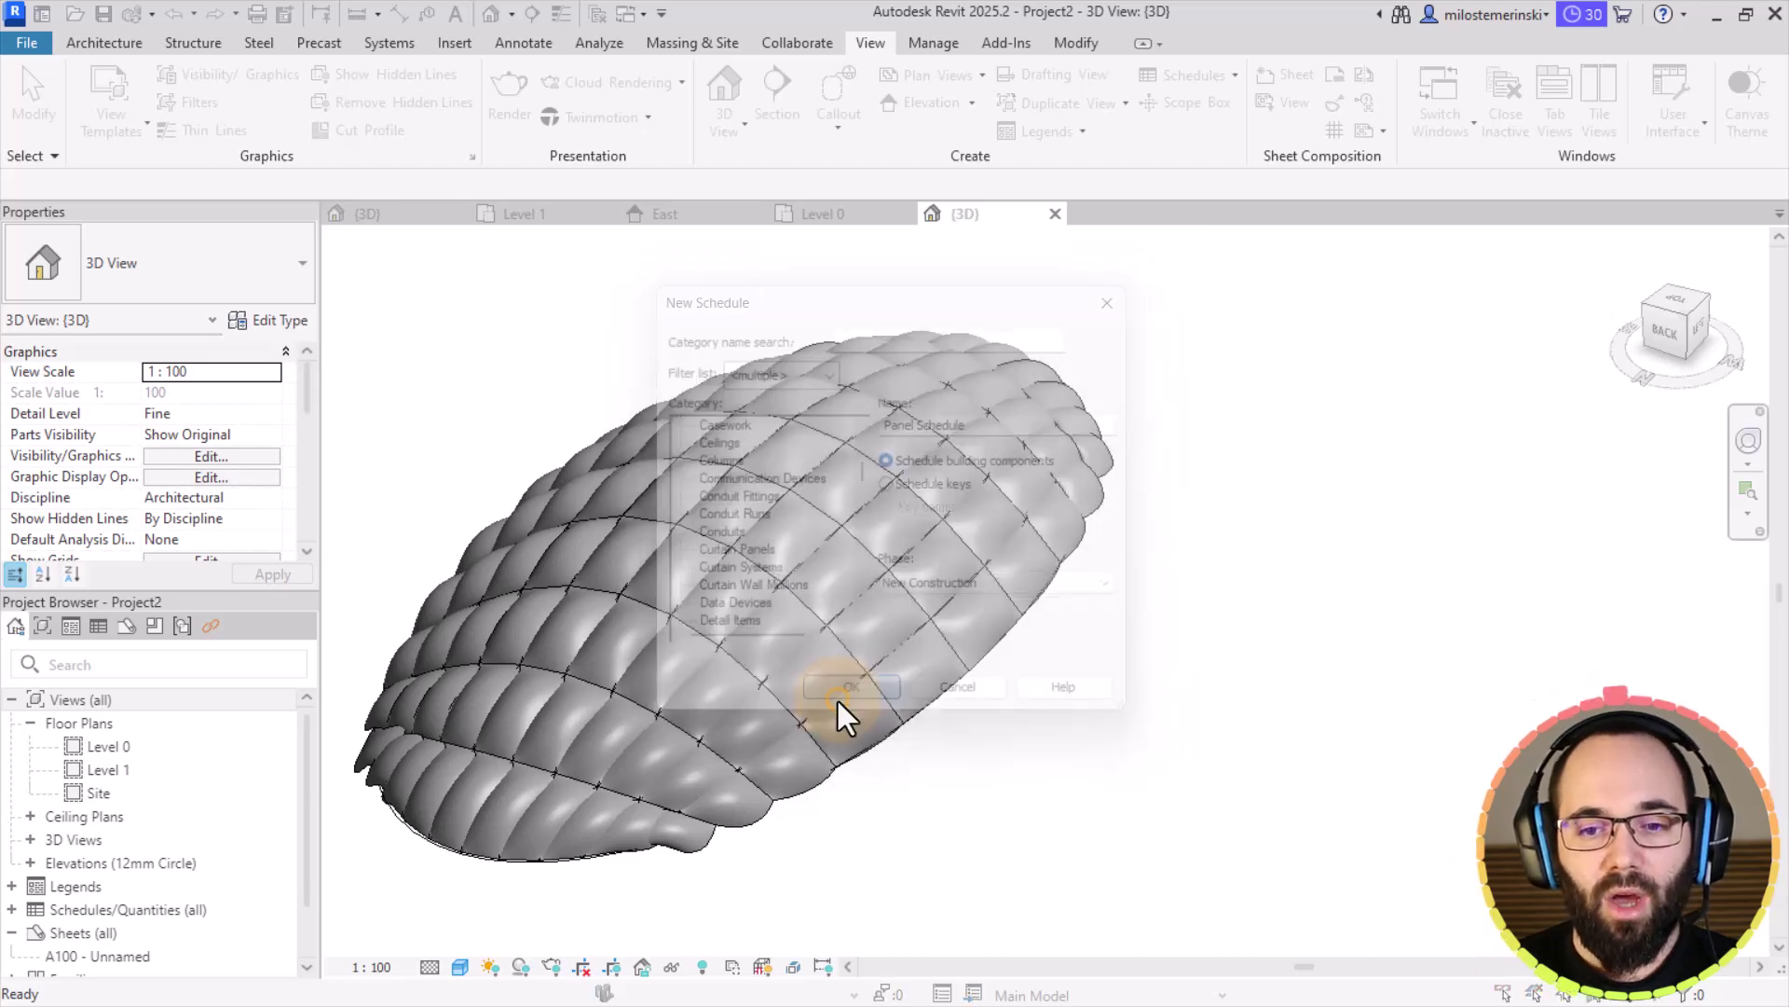
Step: Add the fields D1, D2, W1 and W2 to the panel schedule in that order and generate it
scroll(686, 513, down, 10)
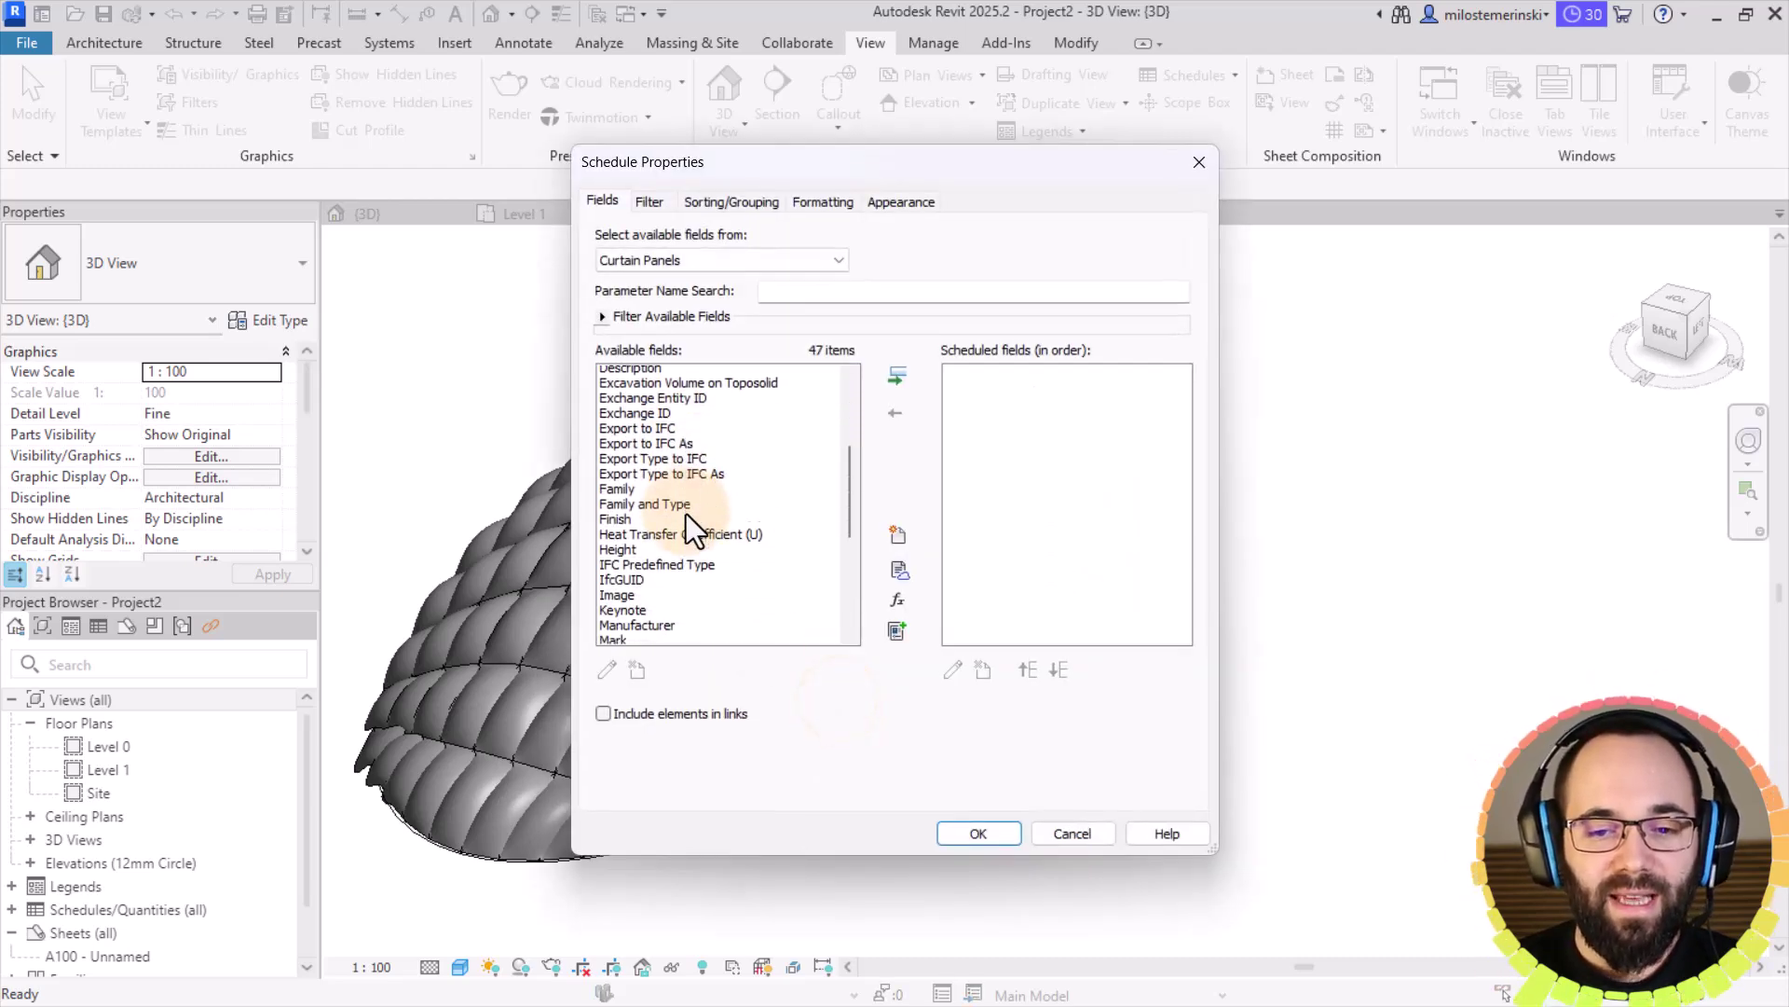
scroll(641, 587, up, 5)
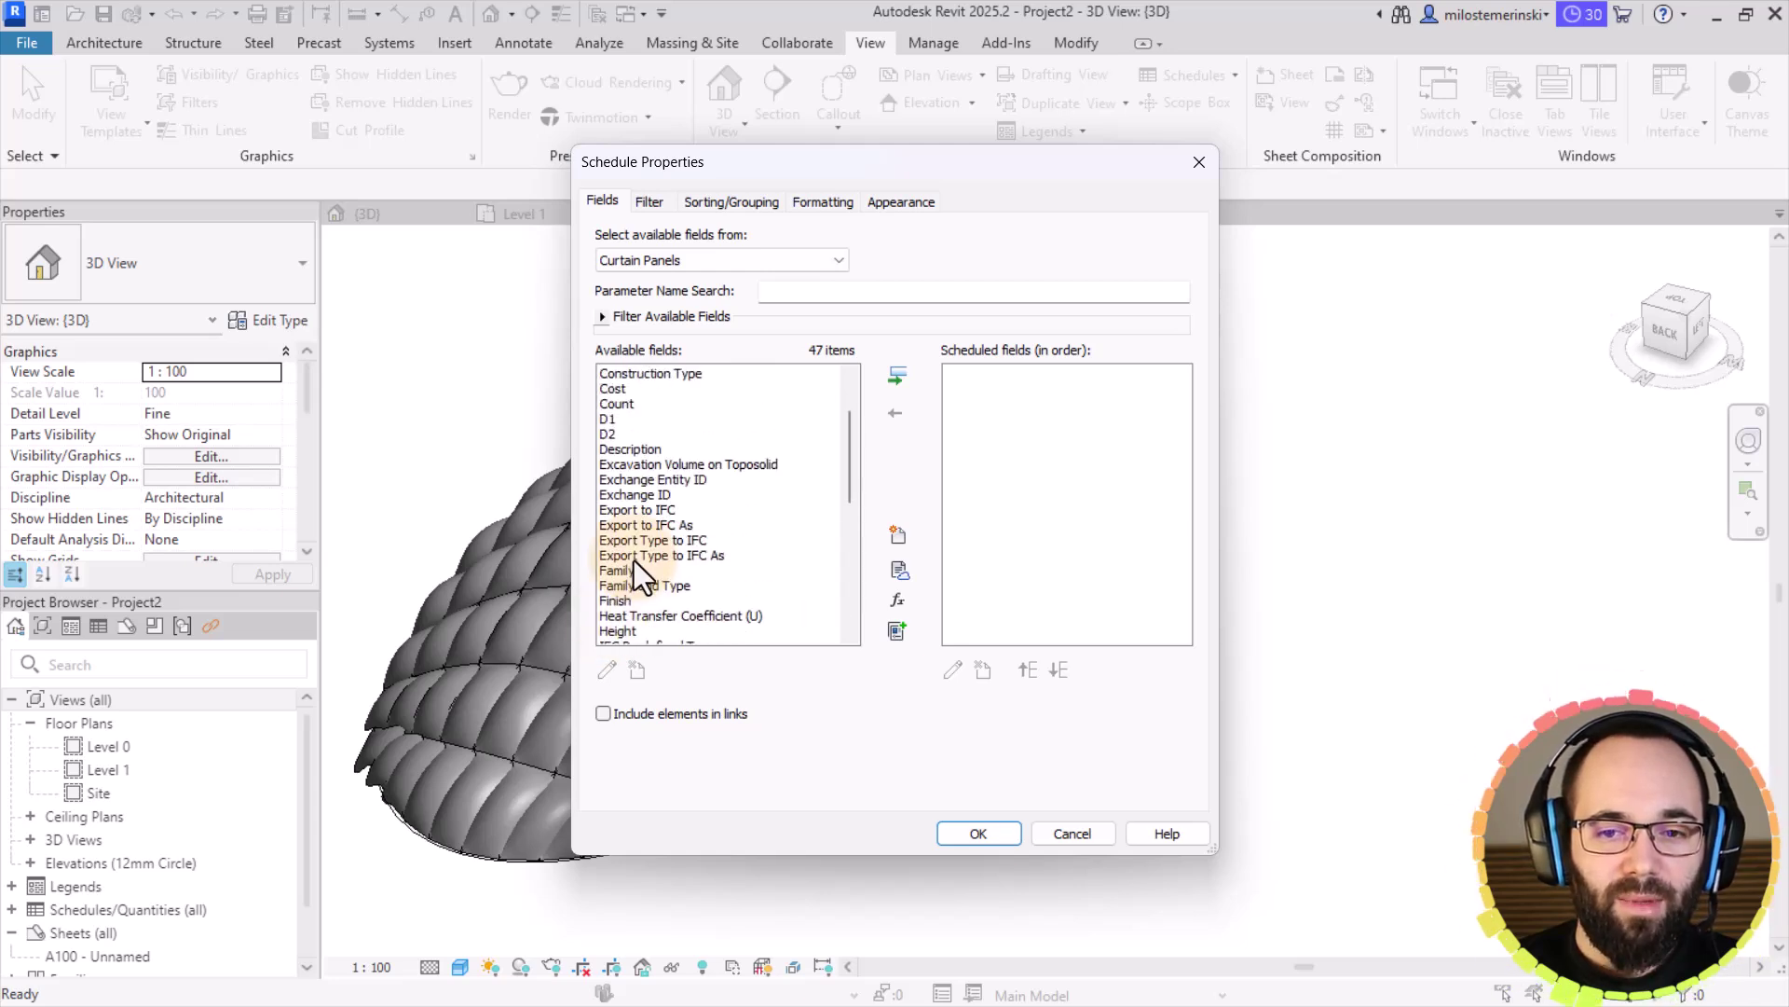
scroll(697, 467, down, 5)
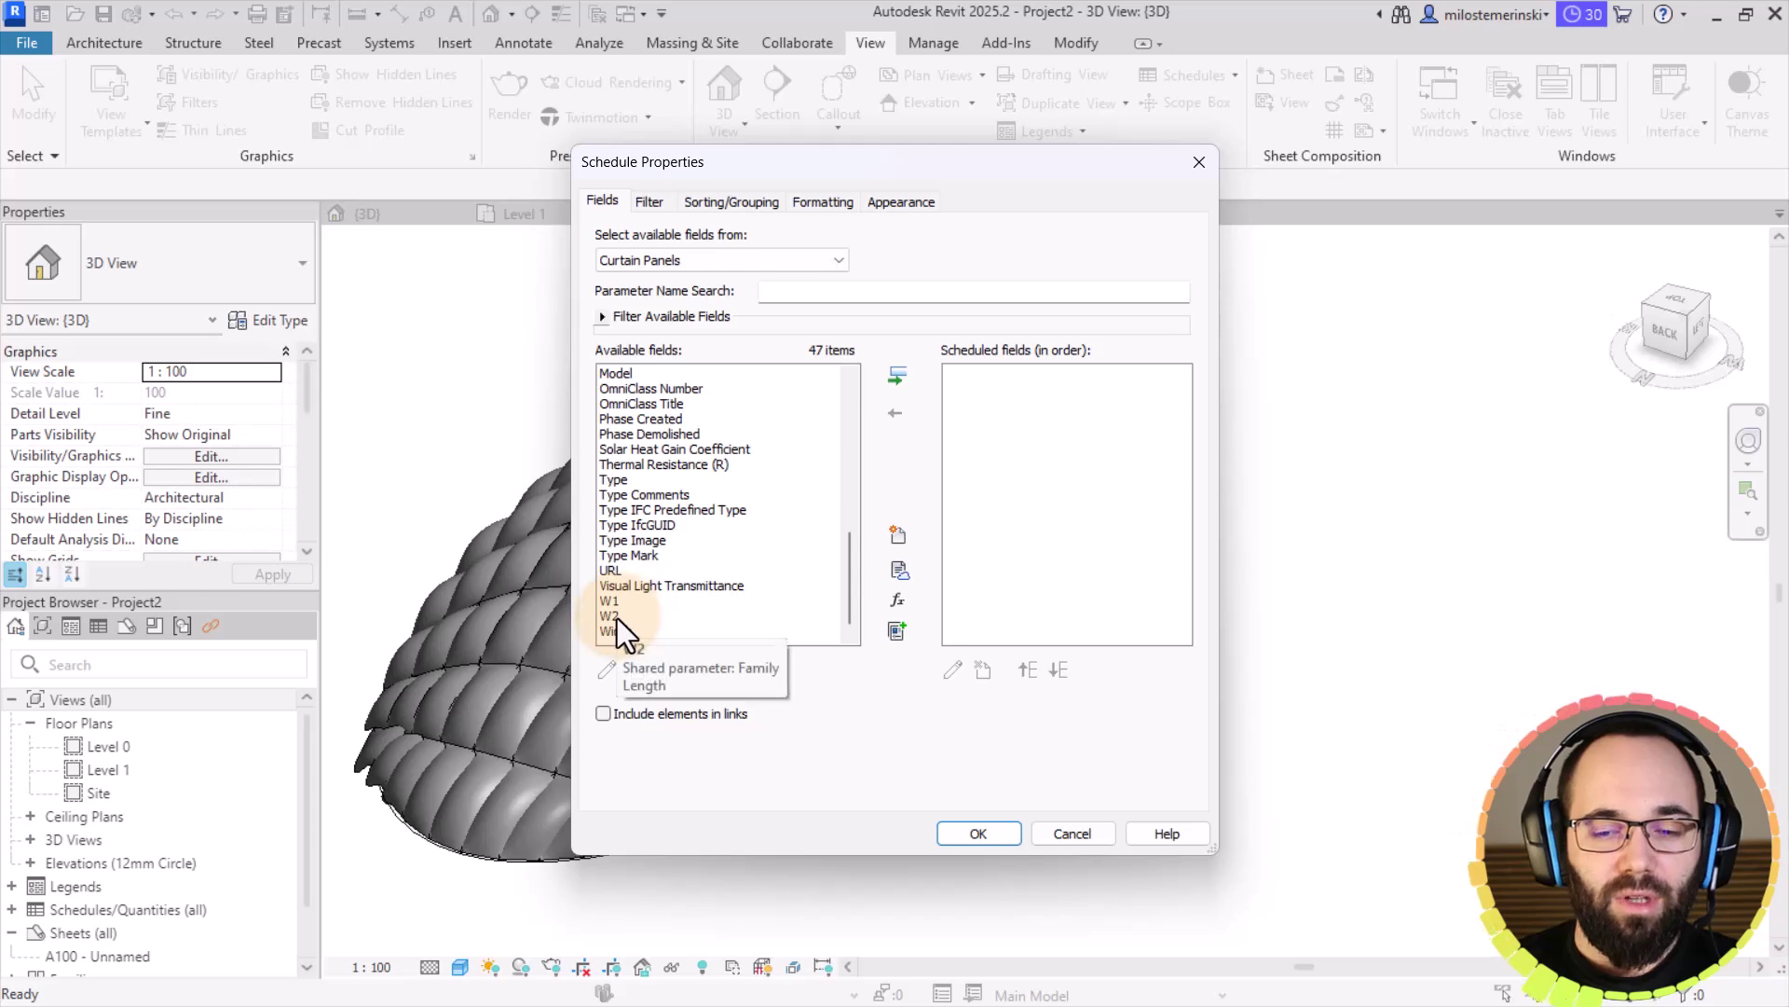
scroll(707, 593, up, 10)
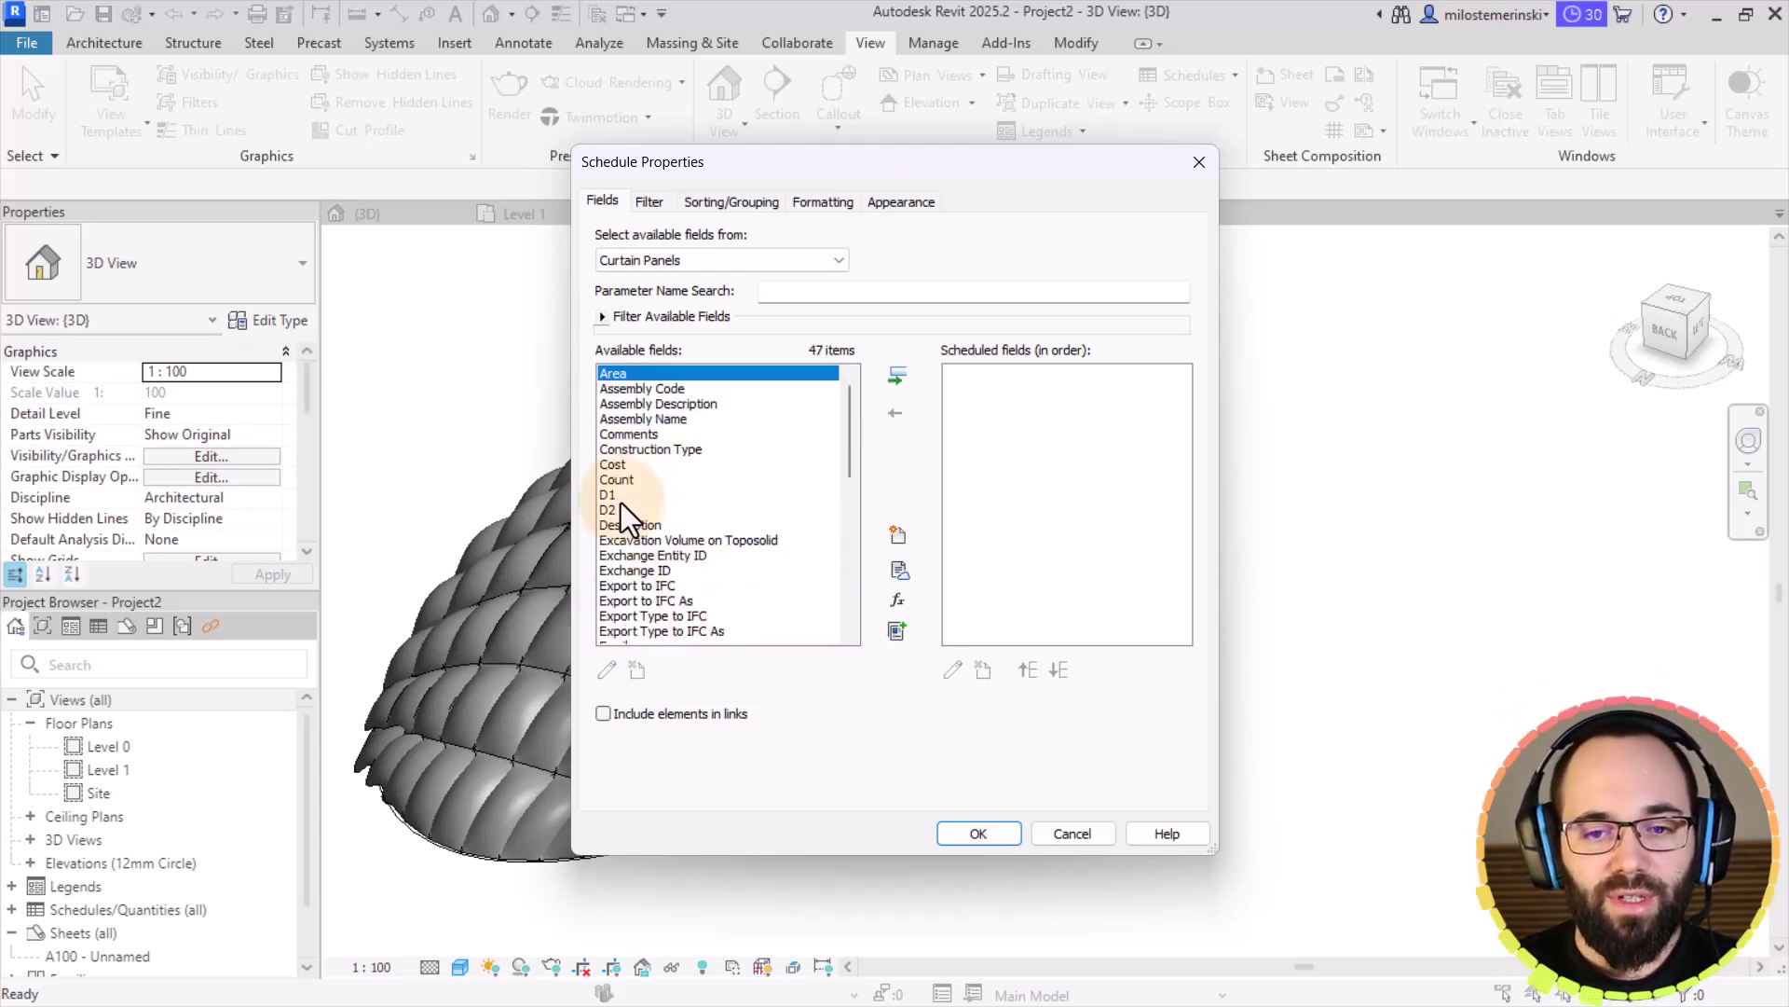
click(623, 507)
click(621, 494)
click(898, 375)
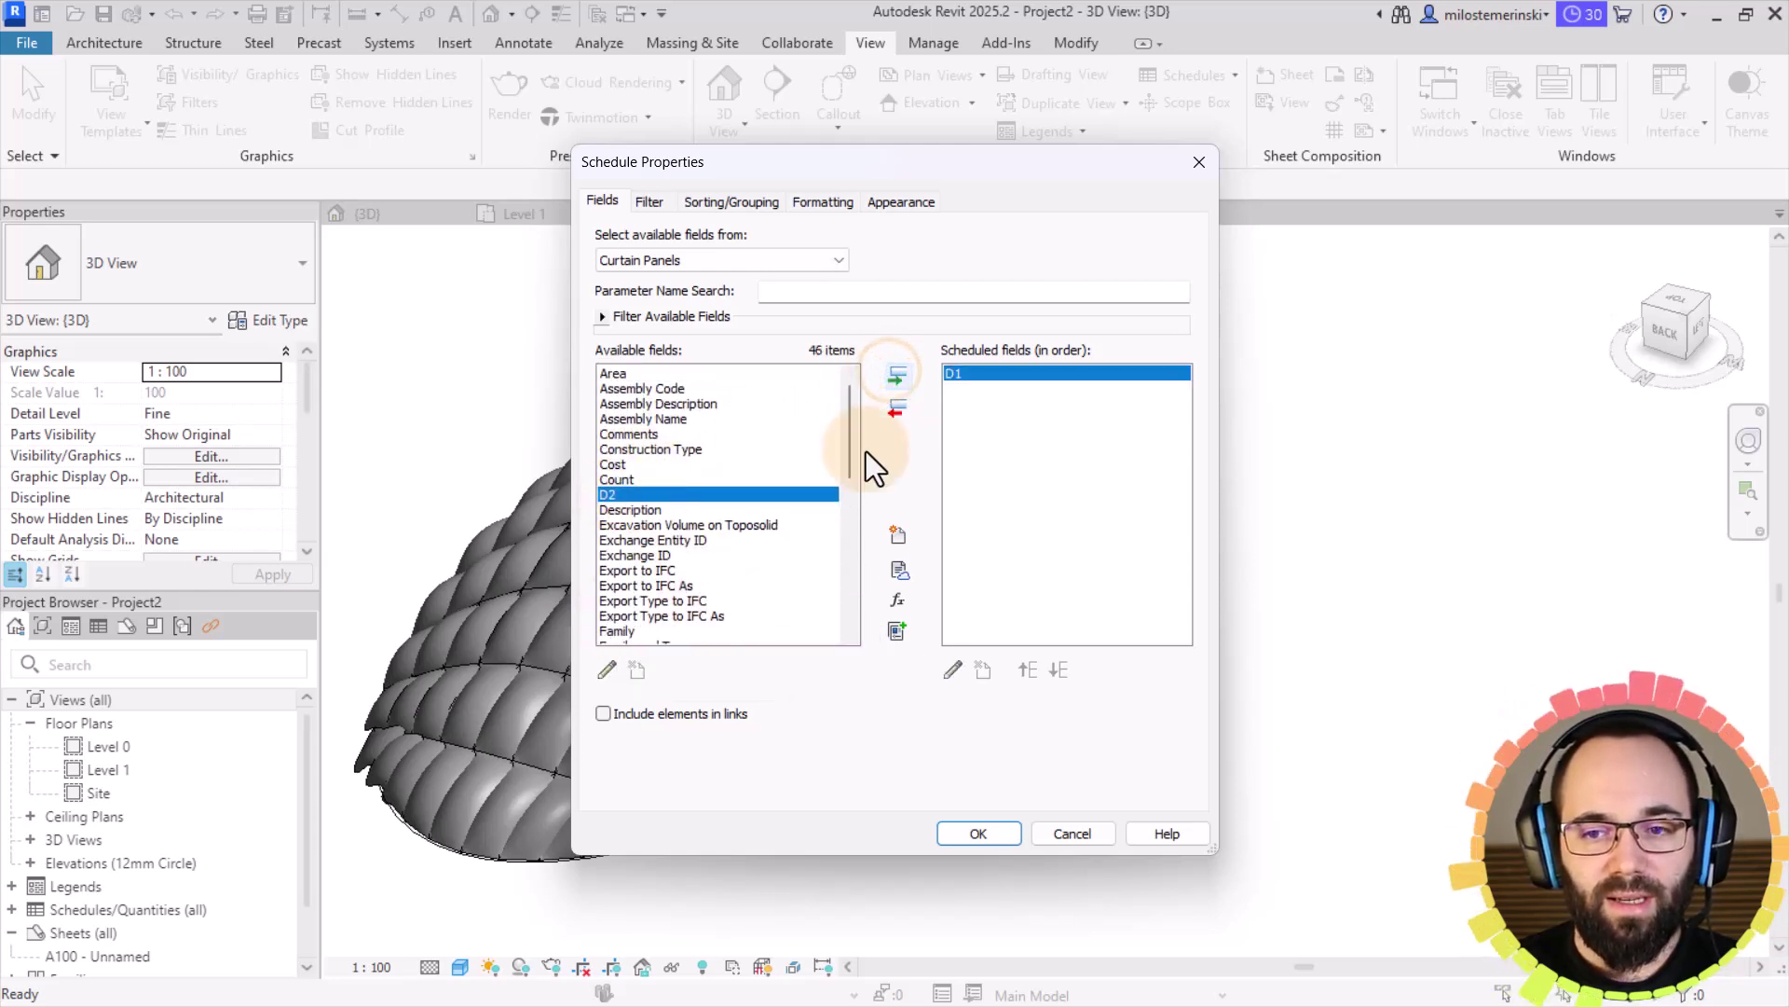
click(897, 375)
scroll(651, 534, down, 7)
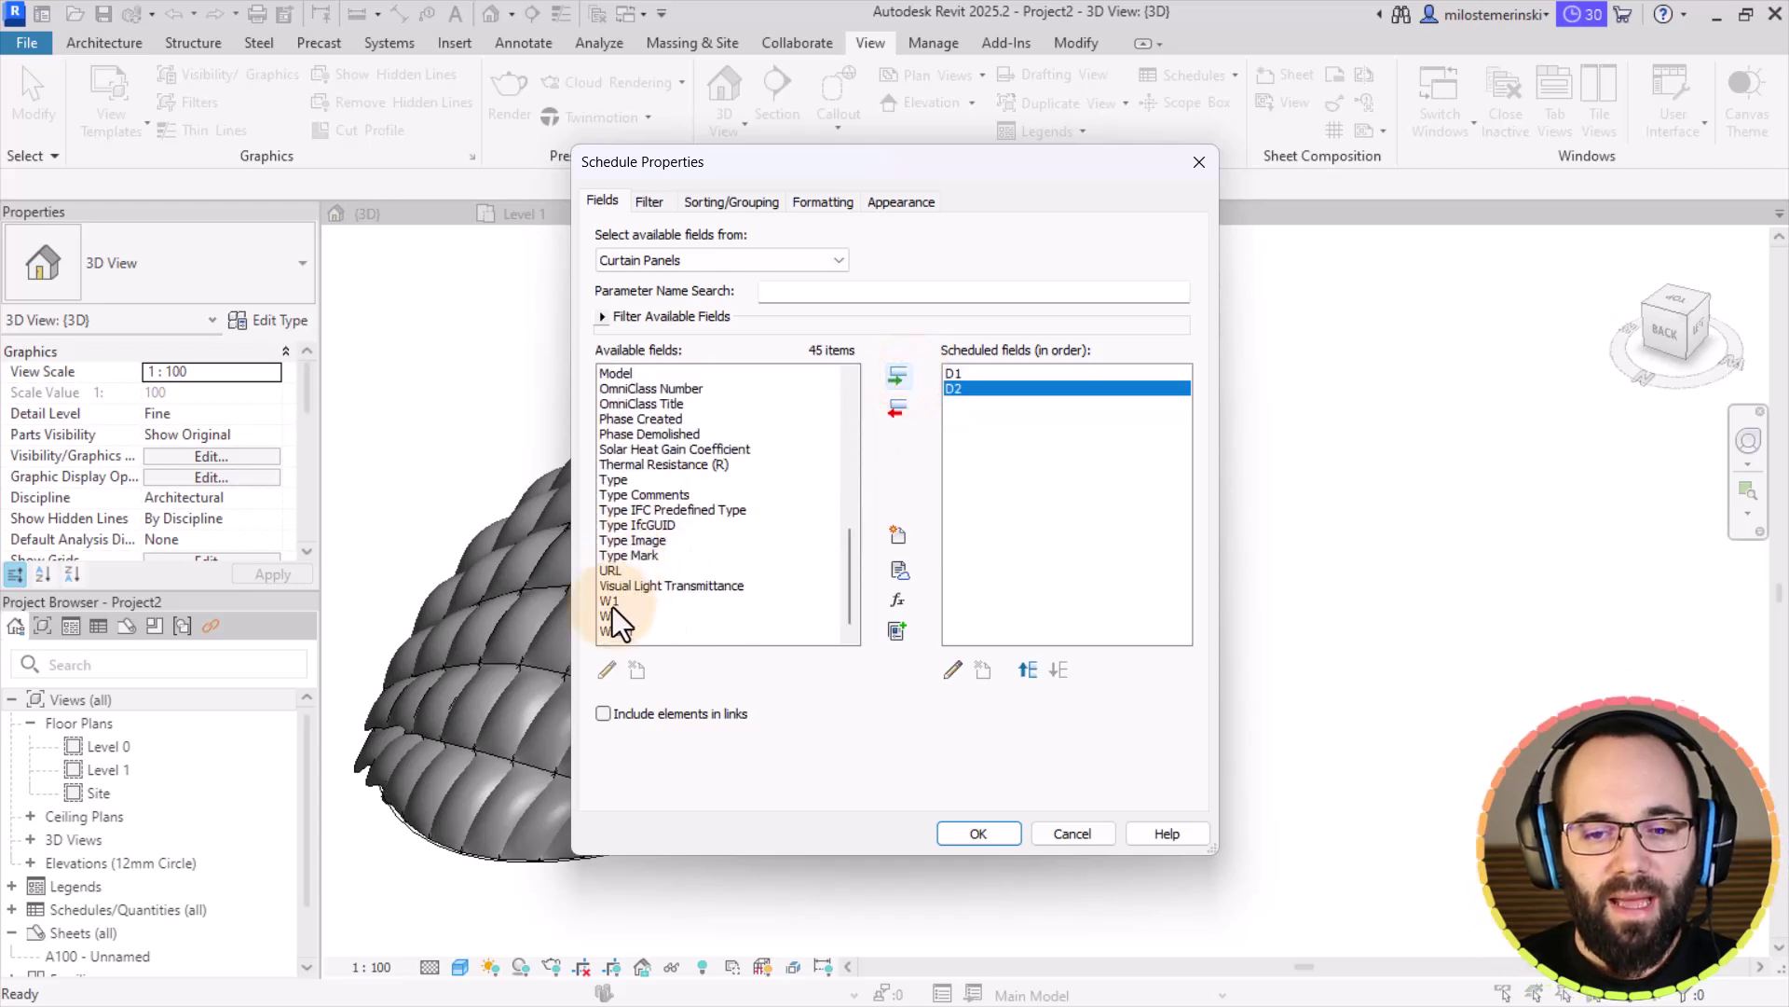
click(611, 602)
click(898, 376)
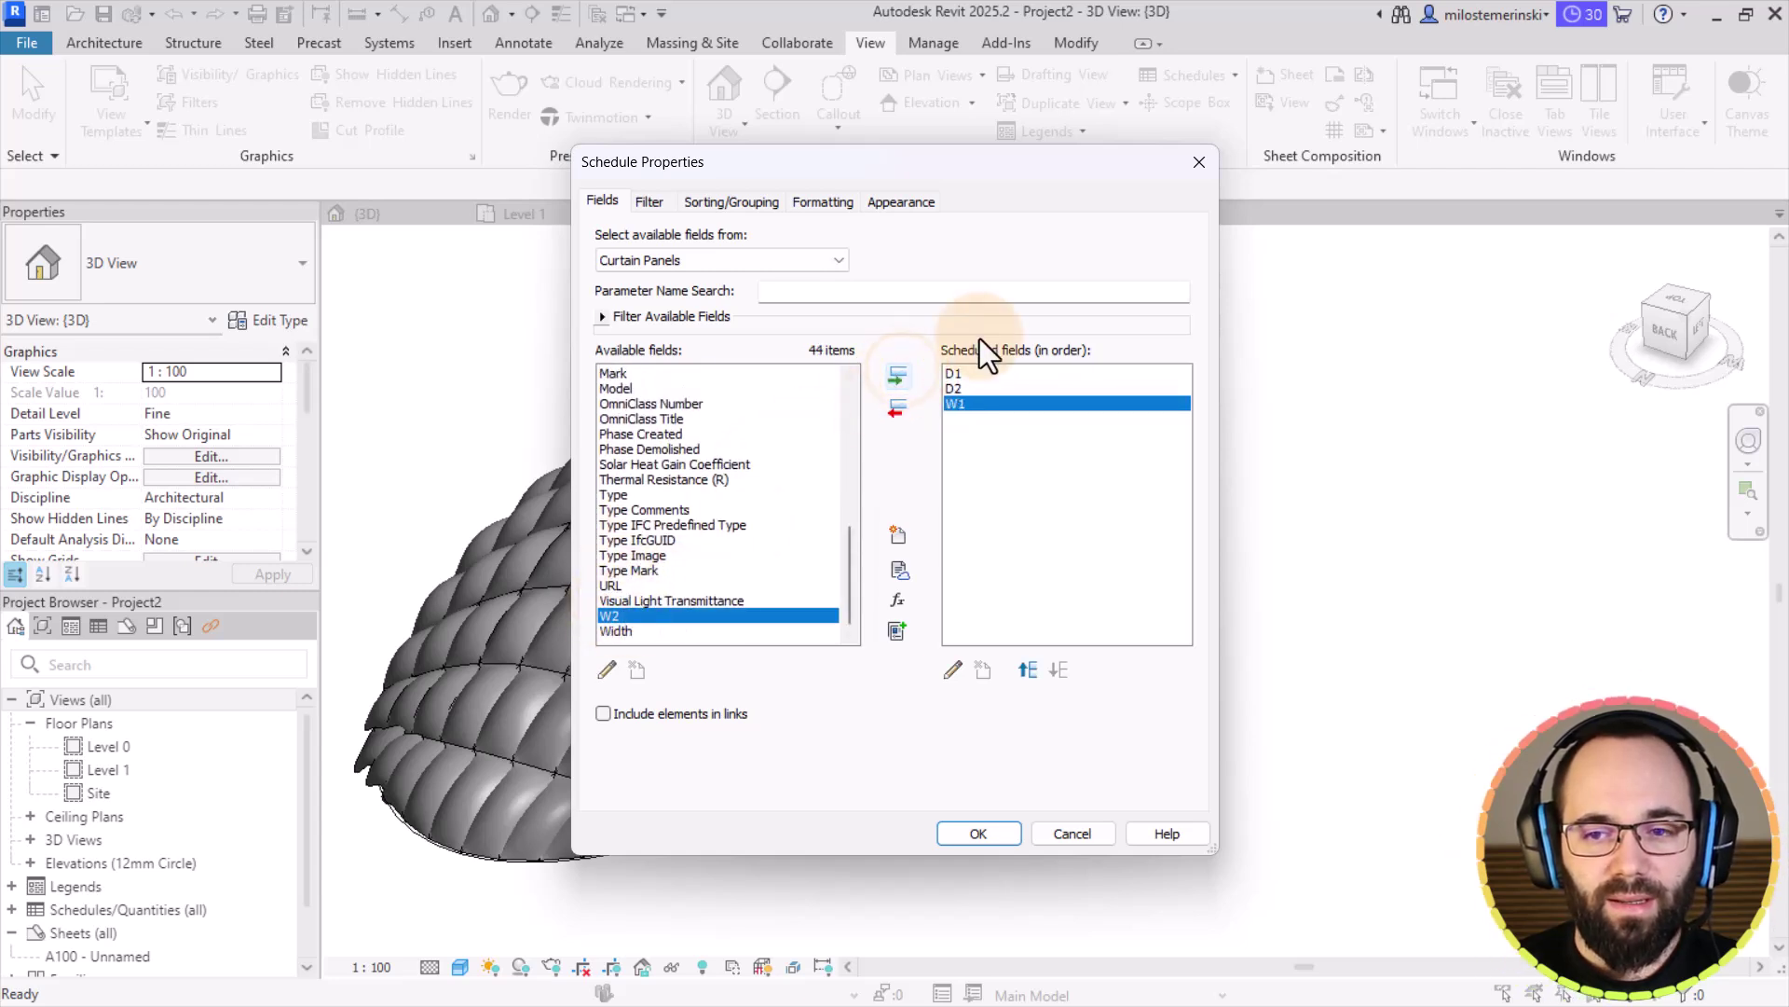
click(897, 375)
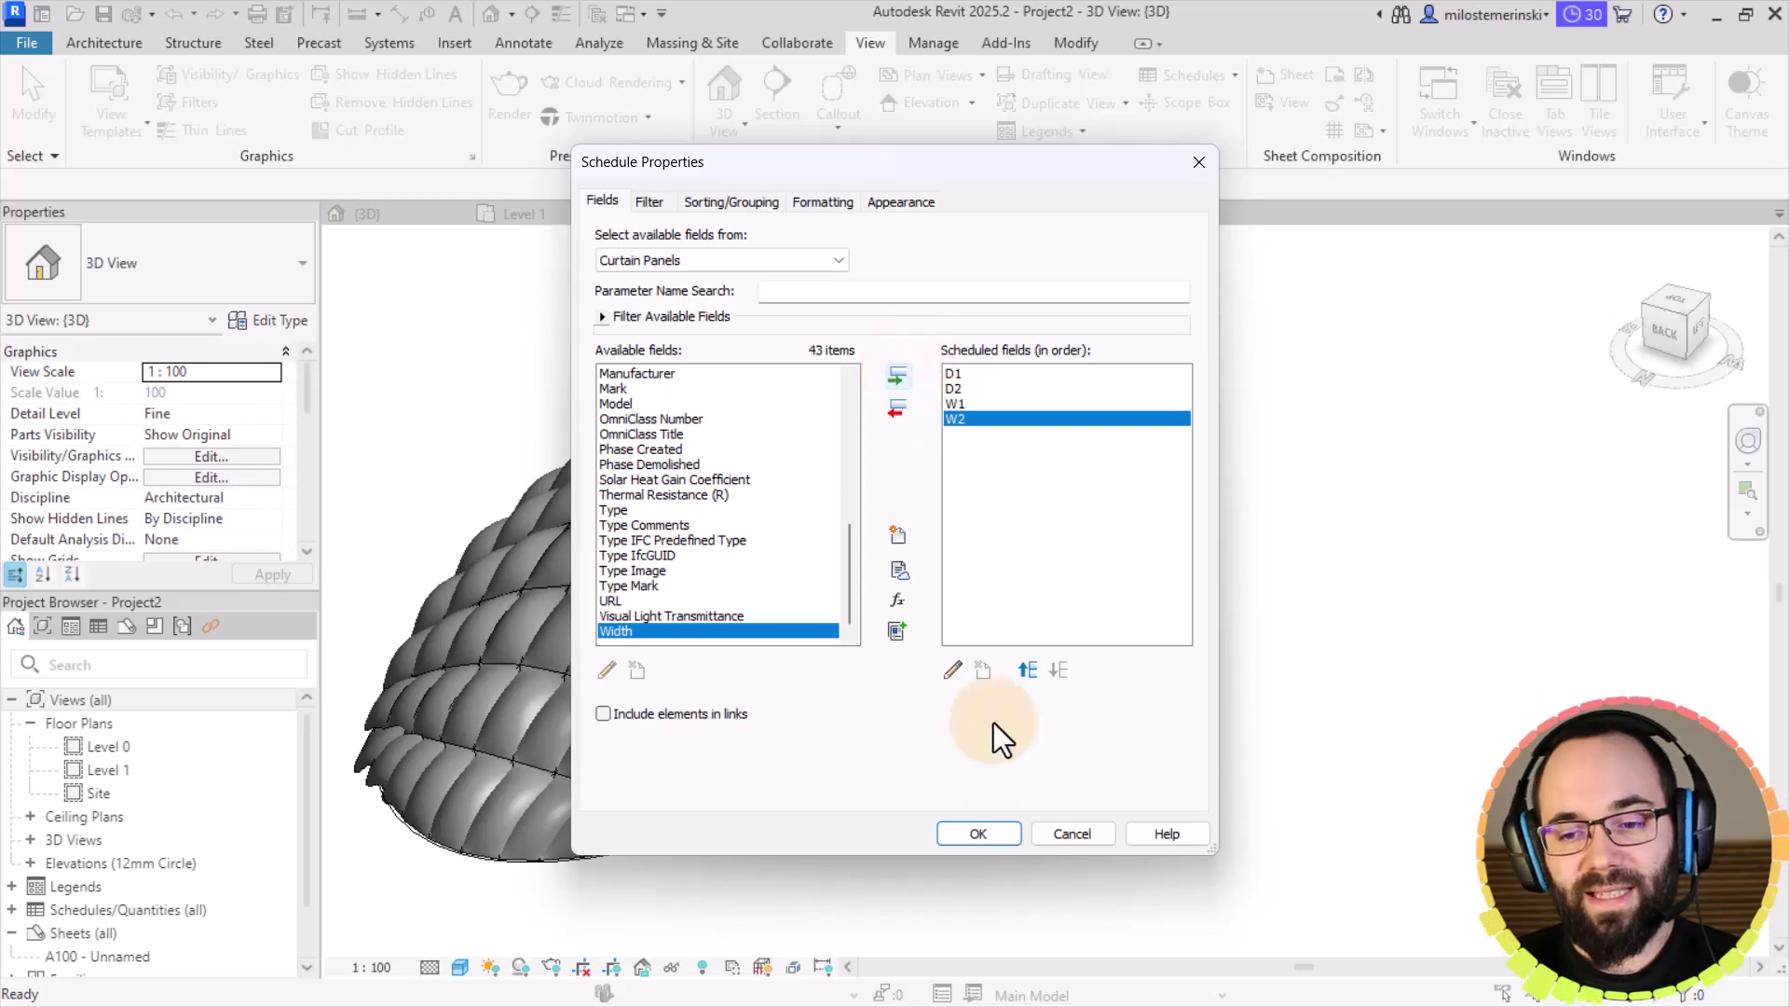
click(977, 835)
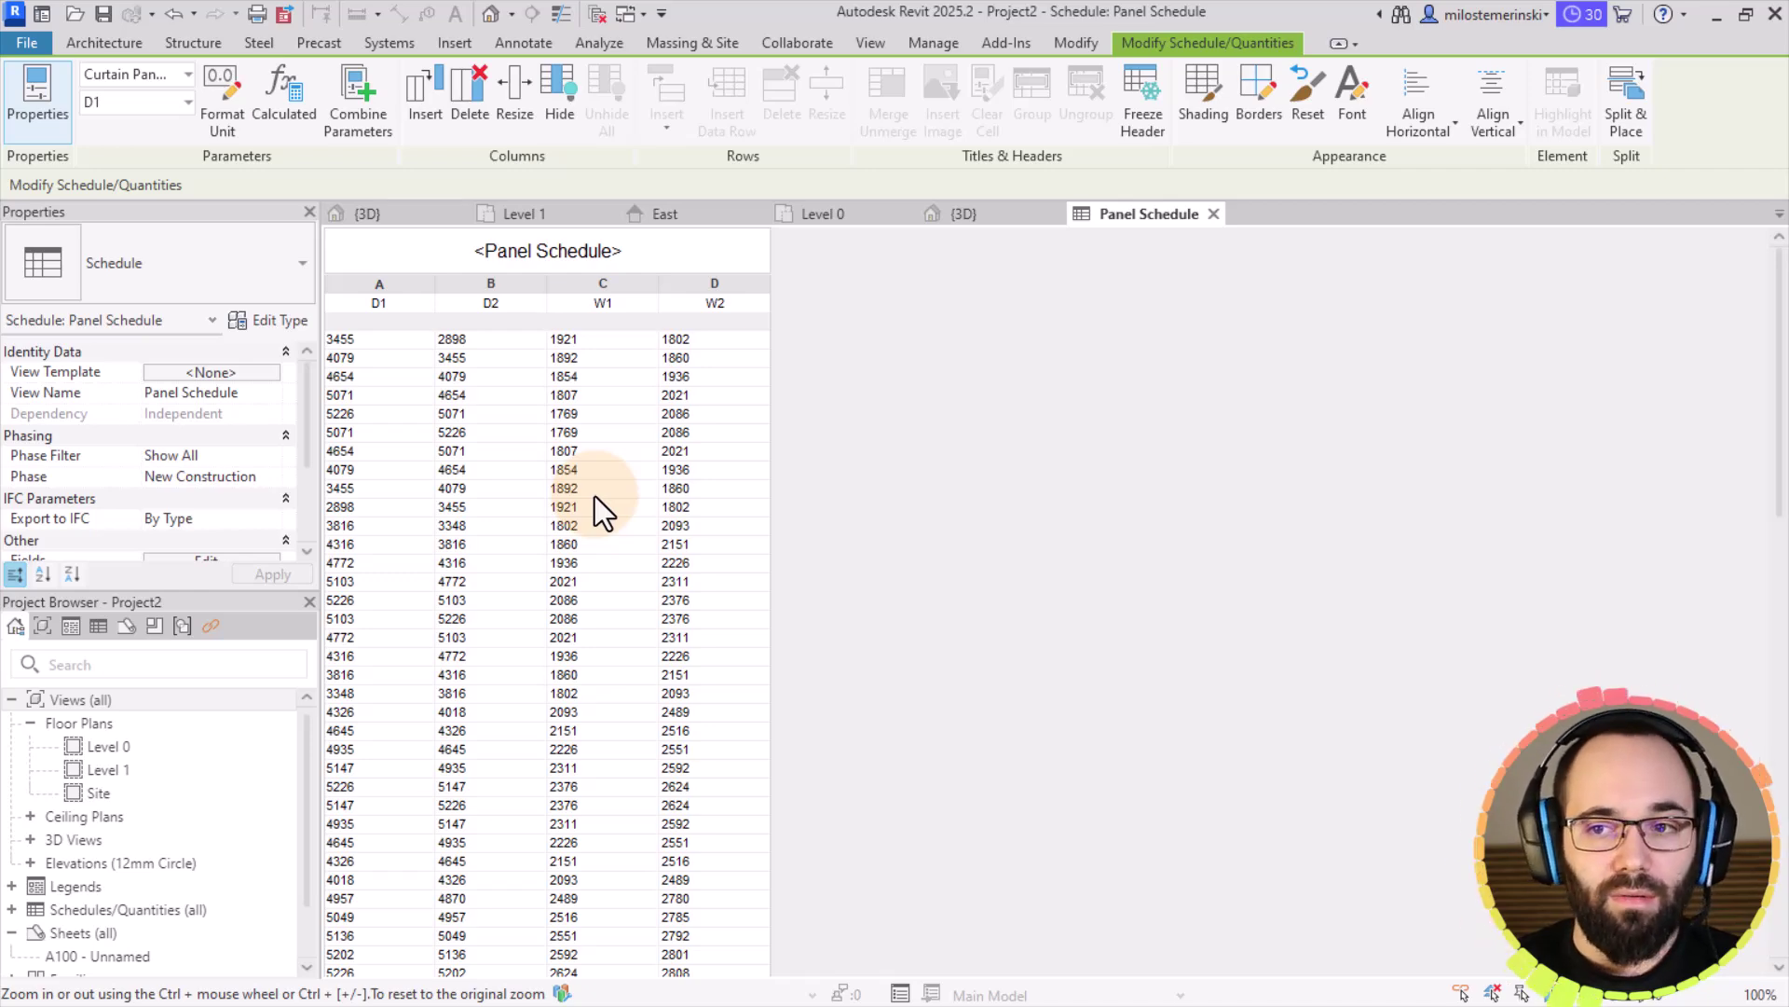
Step: Dock the Panel Schedule side by side with the 3D view and fit the whole mass in the narrowed view
drag(1118, 216, 1756, 401)
drag(1781, 415, 1782, 415)
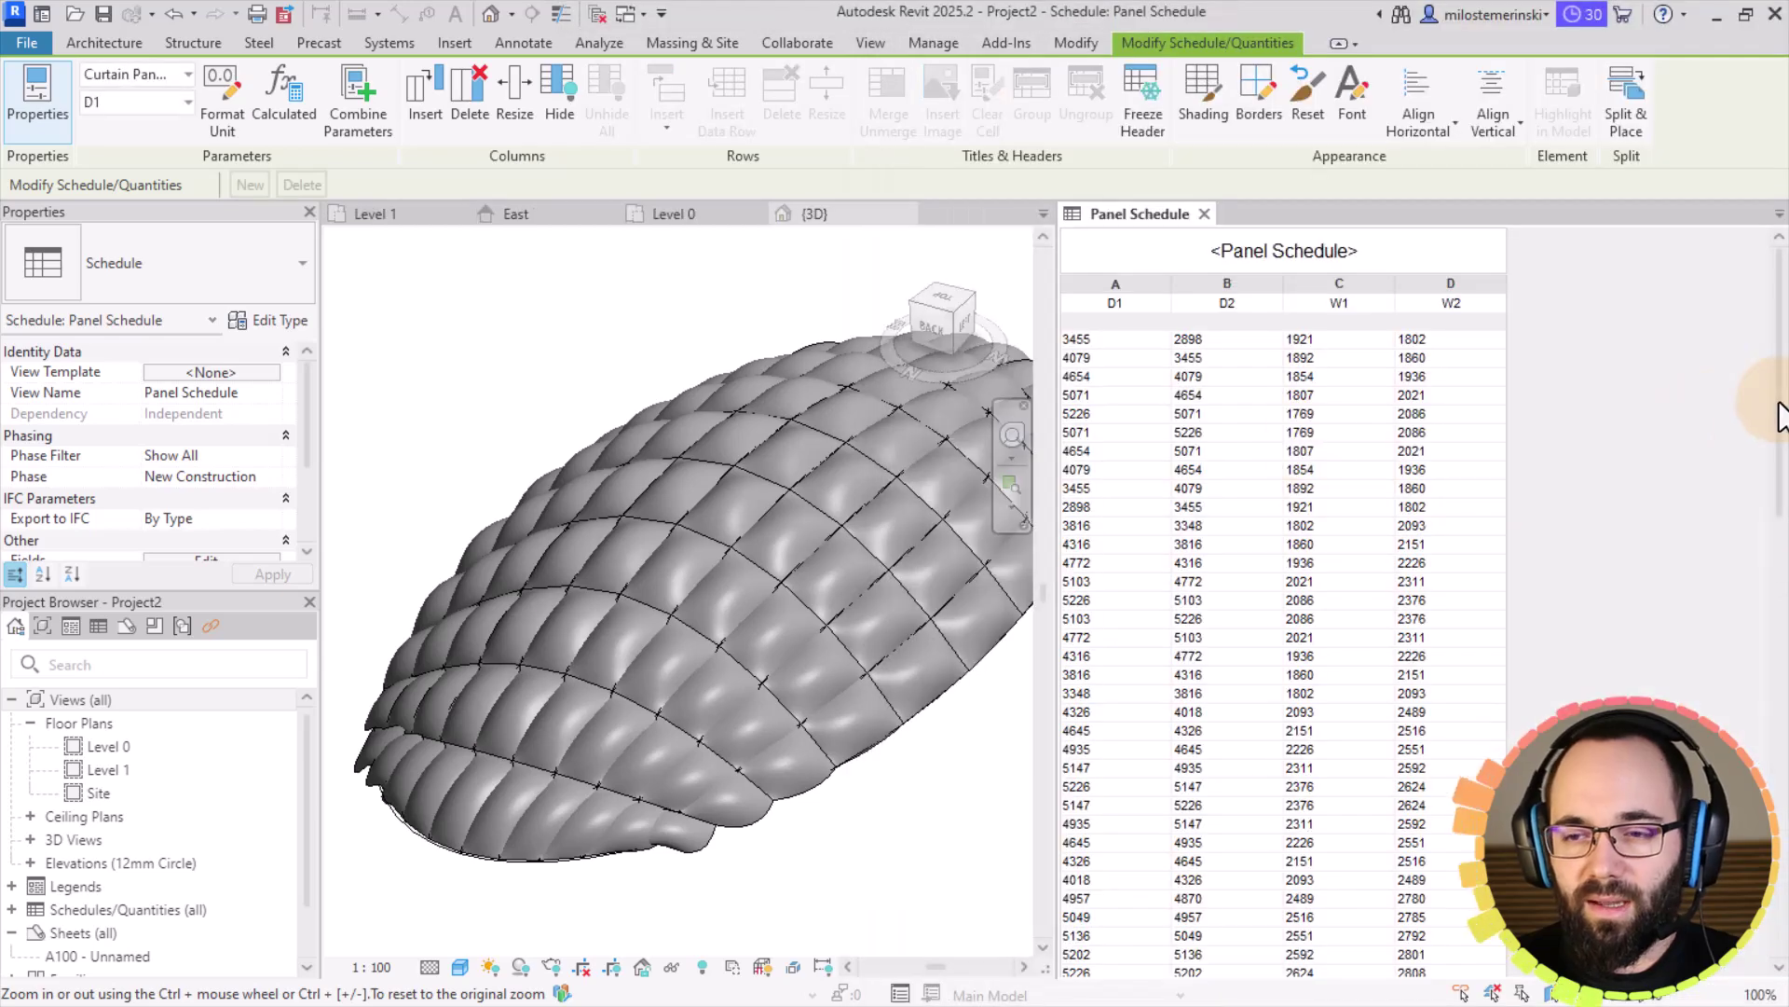
click(535, 347)
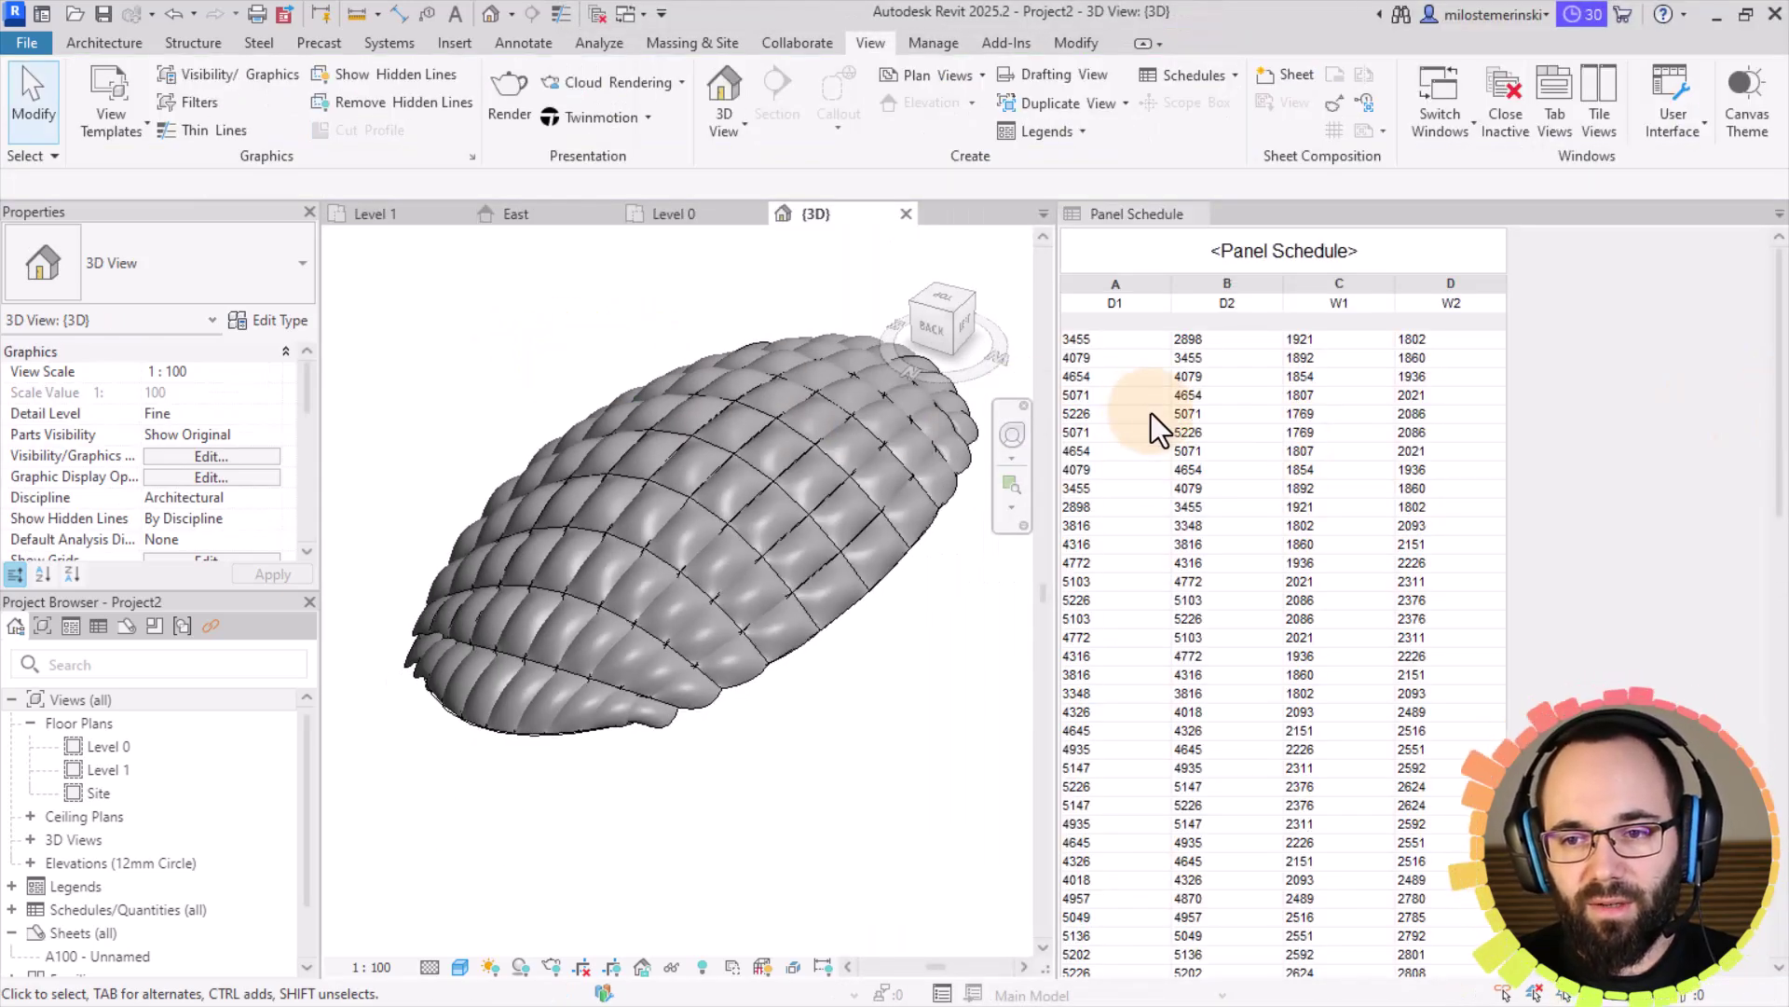
Step: Select various rows throughout the Panel Schedule to examine which panel of the mass each one corresponds to in the 3D view
click(1082, 431)
click(1098, 506)
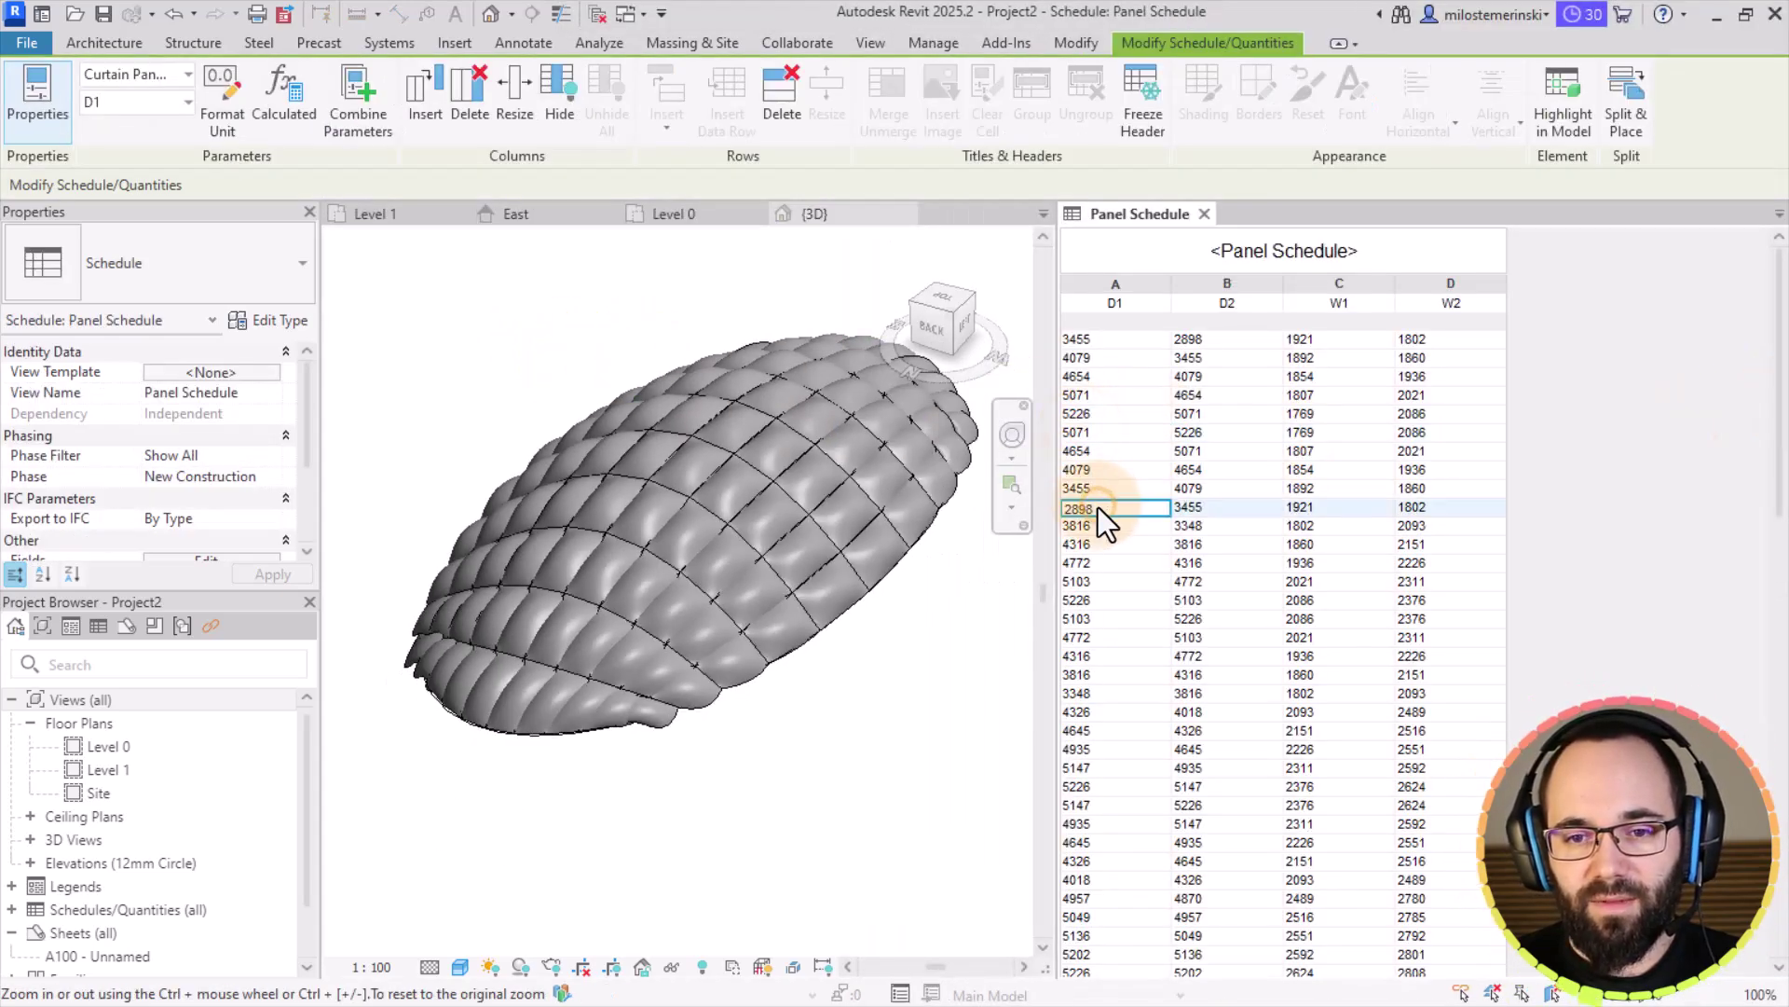
click(1098, 602)
click(1103, 730)
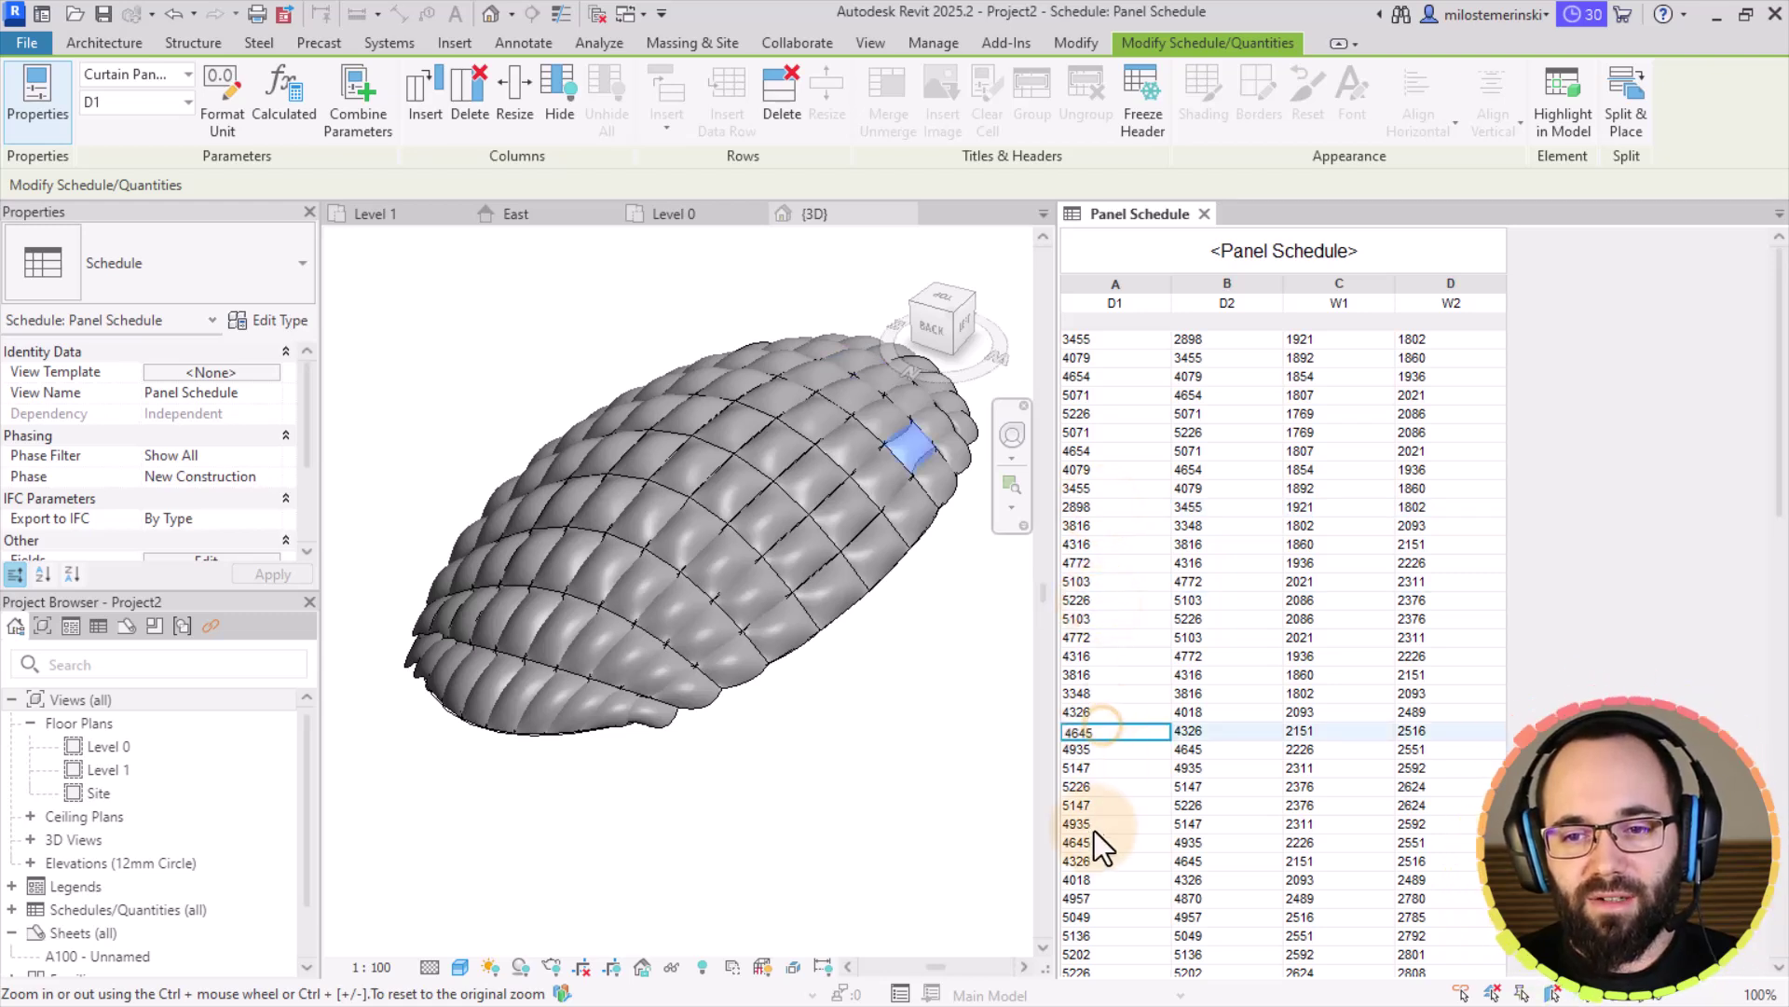
click(1094, 824)
click(1103, 917)
scroll(1107, 870, down, 5)
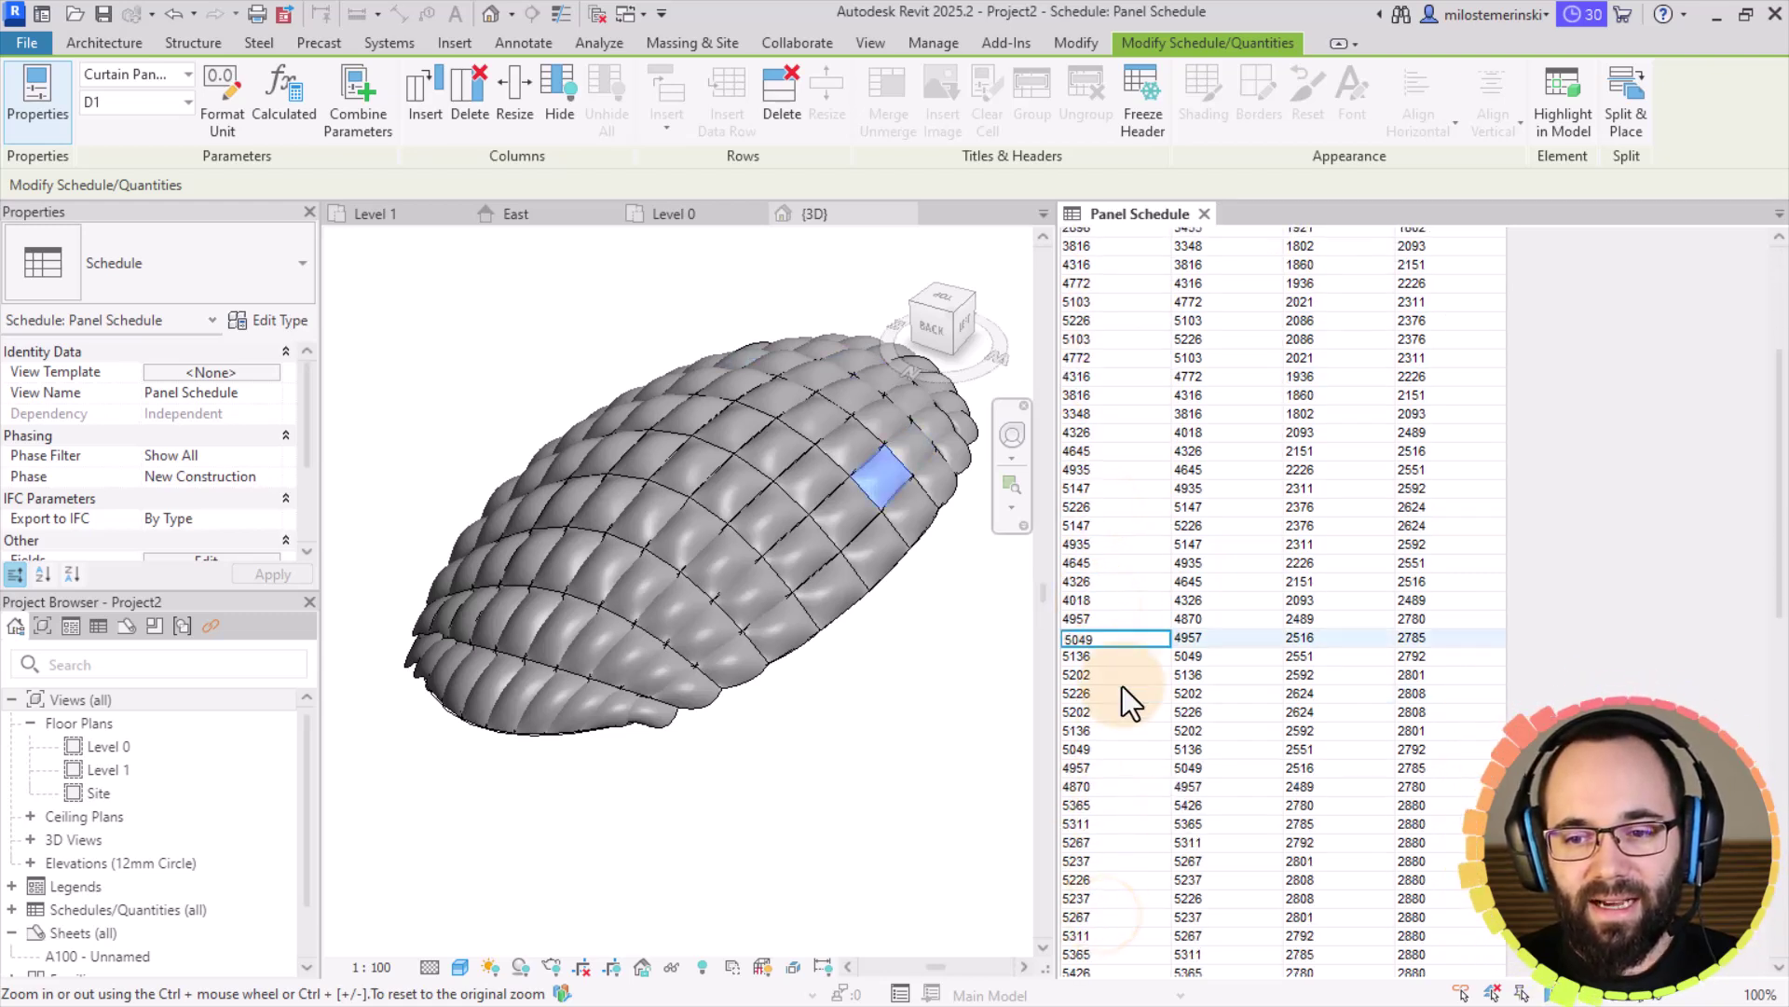
click(1094, 770)
click(1096, 843)
click(824, 399)
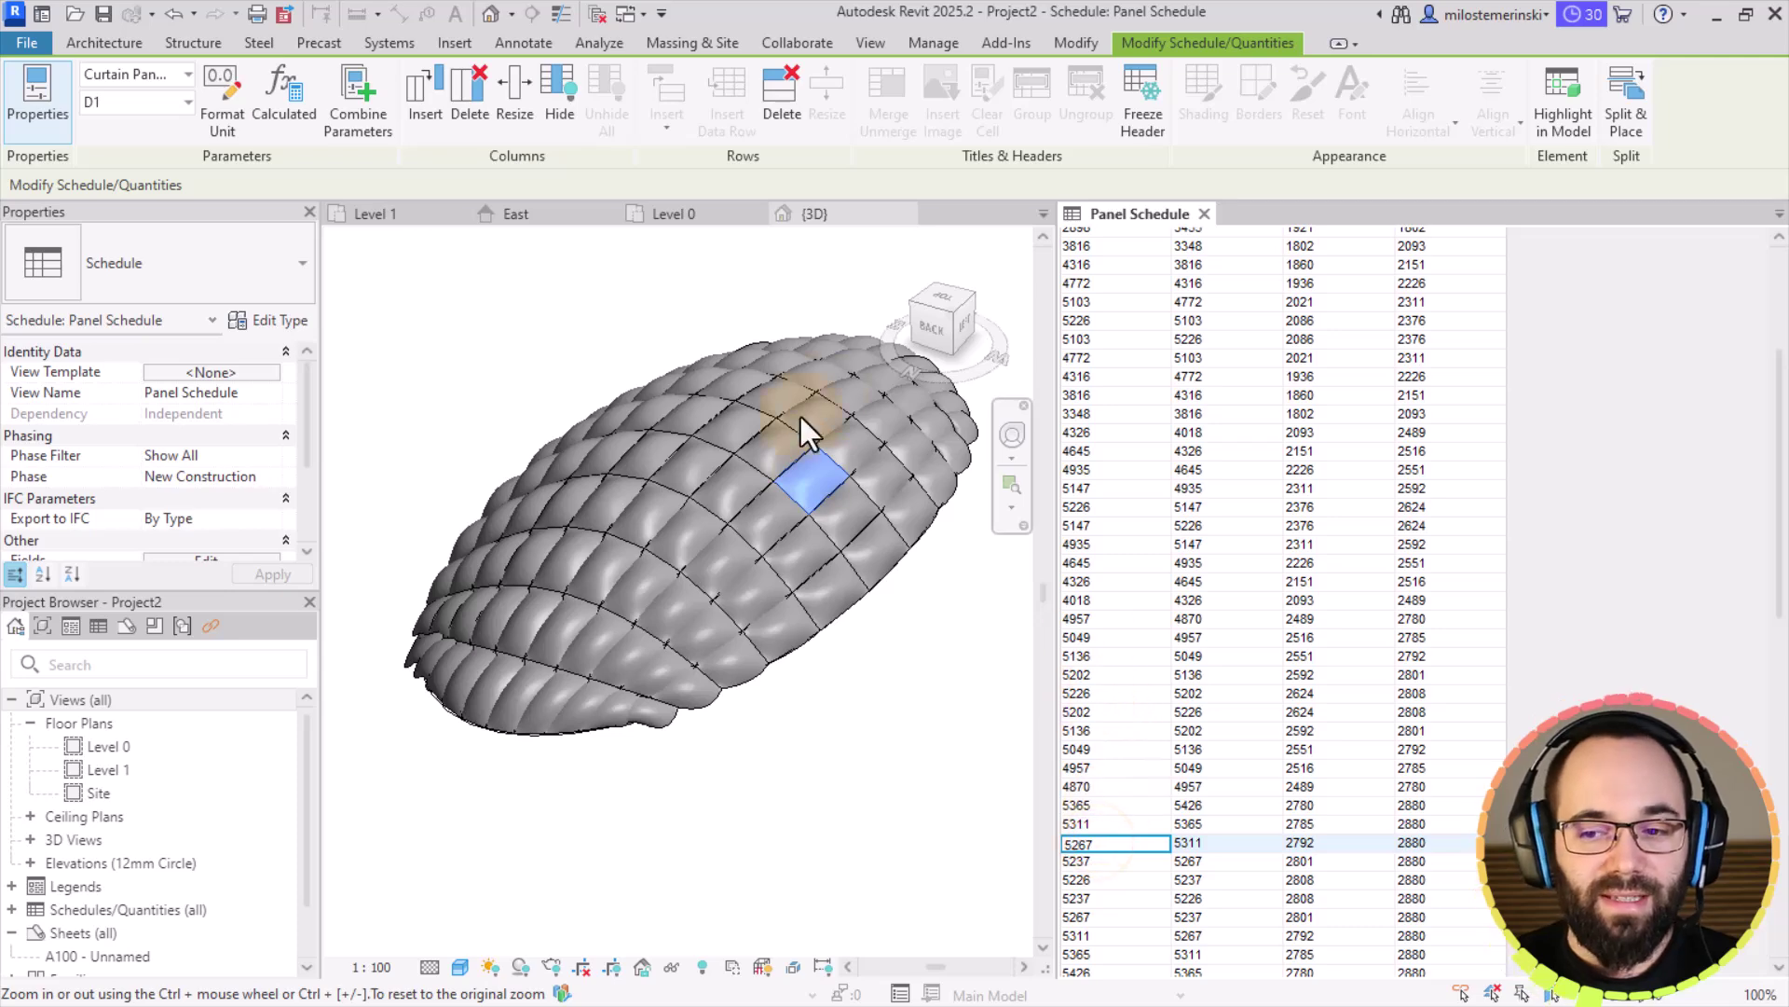
scroll(1167, 555, down, 15)
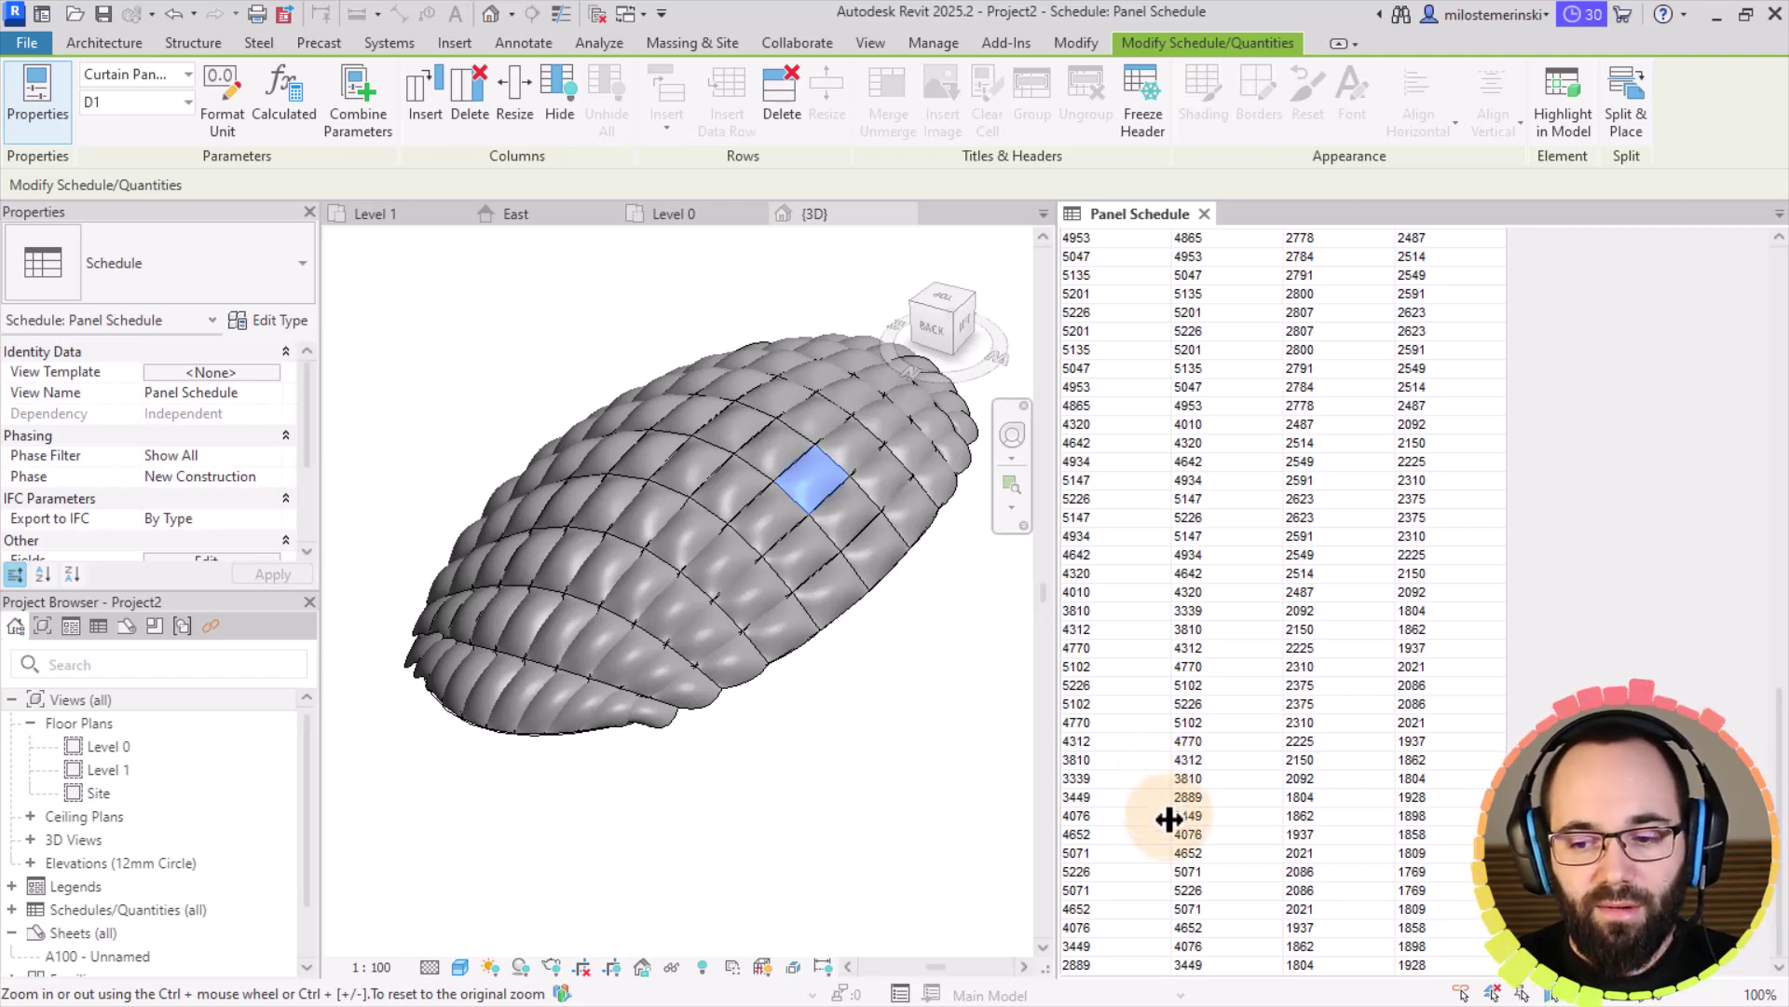
click(1150, 928)
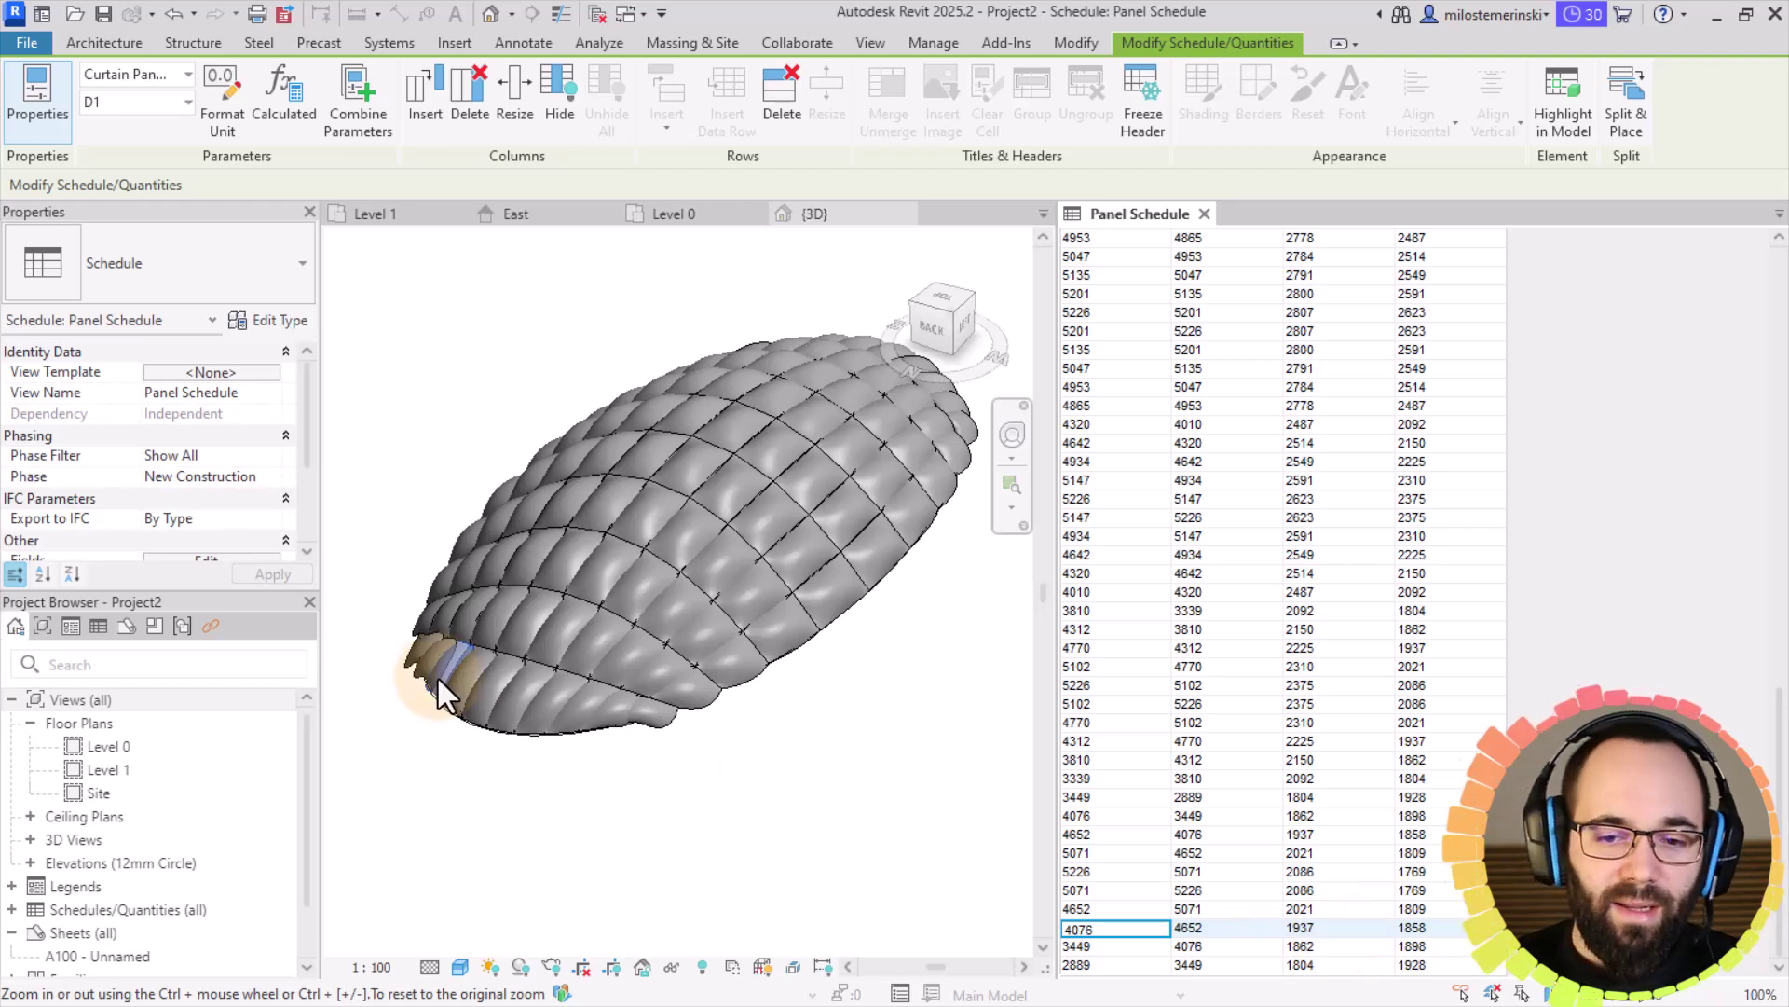
click(1094, 706)
click(1130, 669)
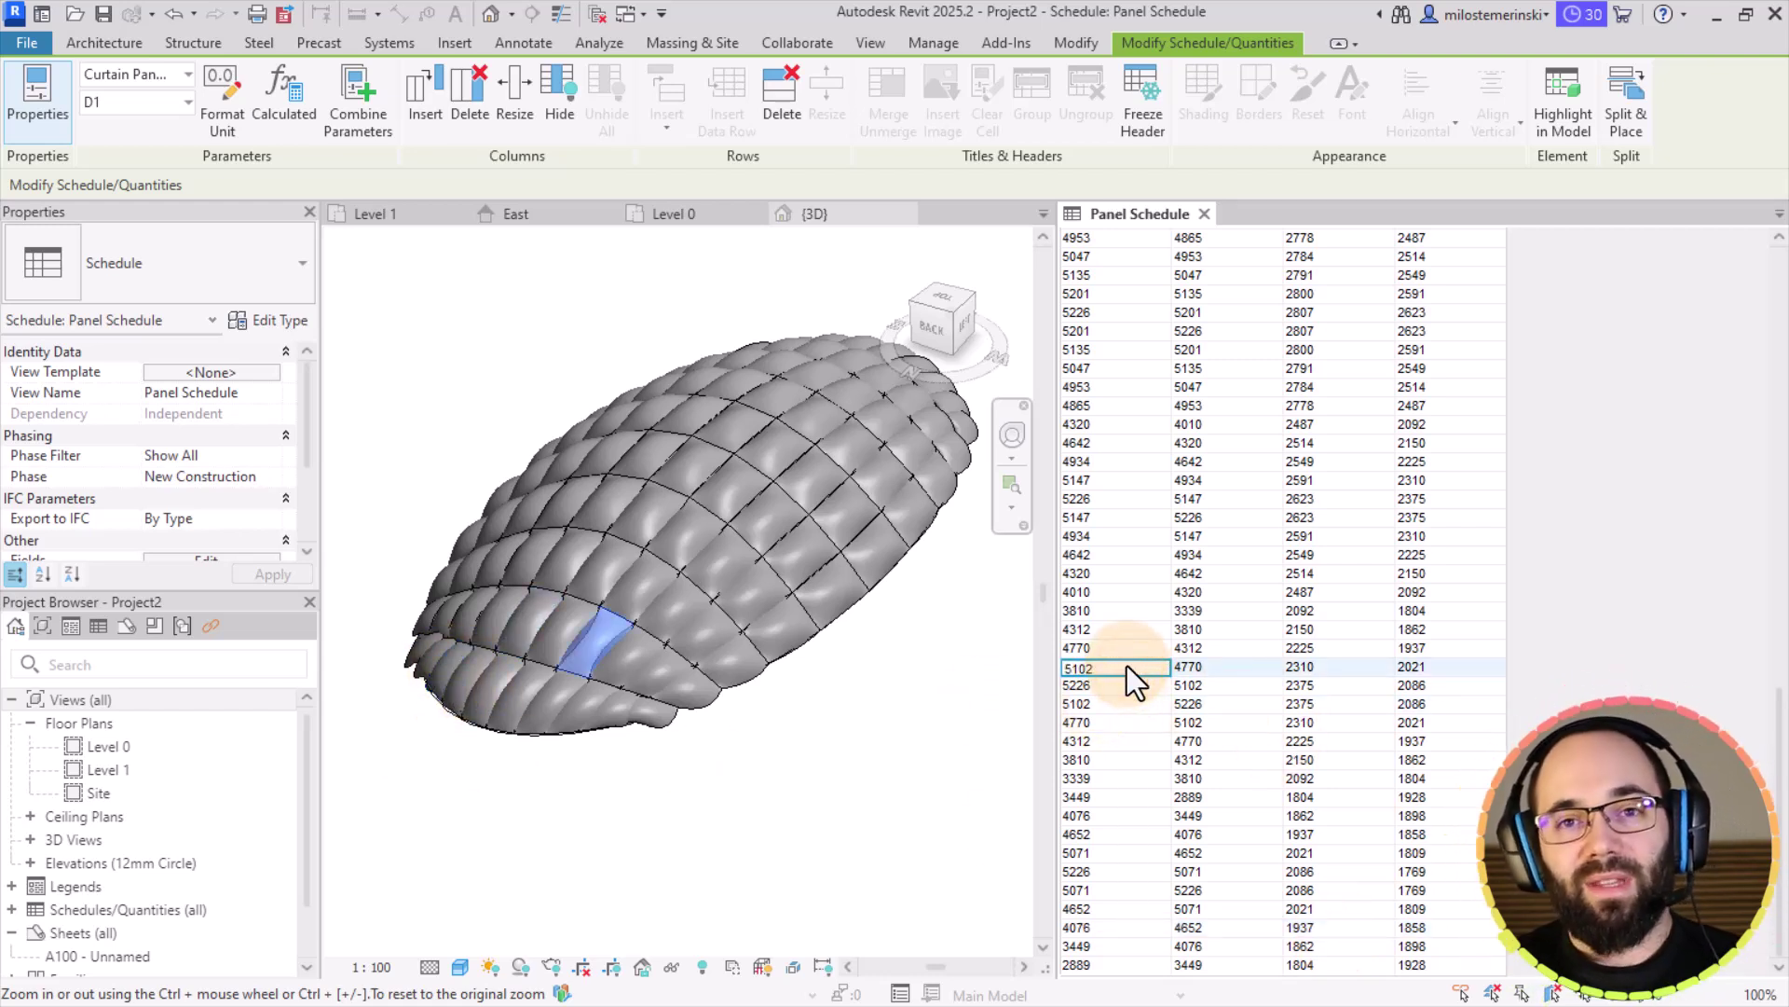